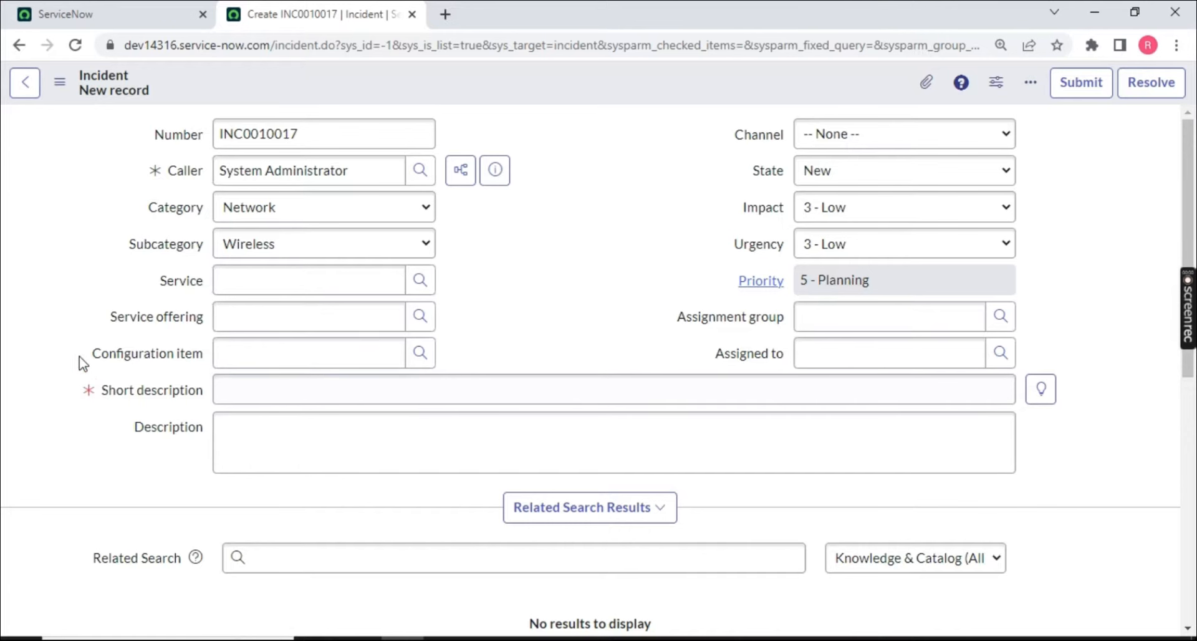
Open the lookup list for the incident's Configuration item and filter it by the name *windows
{"action": "left_click_drag", "start_coordinate": [79, 357], "coordinate": [196, 360]}
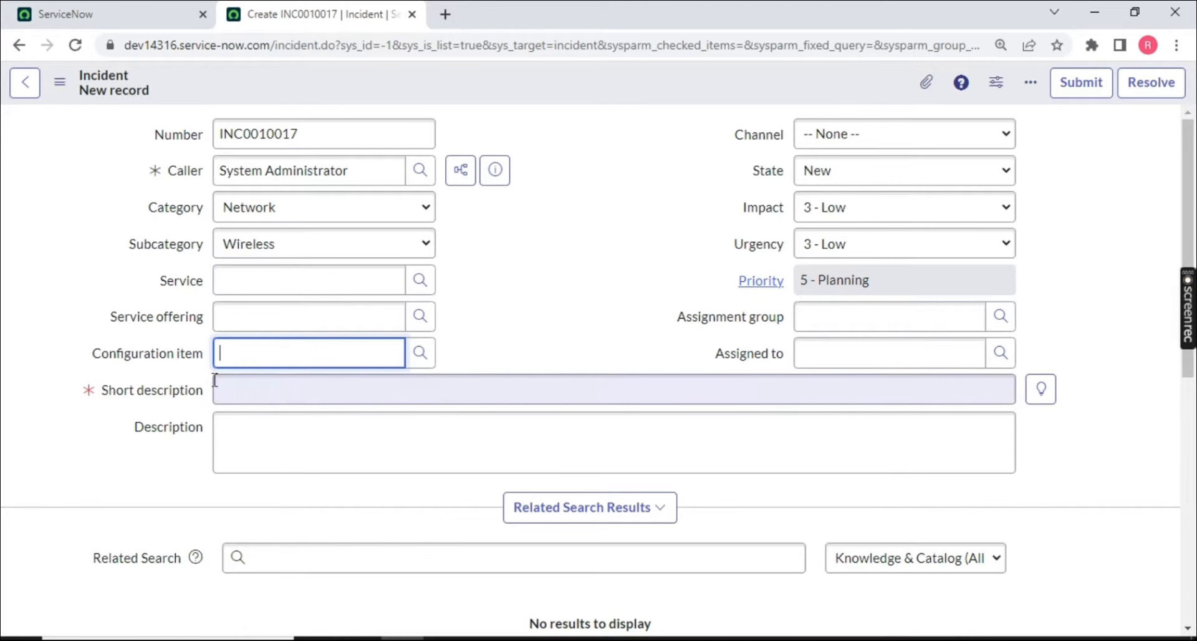
{"action": "left_click", "coordinate": [420, 353]}
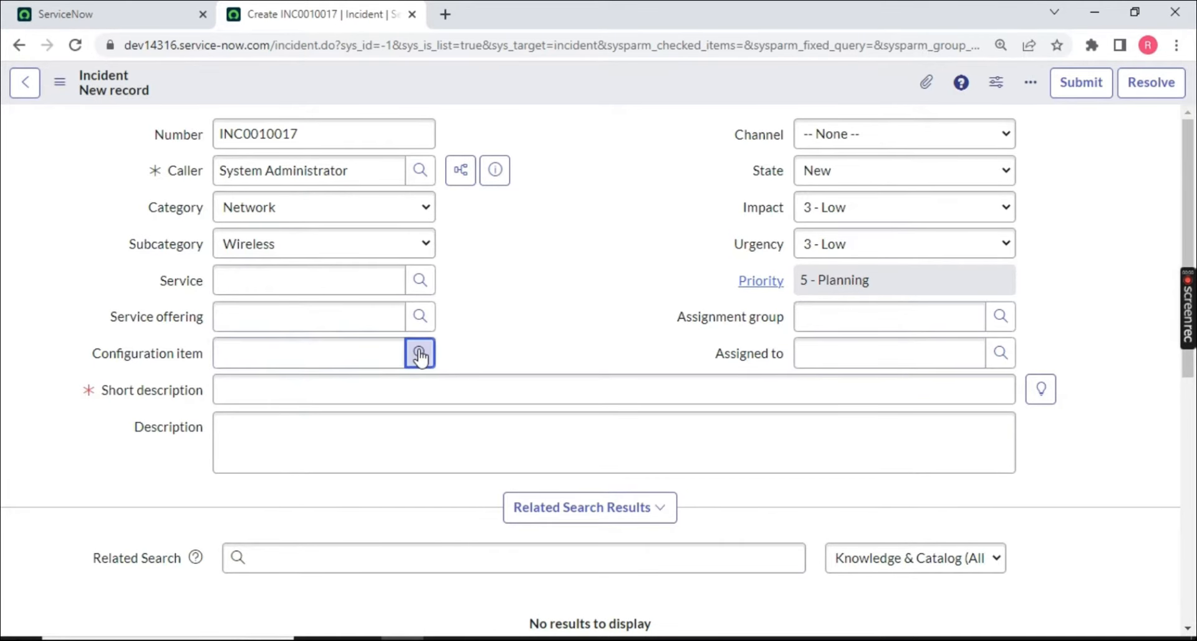
{"action": "left_click_drag", "start_coordinate": [227, 178], "coordinate": [594, 98]}
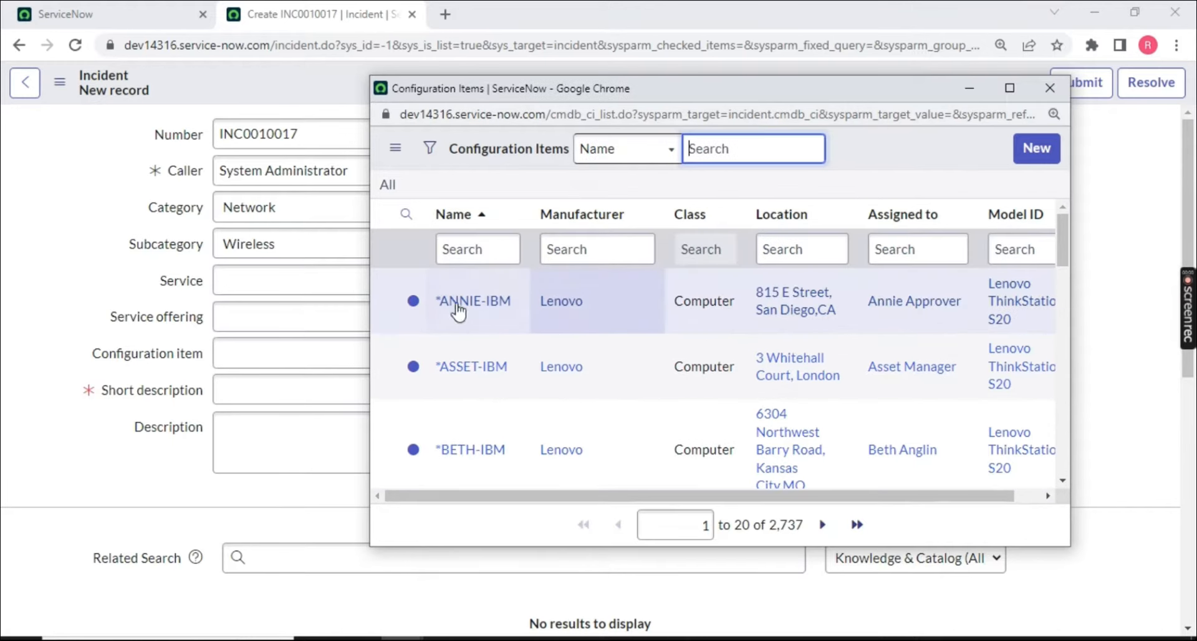
{"action": "scroll", "coordinate": [430, 324], "scroll_direction": "down", "scroll_amount": 7}
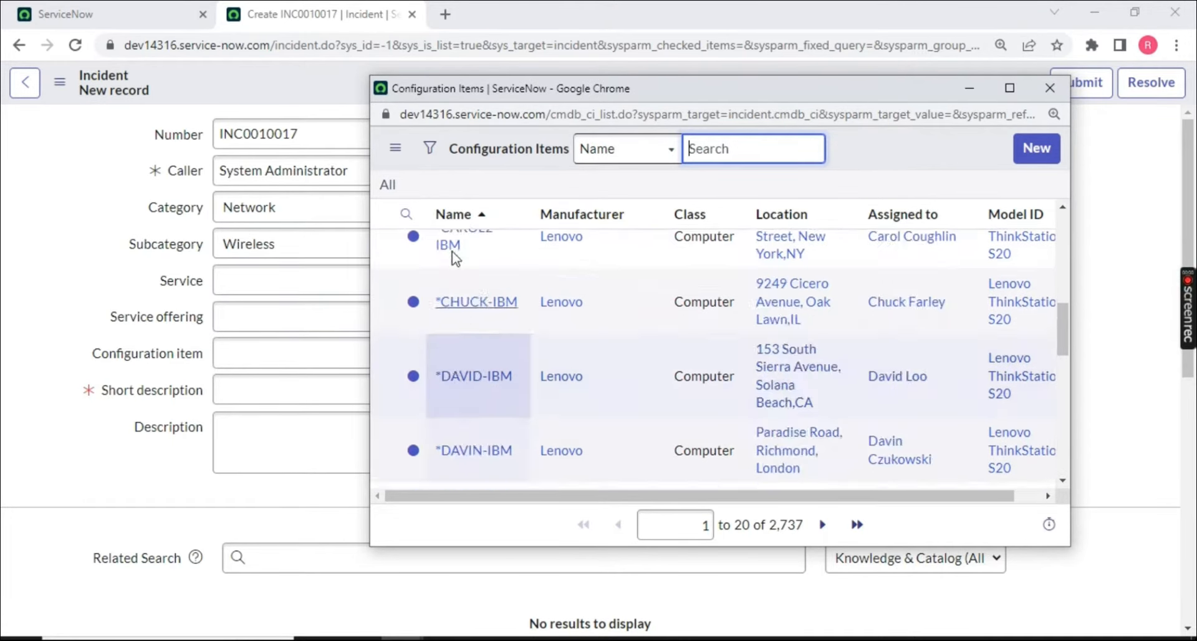
{"action": "scroll", "coordinate": [453, 258], "scroll_direction": "up", "scroll_amount": 3}
{"action": "left_click", "coordinate": [406, 214]}
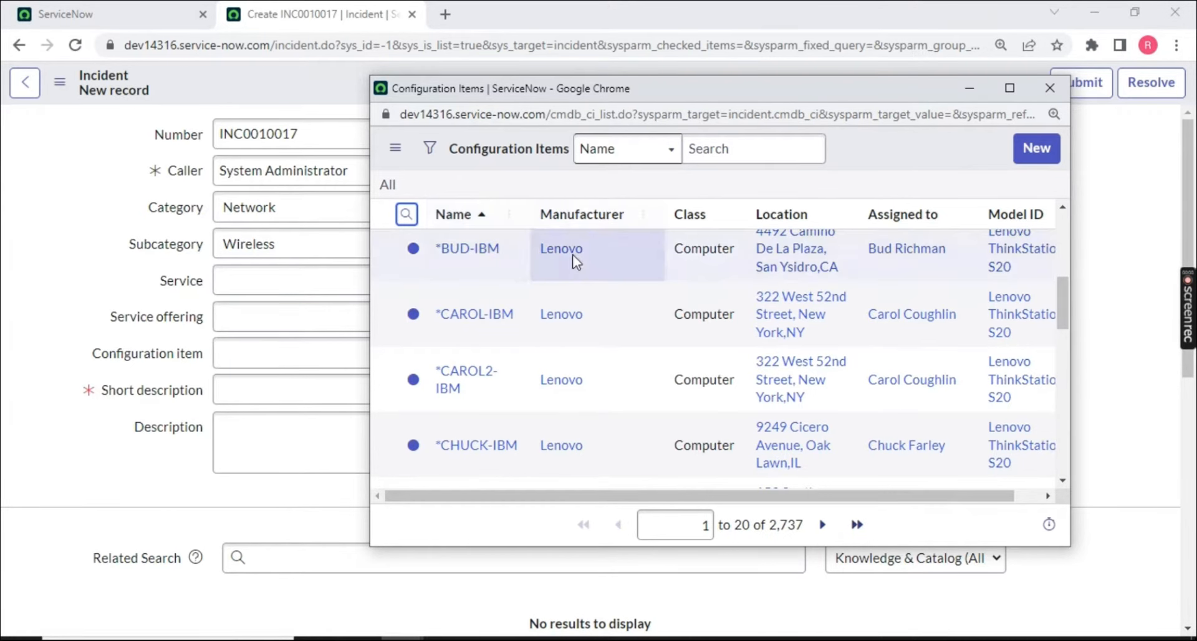
{"action": "left_click", "coordinate": [458, 249]}
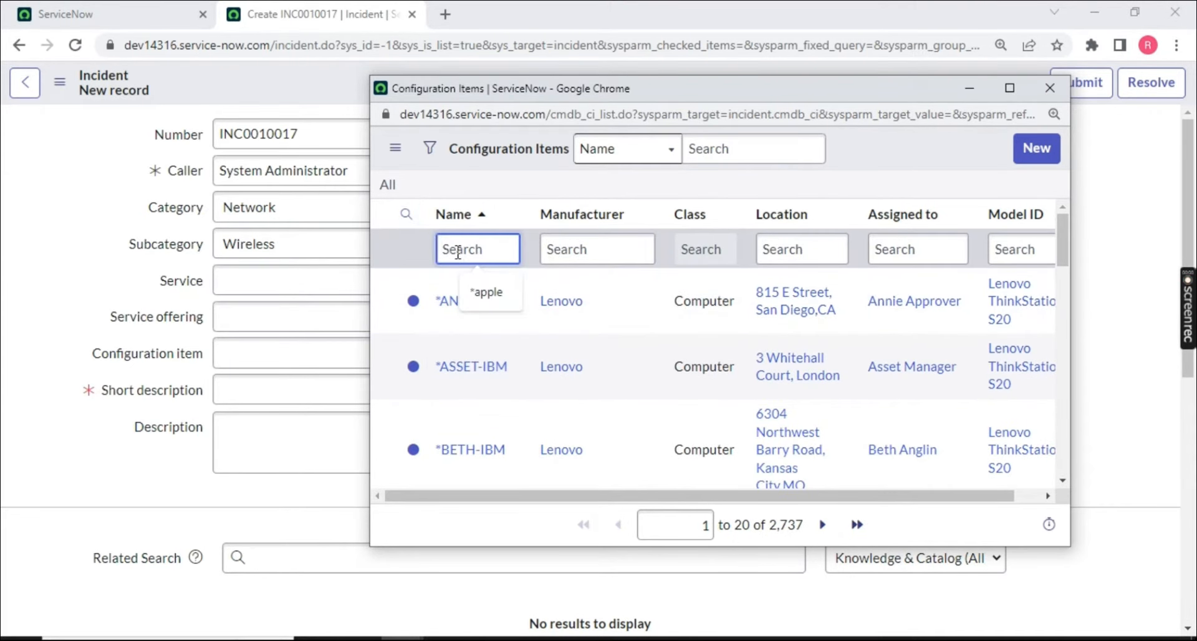
{"action": "type", "text": "*windows"}
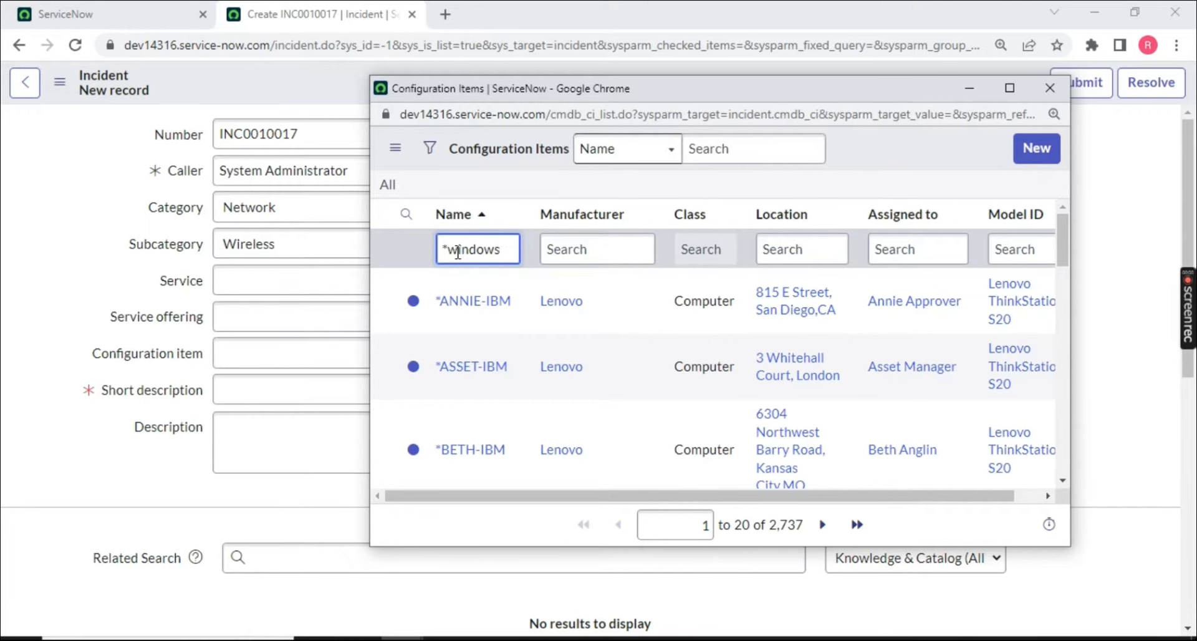
{"action": "key", "text": "Return"}
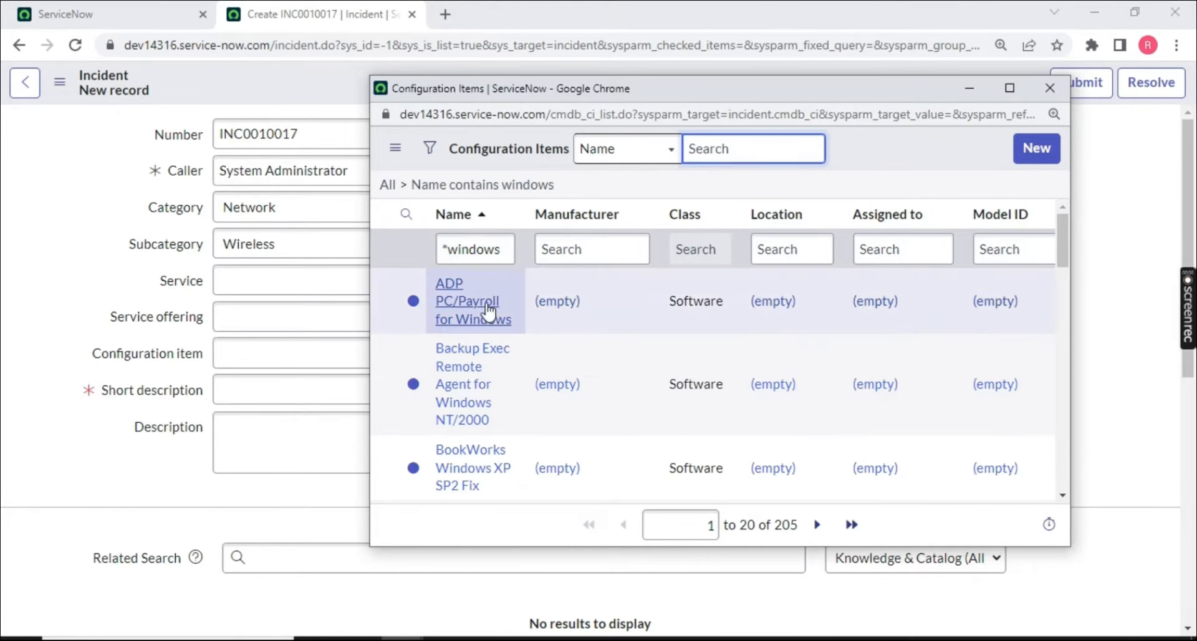
Choose iPod for Windows 2005-11-17 from the filtered list as the incident's configuration item
{"action": "scroll", "coordinate": [463, 429], "scroll_direction": "down", "scroll_amount": 3}
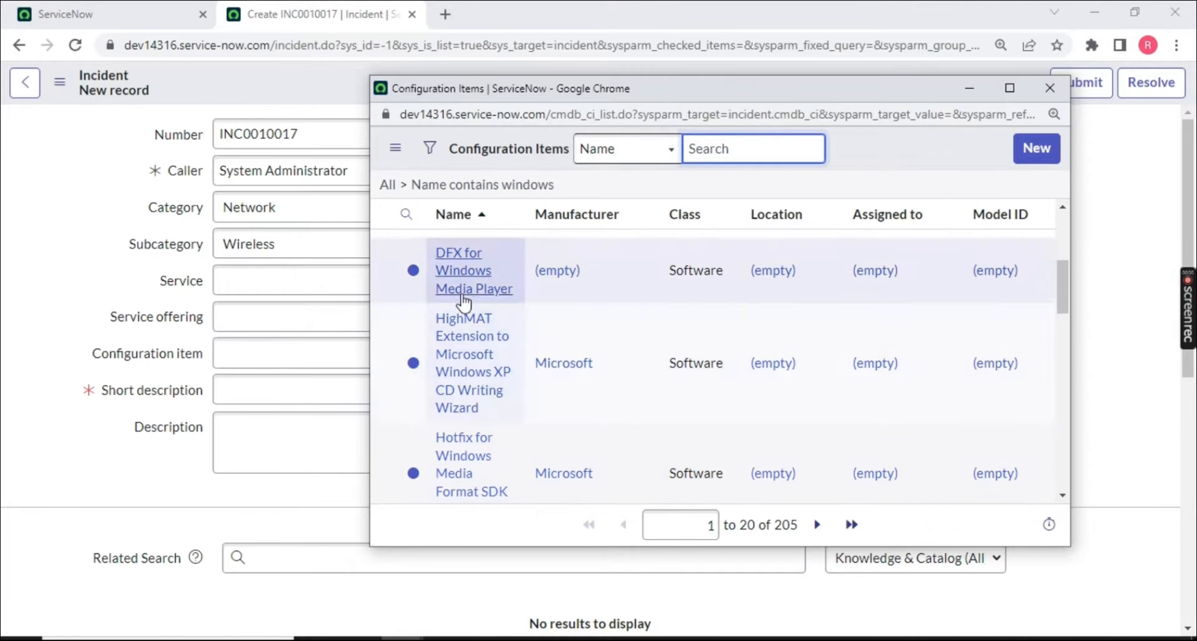
{"action": "scroll", "coordinate": [459, 299], "scroll_direction": "up", "scroll_amount": 2}
{"action": "scroll", "coordinate": [464, 355], "scroll_direction": "down", "scroll_amount": 3}
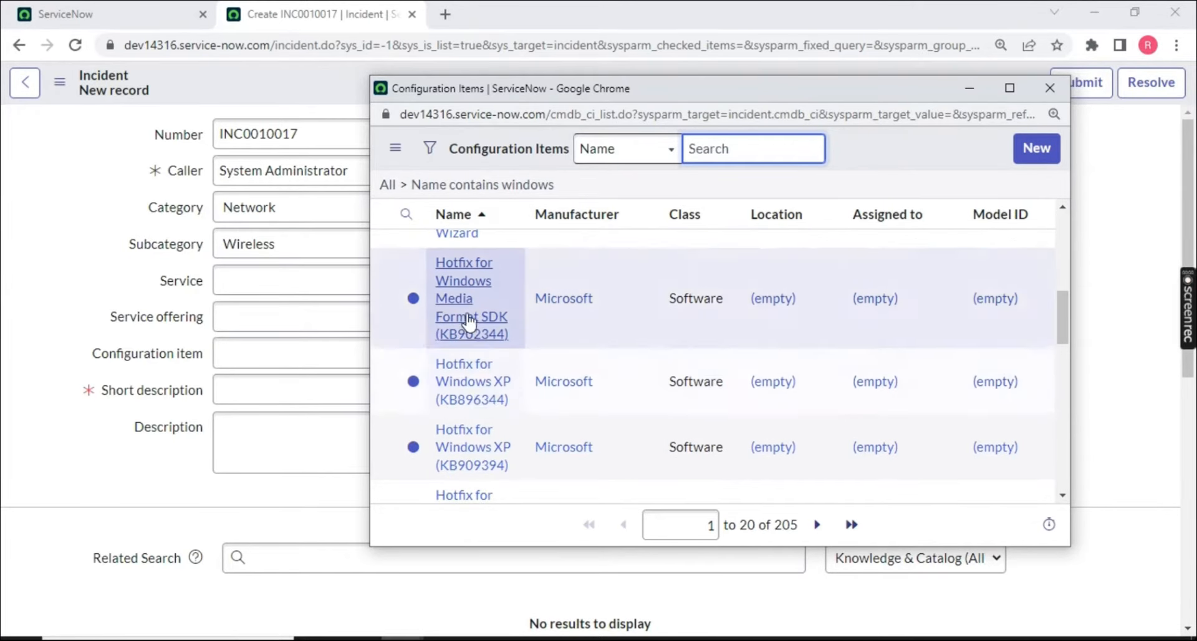
{"action": "scroll", "coordinate": [464, 358], "scroll_direction": "down", "scroll_amount": 3}
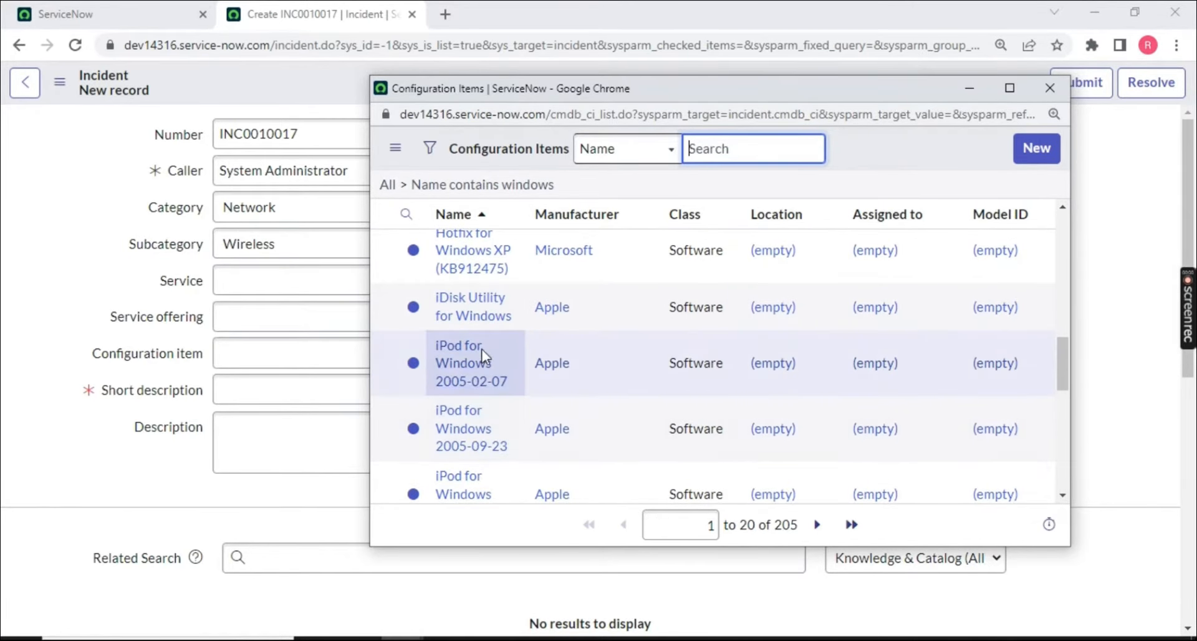
{"action": "scroll", "coordinate": [467, 427], "scroll_direction": "down", "scroll_amount": 3}
{"action": "left_click", "coordinate": [480, 332]}
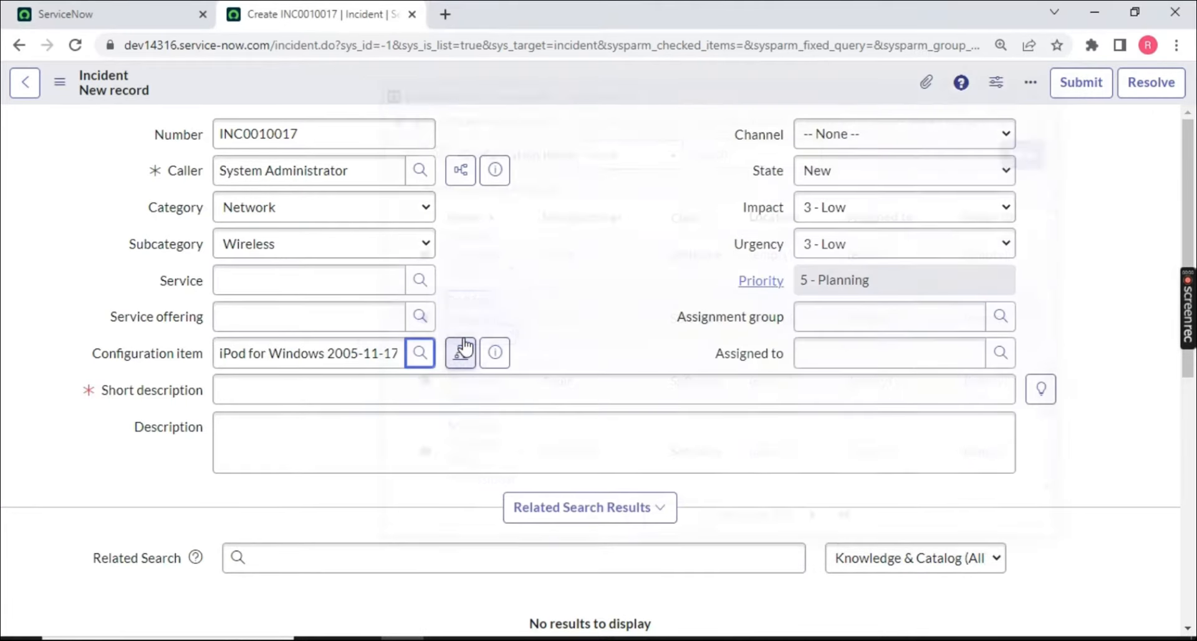
Enter "Wifi is not working since 3 days." as the incident's short description
{"action": "left_click", "coordinate": [277, 389]}
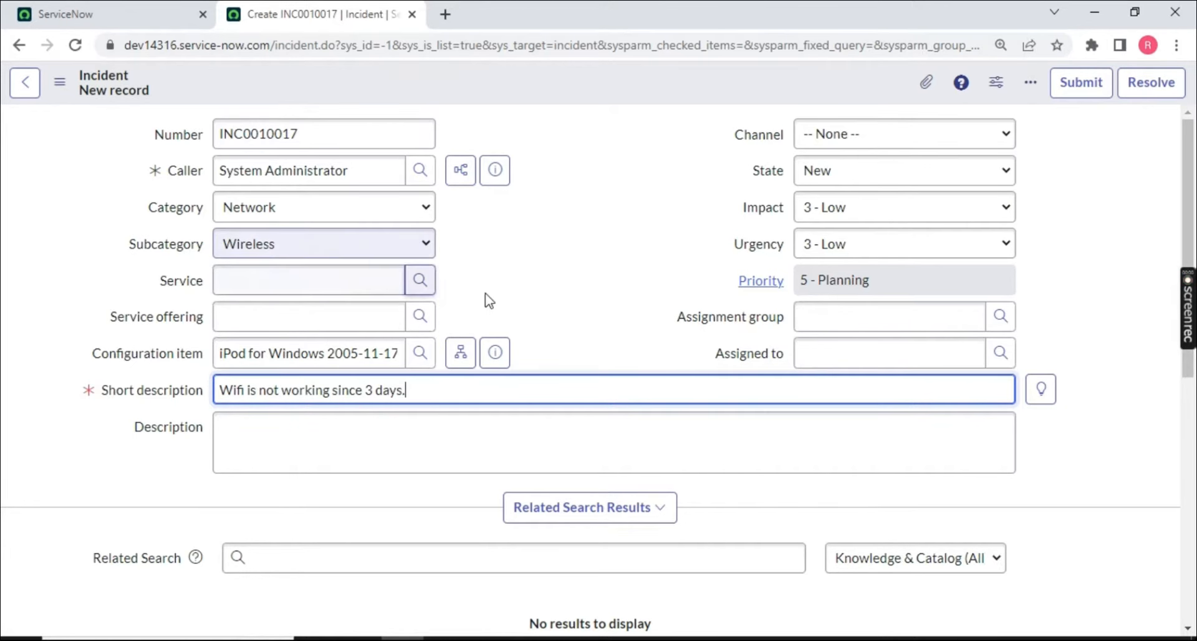
{"action": "left_click", "coordinate": [529, 284]}
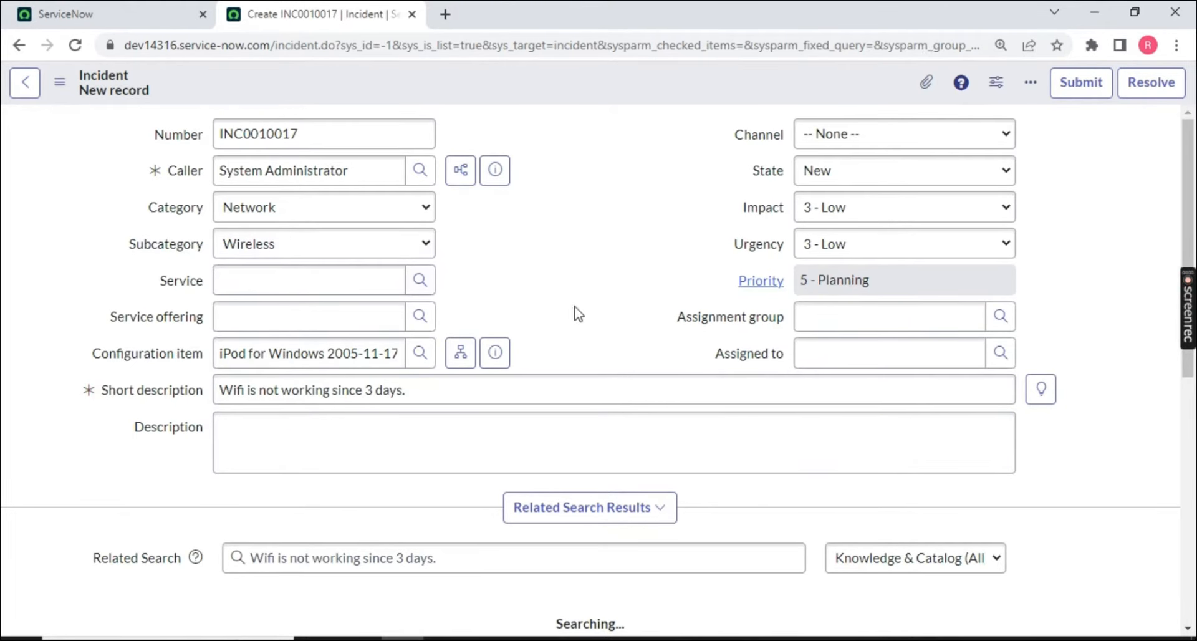
{"action": "left_click_drag", "start_coordinate": [677, 320], "coordinate": [790, 325]}
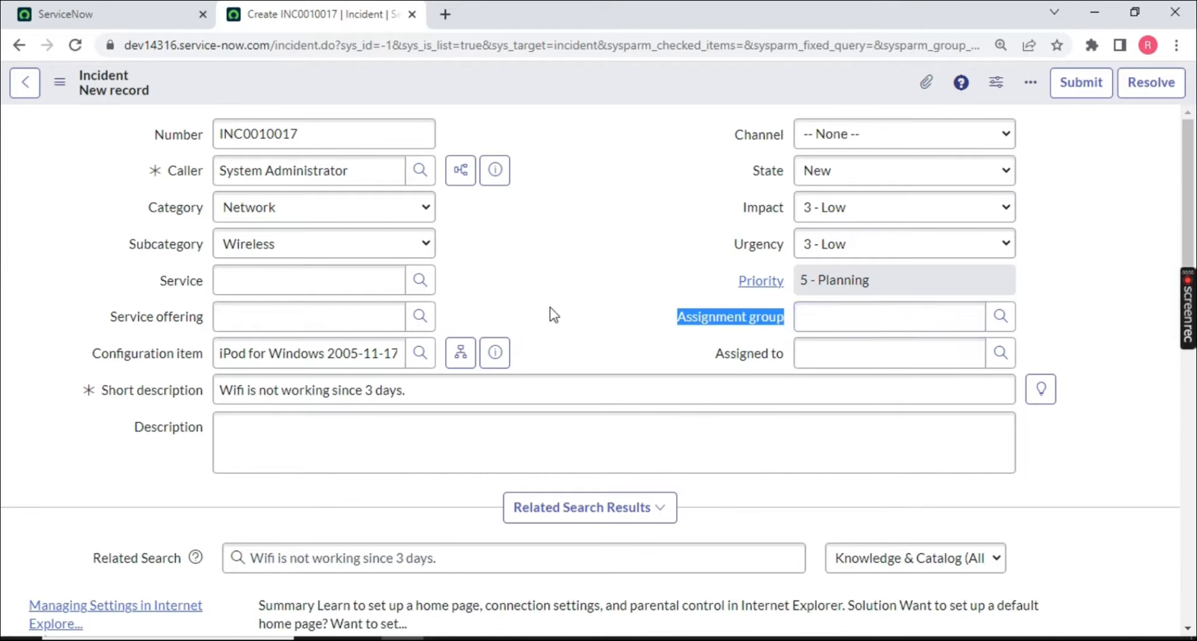
Set the incident's Channel to Phone
{"action": "left_click_drag", "start_coordinate": [735, 132], "coordinate": [837, 149]}
{"action": "left_click", "coordinate": [837, 148]}
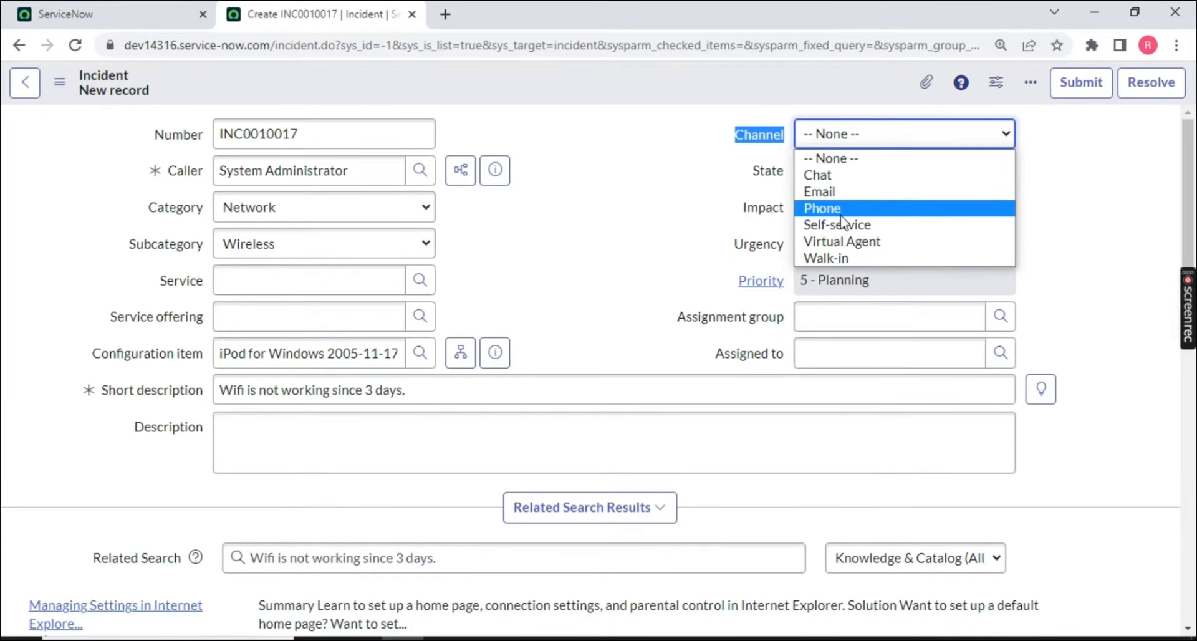
{"action": "left_click", "coordinate": [822, 208]}
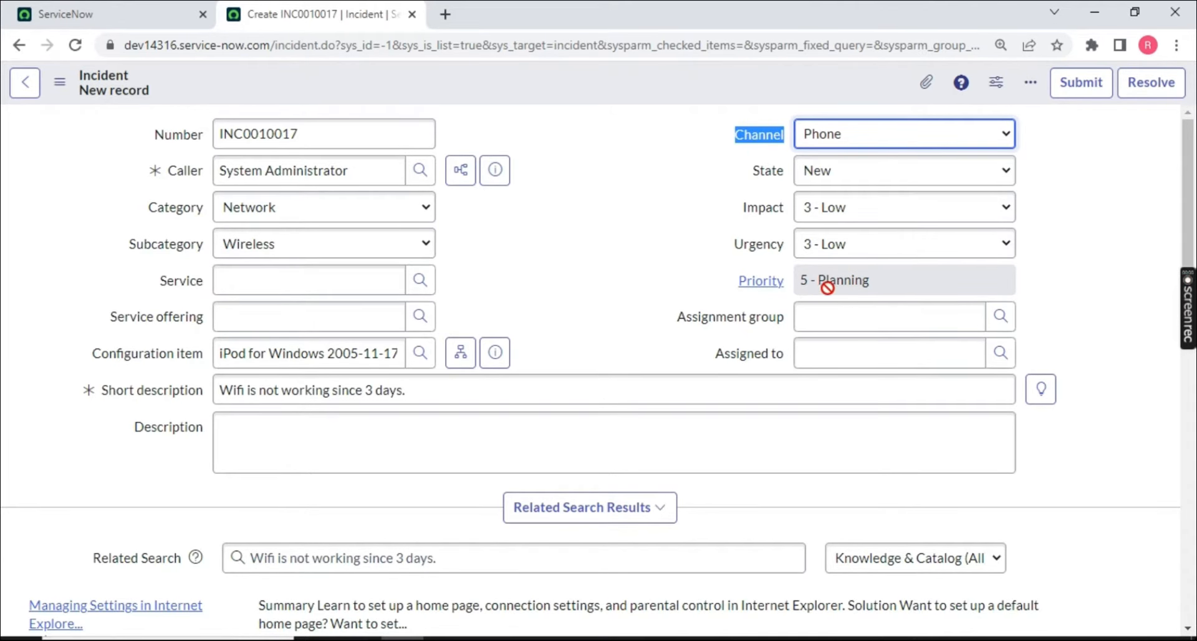
Choose 3 - Low for both the Impact and the Urgency of the incident
{"action": "left_click_drag", "start_coordinate": [729, 217], "coordinate": [798, 208]}
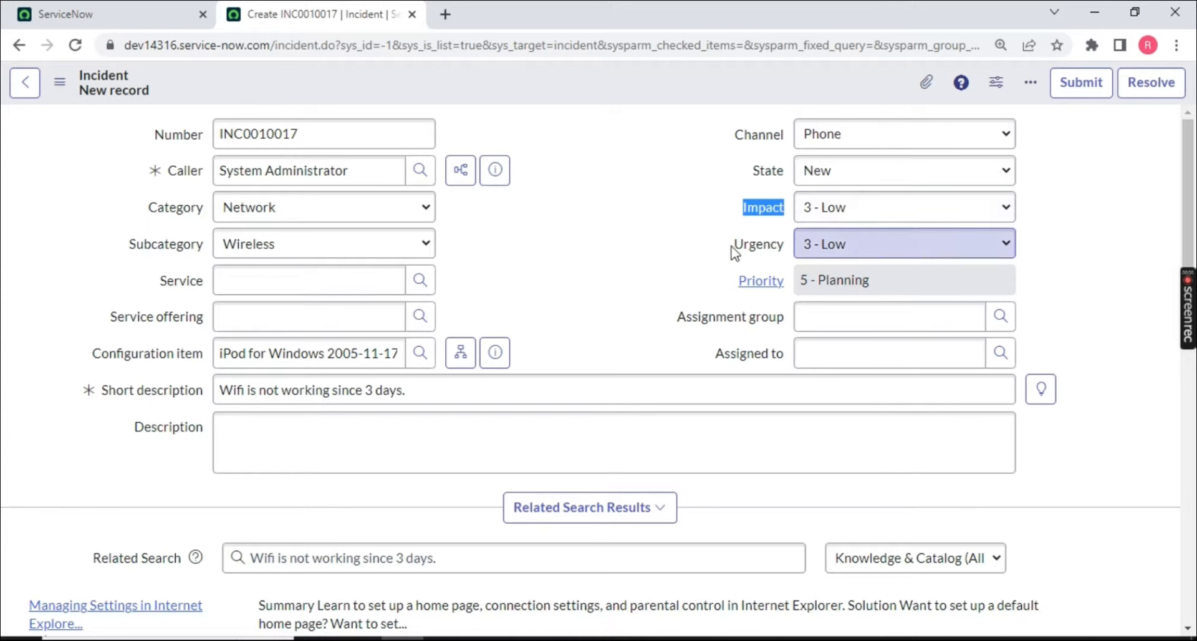
{"action": "left_click_drag", "start_coordinate": [737, 249], "coordinate": [791, 252]}
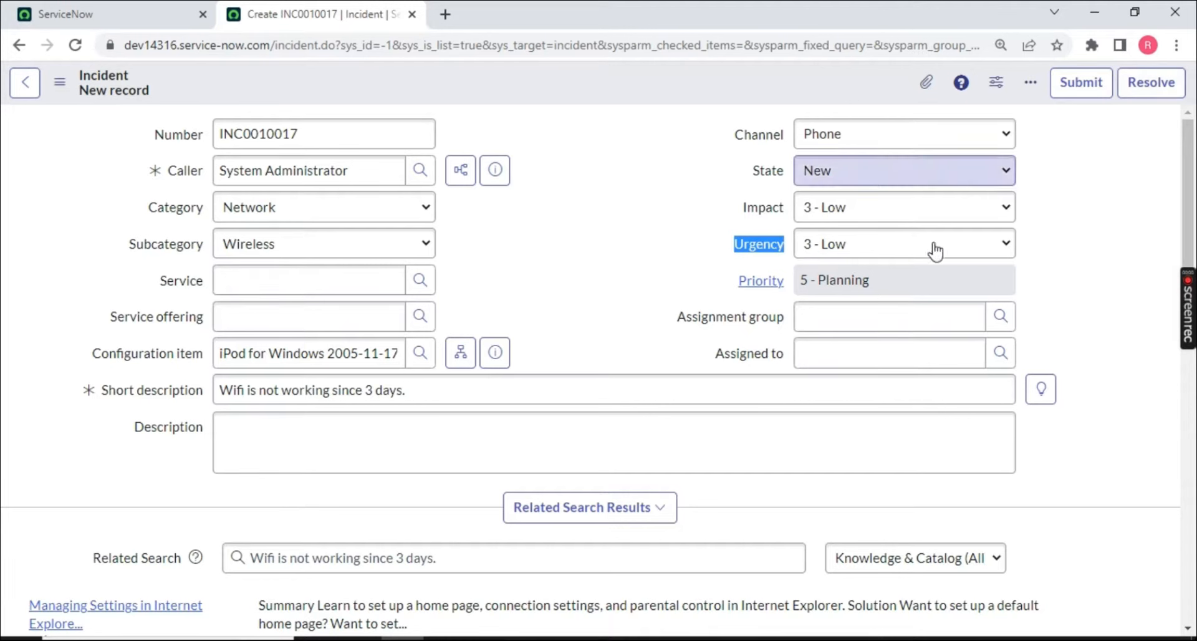
{"action": "left_click_drag", "start_coordinate": [730, 288], "coordinate": [787, 282]}
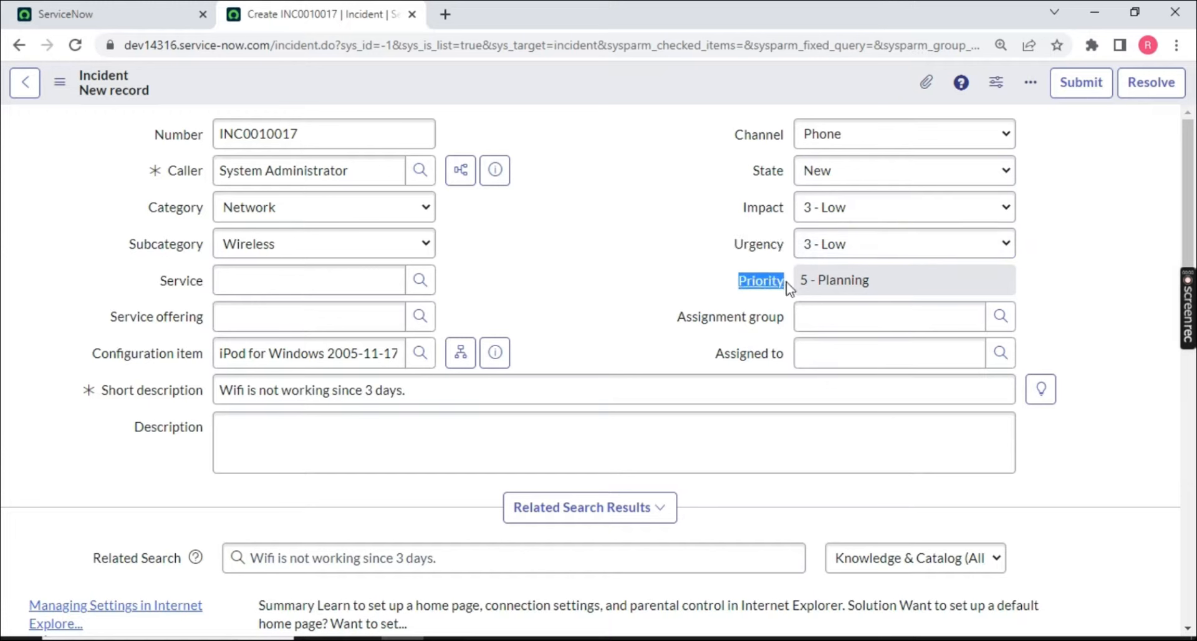
{"action": "left_click", "coordinate": [884, 213]}
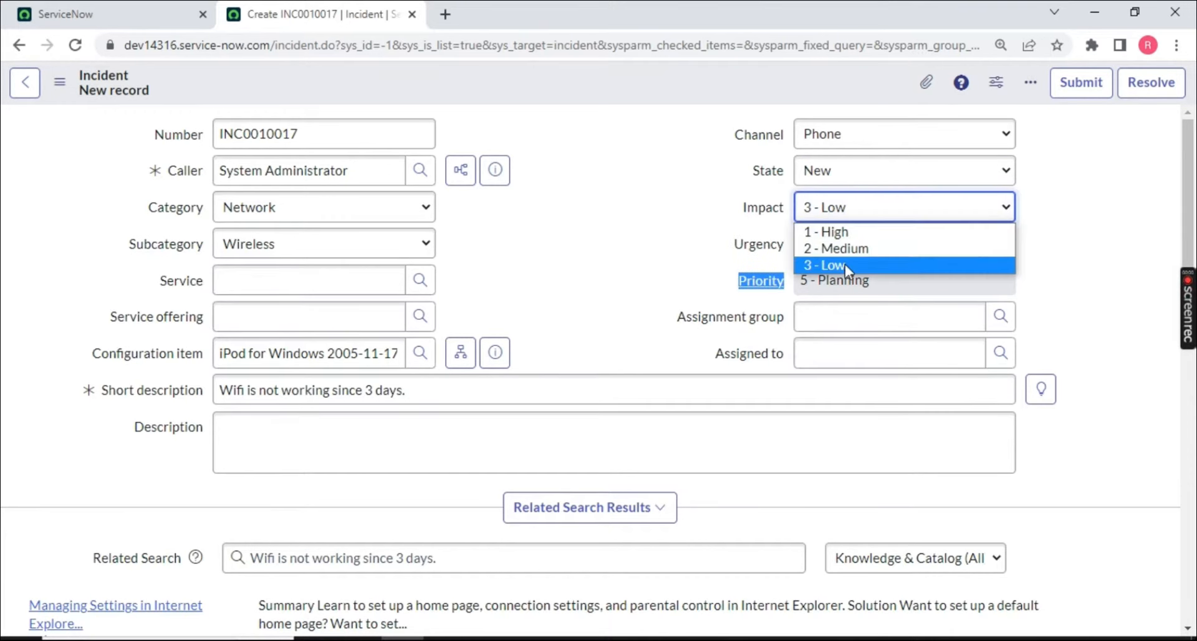
{"action": "left_click", "coordinate": [844, 265]}
{"action": "left_click", "coordinate": [839, 248]}
{"action": "left_click", "coordinate": [829, 303]}
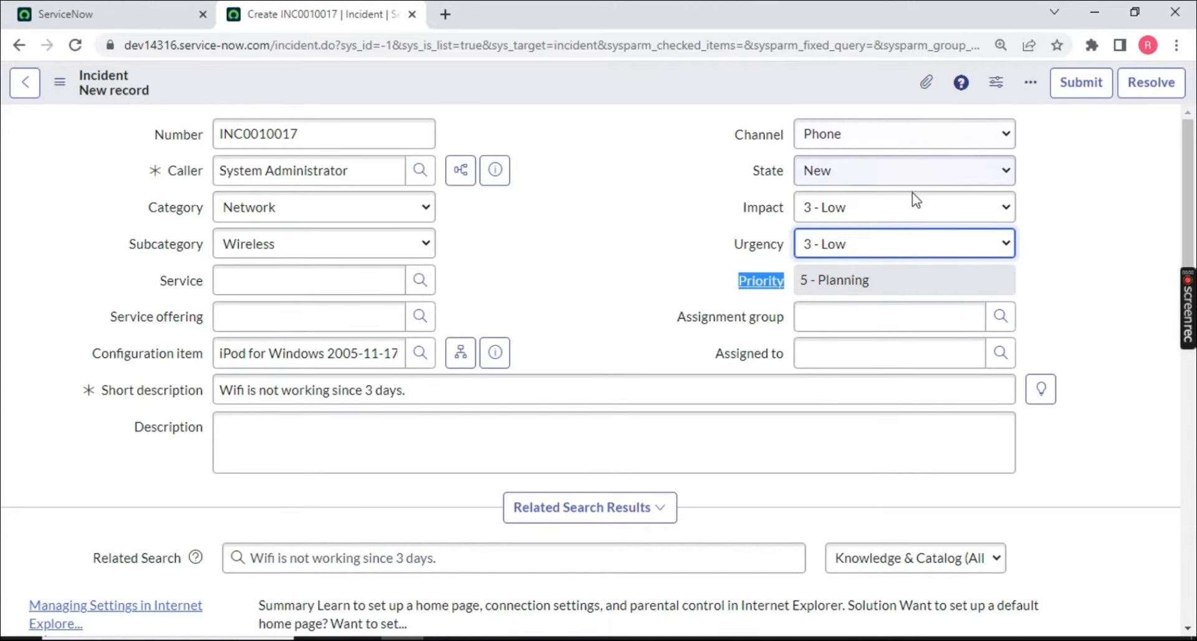
Set both the Impact and the Urgency of the incident to 1 - High
{"action": "left_click", "coordinate": [904, 207]}
{"action": "left_click", "coordinate": [863, 262]}
{"action": "left_click", "coordinate": [862, 245]}
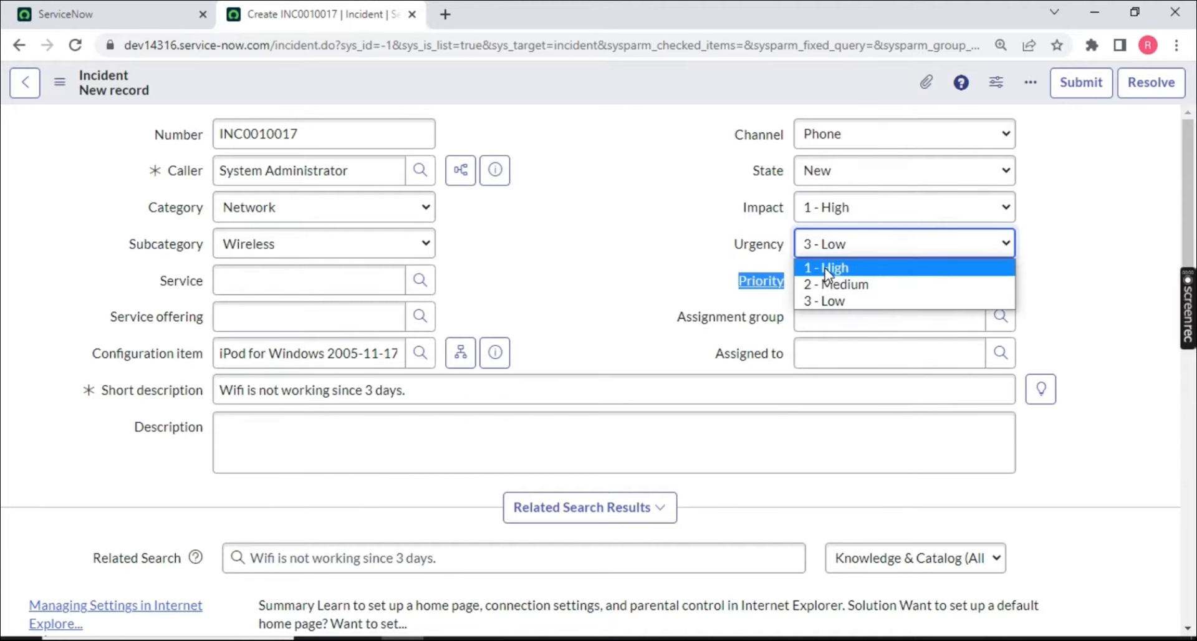
{"action": "left_click", "coordinate": [826, 270]}
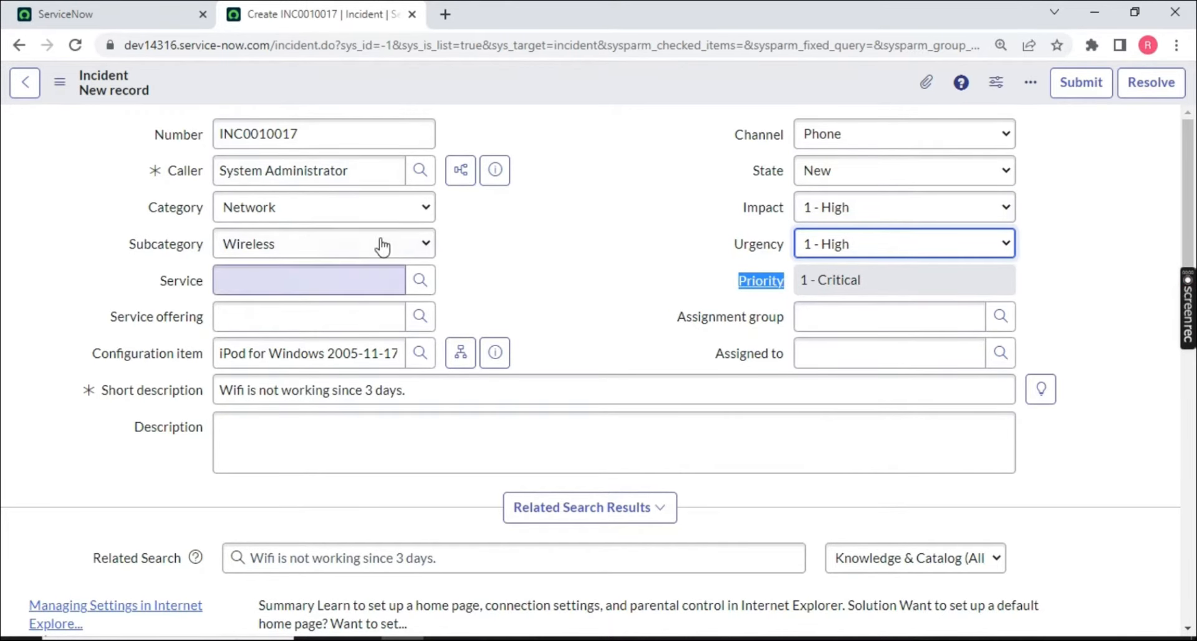
Set the incident's Impact to 3 - Low and choose 1 - High as its Urgency
{"action": "left_click_drag", "start_coordinate": [358, 170], "coordinate": [186, 177]}
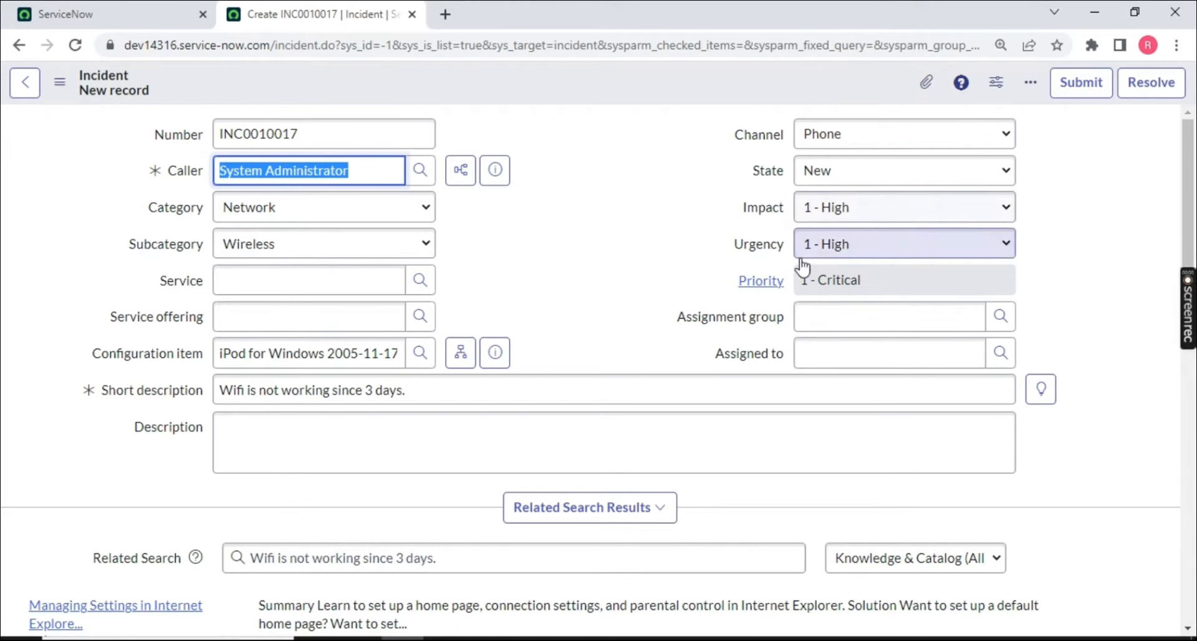
{"action": "left_click", "coordinate": [831, 209]}
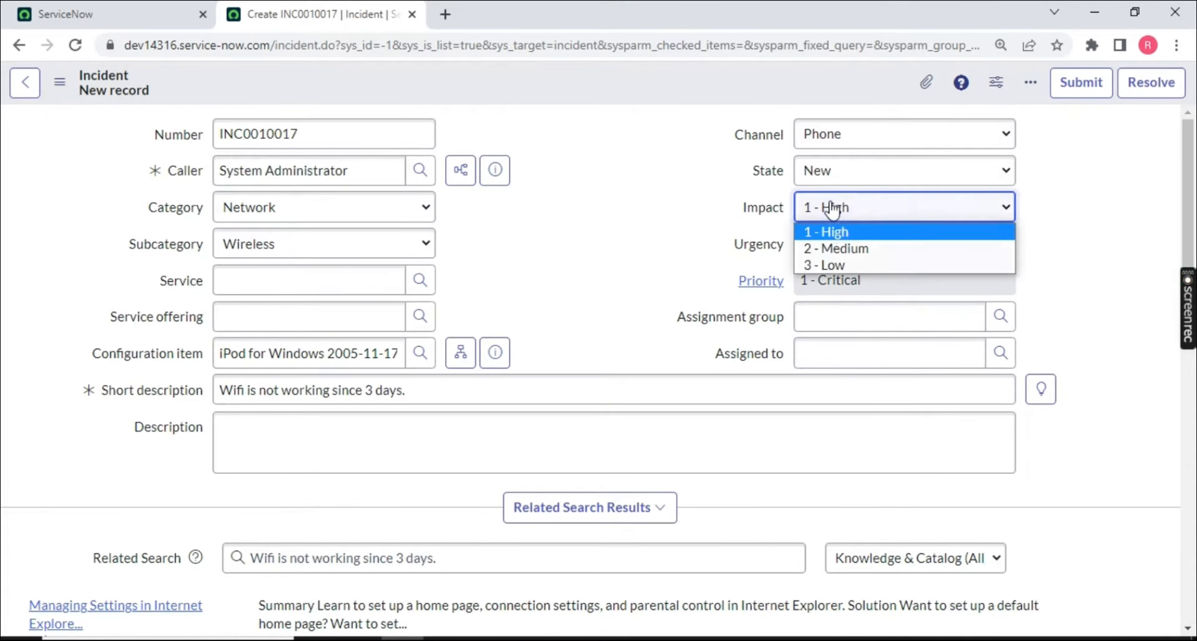
{"action": "left_click", "coordinate": [827, 263]}
{"action": "left_click", "coordinate": [843, 246]}
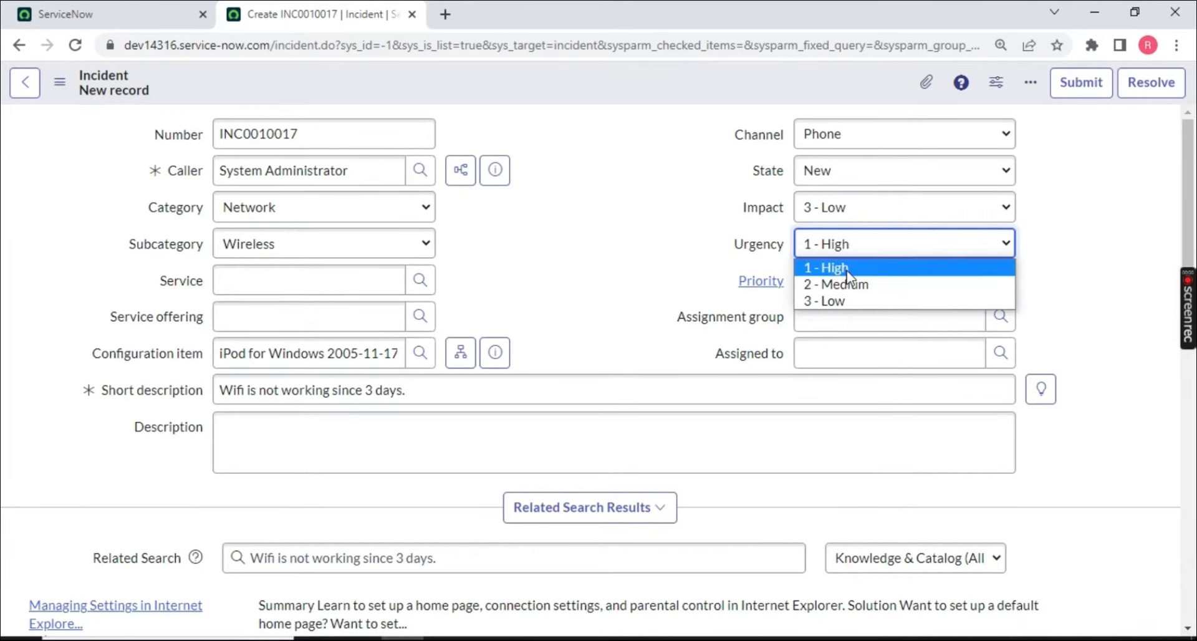
{"action": "left_click", "coordinate": [845, 268]}
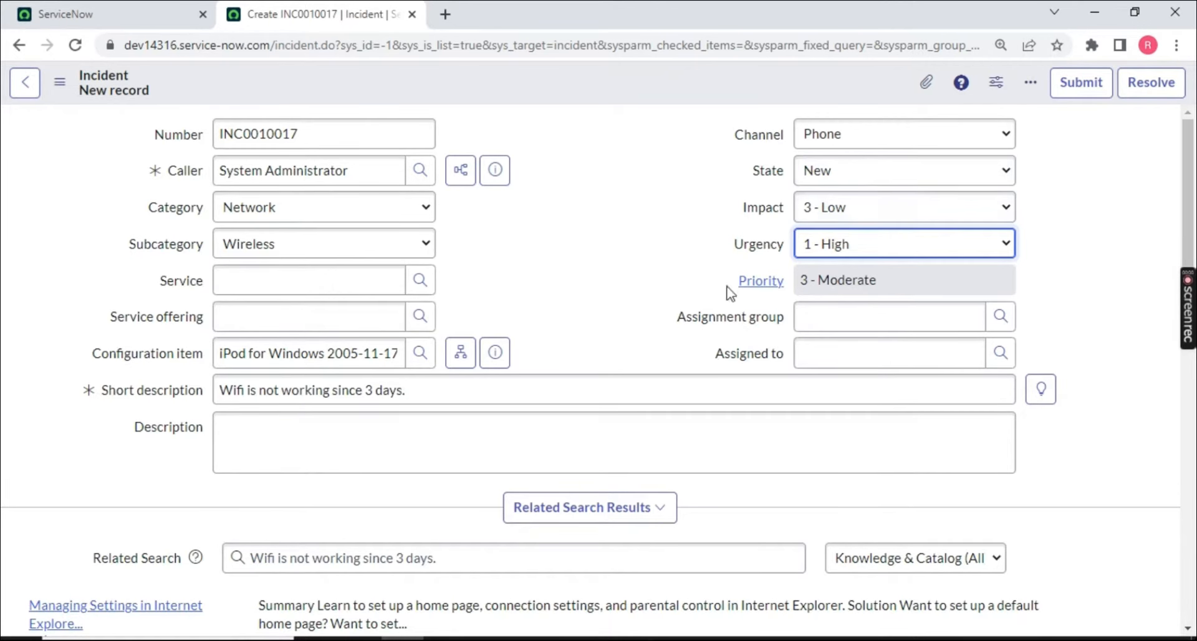
{"action": "left_click_drag", "start_coordinate": [729, 293], "coordinate": [790, 291]}
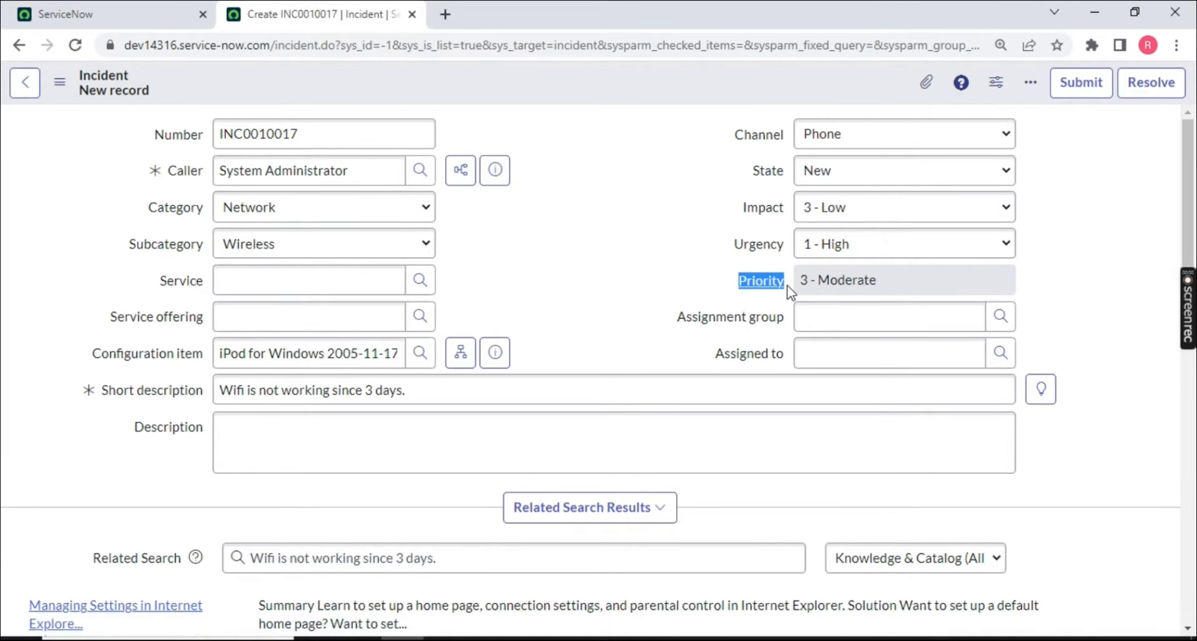
Filter the application navigator by "priority", examine the Priority Lookup Rules in a separate browser tab, and return to the incident form
{"action": "left_click", "coordinate": [193, 25]}
{"action": "left_click", "coordinate": [137, 137]}
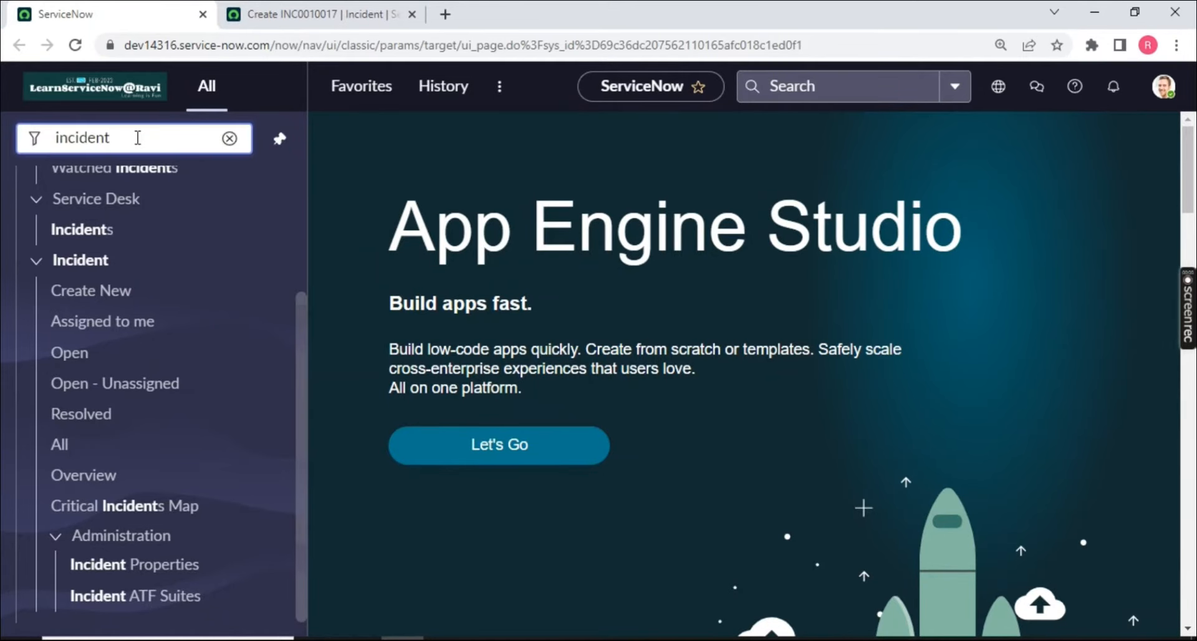
{"action": "key", "text": "ctrl+a"}
{"action": "type", "text": "priority "}
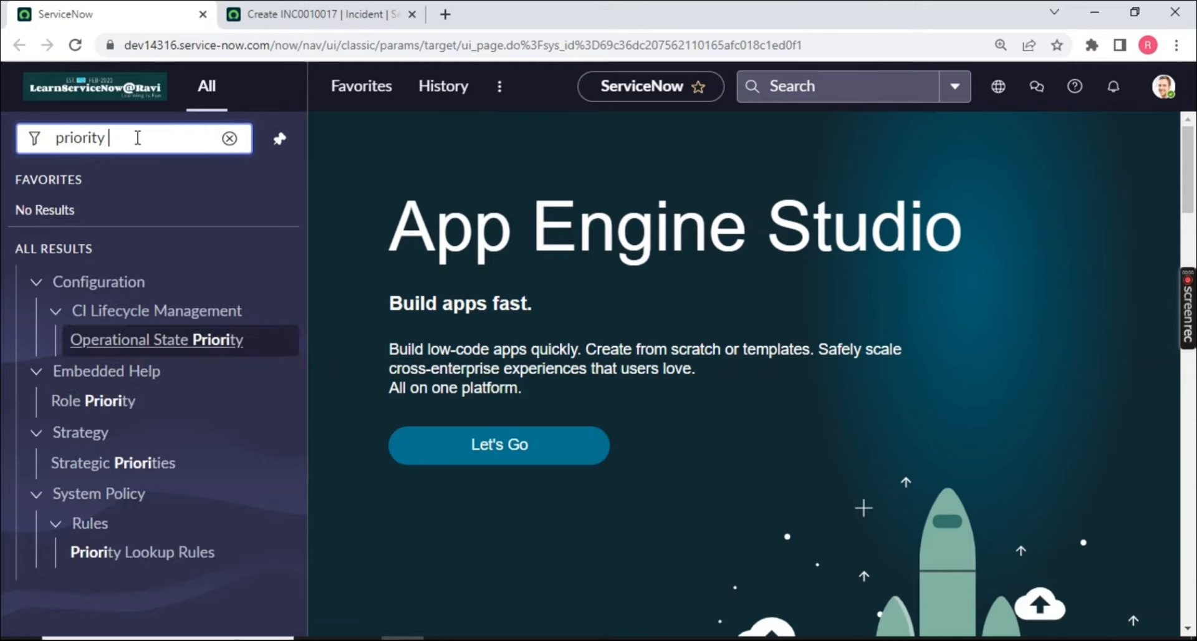
{"action": "type", "text": "data"}
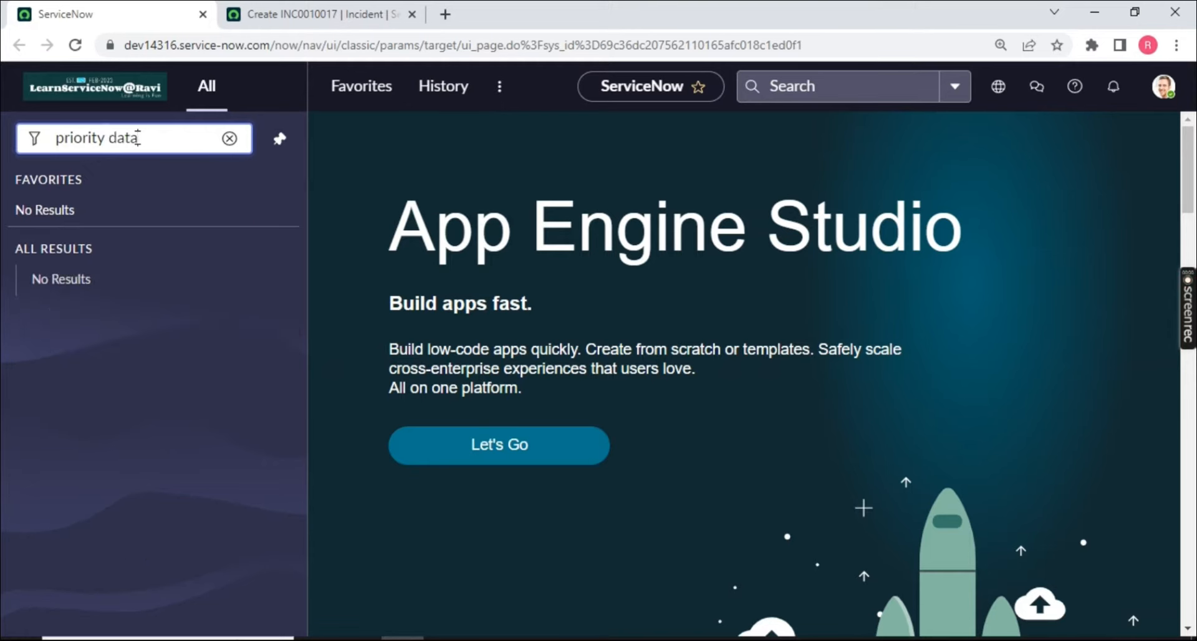
{"action": "key", "text": "BackSpace"}
{"action": "key", "text": "BackSpace"}
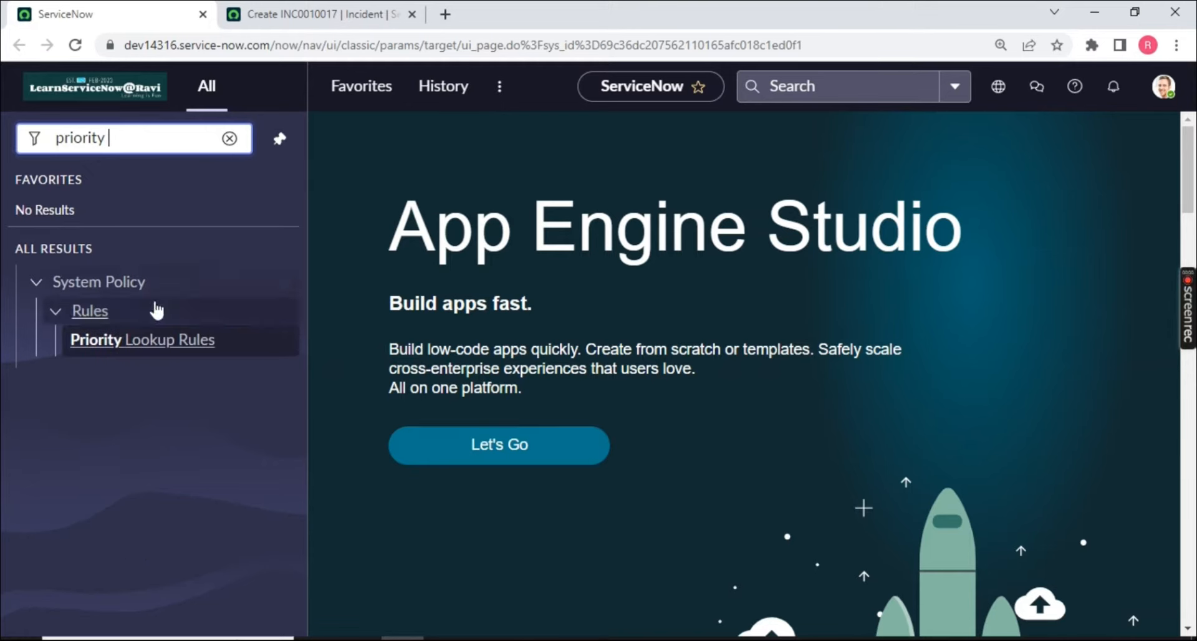
{"action": "middle_click", "coordinate": [125, 339]}
{"action": "left_click_drag", "start_coordinate": [461, 15], "coordinate": [278, 16]}
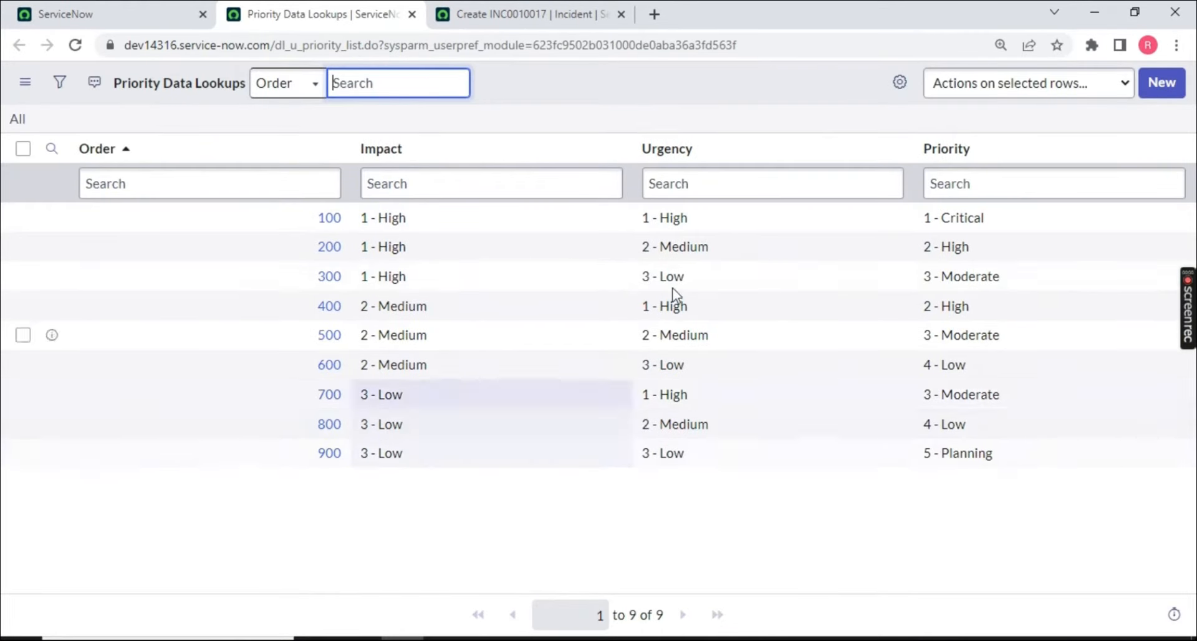
{"action": "left_click", "coordinate": [489, 15]}
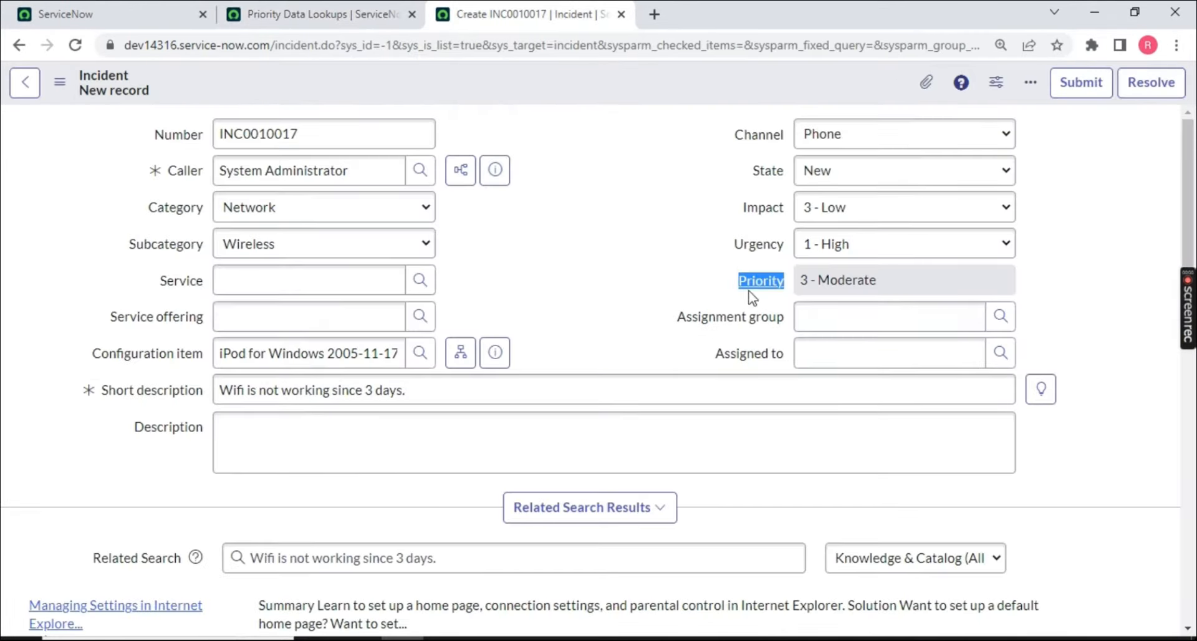
Examine how impact and urgency determine priority in the Priority Data Lookups rows of order 100 and 200, and return to the incident form
{"action": "left_click", "coordinate": [303, 10]}
{"action": "left_click_drag", "start_coordinate": [430, 150], "coordinate": [302, 155]}
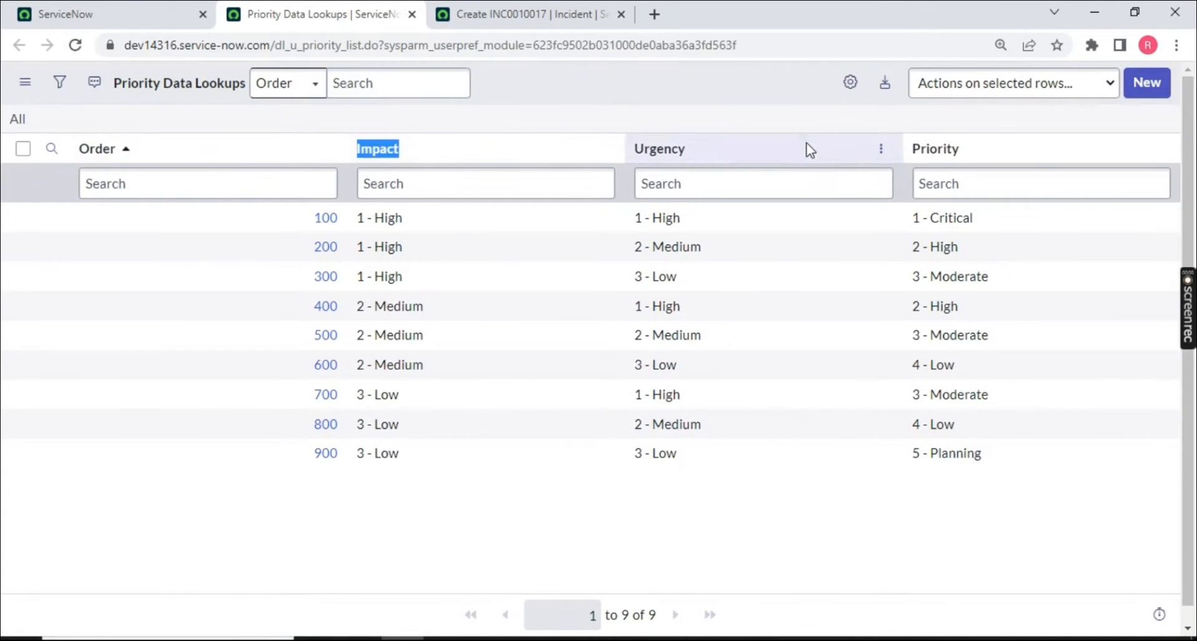
{"action": "left_click_drag", "start_coordinate": [804, 147], "coordinate": [593, 151]}
{"action": "left_click_drag", "start_coordinate": [456, 225], "coordinate": [308, 223]}
{"action": "left_click_drag", "start_coordinate": [815, 221], "coordinate": [620, 221]}
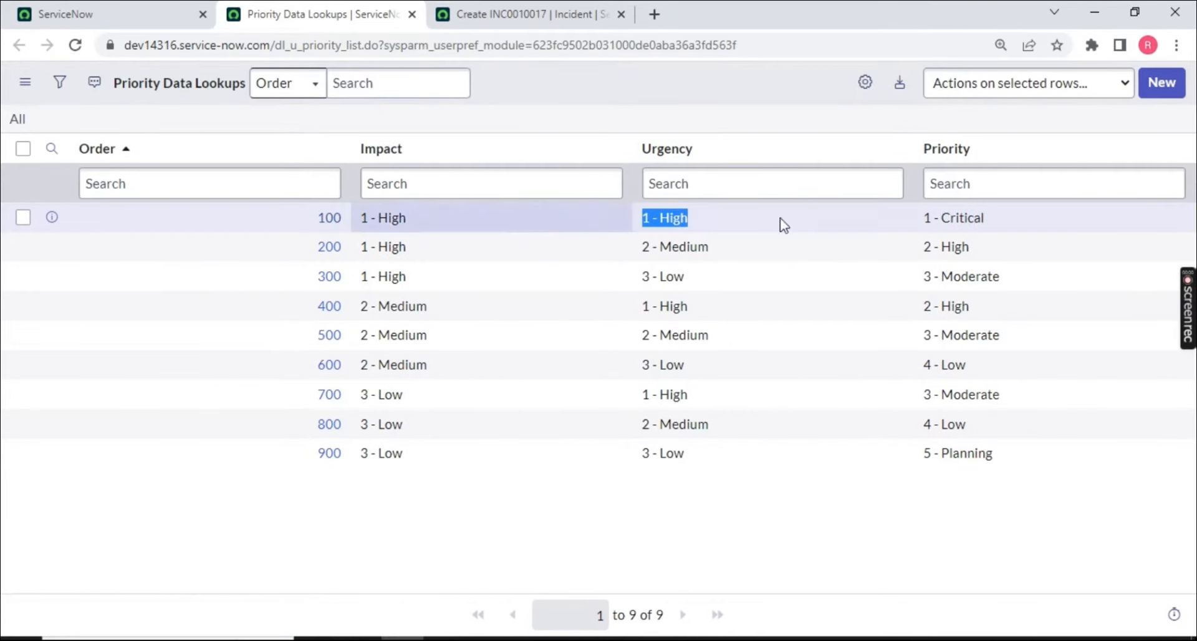
{"action": "left_click_drag", "start_coordinate": [1058, 221], "coordinate": [358, 223]}
{"action": "left_click_drag", "start_coordinate": [459, 249], "coordinate": [302, 253]}
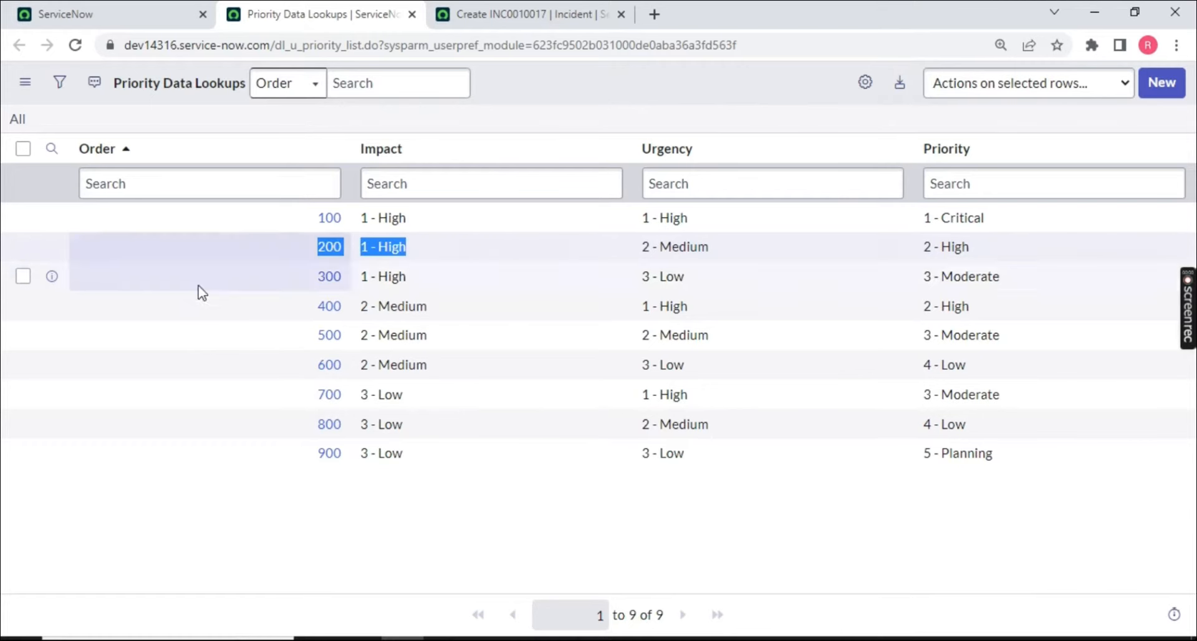
{"action": "left_click", "coordinate": [701, 242]}
{"action": "left_click_drag", "start_coordinate": [701, 246], "coordinate": [578, 245]}
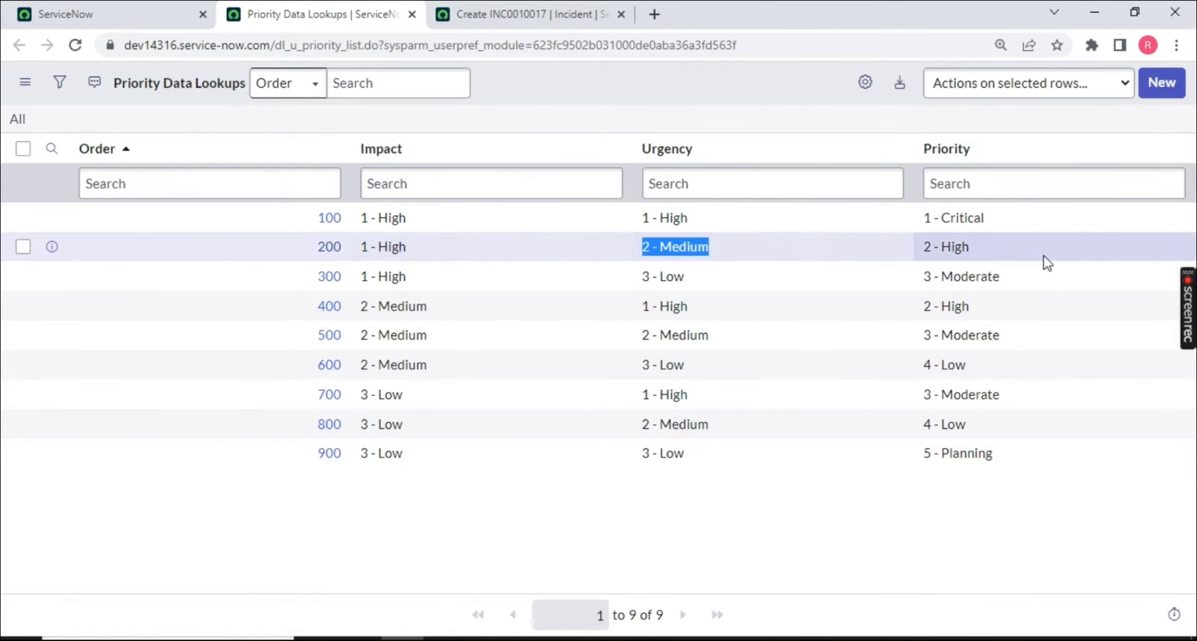
{"action": "left_click_drag", "start_coordinate": [1049, 239], "coordinate": [882, 243]}
{"action": "left_click", "coordinate": [530, 14]}
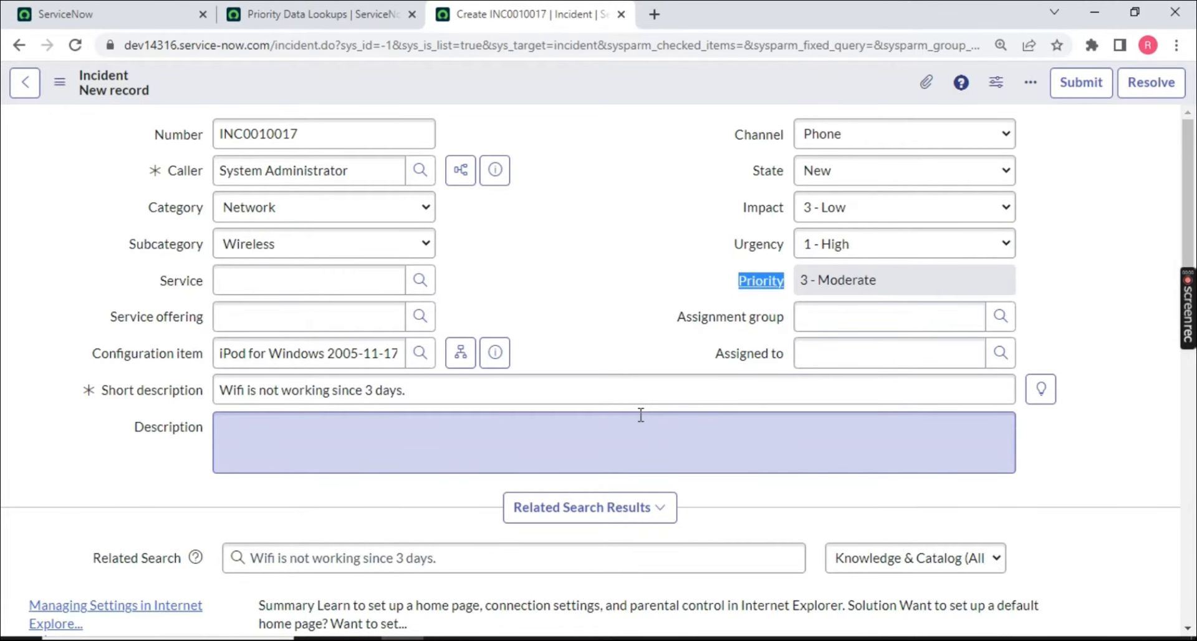
Review the impact and urgency of the order 100 lookup row again, and inspect the Impact and Urgency fields on the incident form
{"action": "left_click", "coordinate": [311, 14]}
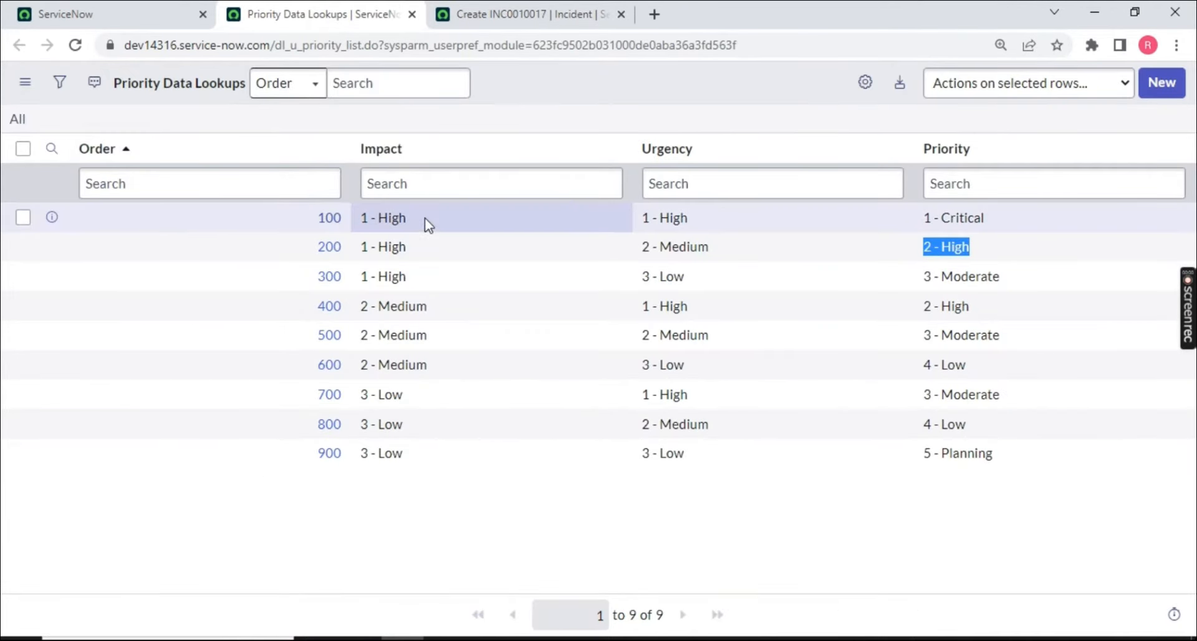
{"action": "left_click_drag", "start_coordinate": [428, 221], "coordinate": [319, 215]}
{"action": "left_click_drag", "start_coordinate": [746, 217], "coordinate": [641, 218]}
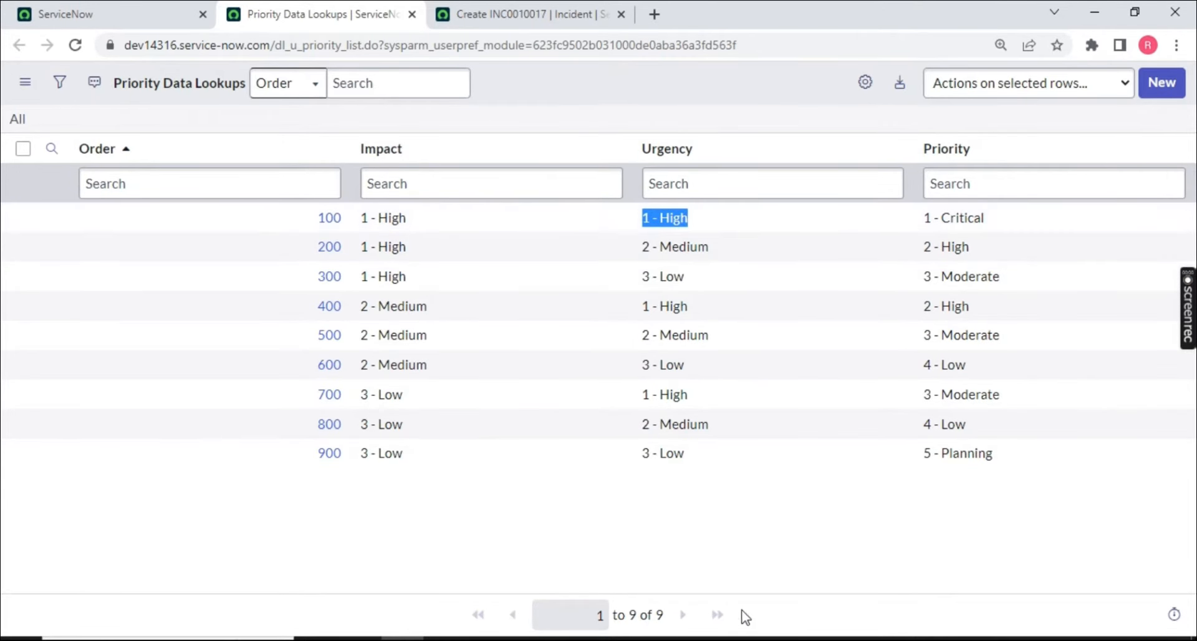
{"action": "left_click_drag", "start_coordinate": [693, 615], "coordinate": [617, 614]}
{"action": "left_click", "coordinate": [530, 13]}
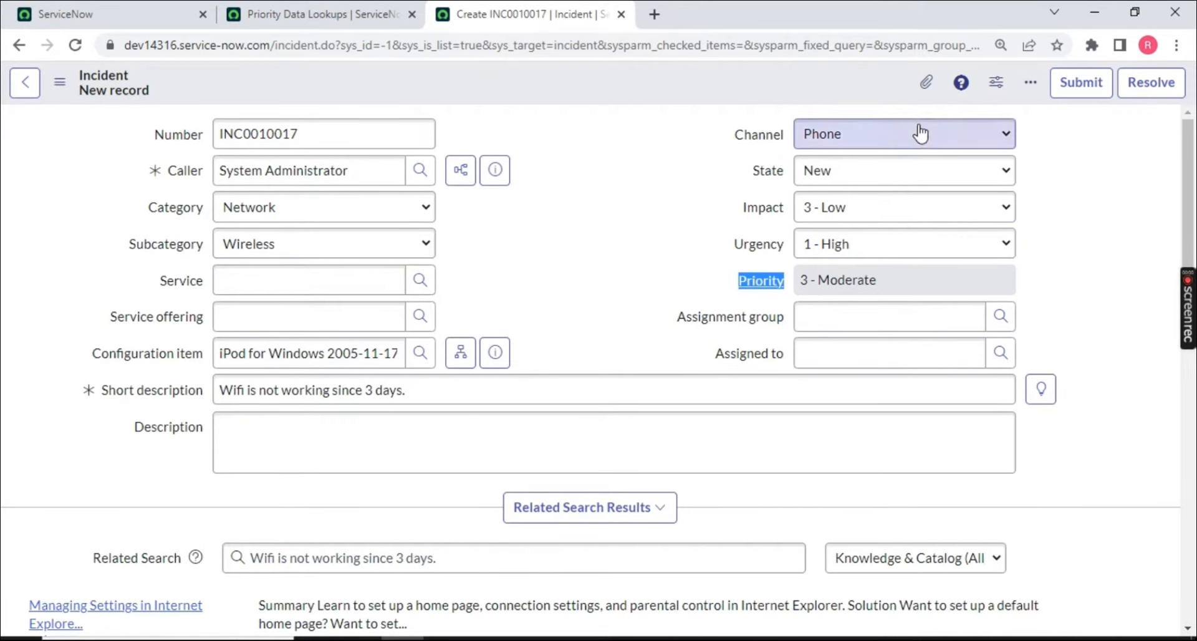
{"action": "left_click", "coordinate": [854, 209]}
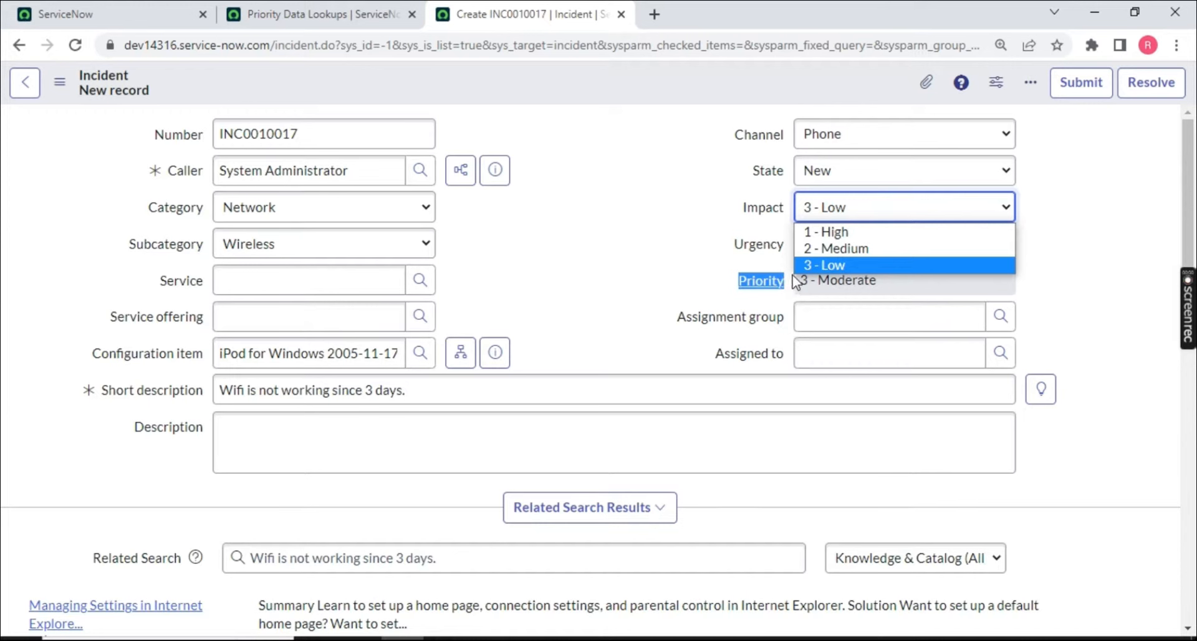
{"action": "left_click", "coordinate": [1039, 250]}
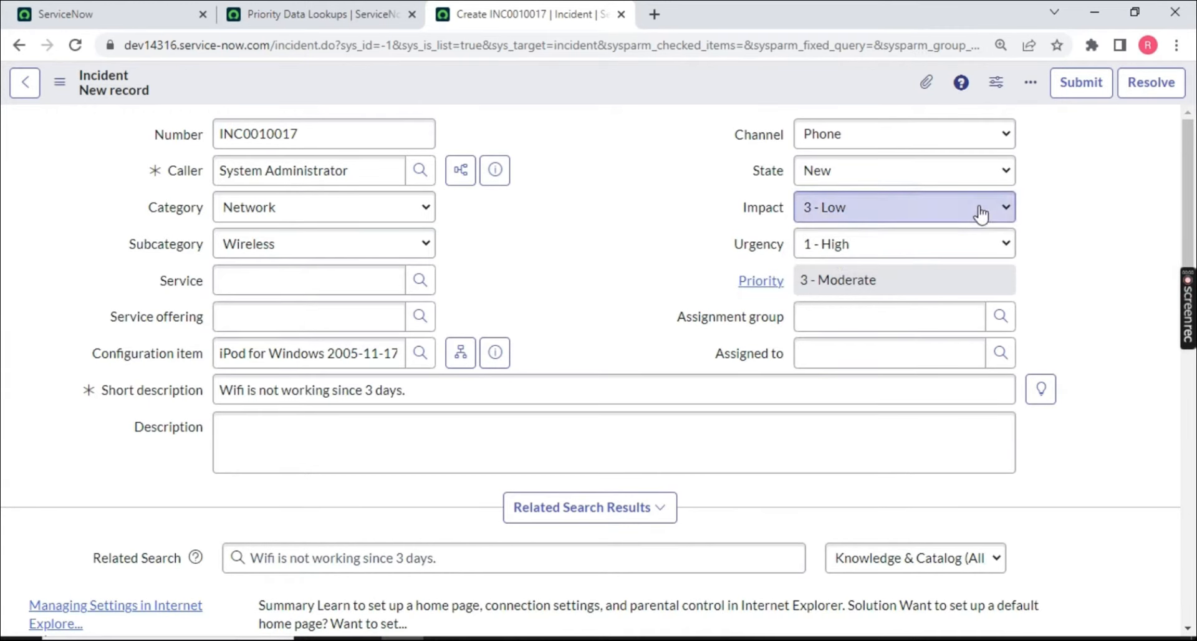
{"action": "left_click_drag", "start_coordinate": [742, 216], "coordinate": [783, 216]}
{"action": "left_click_drag", "start_coordinate": [735, 244], "coordinate": [778, 245]}
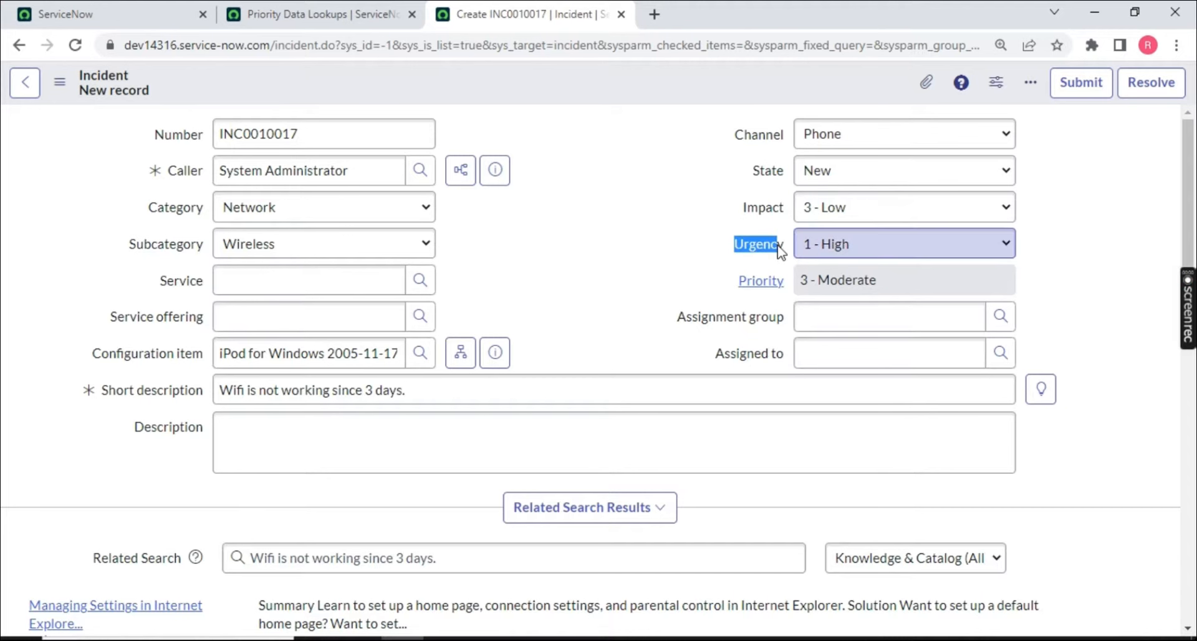
Try to save the new incident without filling in its description
{"action": "right_click", "coordinate": [590, 53]}
{"action": "right_click", "coordinate": [533, 86]}
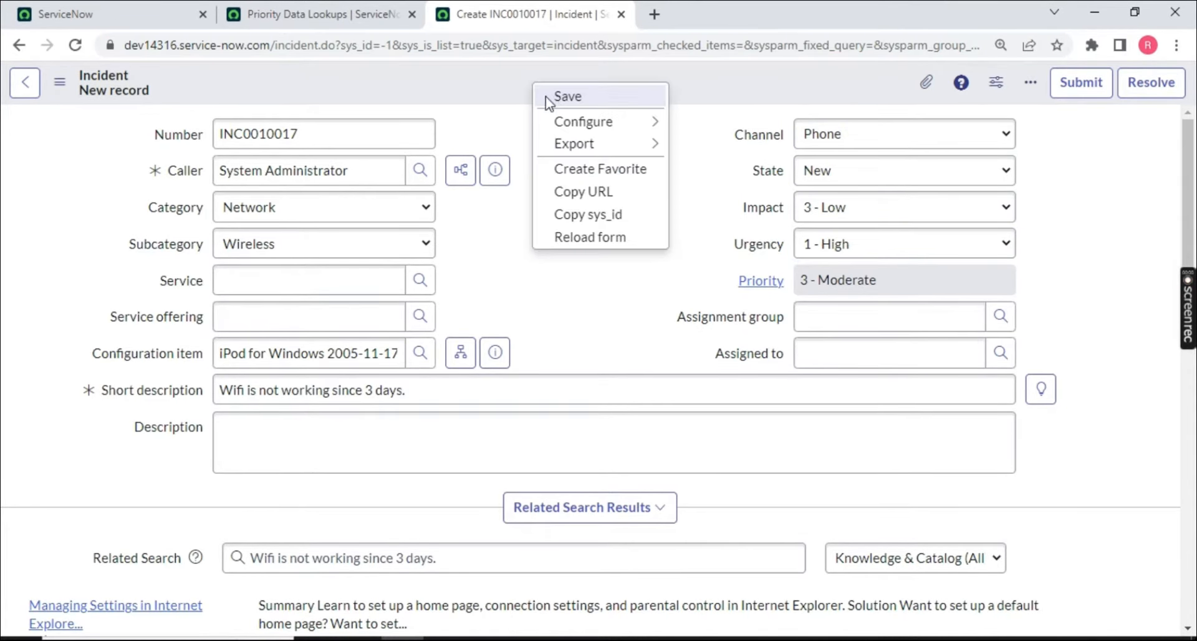
{"action": "left_click", "coordinate": [528, 86]}
{"action": "right_click", "coordinate": [586, 76]}
{"action": "left_click", "coordinate": [609, 91]}
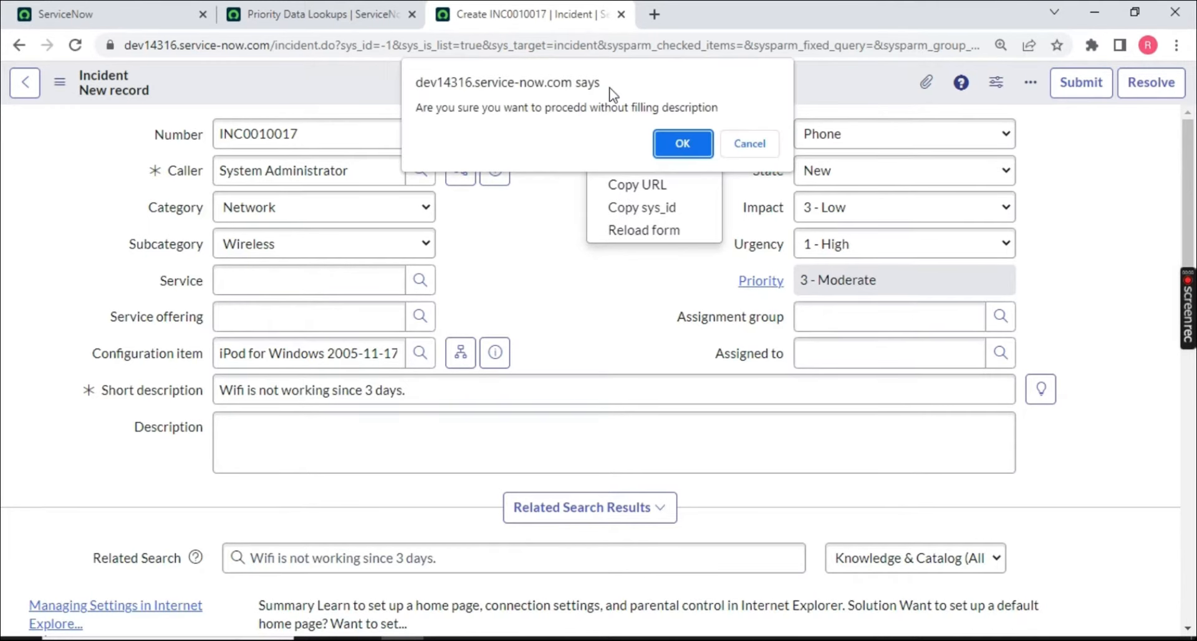
{"action": "left_click", "coordinate": [684, 144]}
{"action": "left_click", "coordinate": [752, 140]}
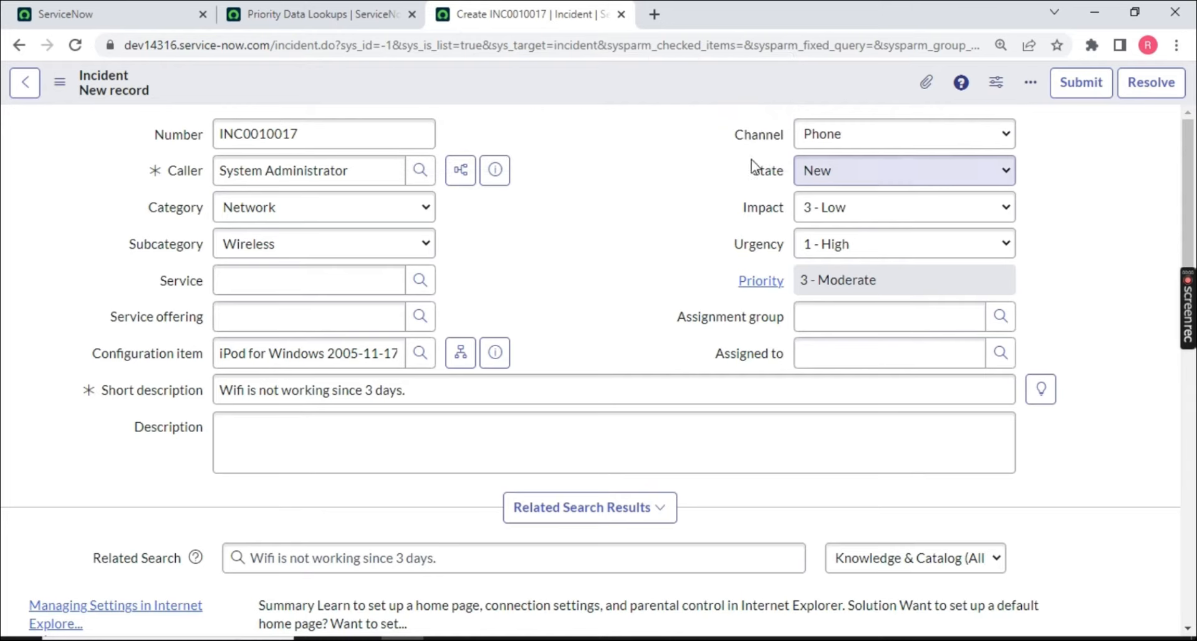
Filter the application navigator by "client scr" and open System Definition's Client Scripts in a separate browser tab placed beside the first one
{"action": "left_click", "coordinate": [94, 14]}
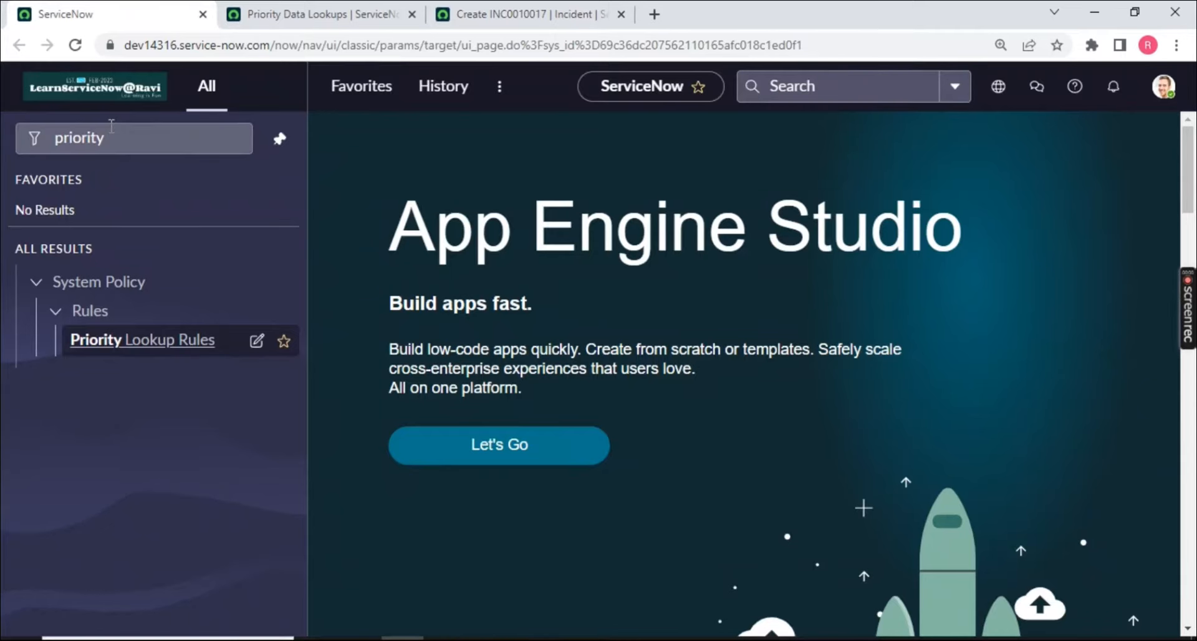
{"action": "double_click", "coordinate": [132, 133]}
{"action": "type", "text": "c"}
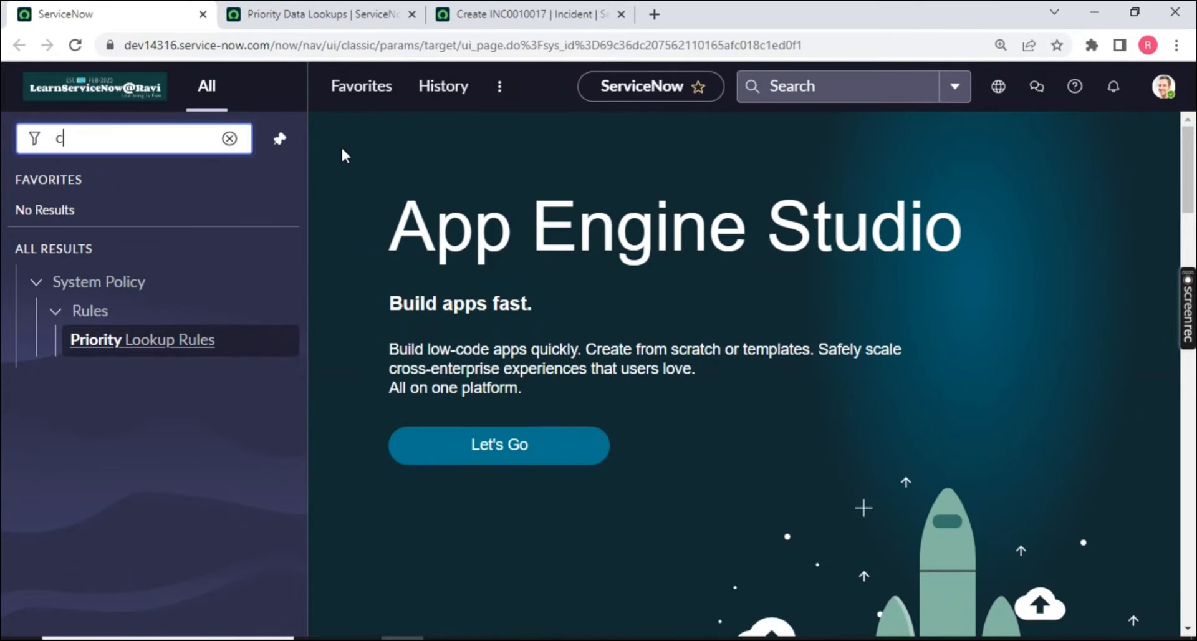
{"action": "type", "text": "lient scr"}
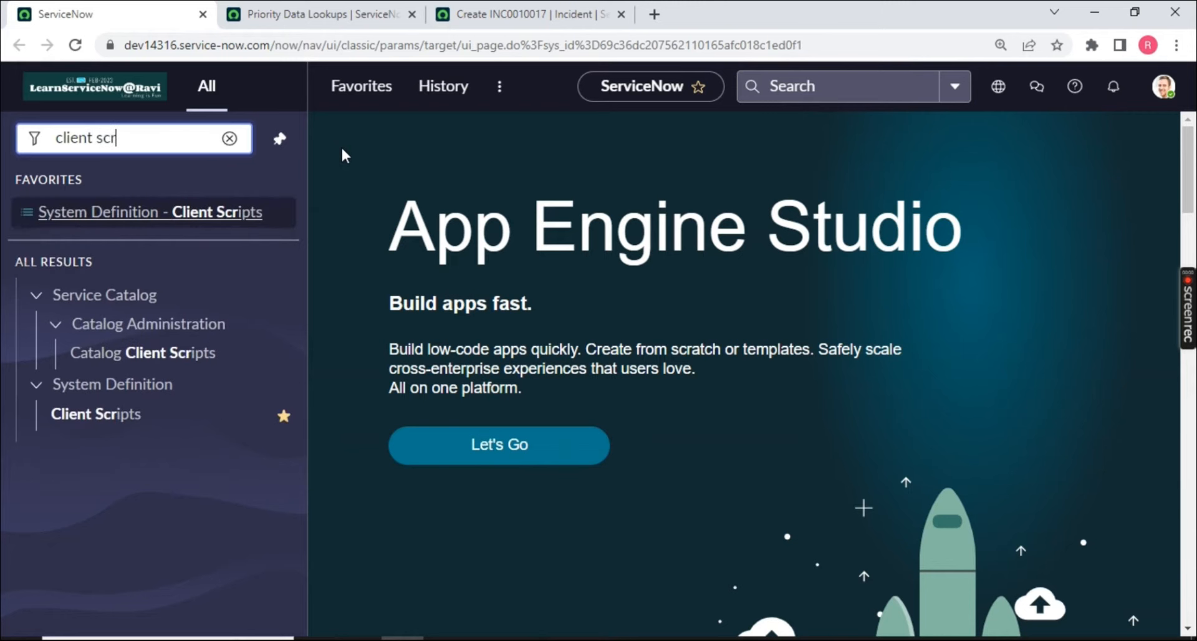
{"action": "left_click", "coordinate": [104, 418]}
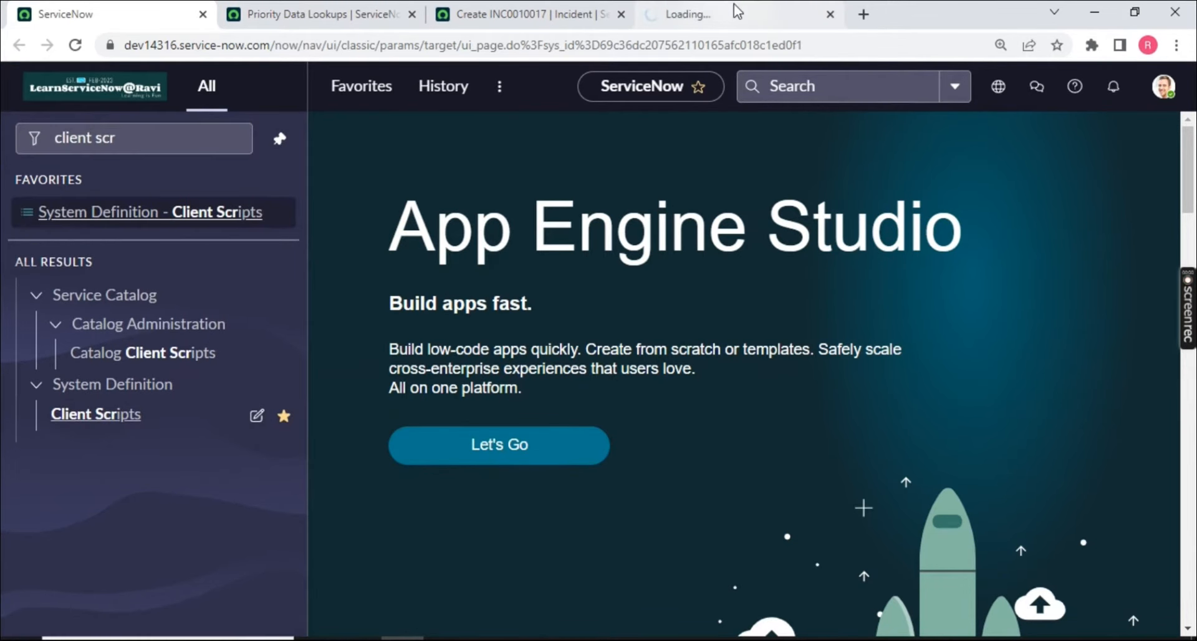
{"action": "left_click_drag", "start_coordinate": [734, 8], "coordinate": [335, 12]}
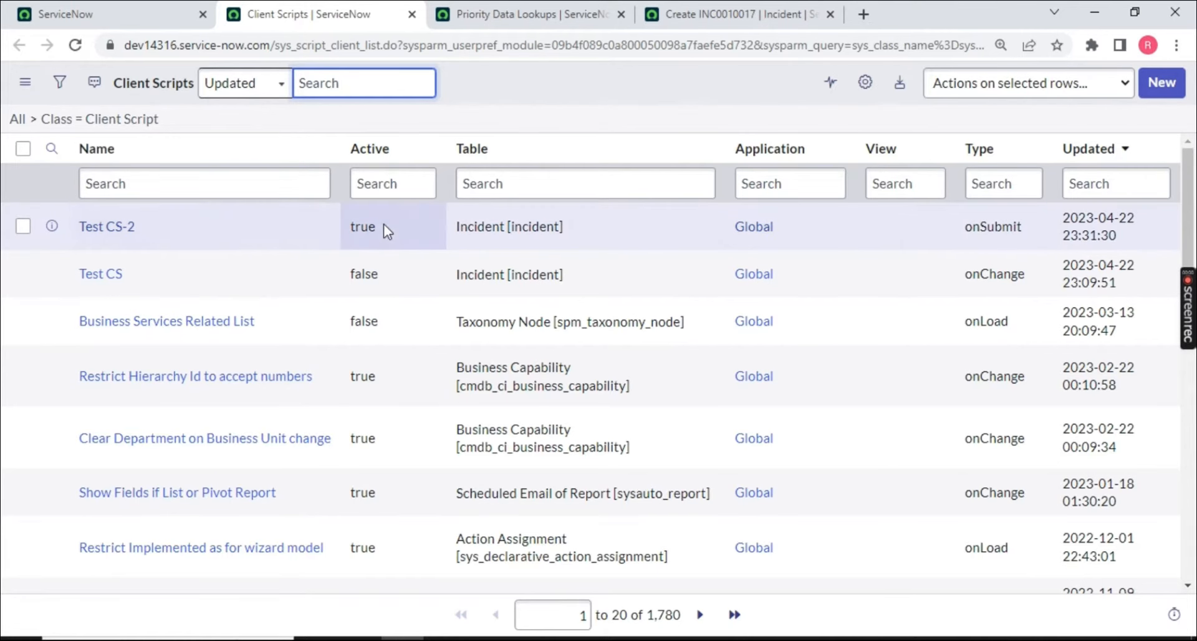
Set the Active value of the Test CS-2 client script to false
{"action": "left_click", "coordinate": [387, 227]}
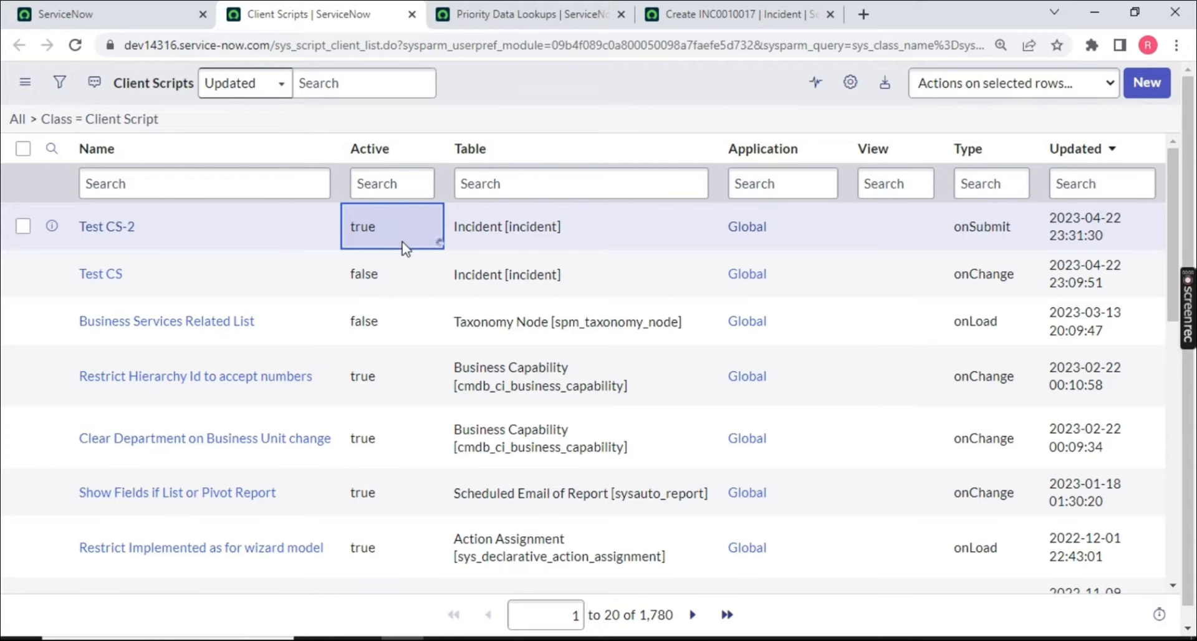
{"action": "double_click", "coordinate": [385, 231]}
{"action": "left_click", "coordinate": [392, 226]}
{"action": "left_click", "coordinate": [365, 266]}
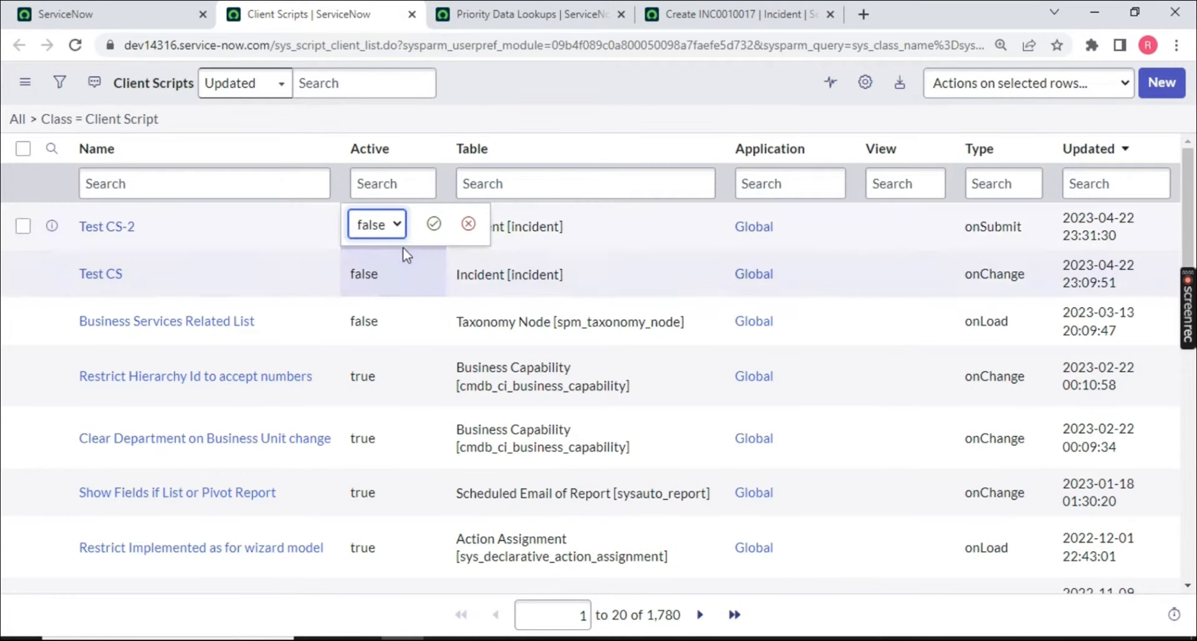
{"action": "left_click", "coordinate": [434, 224]}
Copy the incident's short description text and reload the new incident form, discarding its unsaved entries
{"action": "left_click", "coordinate": [685, 14]}
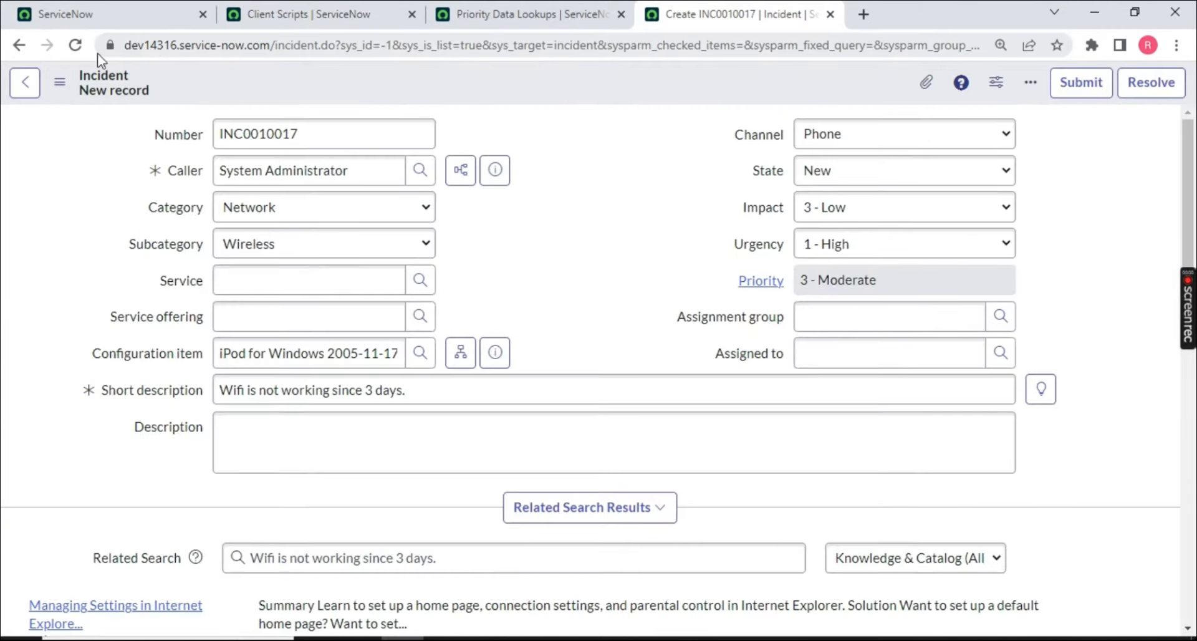
{"action": "left_click", "coordinate": [73, 47]}
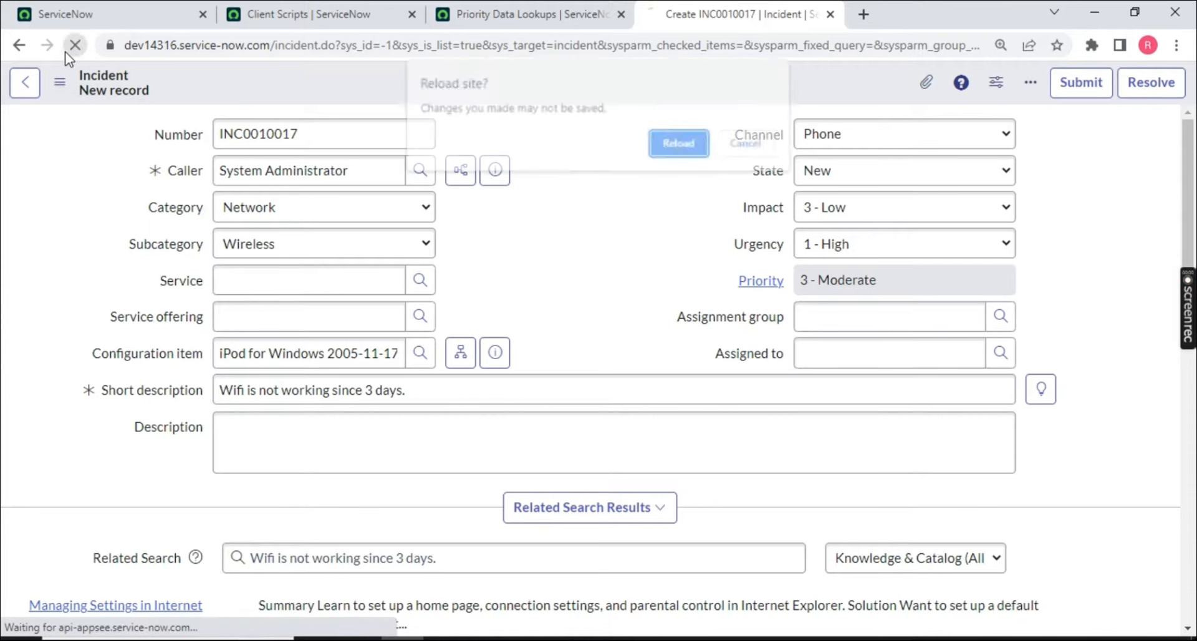
{"action": "left_click", "coordinate": [748, 144]}
{"action": "left_click_drag", "start_coordinate": [454, 386], "coordinate": [182, 401]}
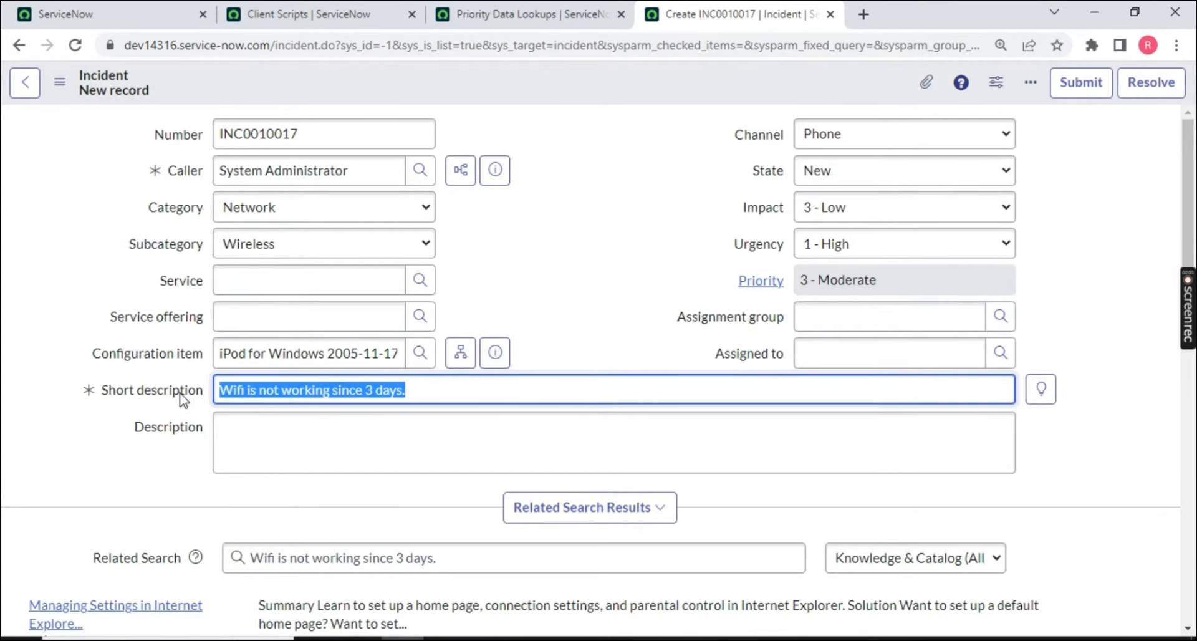
{"action": "left_click", "coordinate": [75, 45]}
{"action": "left_click", "coordinate": [682, 176]}
Set the incident's Caller to System Administrator, its Category to Network and its Subcategory to Wireless
{"action": "left_click", "coordinate": [277, 173]}
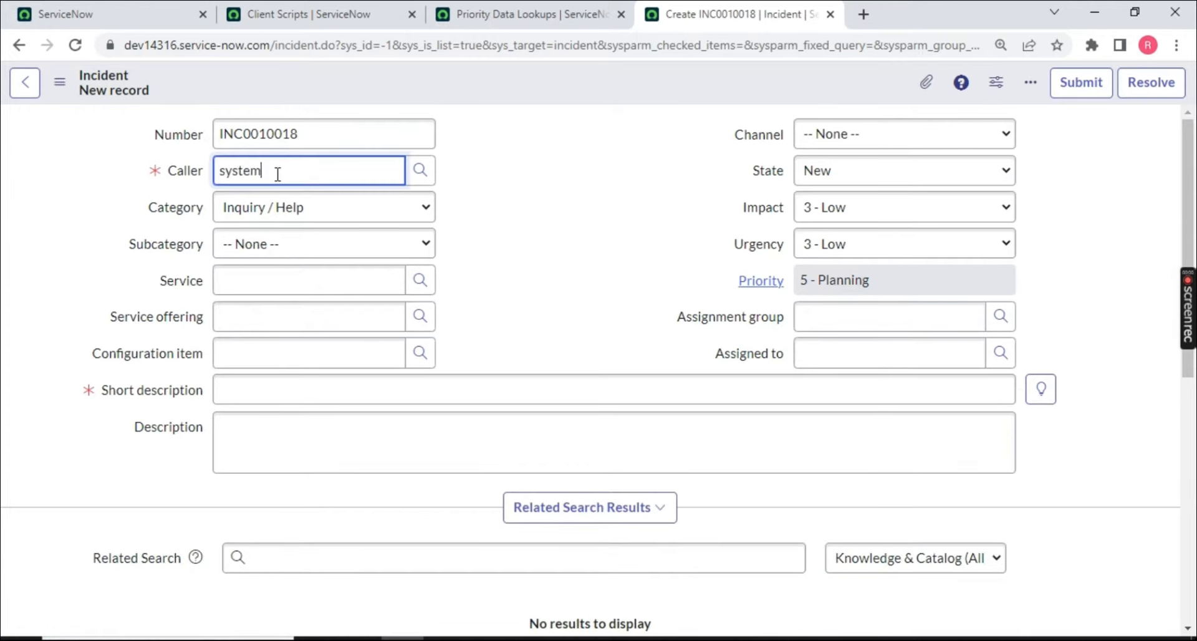
{"action": "left_click", "coordinate": [268, 223]}
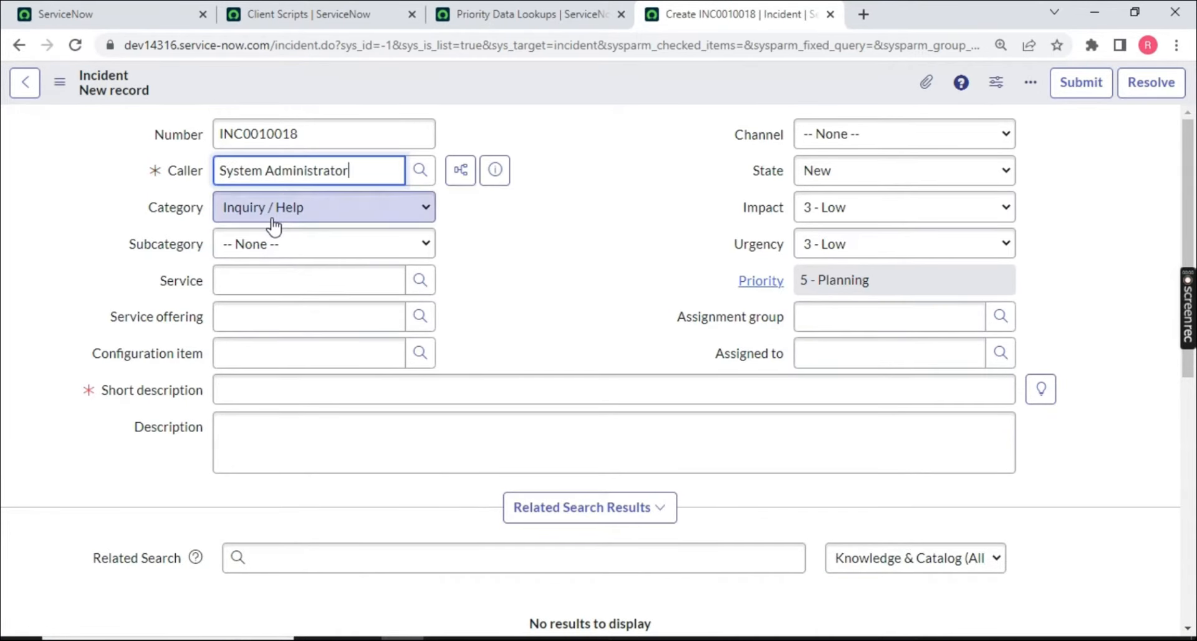
{"action": "left_click", "coordinate": [268, 212]}
{"action": "left_click", "coordinate": [264, 298]}
{"action": "left_click", "coordinate": [301, 244]}
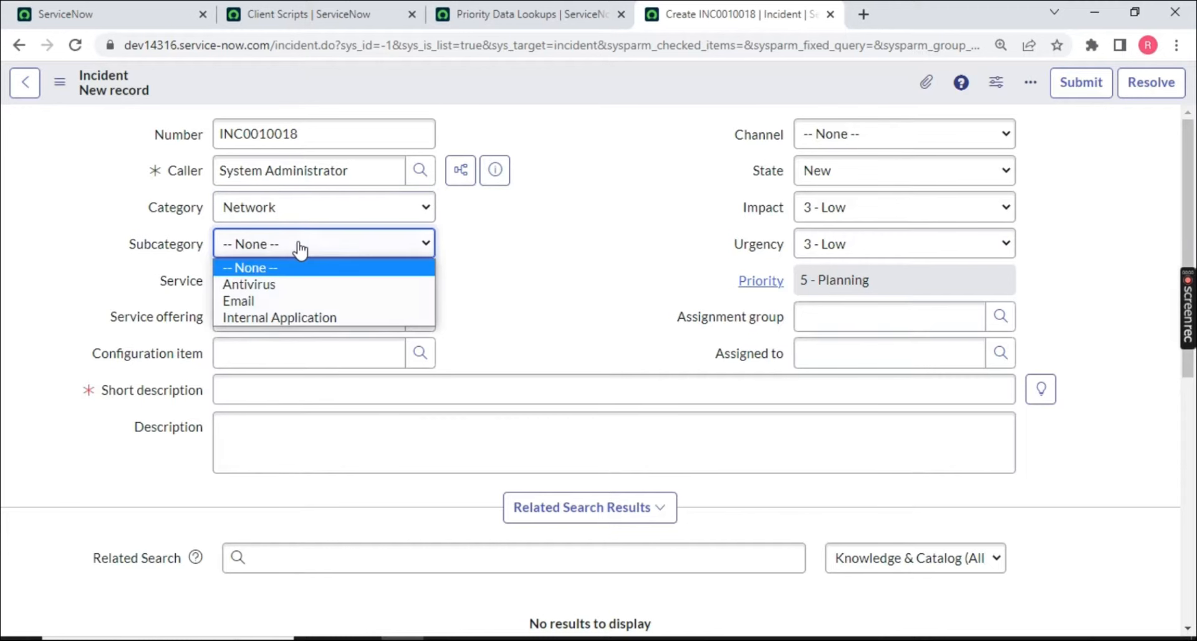
{"action": "left_click", "coordinate": [256, 350]}
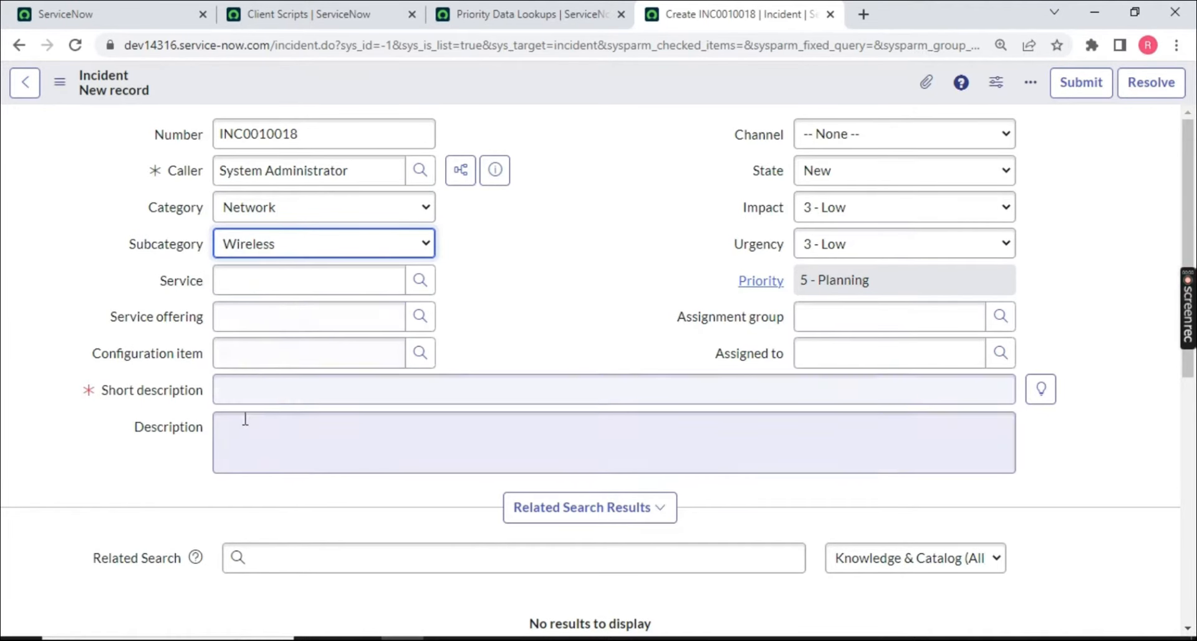
Enter "Wifi is not working since 3 days." as the short description and choose Phone as the Channel
{"action": "left_click", "coordinate": [254, 390]}
{"action": "type", "text": "Wifi is not working since 3 days."}
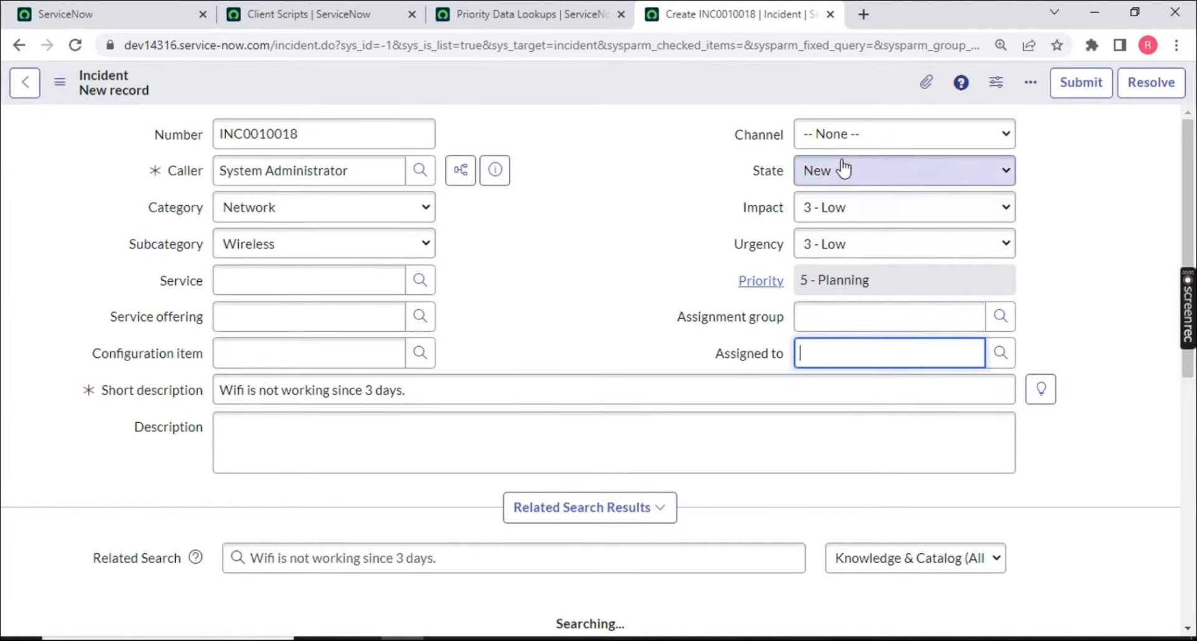
{"action": "left_click", "coordinate": [843, 140]}
{"action": "left_click", "coordinate": [805, 208]}
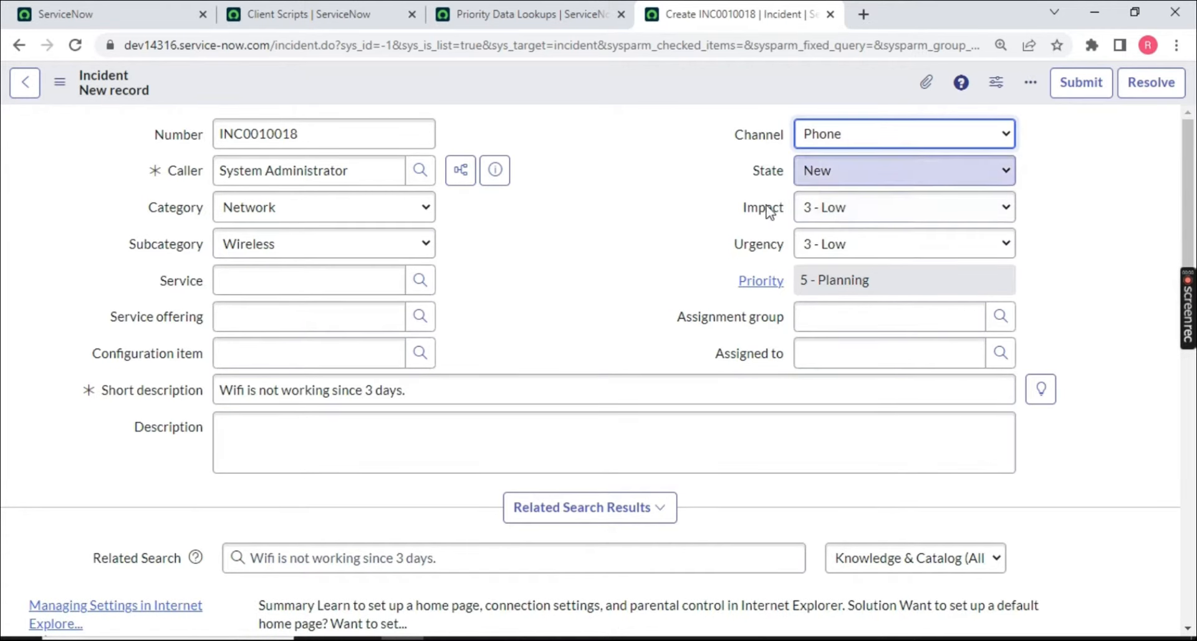
Set both the Impact and the Urgency of the incident to 2 - Medium
{"action": "left_click", "coordinate": [816, 207]}
{"action": "left_click", "coordinate": [836, 249]}
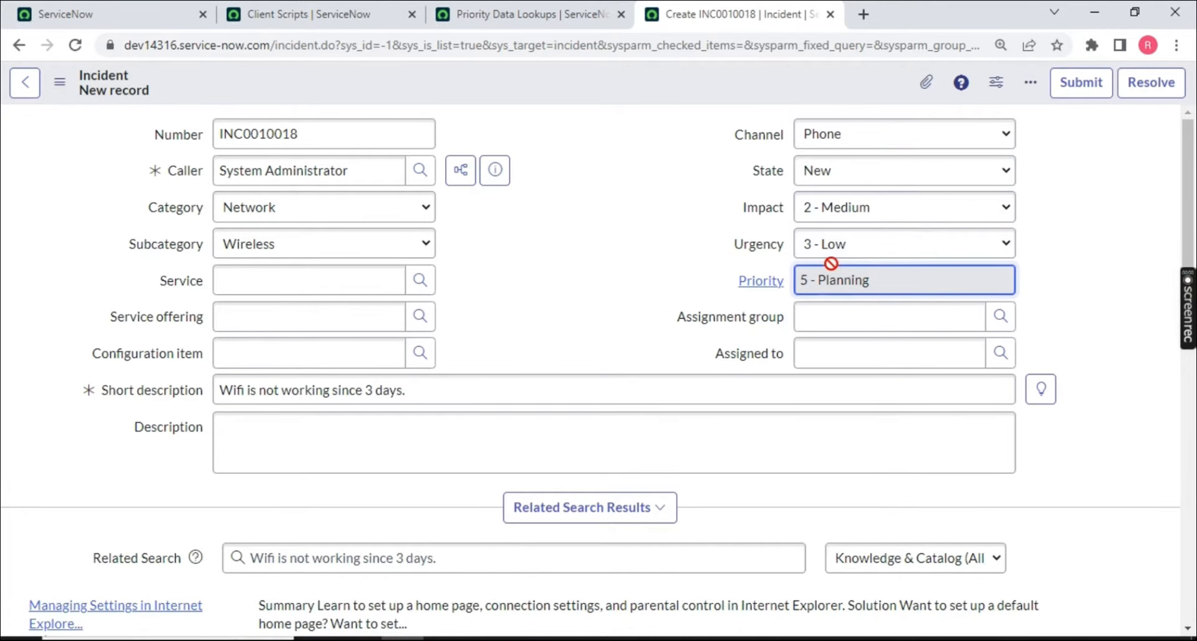
{"action": "left_click", "coordinate": [835, 244]}
{"action": "left_click", "coordinate": [834, 283]}
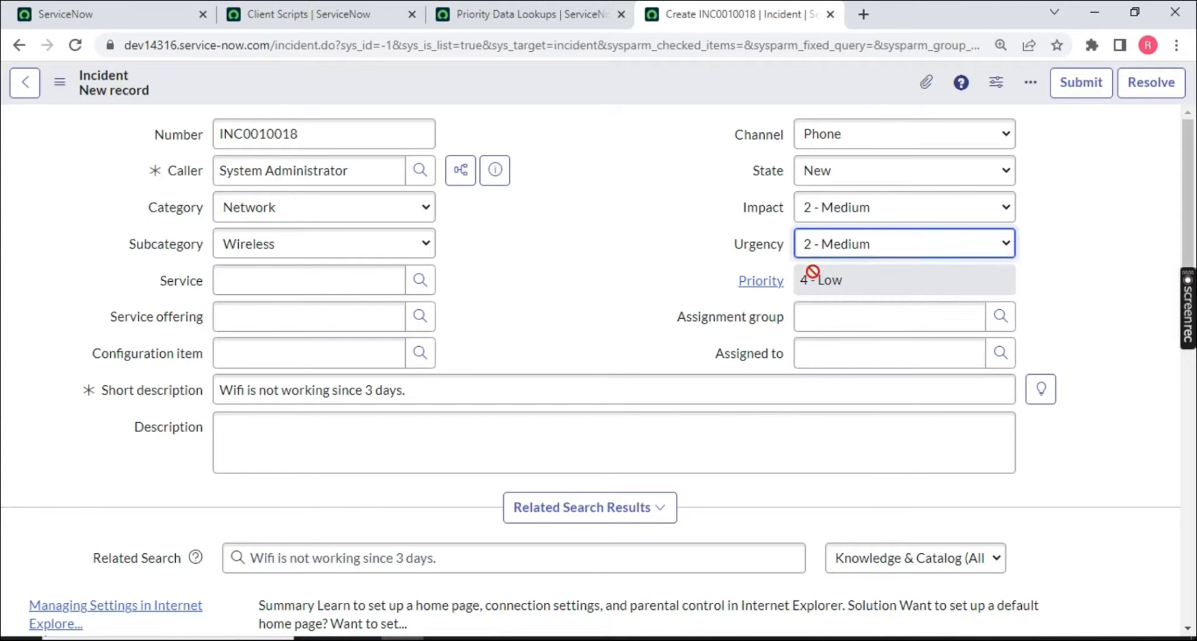
Save the new incident and stay on its record
{"action": "right_click", "coordinate": [572, 87]}
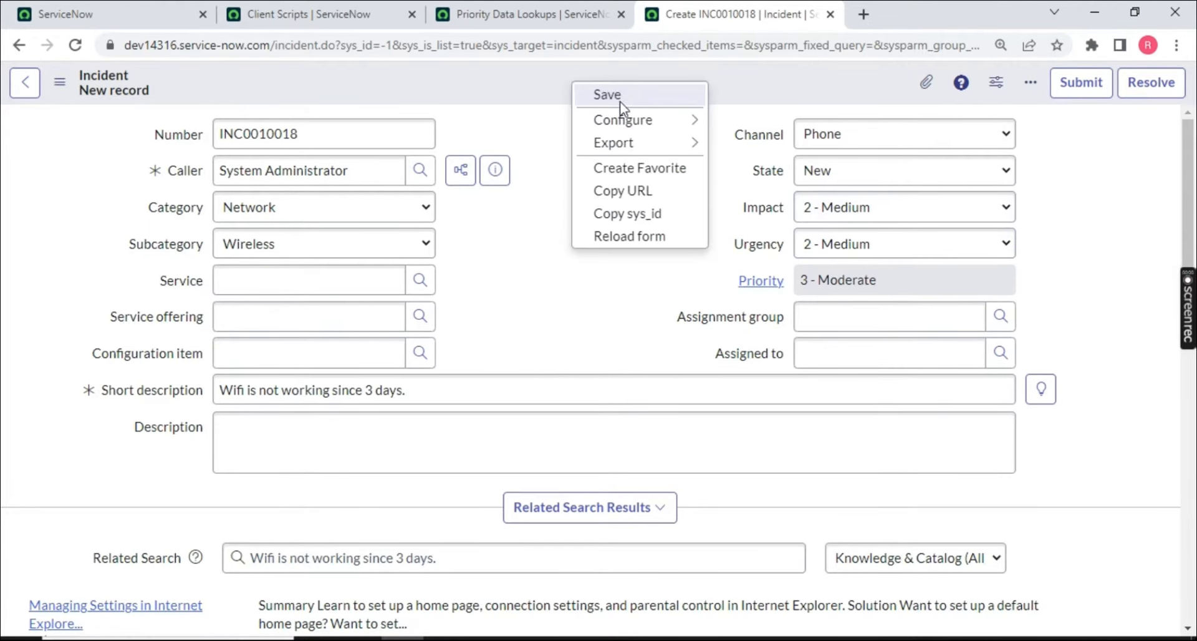
{"action": "left_click", "coordinate": [623, 95]}
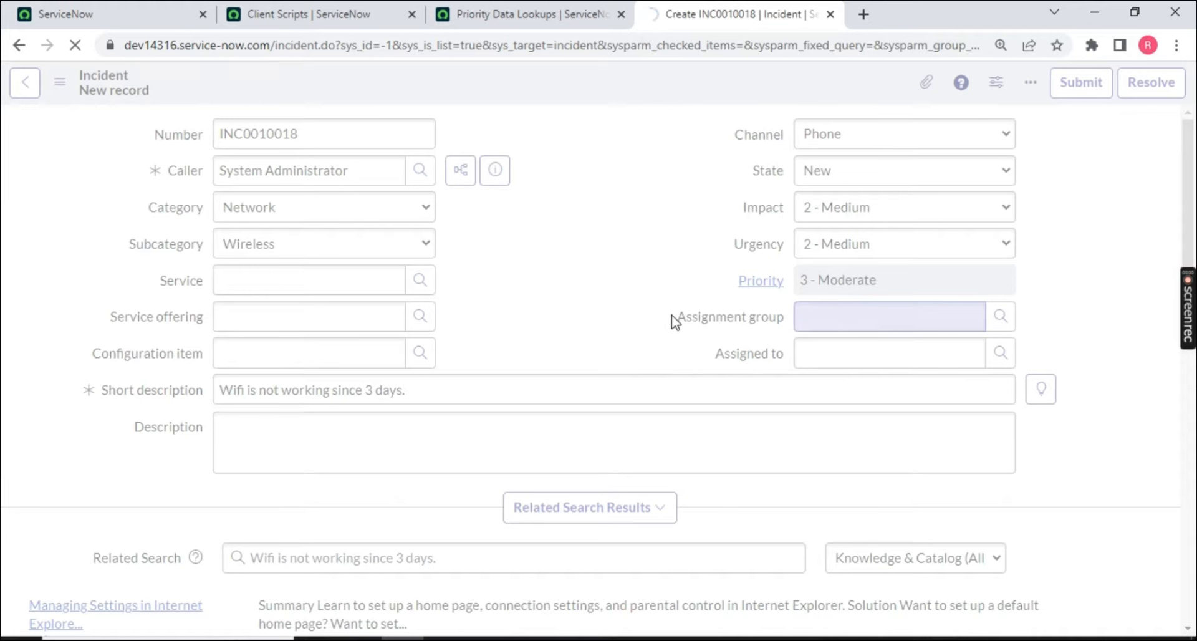
{"action": "left_click_drag", "start_coordinate": [672, 318], "coordinate": [786, 330]}
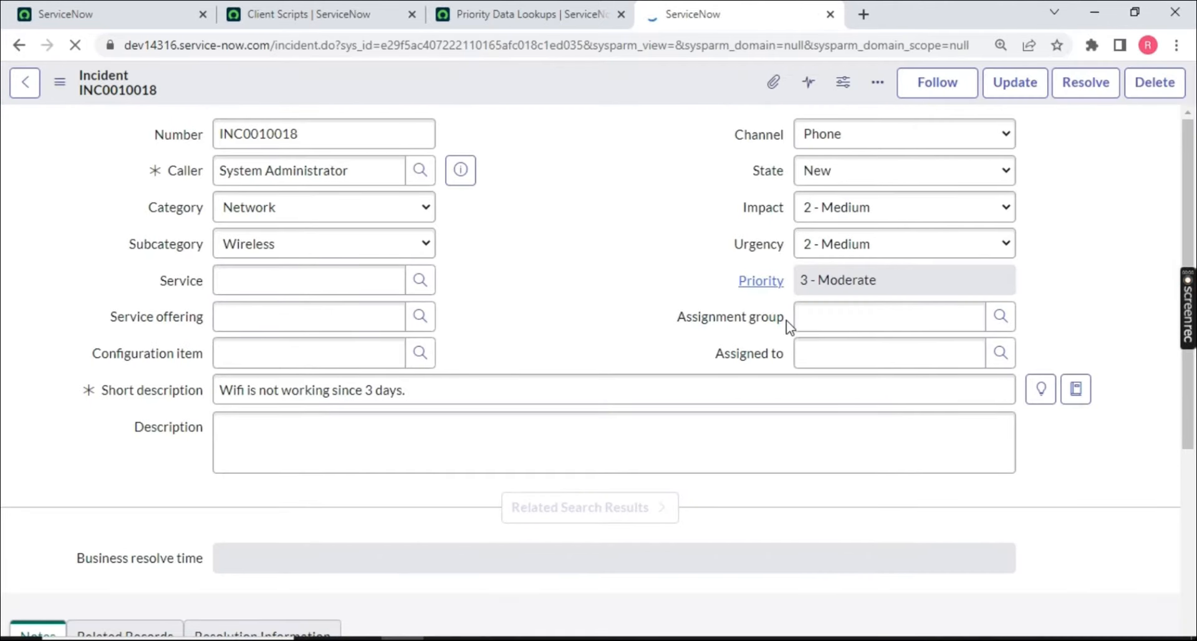
Set the incident's Assignment group to Network and save the record
{"action": "left_click", "coordinate": [872, 321]}
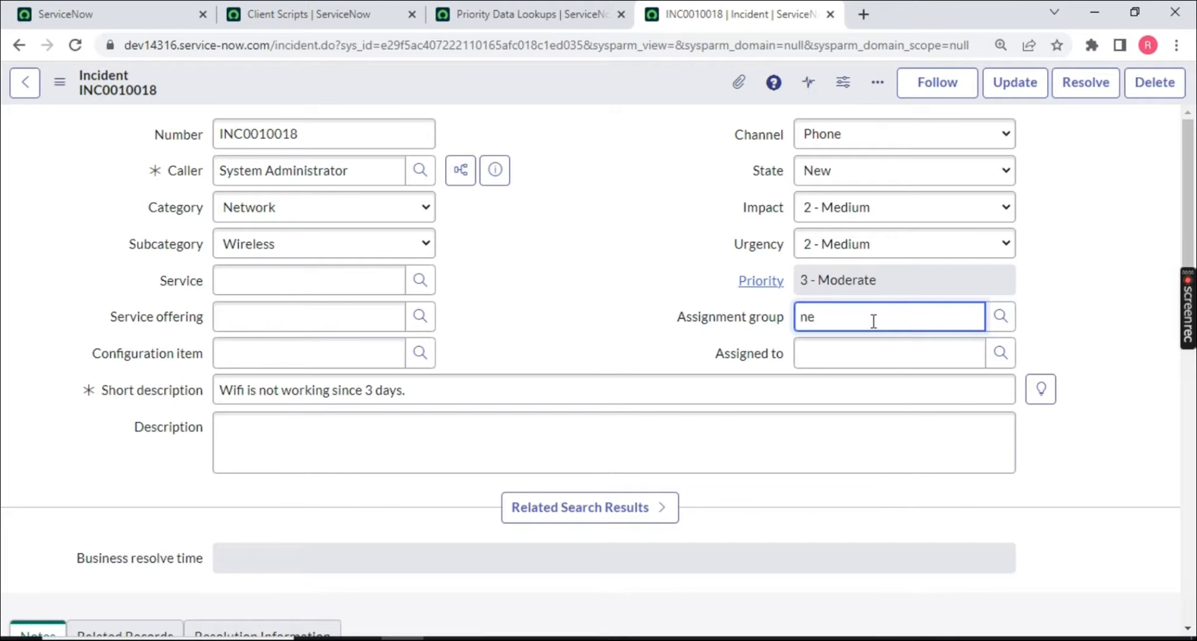
{"action": "left_click", "coordinate": [866, 341]}
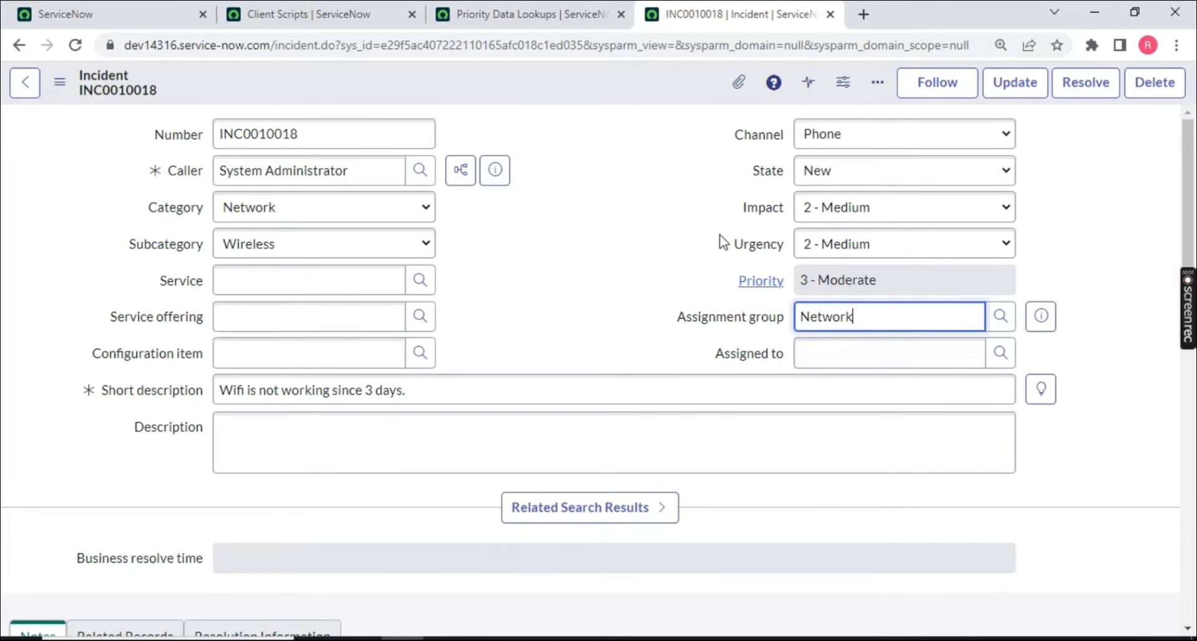
{"action": "right_click", "coordinate": [597, 88]}
{"action": "left_click", "coordinate": [634, 94]}
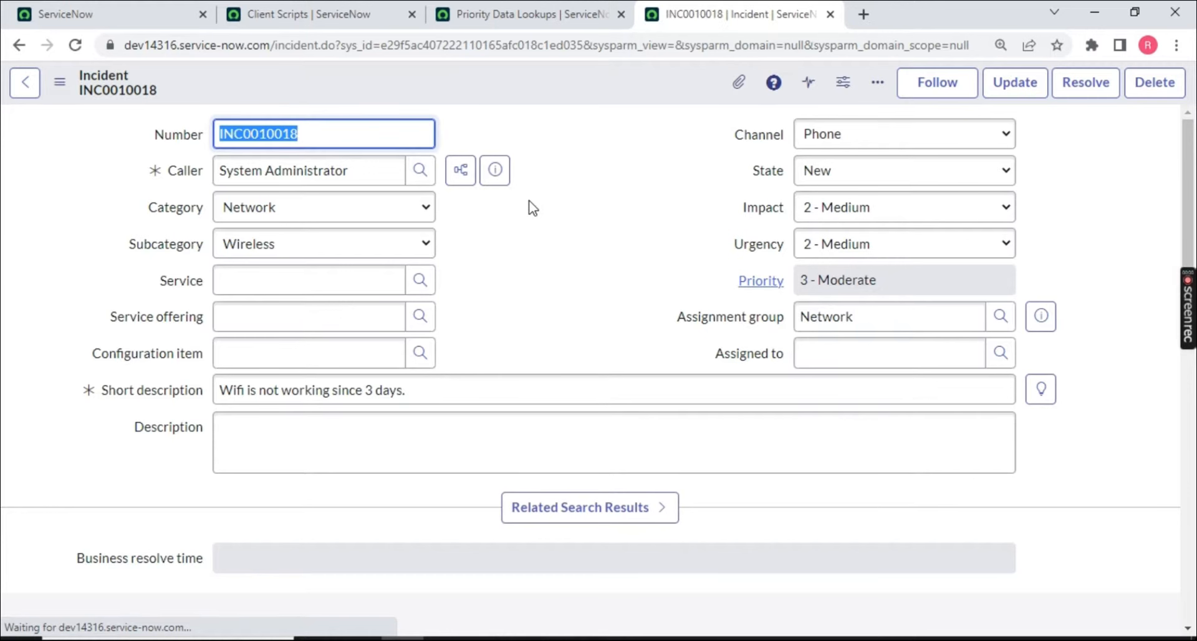
{"action": "left_click", "coordinate": [759, 170]}
Open the Network group's record from the incident in a separate tab and view its group members
{"action": "left_click", "coordinate": [1045, 327]}
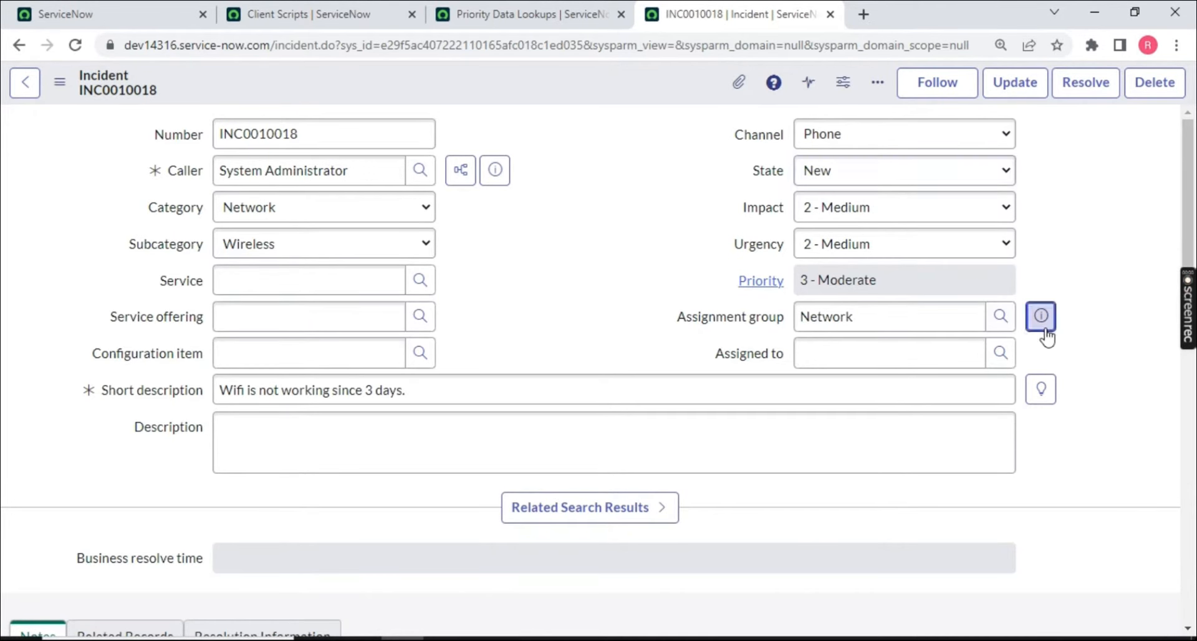
{"action": "left_click", "coordinate": [1103, 365], "text": "ctrl"}
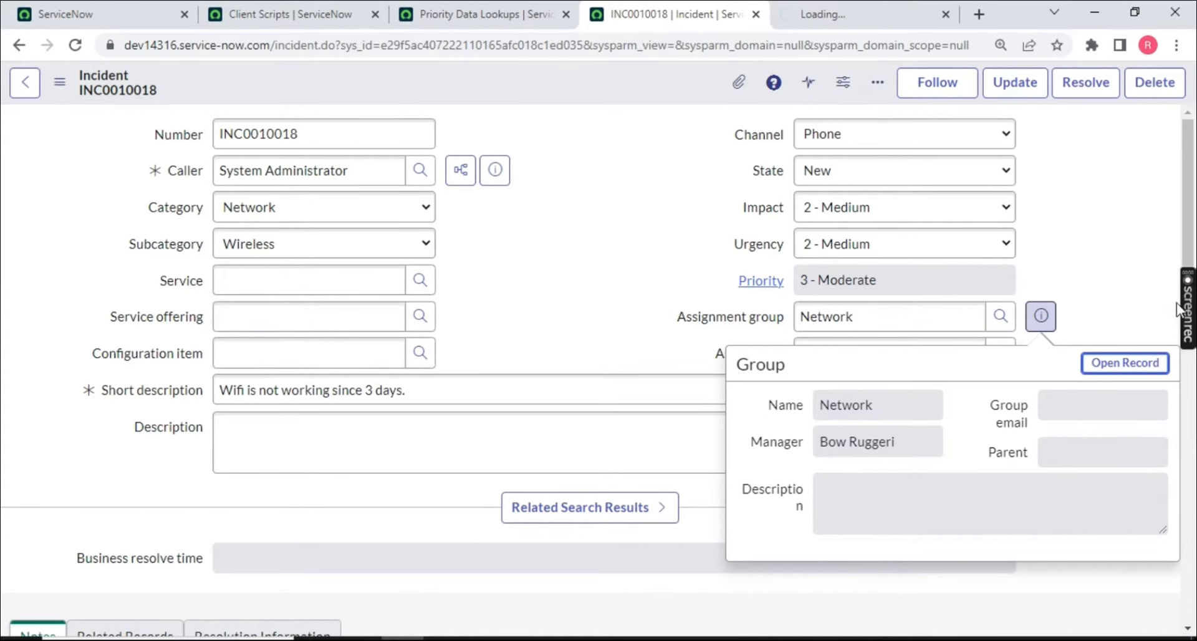
{"action": "mouse_move", "coordinate": [1189, 318]}
{"action": "left_click", "coordinate": [713, 177]}
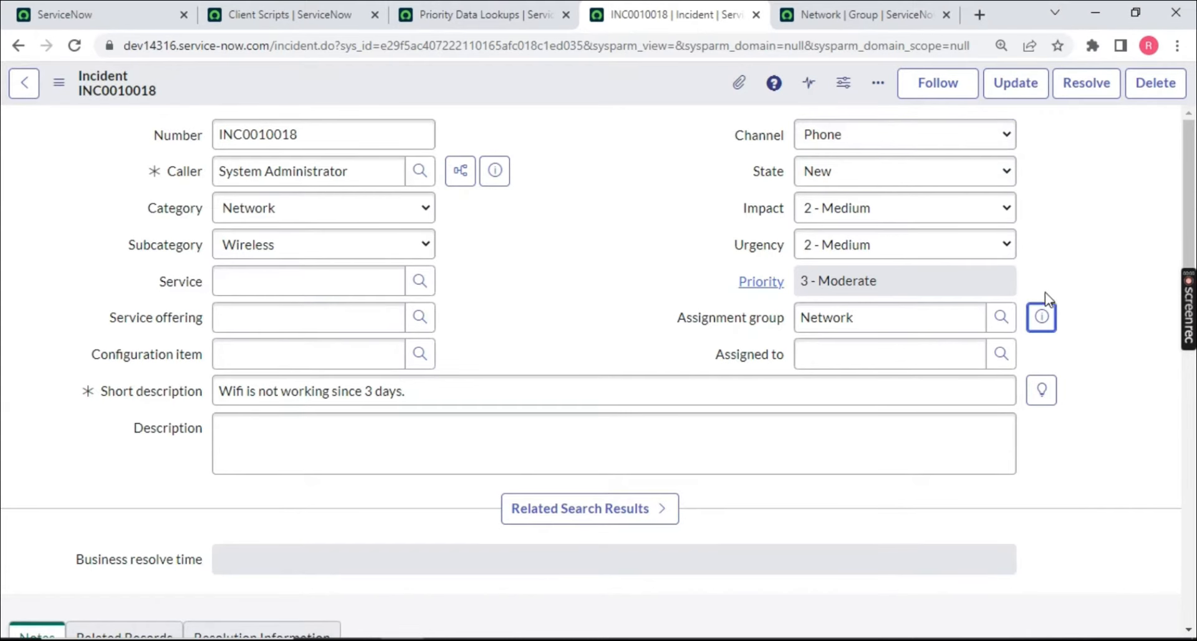
{"action": "left_click", "coordinate": [1047, 320]}
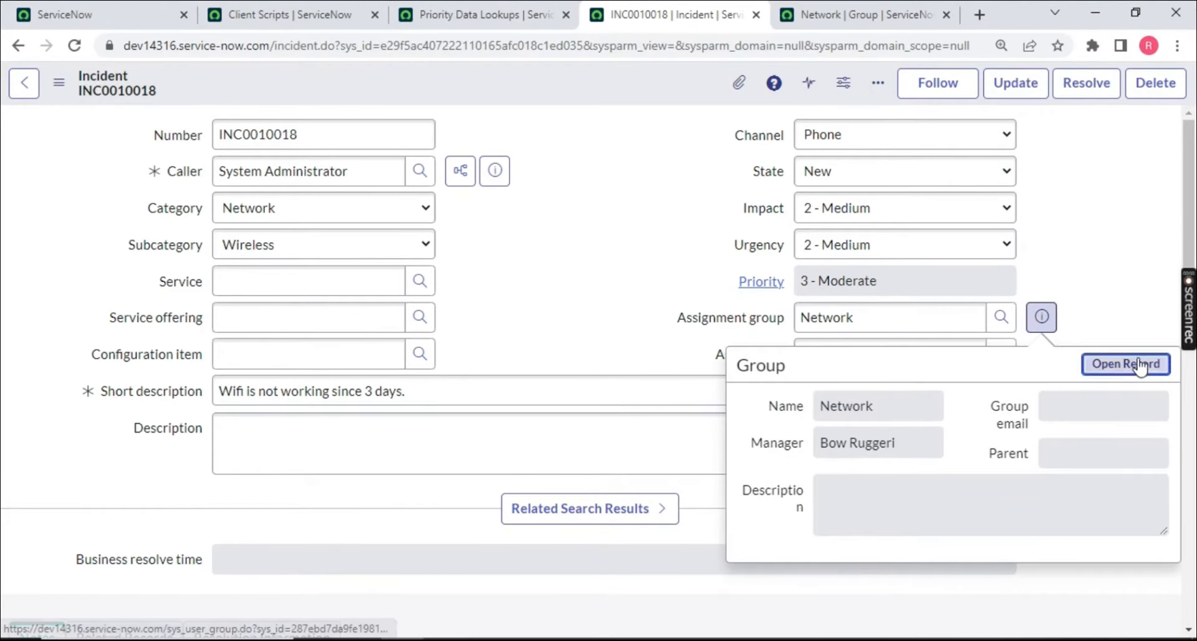
{"action": "left_click", "coordinate": [1147, 365]}
{"action": "left_click", "coordinate": [788, 14]}
{"action": "left_click", "coordinate": [742, 12]}
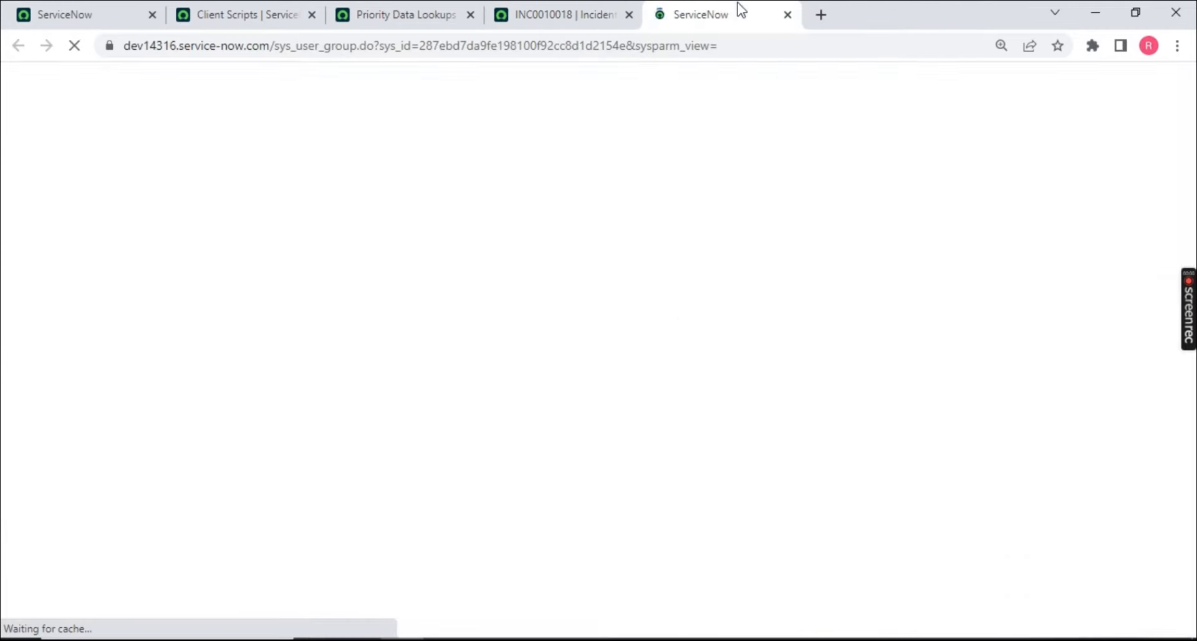
{"action": "left_click", "coordinate": [131, 358]}
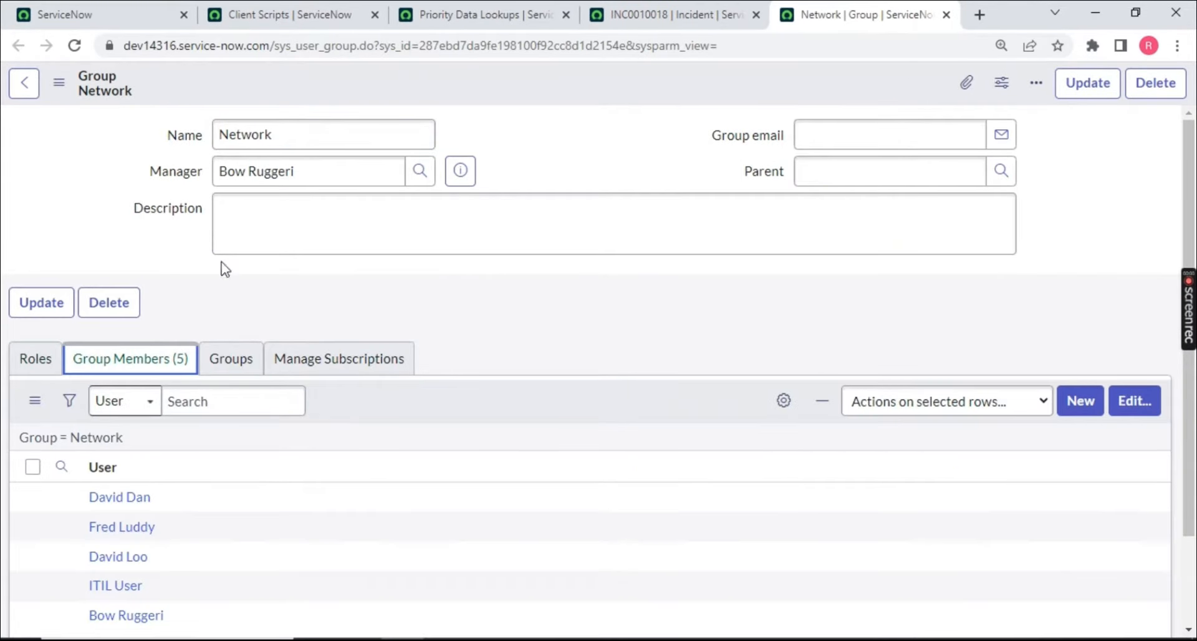
{"action": "scroll", "coordinate": [225, 268], "scroll_direction": "down", "scroll_amount": 2}
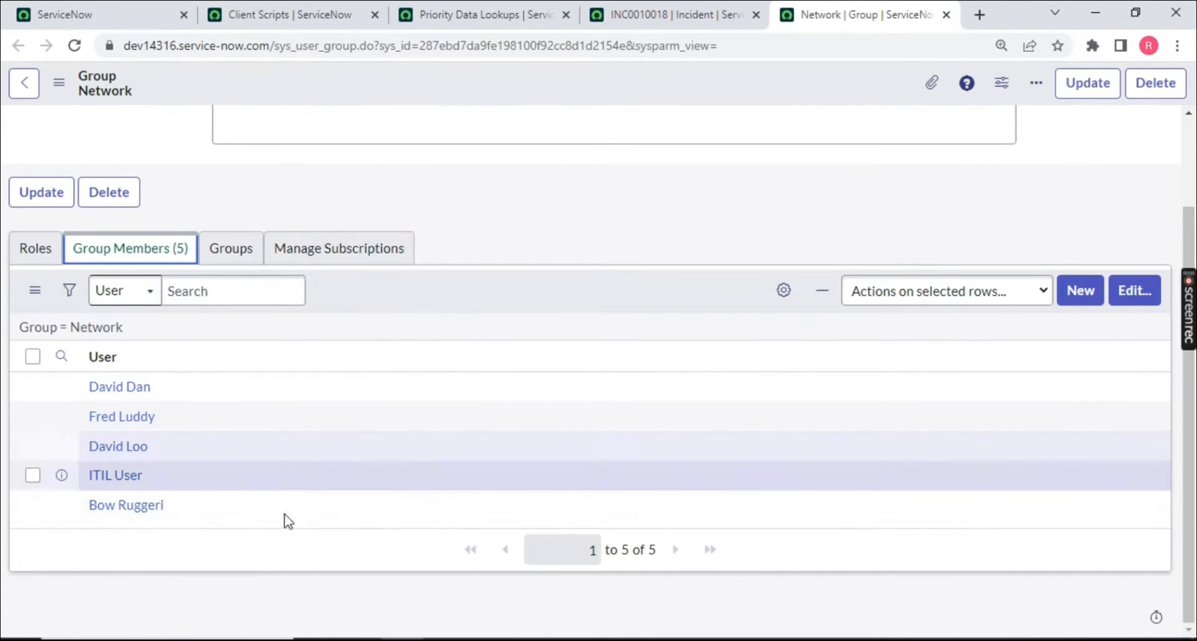
Copy the first listed Network group member's name into the incident's Assigned to field and save the incident
{"action": "double_click", "coordinate": [133, 475]}
{"action": "left_click_drag", "start_coordinate": [162, 390], "coordinate": [76, 385]}
{"action": "key", "text": "ctrl+c"}
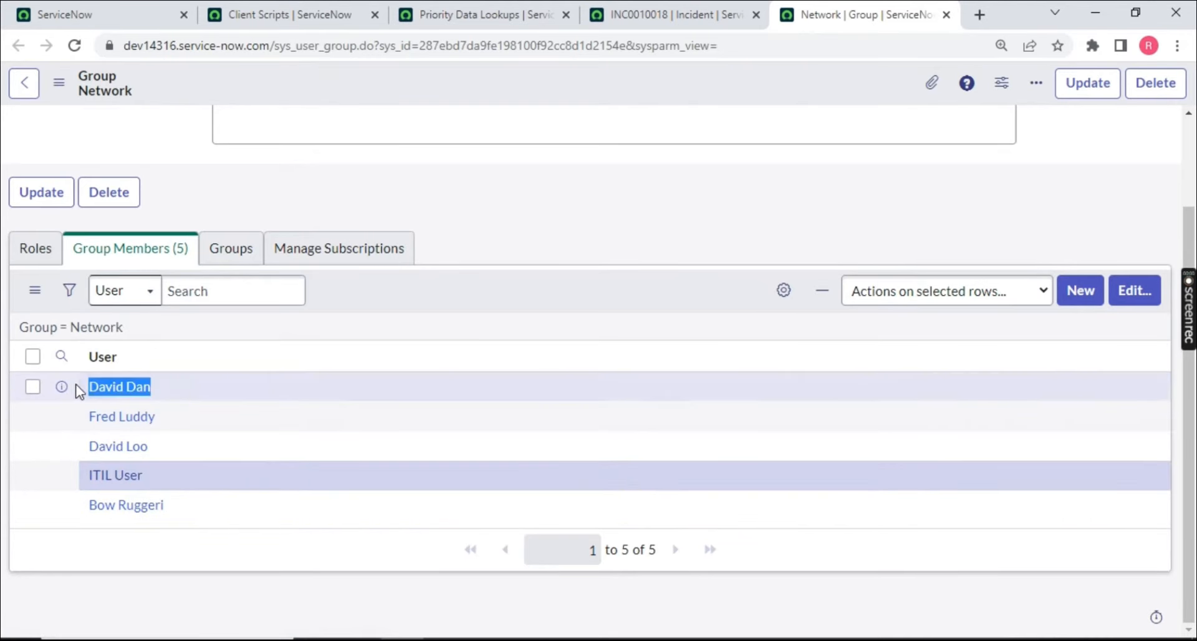
{"action": "left_click", "coordinate": [679, 15]}
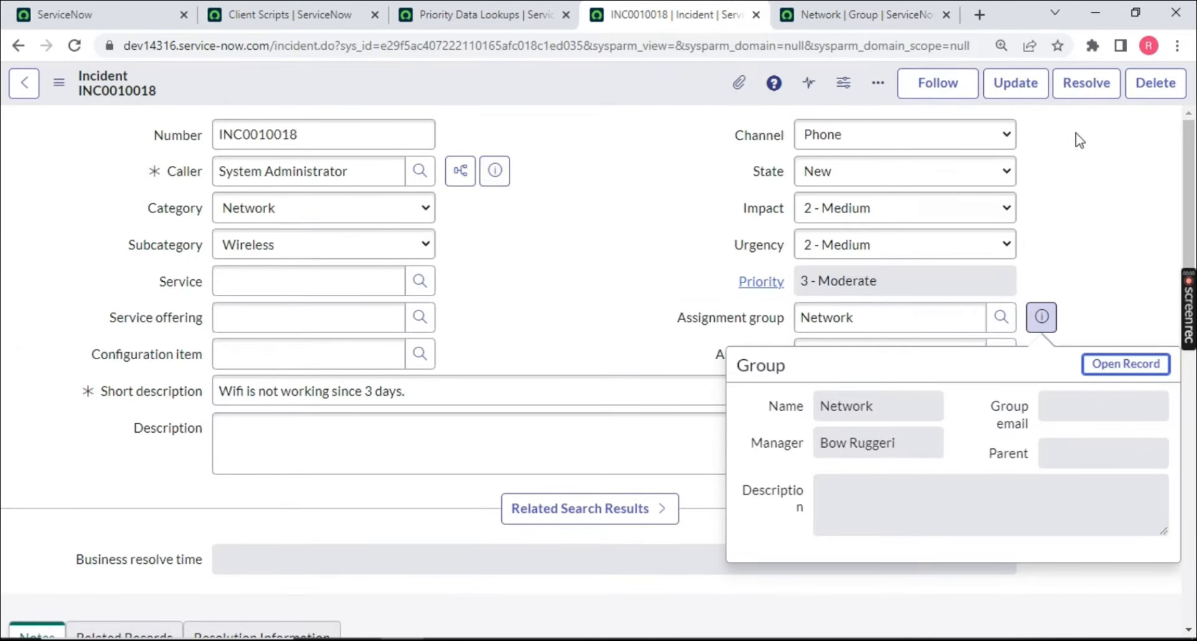
{"action": "left_click", "coordinate": [838, 353]}
{"action": "key", "text": "ctrl+v"}
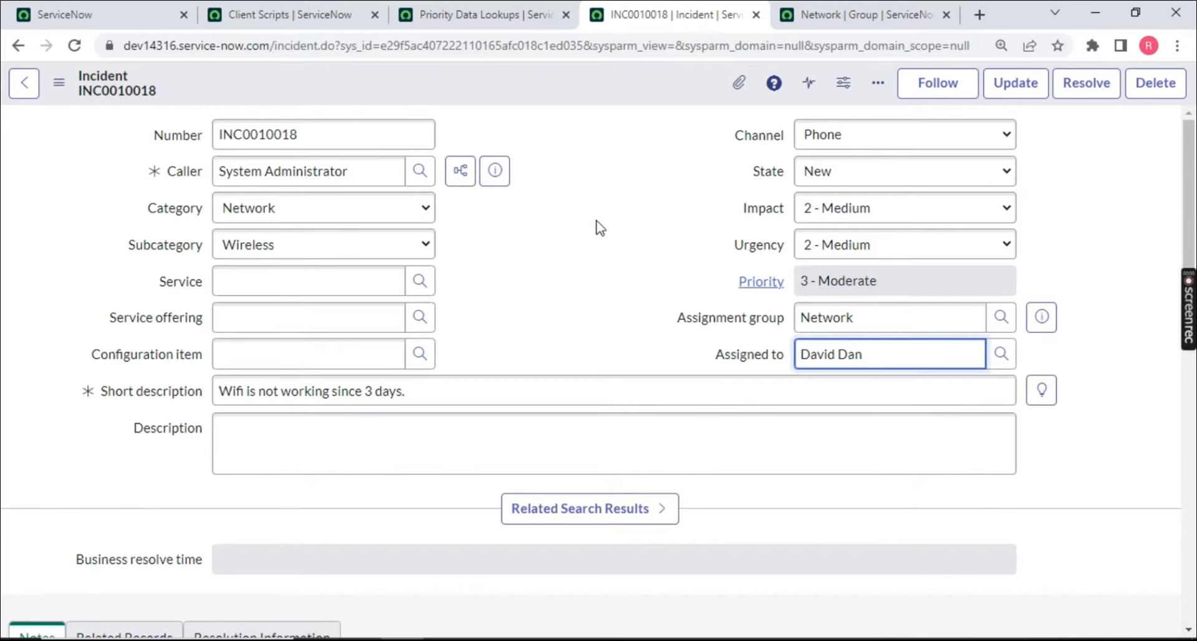
{"action": "right_click", "coordinate": [590, 90]}
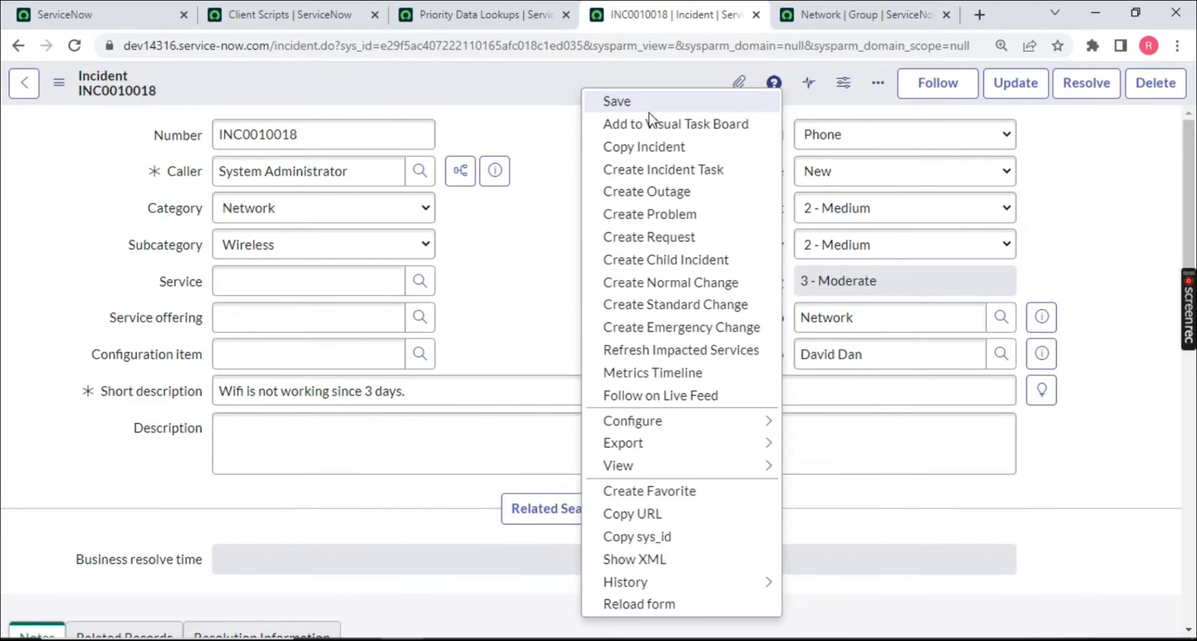
{"action": "left_click", "coordinate": [647, 103]}
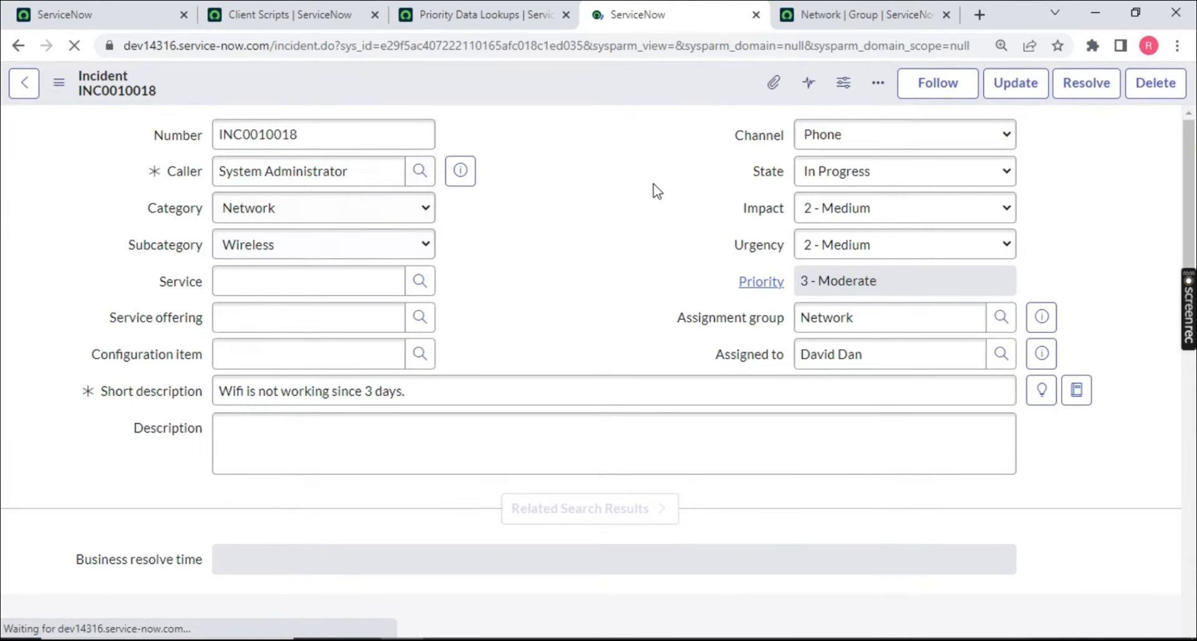
Switch the incident's Notes entry from work notes to Additional comments (Customer visible)
{"action": "left_click_drag", "start_coordinate": [382, 168], "coordinate": [176, 169]}
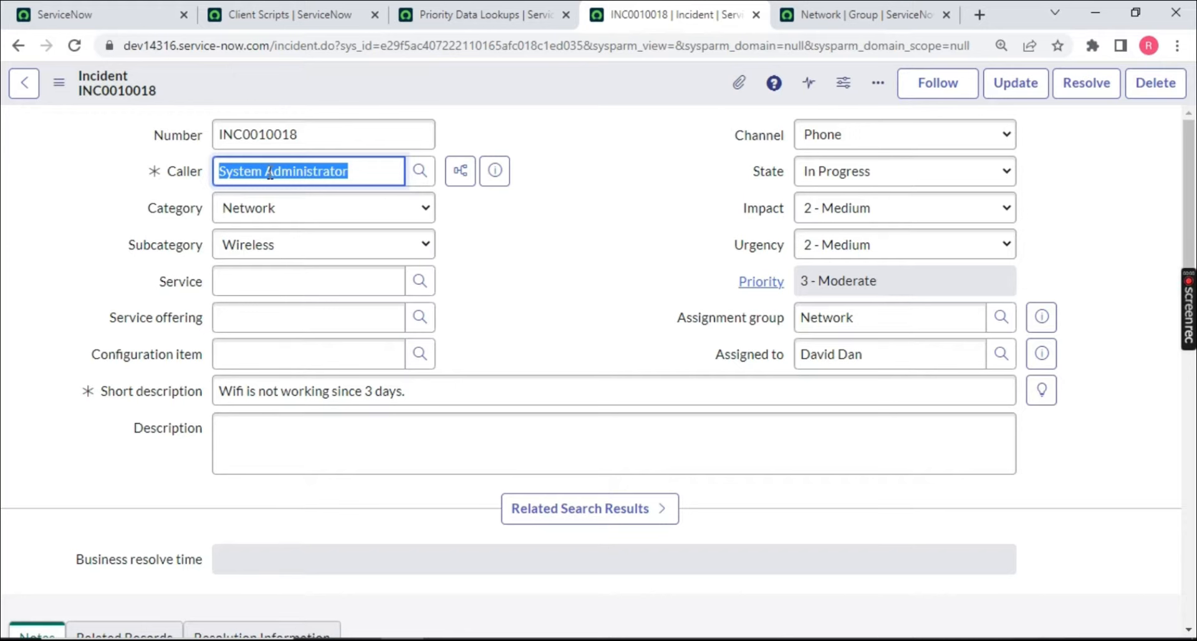
{"action": "scroll", "coordinate": [459, 253], "scroll_direction": "down", "scroll_amount": 1}
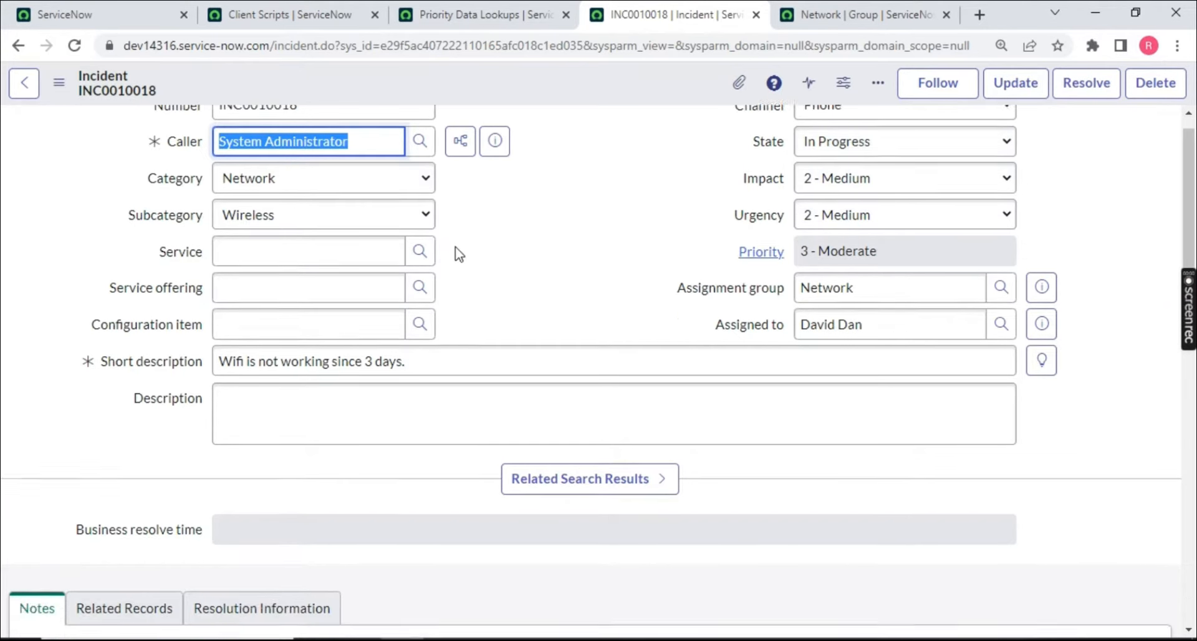
{"action": "scroll", "coordinate": [460, 254], "scroll_direction": "down", "scroll_amount": 6}
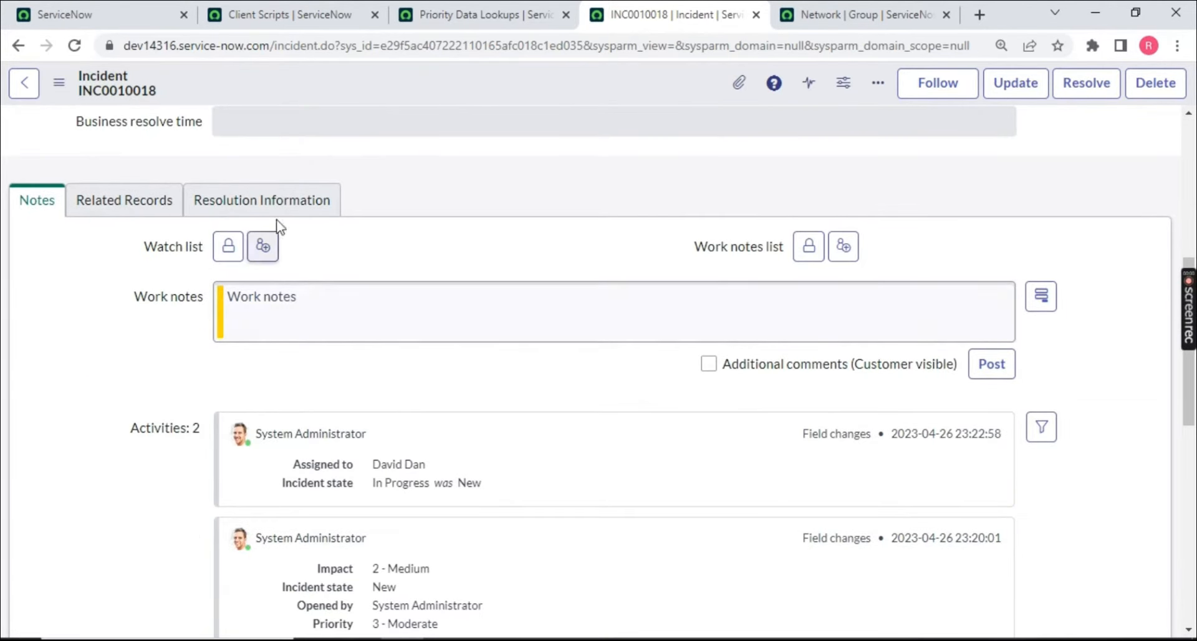
{"action": "left_click", "coordinate": [284, 304]}
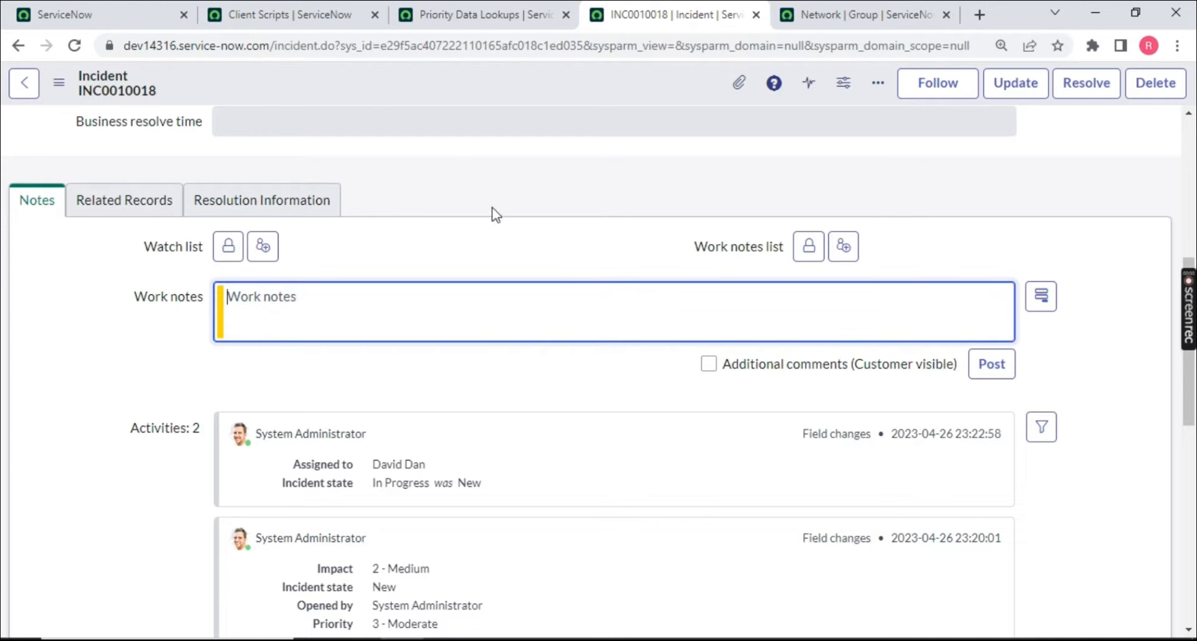
{"action": "left_click", "coordinate": [711, 364]}
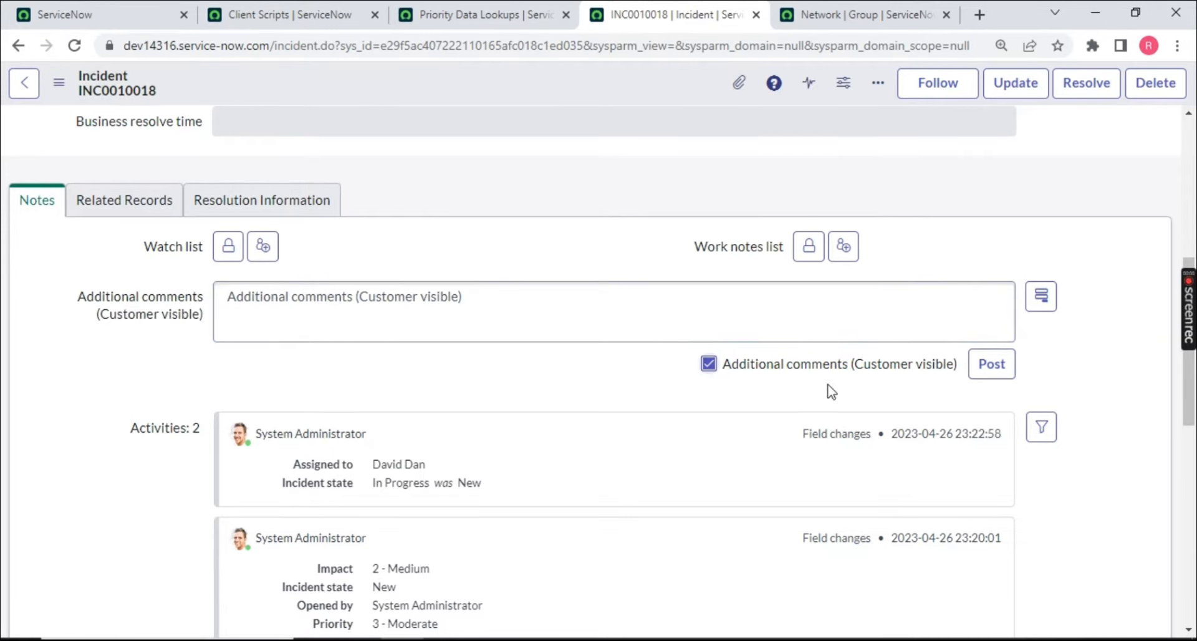
{"action": "left_click", "coordinate": [320, 313]}
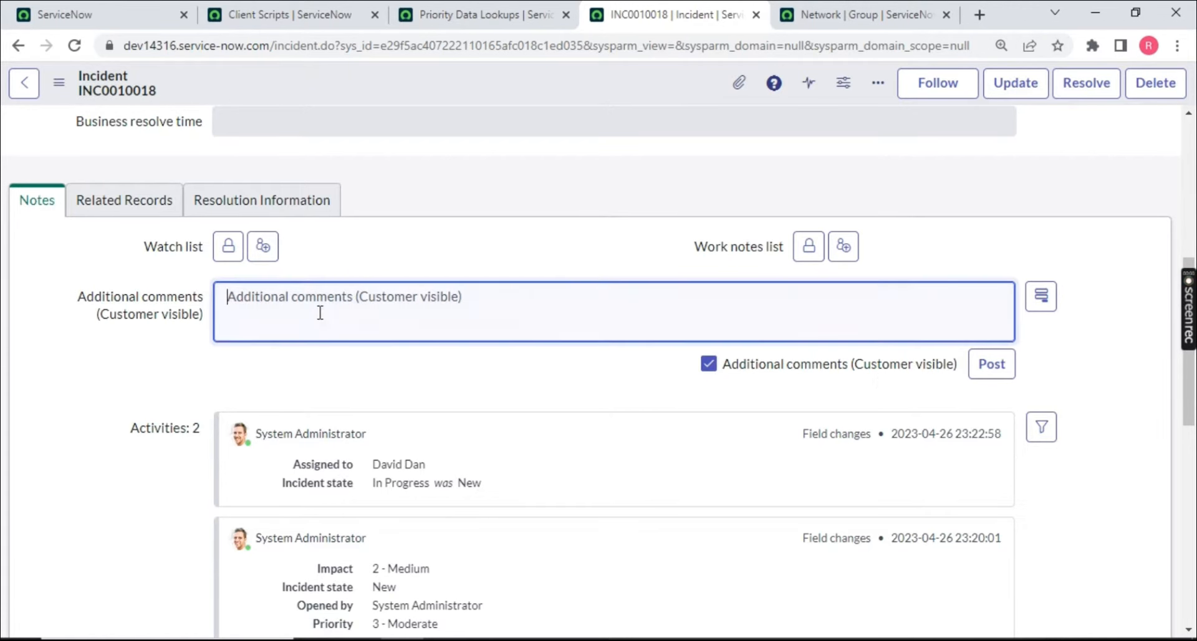
Mention System Administrator in the comment, add "Please provide your full adress so that I will reach to your destination", and post it
{"action": "type", "text": "@syste"}
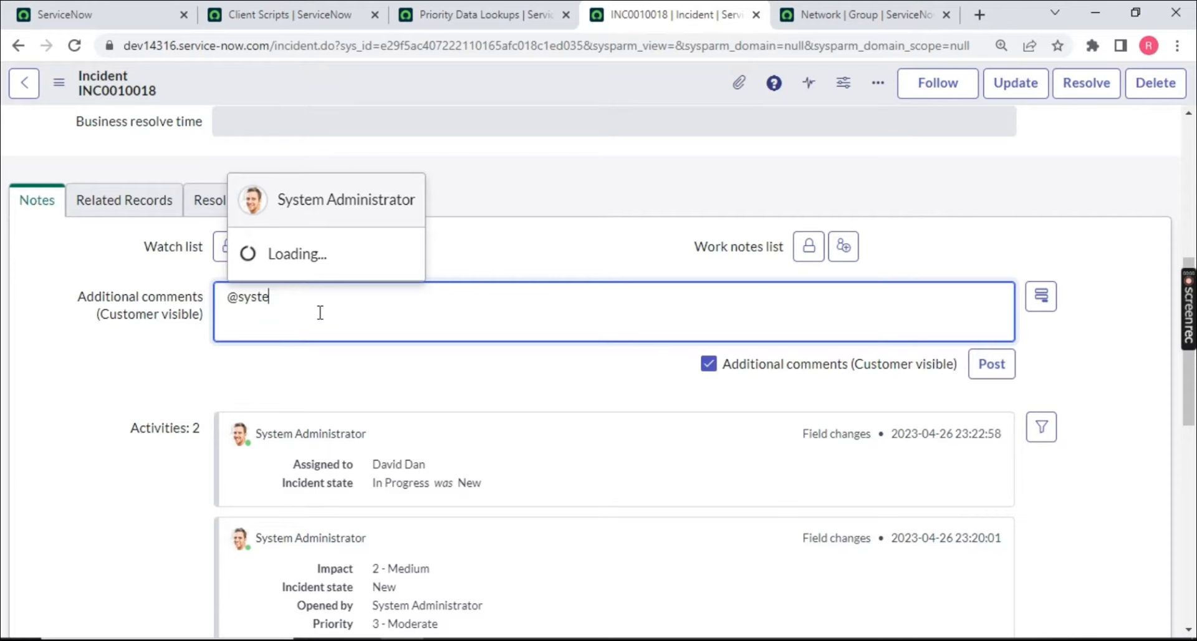
{"action": "left_click", "coordinate": [323, 205]}
{"action": "left_click", "coordinate": [35, 203]}
{"action": "left_click", "coordinate": [270, 299]}
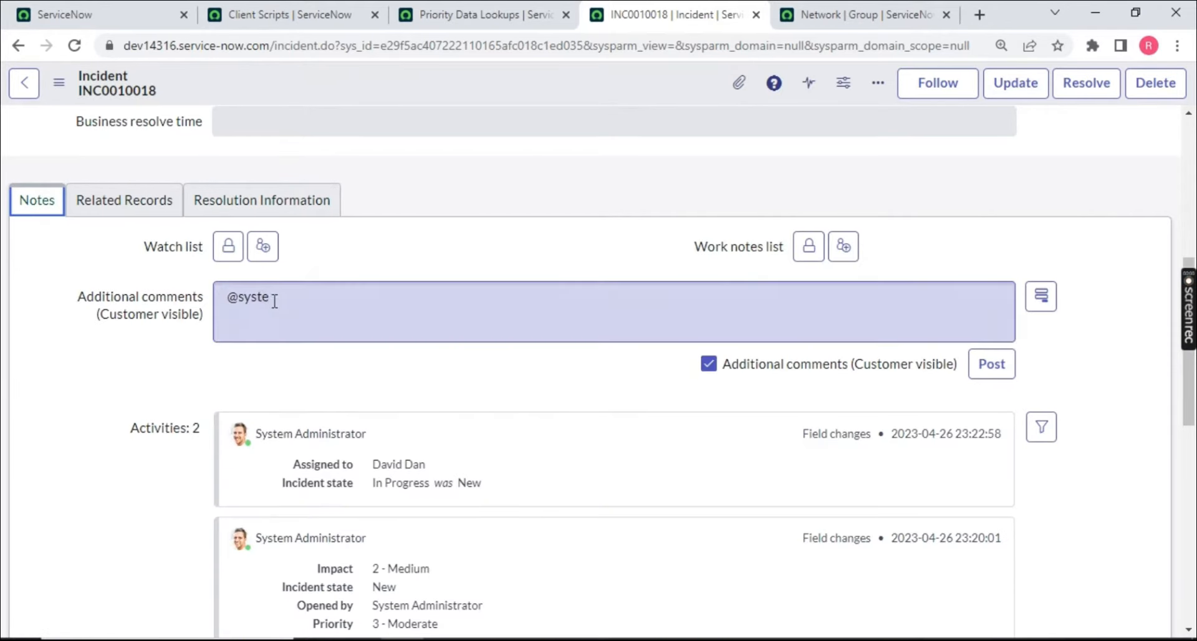
{"action": "type", "text": "m"}
{"action": "left_click", "coordinate": [334, 209]}
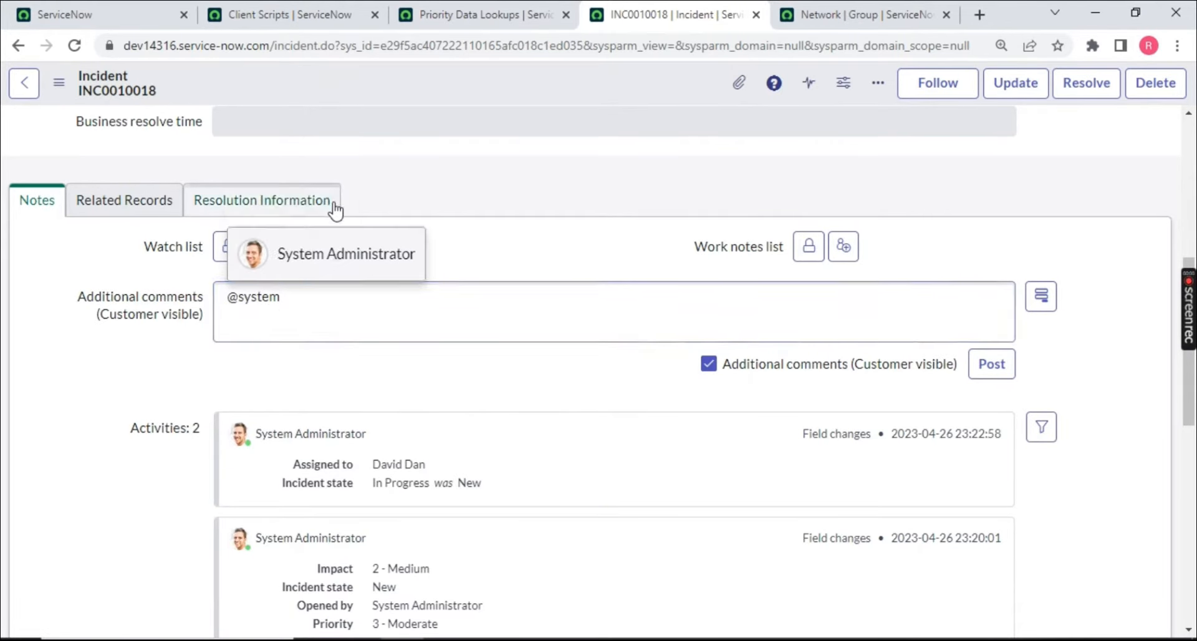
{"action": "left_click", "coordinate": [334, 301]}
{"action": "key", "text": "BackSpace"}
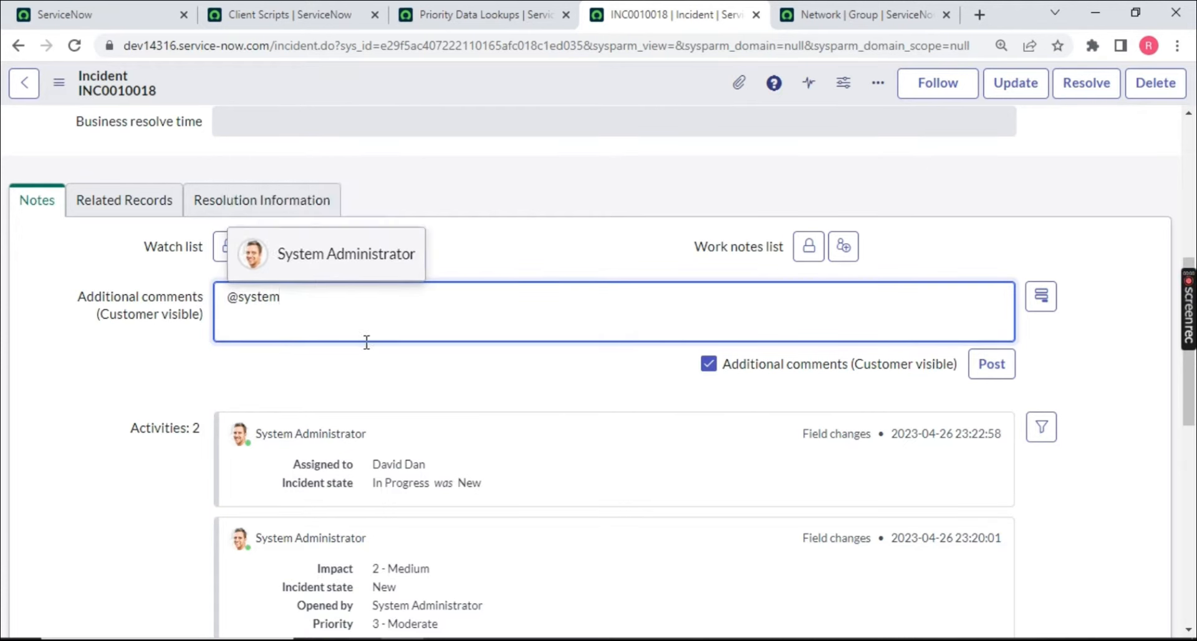
{"action": "key", "text": "Return"}
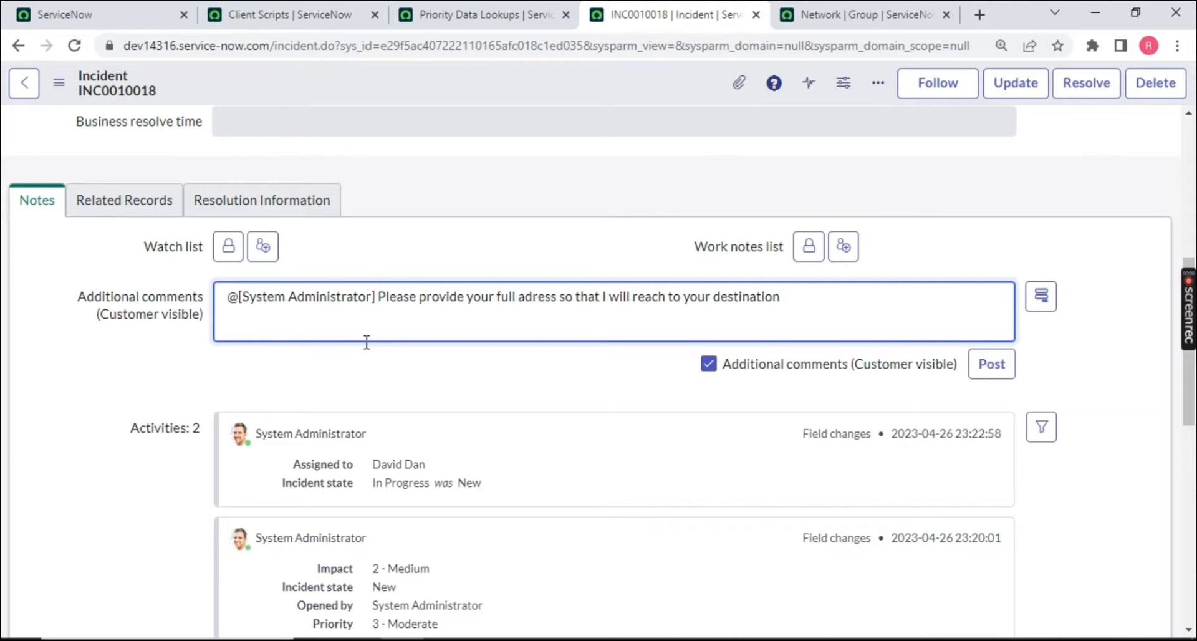
{"action": "left_click", "coordinate": [991, 364]}
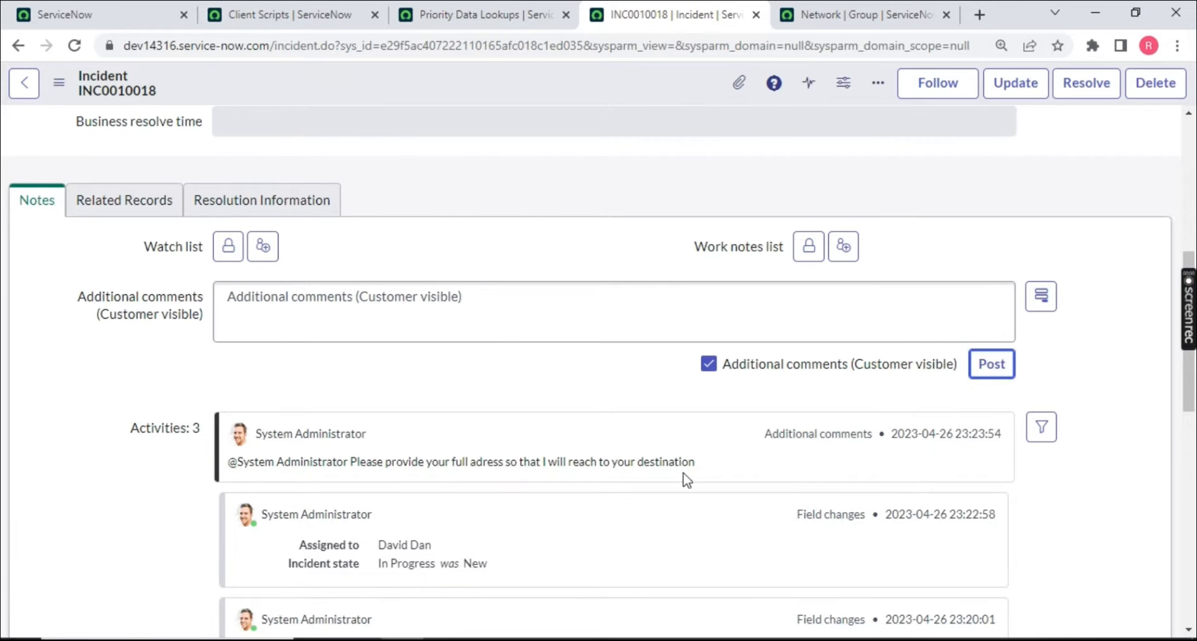
Examine the posted customer-visible comment in the incident's activity stream
{"action": "left_click_drag", "start_coordinate": [699, 468], "coordinate": [265, 465]}
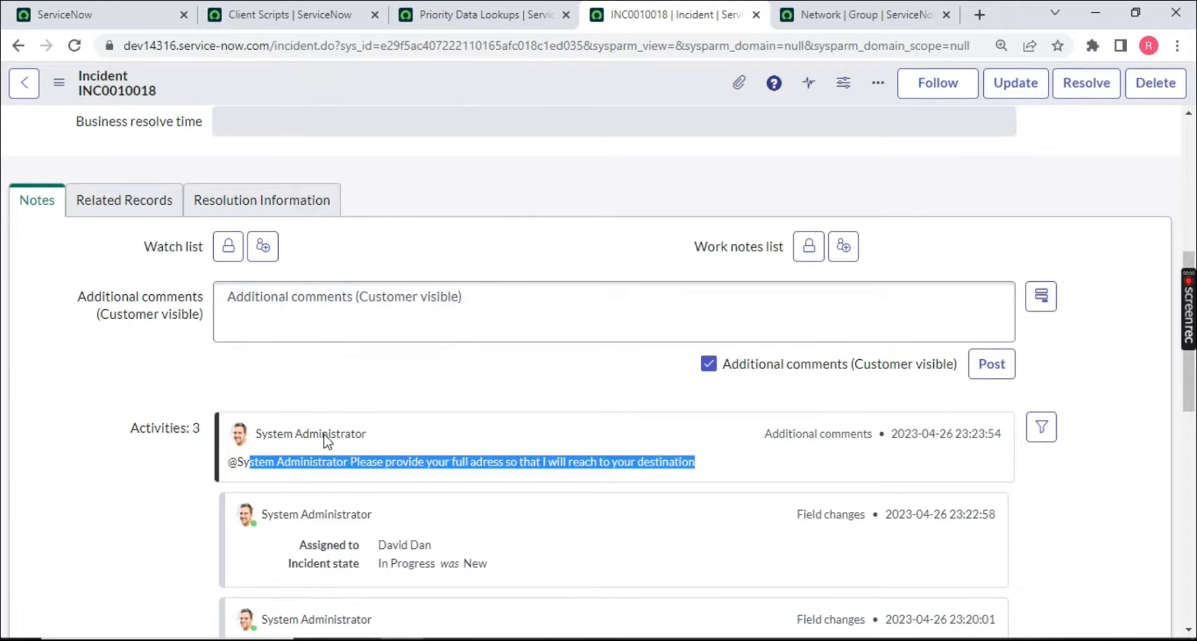
{"action": "scroll", "coordinate": [349, 361], "scroll_direction": "up", "scroll_amount": 7}
{"action": "scroll", "coordinate": [380, 225], "scroll_direction": "down", "scroll_amount": 5}
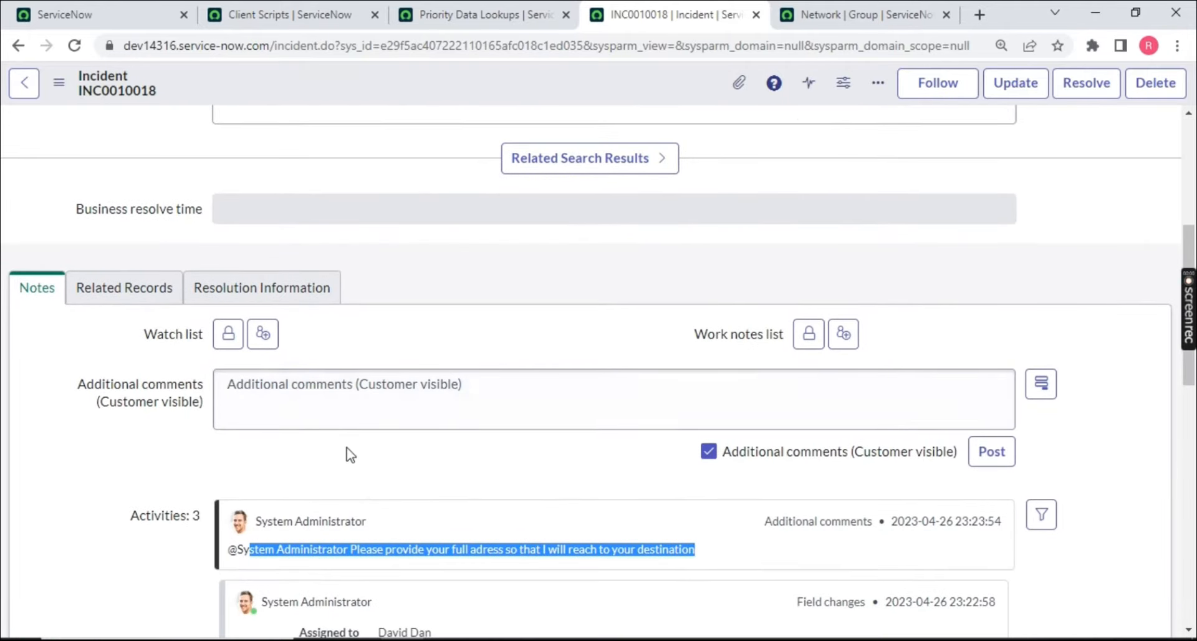
{"action": "left_click", "coordinate": [272, 458]}
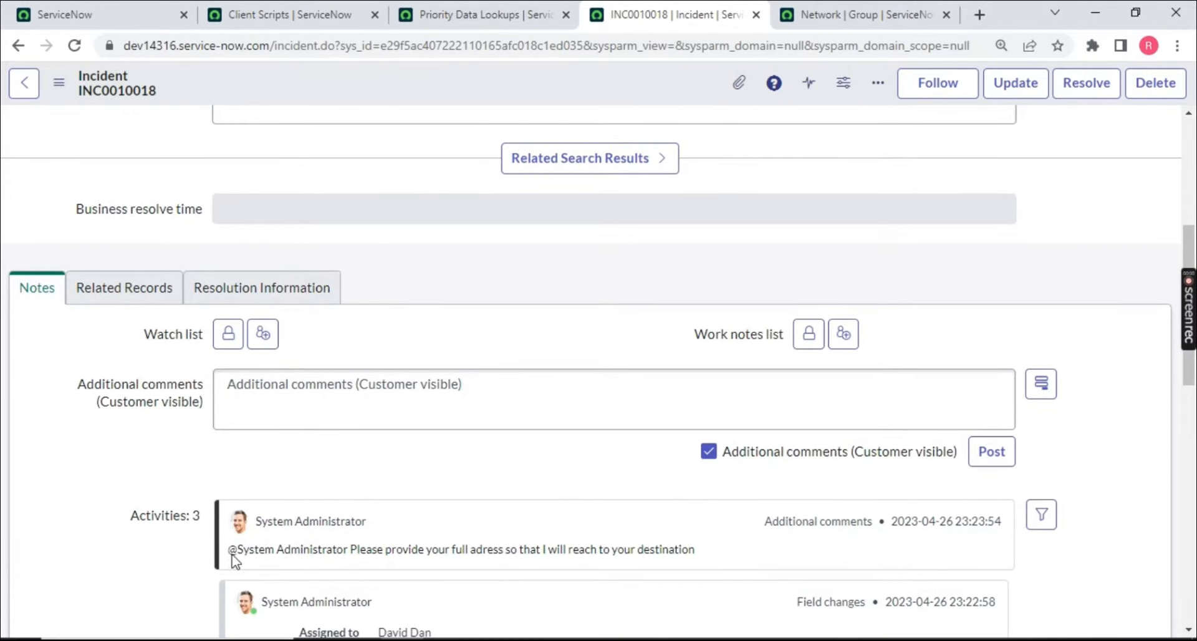
{"action": "left_click_drag", "start_coordinate": [229, 550], "coordinate": [703, 556]}
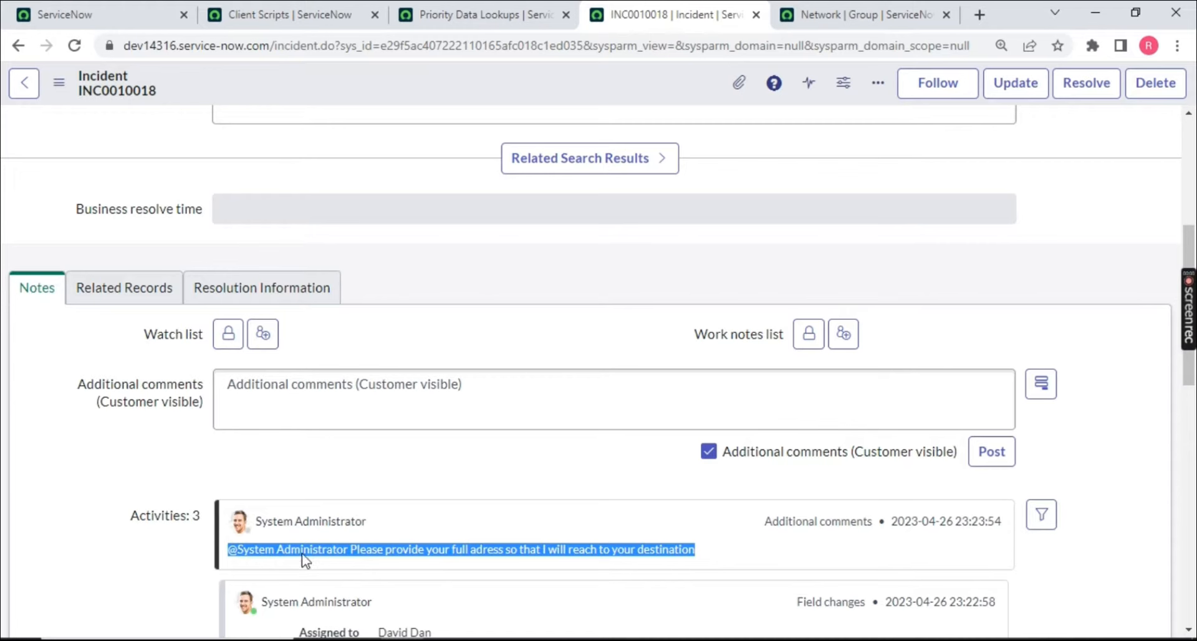
{"action": "left_click", "coordinate": [443, 452]}
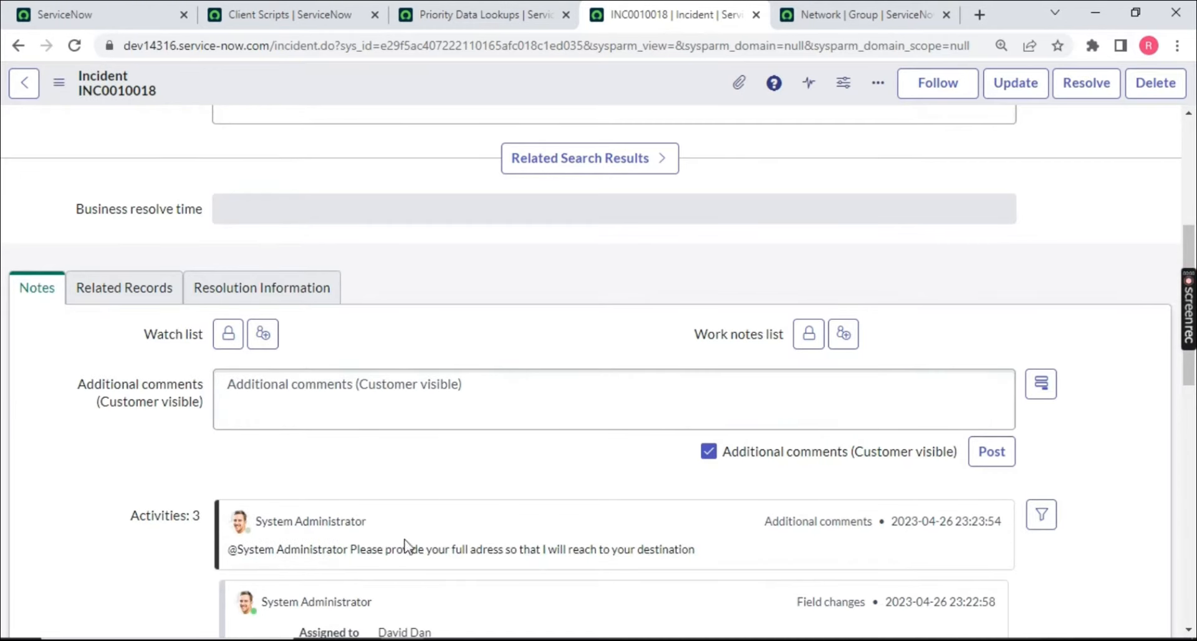
Search the navigator on the ServiceNow home page for "emails" and open the System Logs Emails list in a new tab
{"action": "left_click", "coordinate": [109, 15]}
{"action": "left_click", "coordinate": [49, 138]}
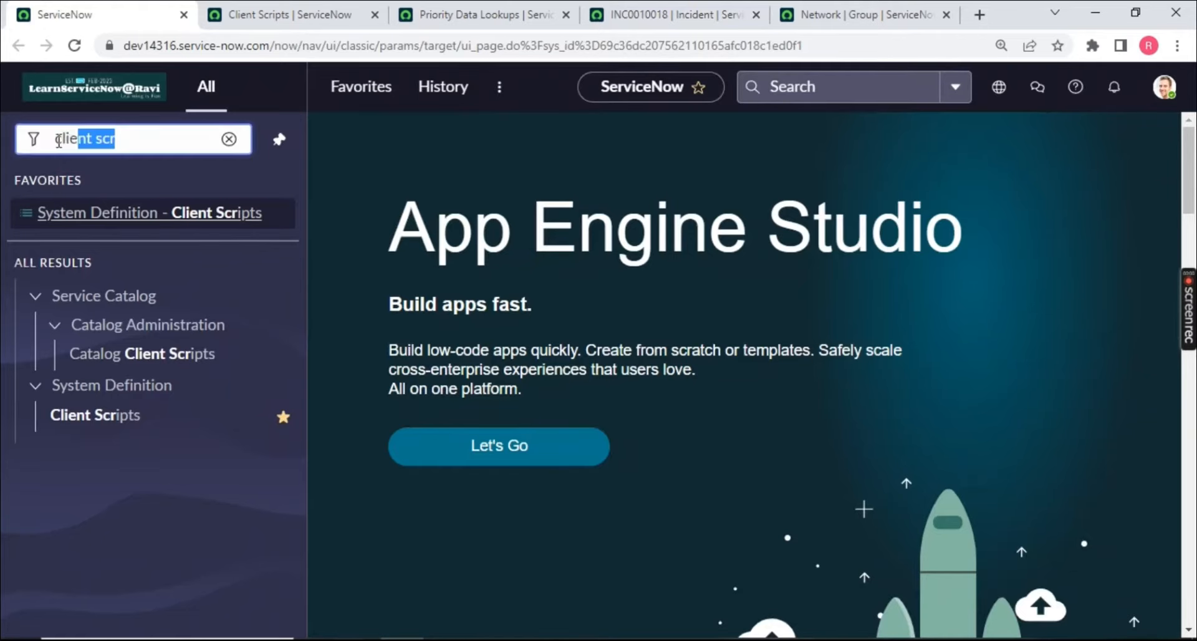
{"action": "type", "text": "emails"}
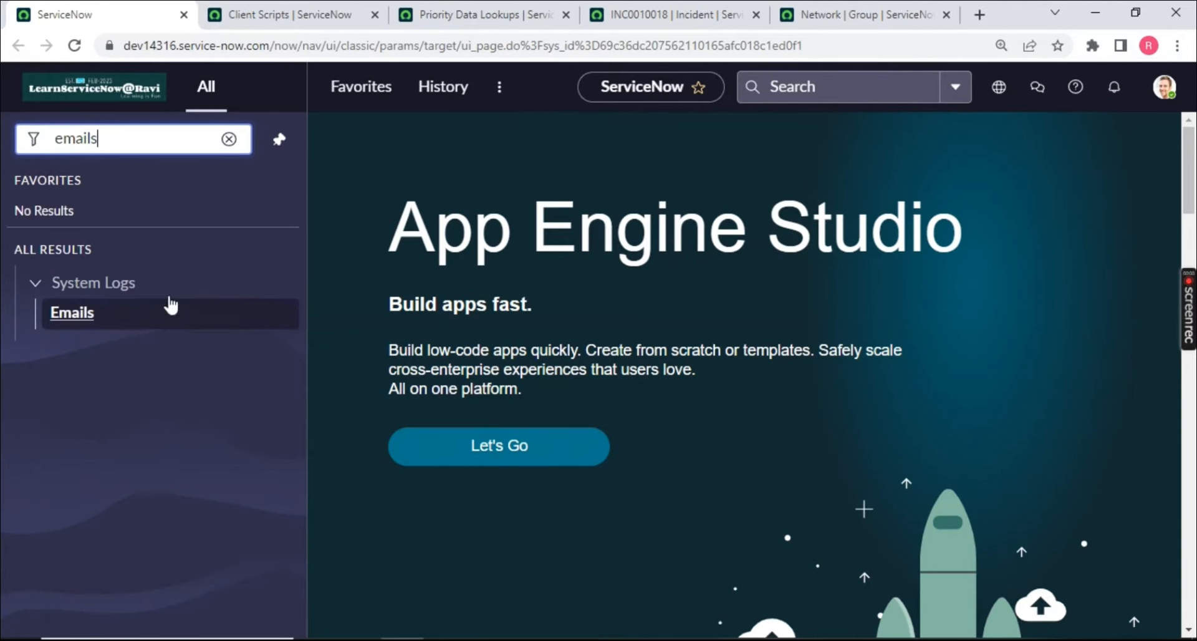
{"action": "left_click", "coordinate": [75, 319], "text": "ctrl"}
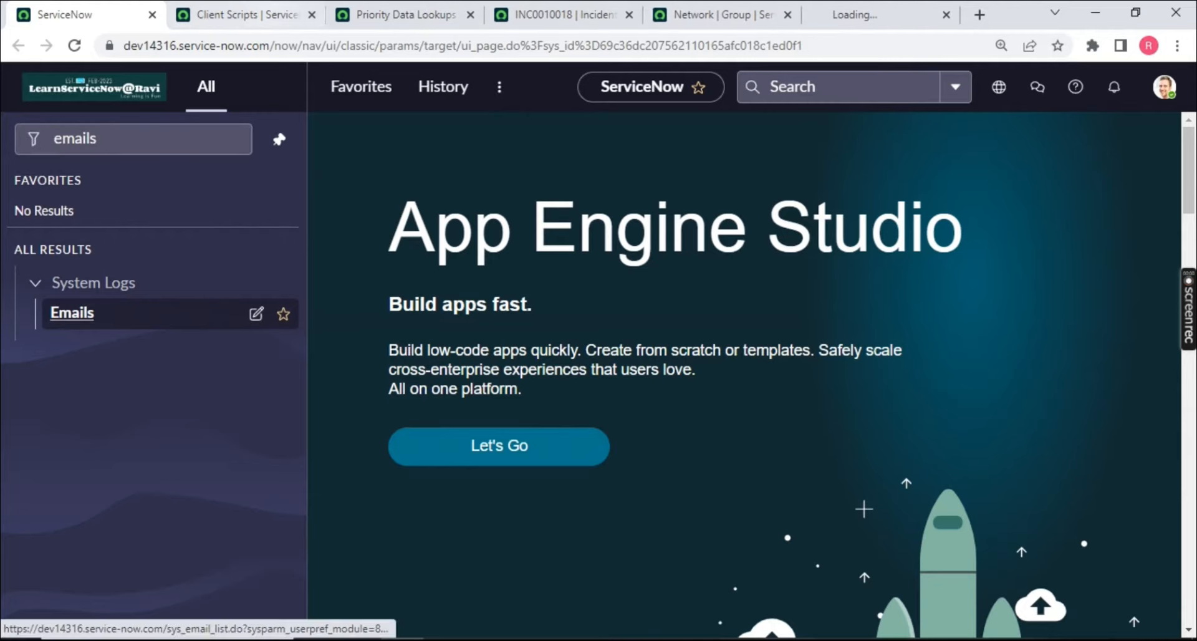
Sort the Emails list by Created in descending order and check the newest entry's recipient and subject
{"action": "left_click_drag", "start_coordinate": [872, 15], "coordinate": [256, 14]}
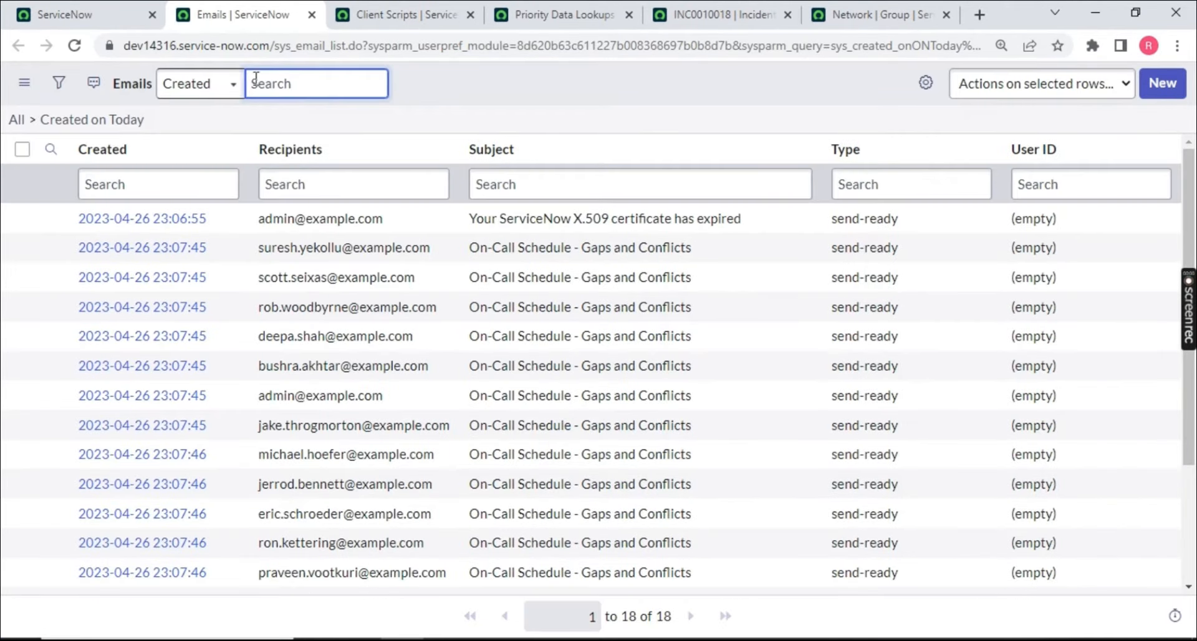
{"action": "left_click", "coordinate": [115, 151]}
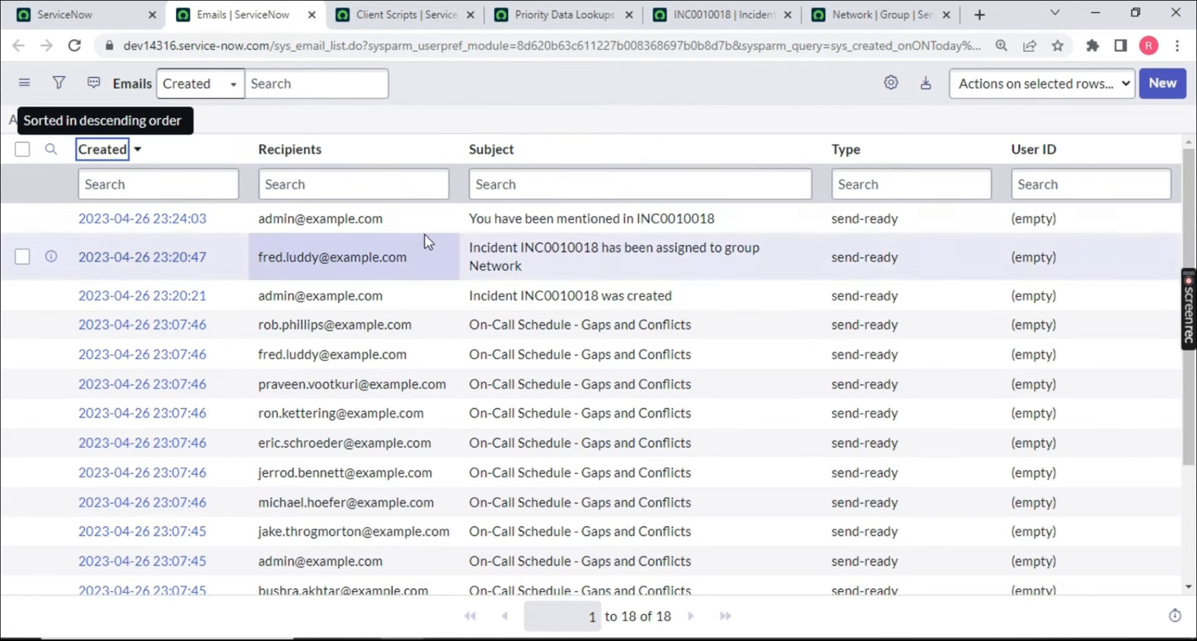
{"action": "left_click_drag", "start_coordinate": [393, 218], "coordinate": [284, 222]}
{"action": "left_click_drag", "start_coordinate": [715, 222], "coordinate": [456, 218]}
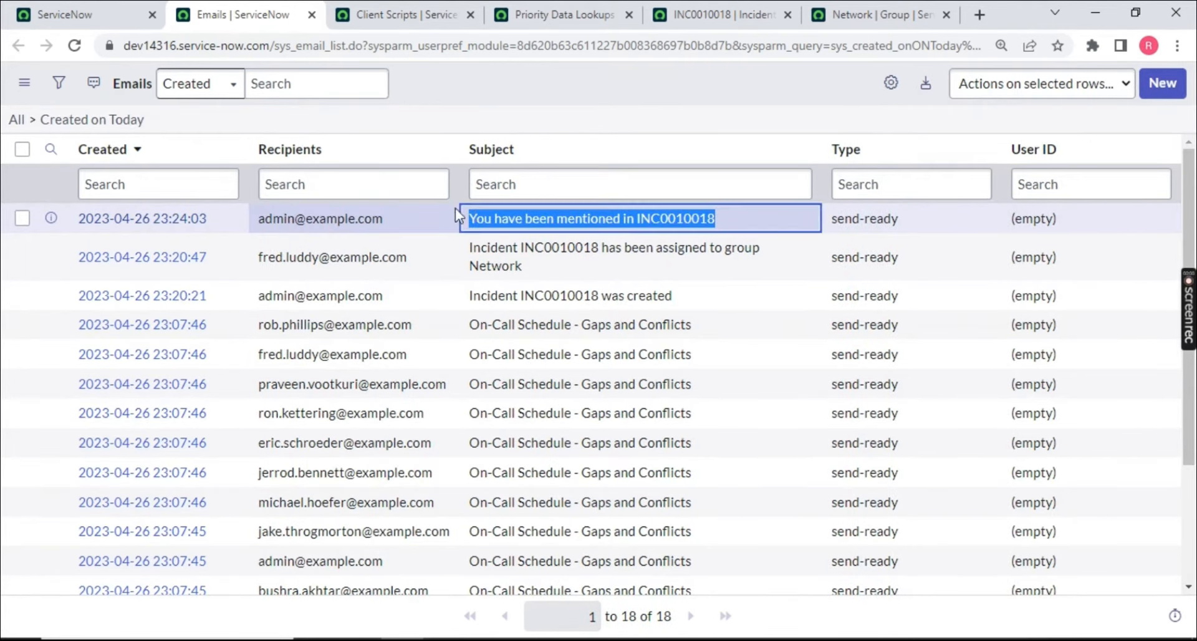
Open the "You have been mentioned in INC0010018" email in a new tab, preview its content, and close the preview
{"action": "left_click", "coordinate": [161, 222], "text": "ctrl"}
{"action": "left_click", "coordinate": [340, 15]}
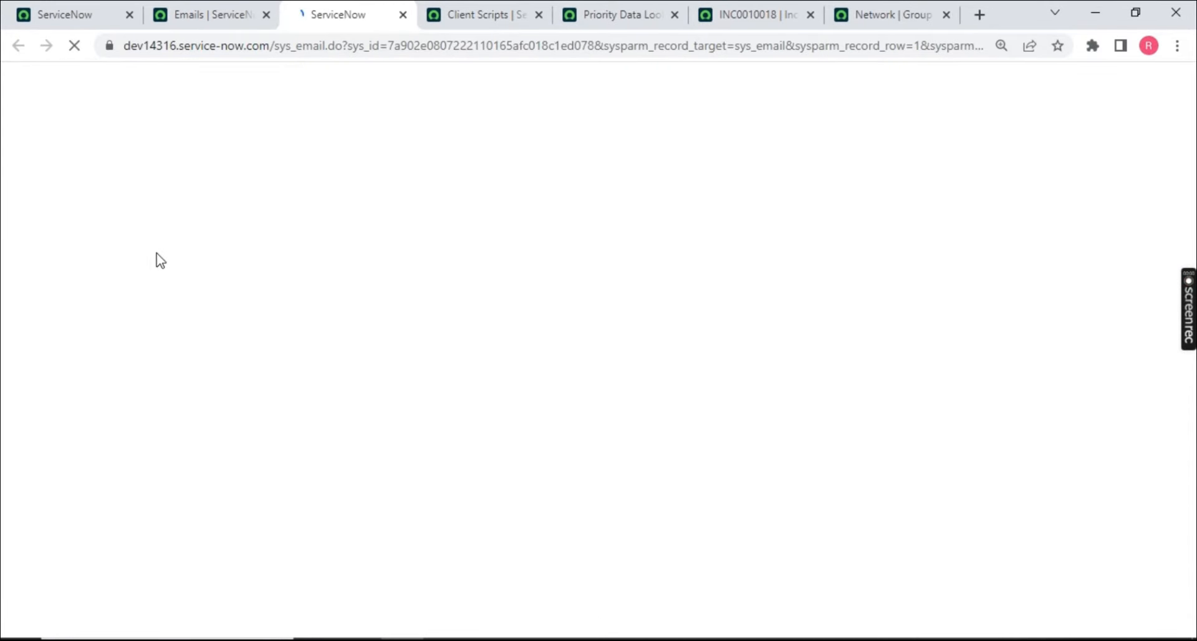
{"action": "scroll", "coordinate": [122, 300], "scroll_direction": "down", "scroll_amount": 4}
{"action": "scroll", "coordinate": [122, 315], "scroll_direction": "down", "scroll_amount": 10}
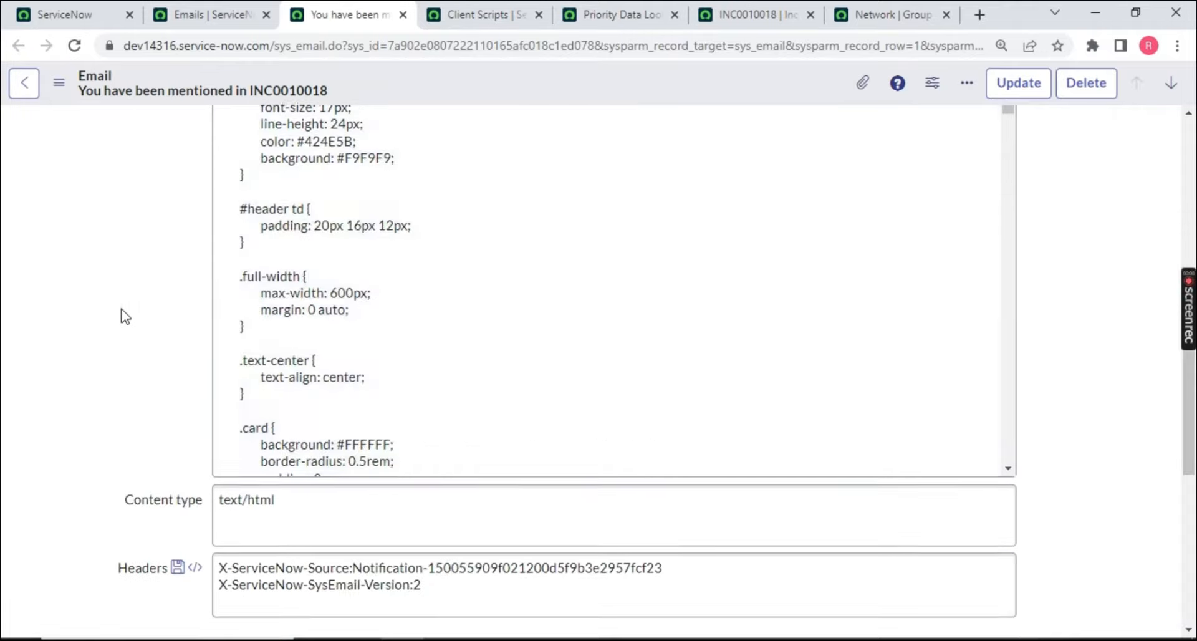
{"action": "left_click", "coordinate": [54, 374]}
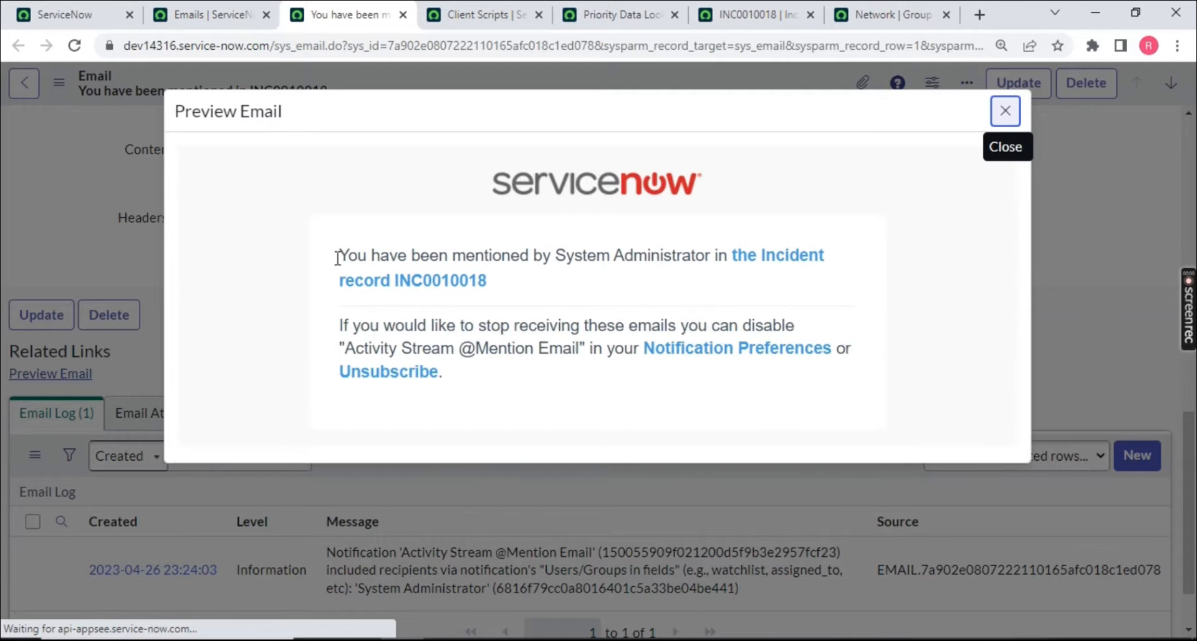
{"action": "left_click_drag", "start_coordinate": [337, 257], "coordinate": [600, 256]}
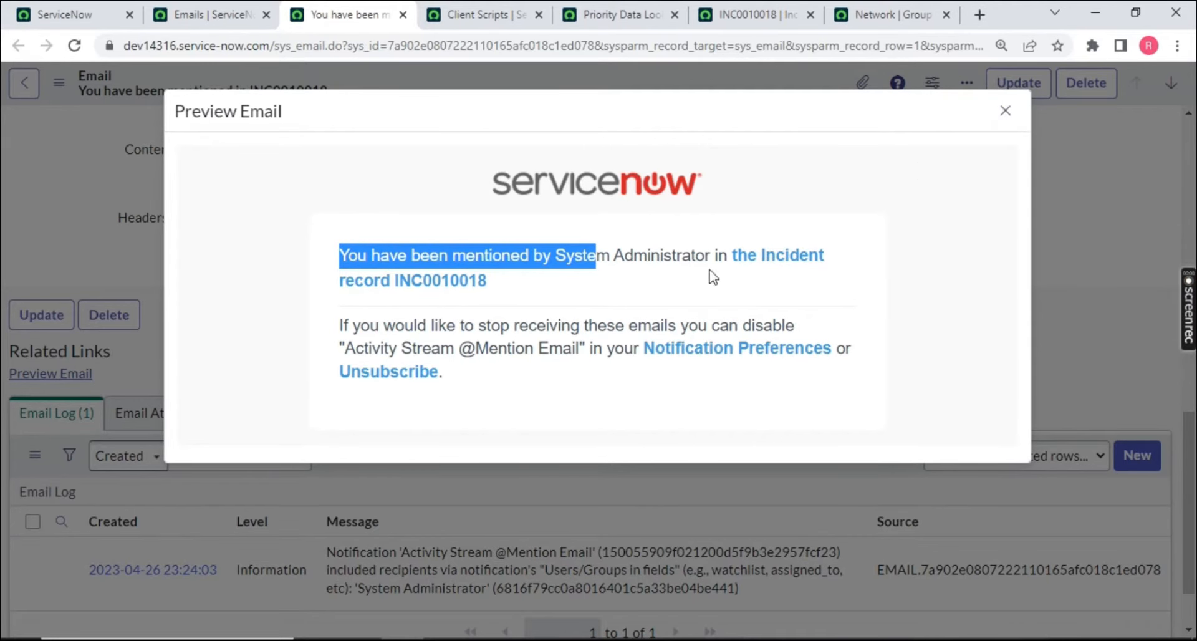
{"action": "left_click", "coordinate": [1004, 111]}
{"action": "scroll", "coordinate": [419, 275], "scroll_direction": "up", "scroll_amount": 6}
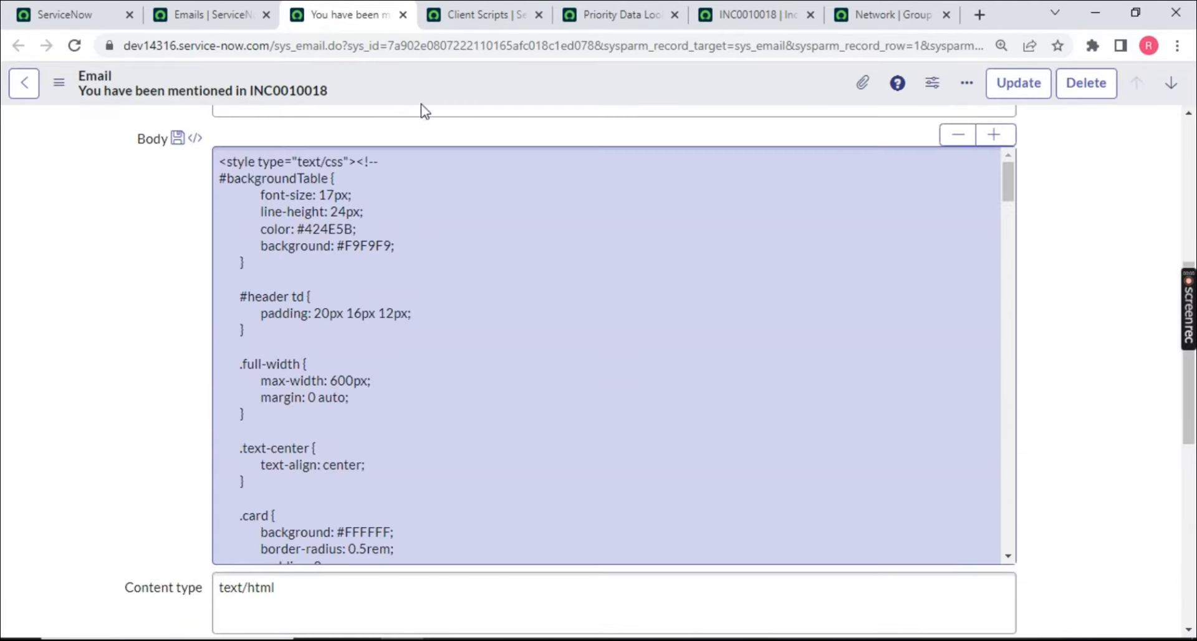
{"action": "scroll", "coordinate": [425, 274], "scroll_direction": "up", "scroll_amount": 5}
Switch incident INC0010018's notes entry to Work notes and post "The issue is due to optical fiber near your location .. Fixixng it"
{"action": "left_click", "coordinate": [754, 14]}
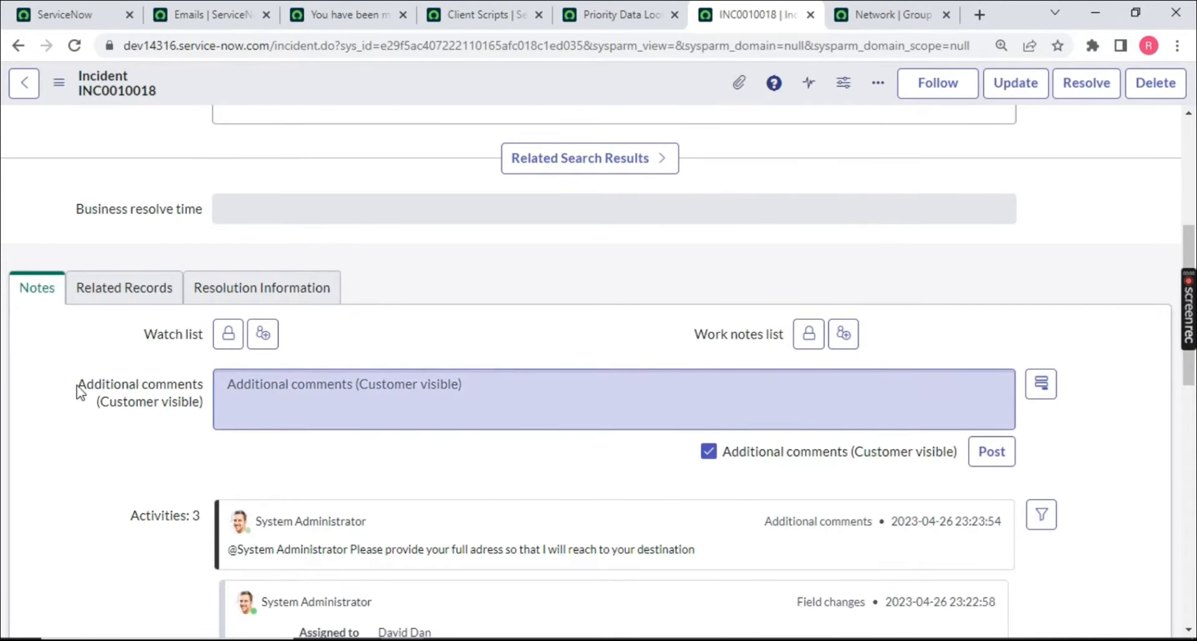
{"action": "left_click", "coordinate": [708, 451]}
{"action": "left_click", "coordinate": [386, 383]}
{"action": "left_click_drag", "start_coordinate": [137, 393], "coordinate": [203, 395]}
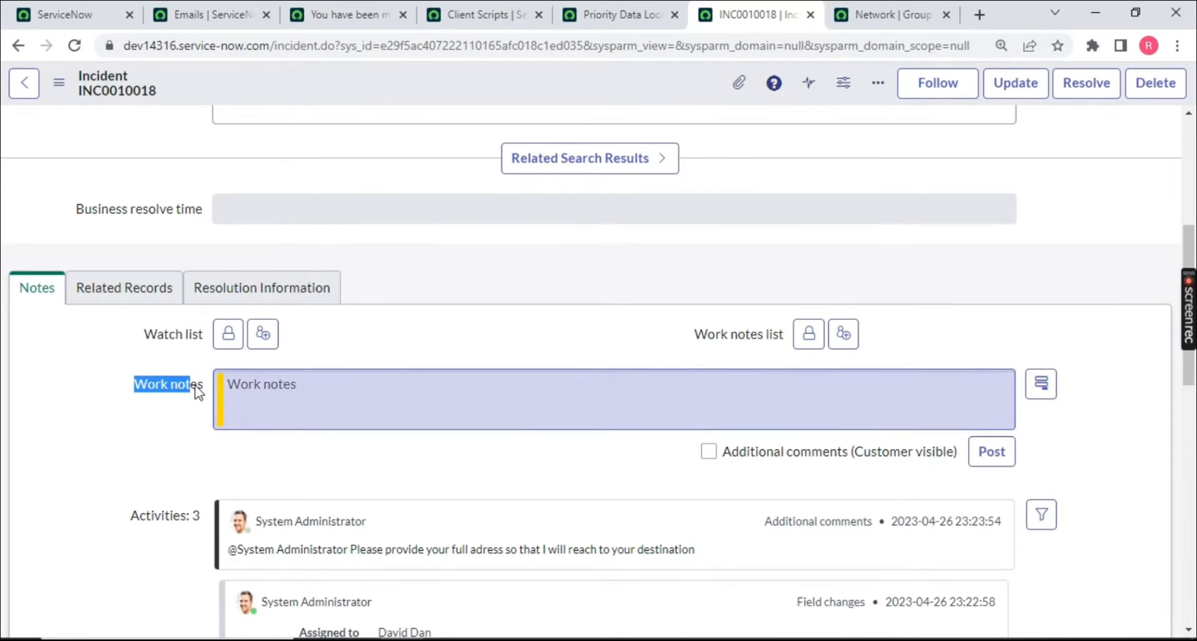
{"action": "left_click", "coordinate": [251, 381]}
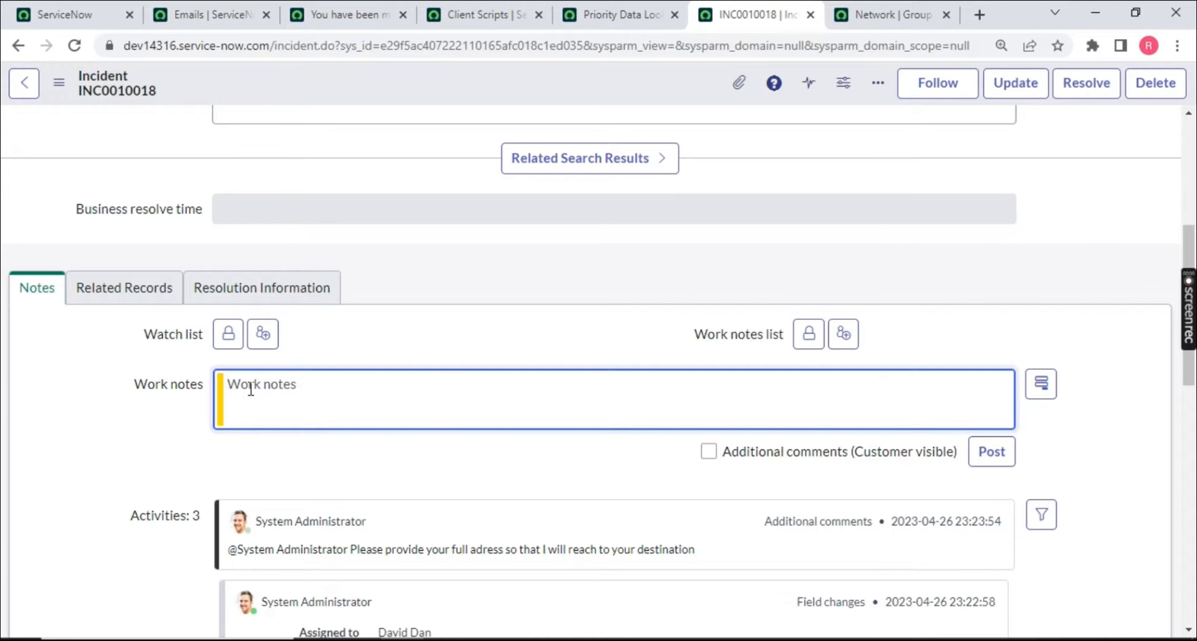
{"action": "type", "text": "The issue is due to"}
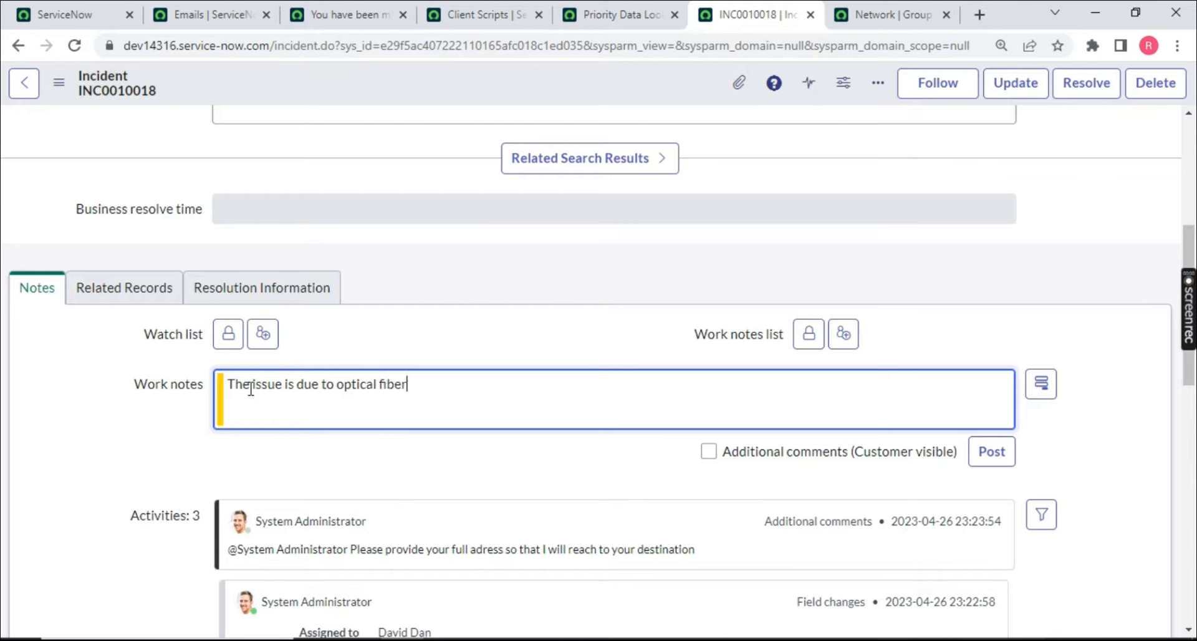
{"action": "type", "text": "optical fiber near your location .. Fixixng it"}
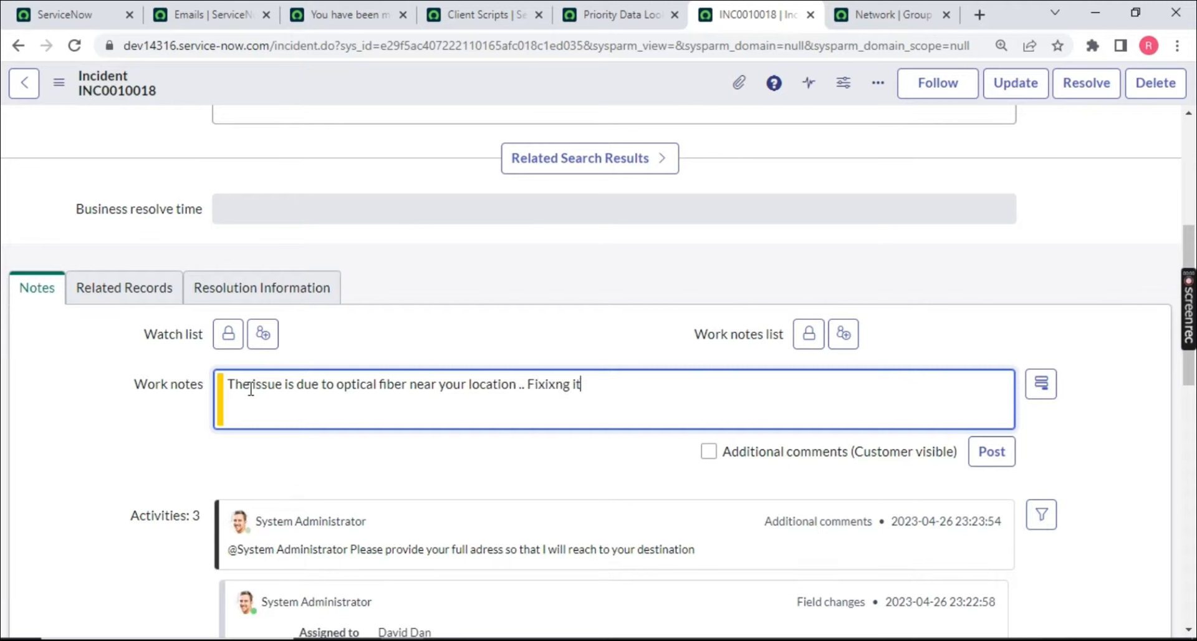
{"action": "left_click", "coordinate": [991, 453]}
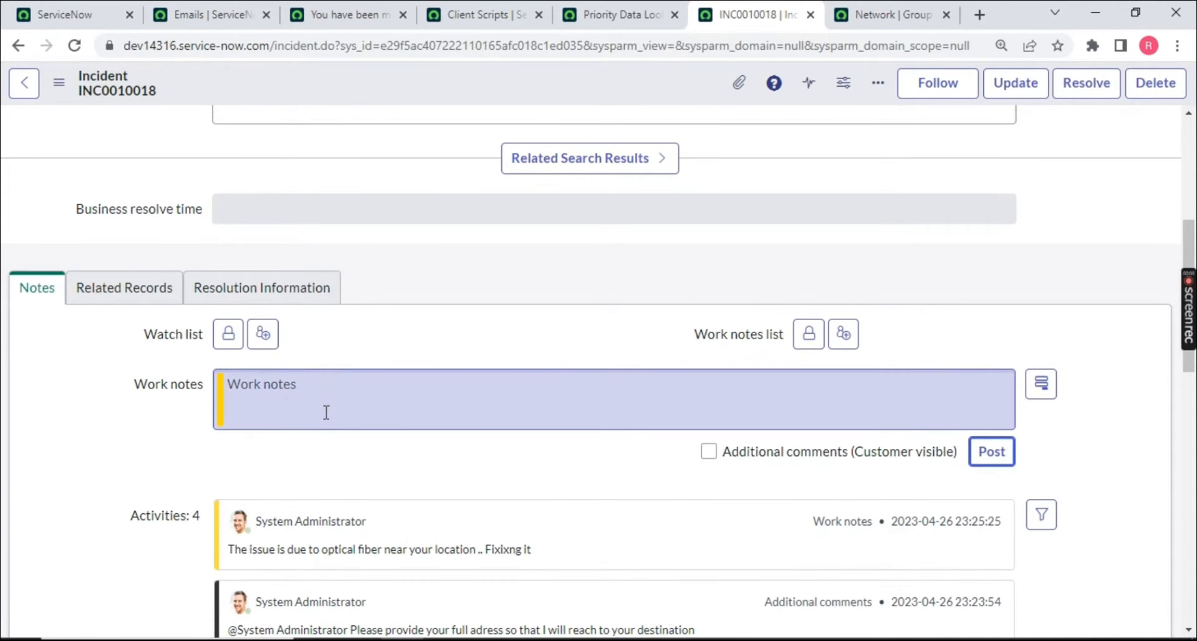
Set the incident's State to On Hold with the On hold reason Awaiting Caller
{"action": "scroll", "coordinate": [603, 459], "scroll_direction": "up", "scroll_amount": 5}
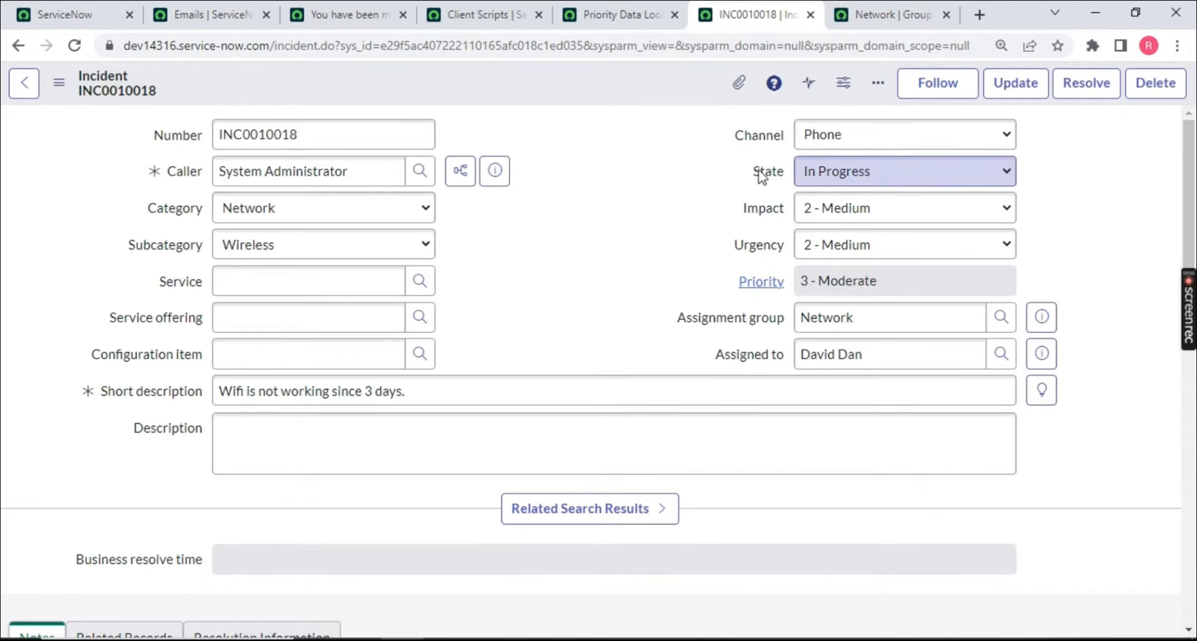
{"action": "double_click", "coordinate": [761, 177]}
{"action": "left_click", "coordinate": [844, 180]}
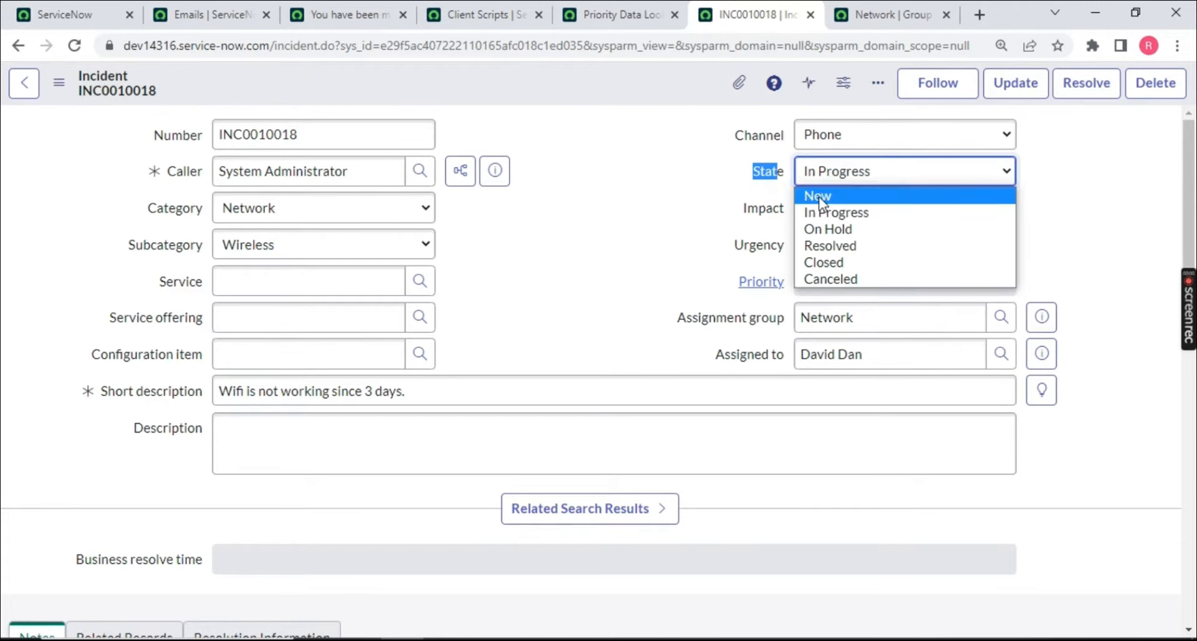
{"action": "left_click", "coordinate": [828, 229]}
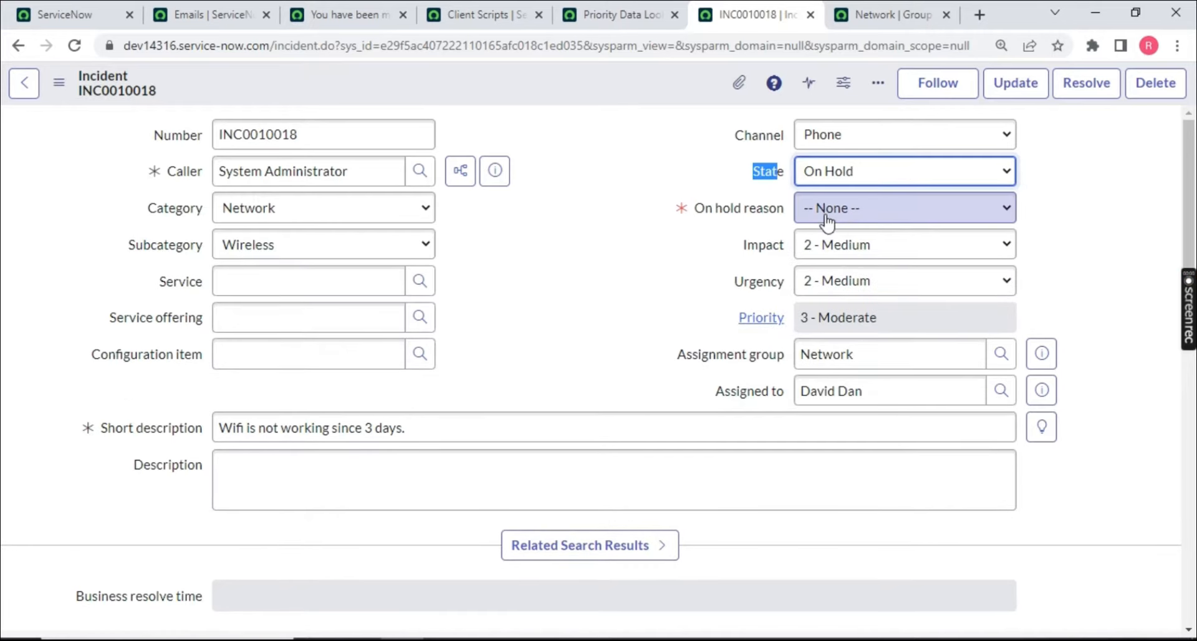
{"action": "left_click", "coordinate": [826, 209]}
{"action": "left_click", "coordinate": [817, 253]}
Copy the earlier customer-visible comment requesting the full address into the mandatory Additional comments field and save the incident
{"action": "scroll", "coordinate": [355, 412], "scroll_direction": "down", "scroll_amount": 5}
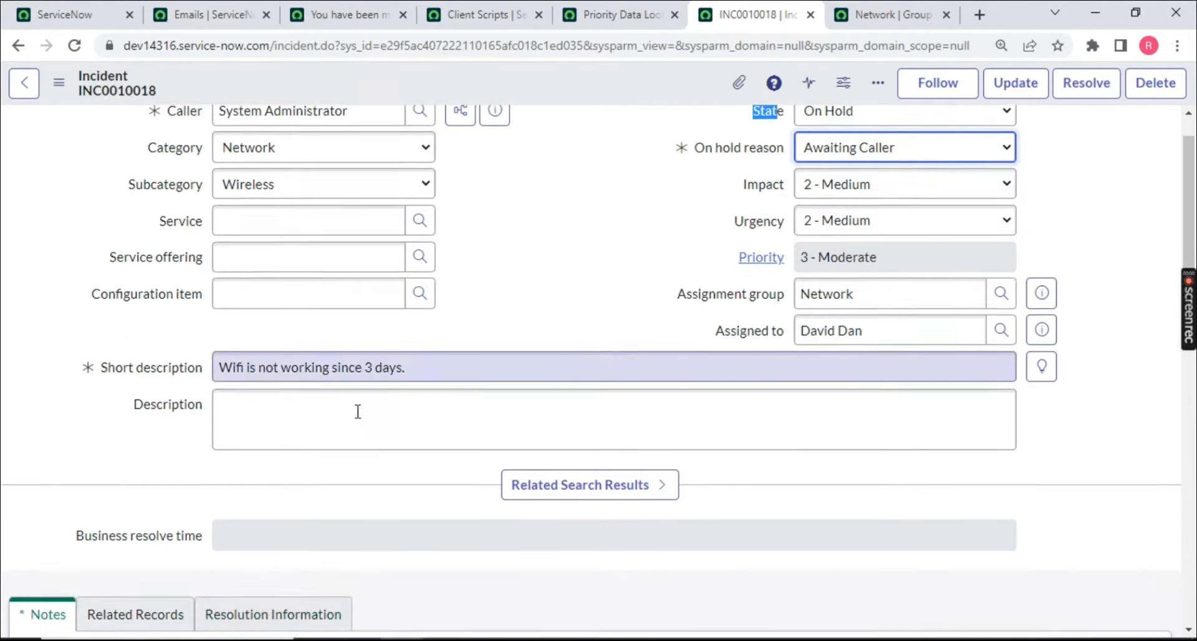
{"action": "scroll", "coordinate": [136, 513], "scroll_direction": "down", "scroll_amount": 2}
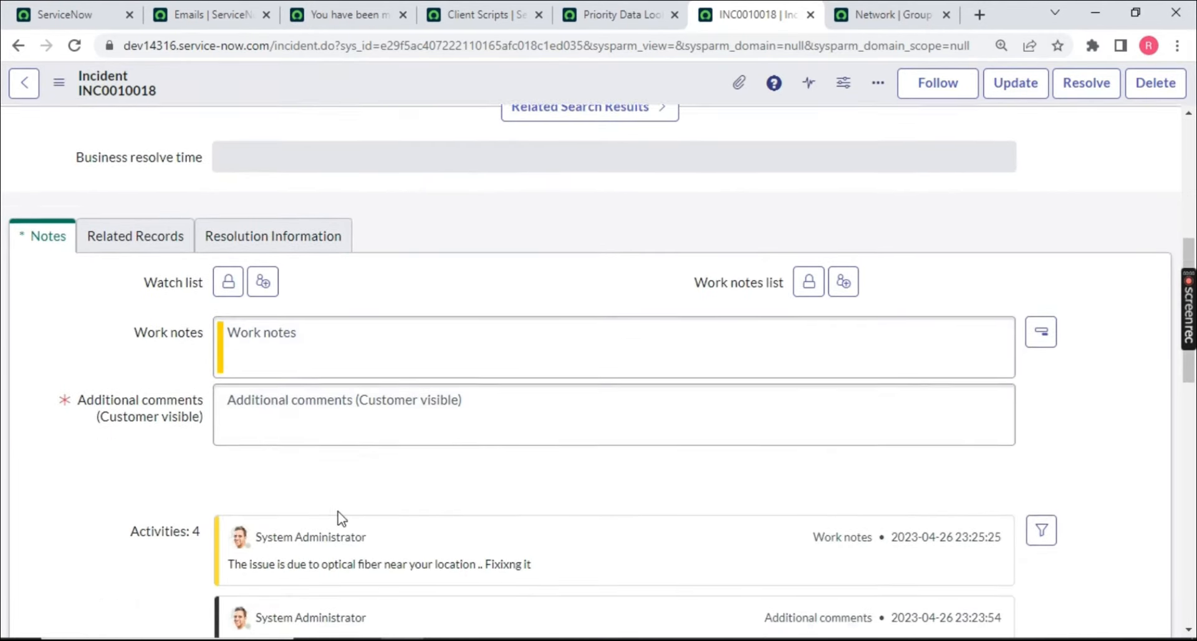
{"action": "scroll", "coordinate": [339, 516], "scroll_direction": "down", "scroll_amount": 2}
{"action": "left_click_drag", "start_coordinate": [697, 558], "coordinate": [399, 558]}
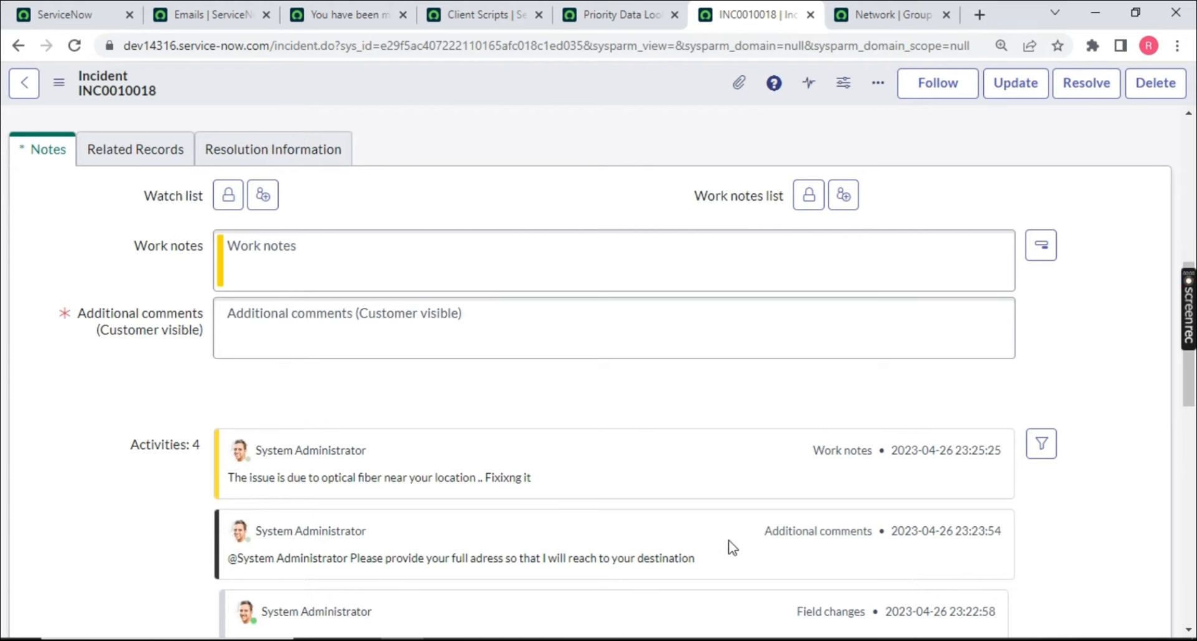
{"action": "left_click_drag", "start_coordinate": [727, 544], "coordinate": [230, 560]}
{"action": "key", "text": "ctrl+c"}
{"action": "left_click", "coordinate": [228, 326]}
{"action": "key", "text": "ctrl+v"}
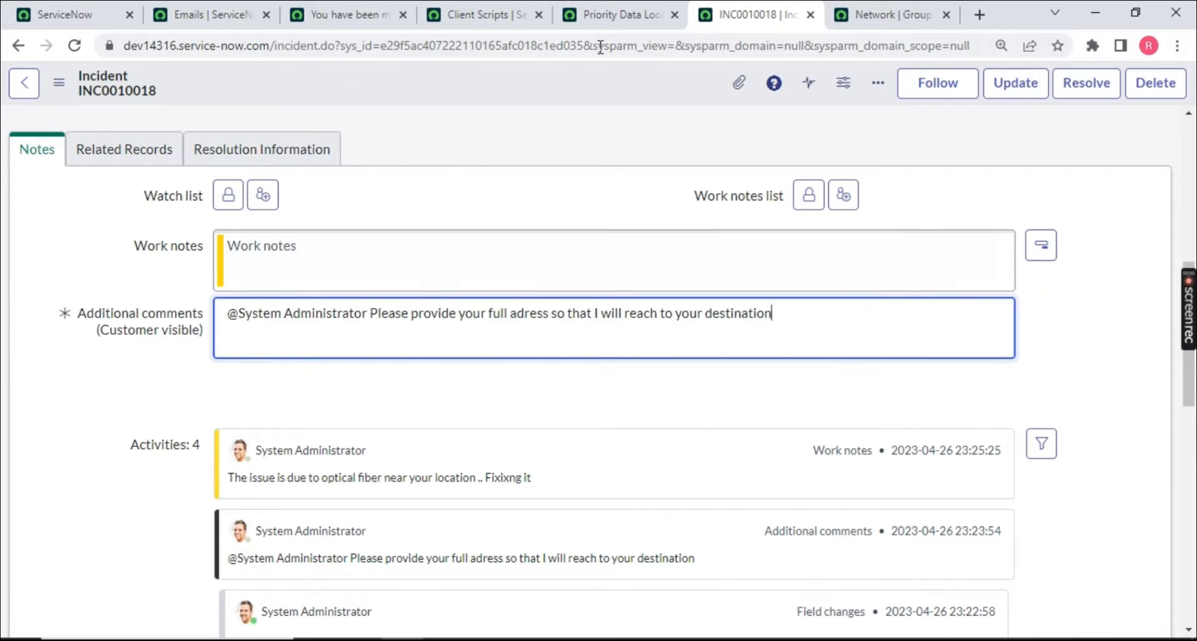
{"action": "right_click", "coordinate": [566, 86]}
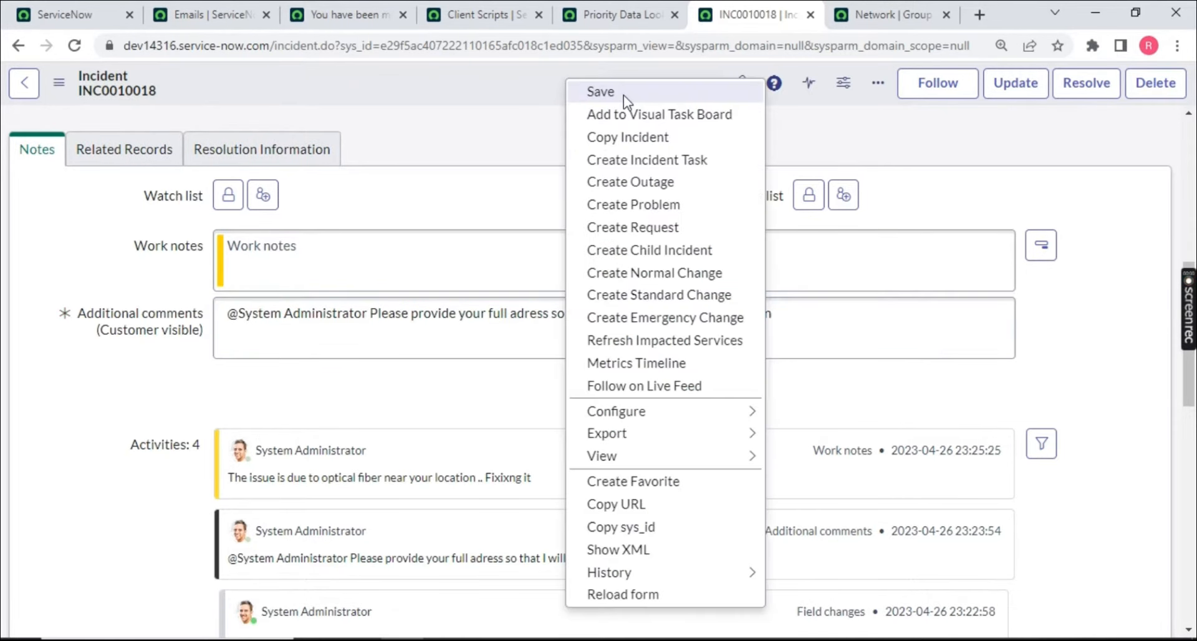
{"action": "left_click", "coordinate": [623, 95]}
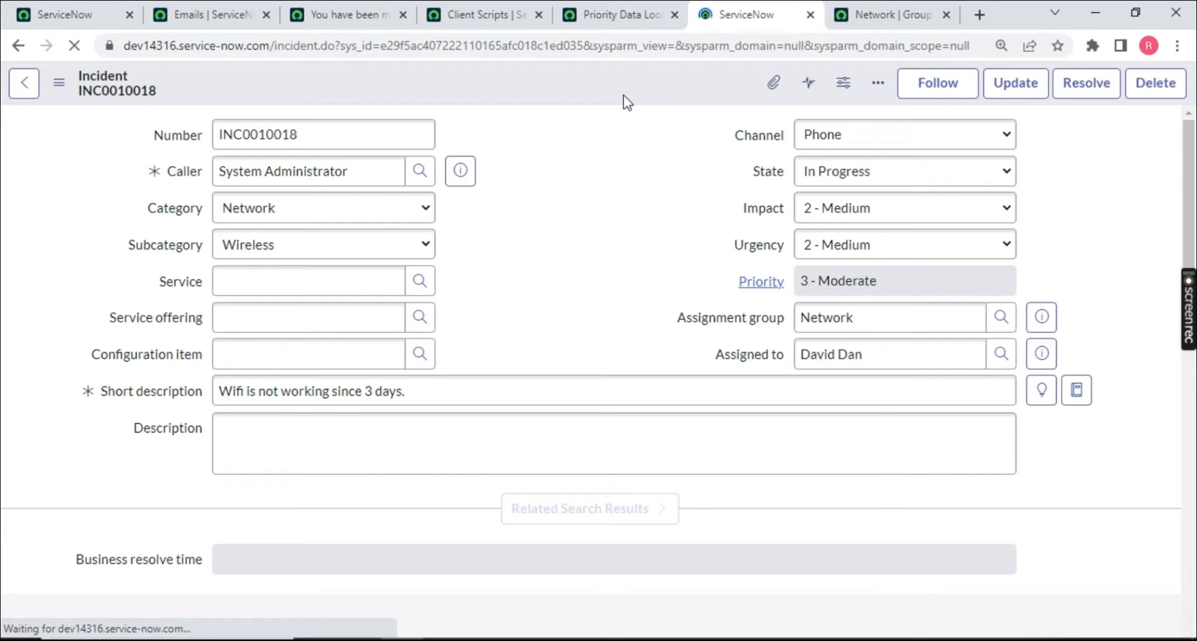
Set the Resolution code to Solution provided in the incident's Resolution Information
{"action": "left_click", "coordinate": [882, 173]}
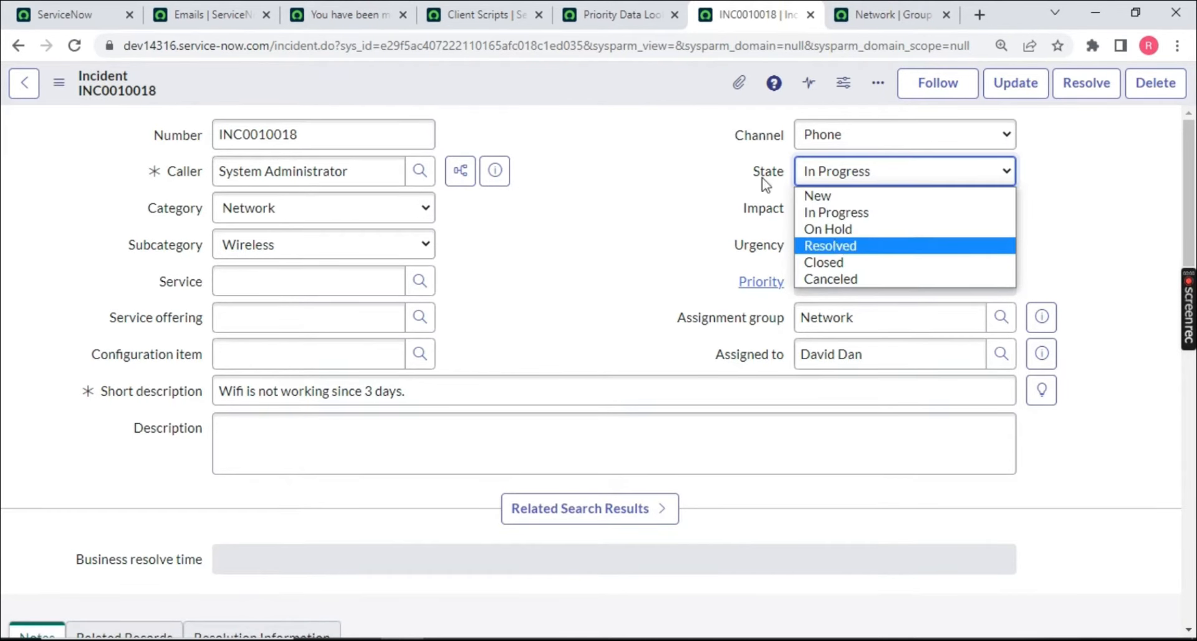
{"action": "scroll", "coordinate": [350, 409], "scroll_direction": "down", "scroll_amount": 10}
{"action": "scroll", "coordinate": [209, 336], "scroll_direction": "up", "scroll_amount": 10}
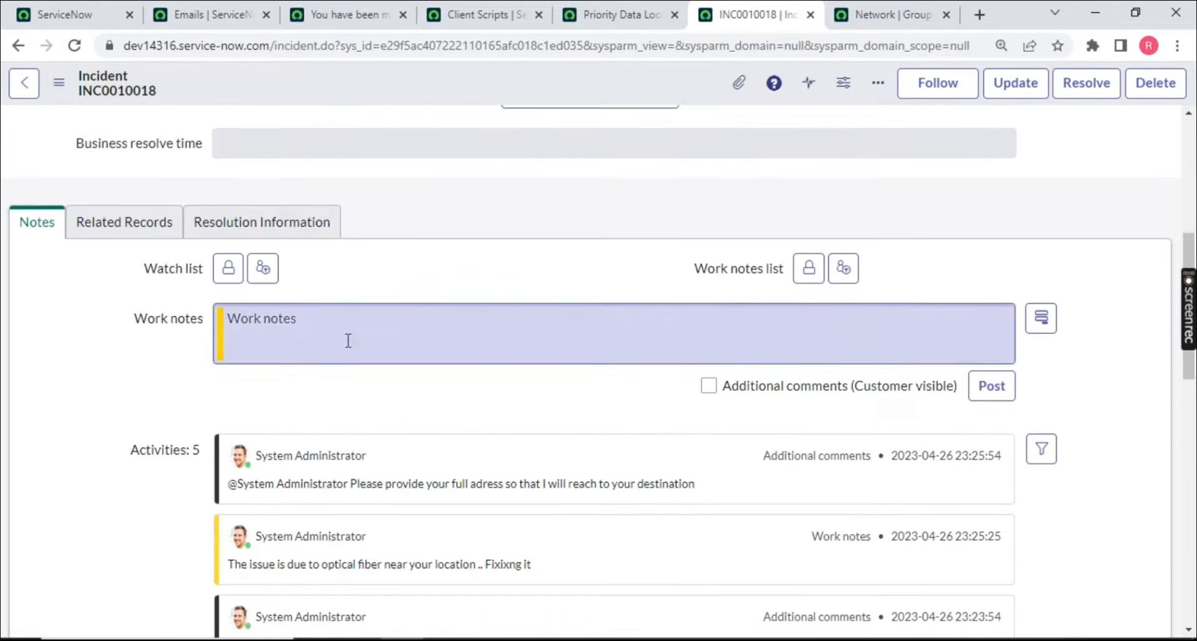
{"action": "left_click", "coordinate": [291, 479]}
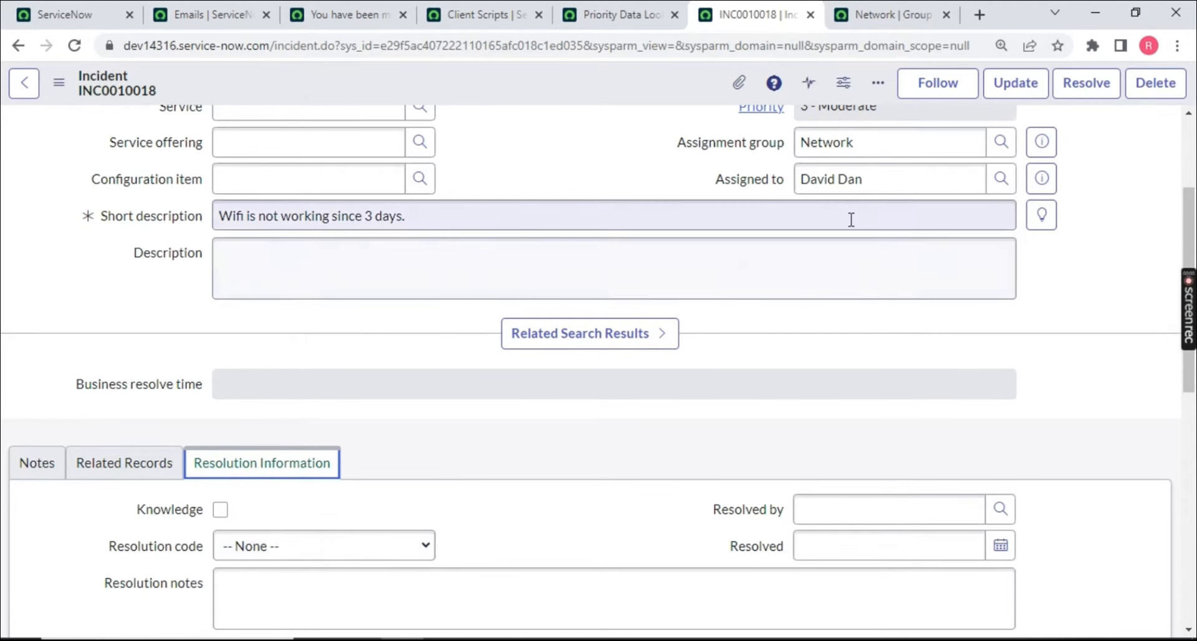
{"action": "triple_click", "coordinate": [901, 171]}
{"action": "scroll", "coordinate": [335, 368], "scroll_direction": "down", "scroll_amount": 3}
{"action": "left_click", "coordinate": [286, 371]}
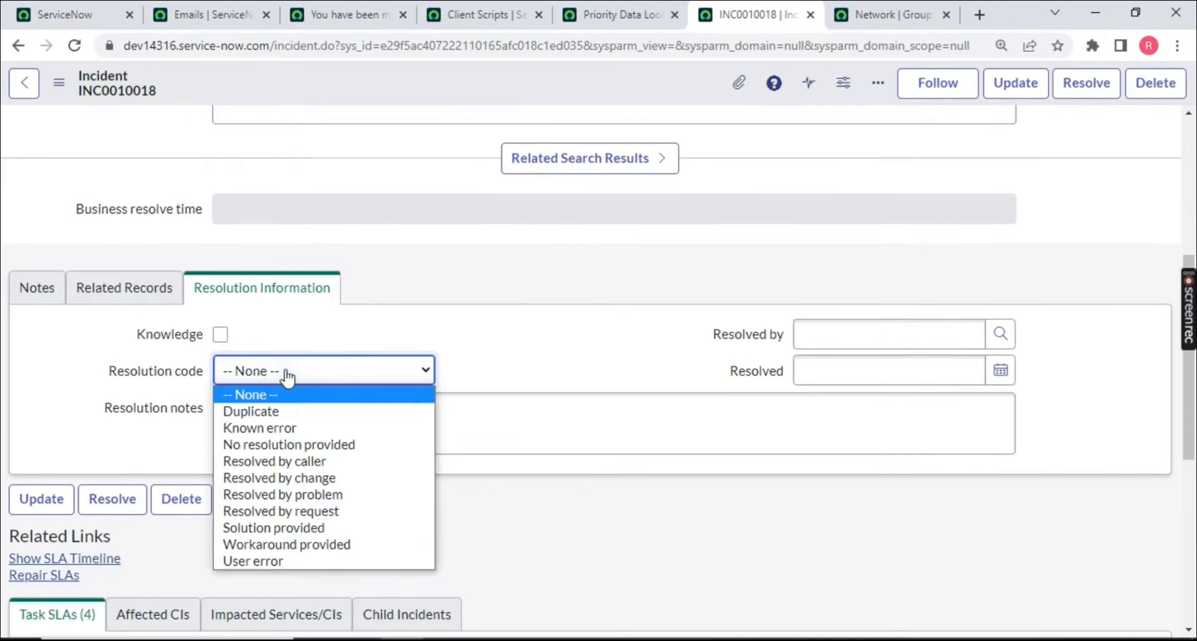
{"action": "left_click", "coordinate": [264, 527]}
Enter the resolution notes "The wire is changed and Wifif is working" and save the incident
{"action": "left_click", "coordinate": [305, 434]}
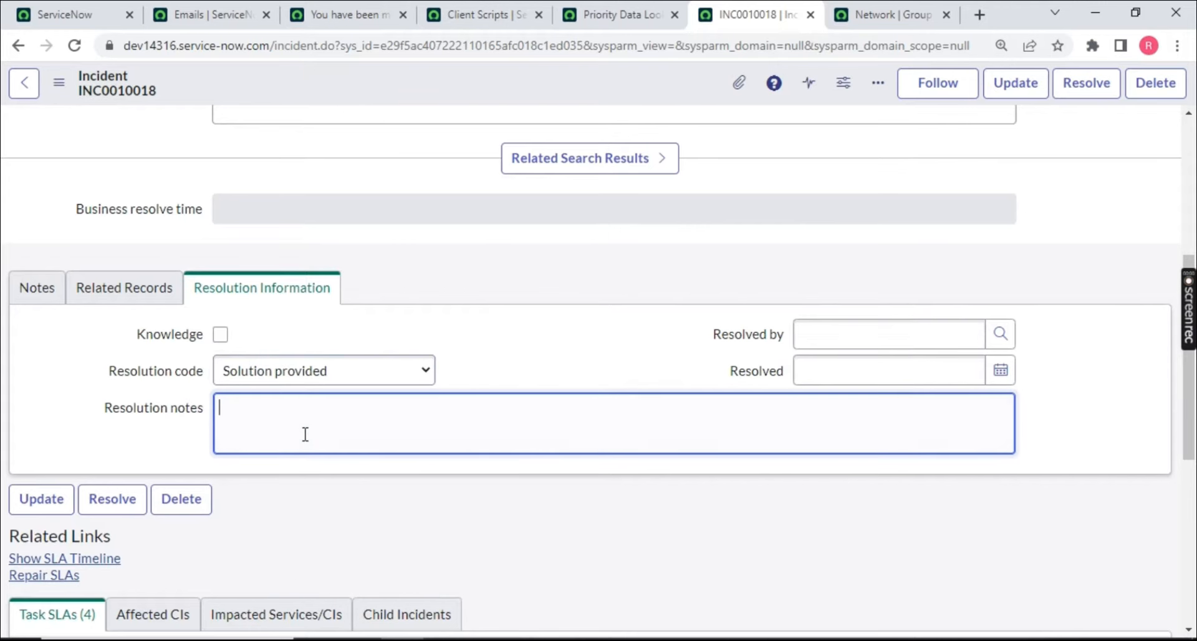
{"action": "type", "text": "The"}
{"action": "type", "text": " wo"}
{"action": "type", "text": "re is changed and"}
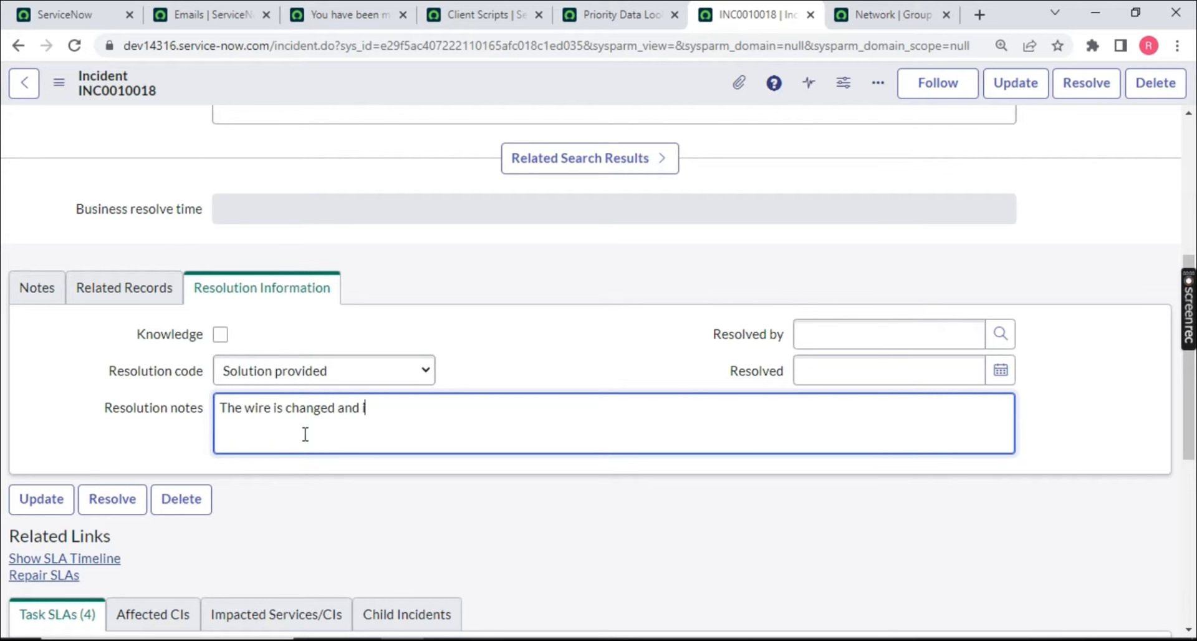
{"action": "type", "text": " Wifif is working"}
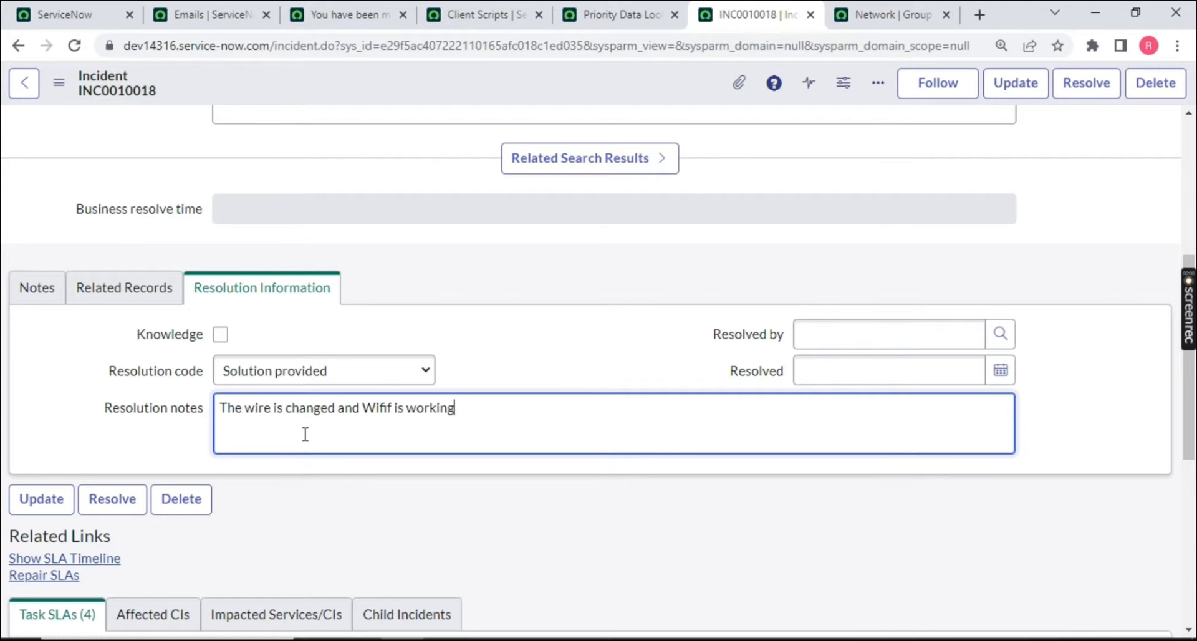
{"action": "right_click", "coordinate": [559, 82]}
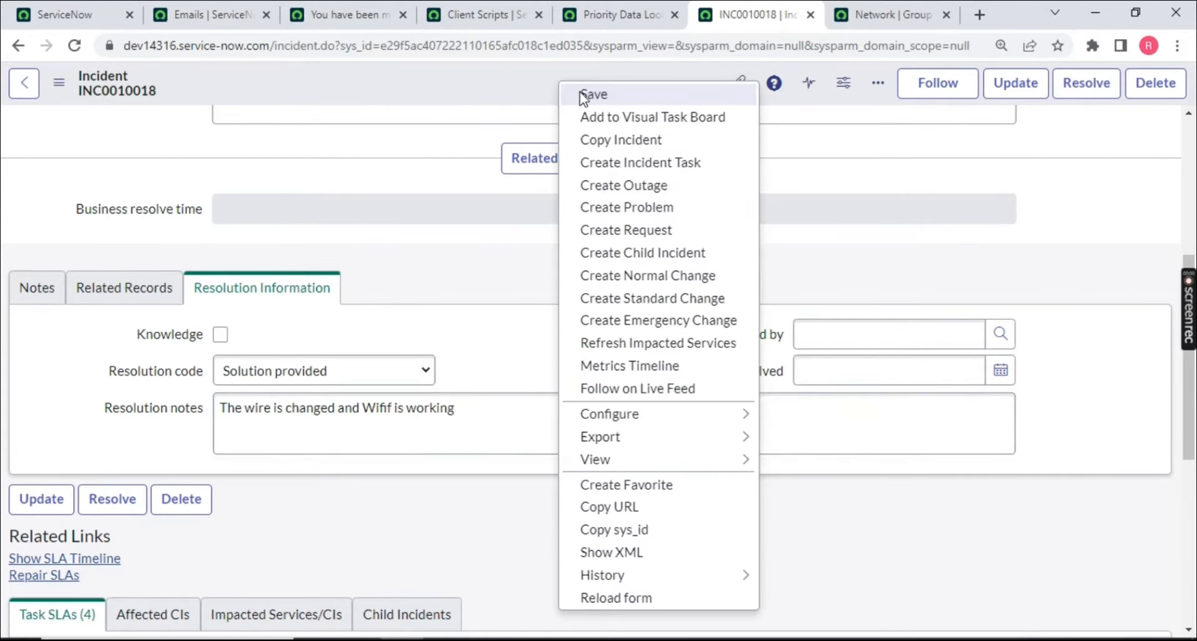
{"action": "left_click", "coordinate": [592, 94]}
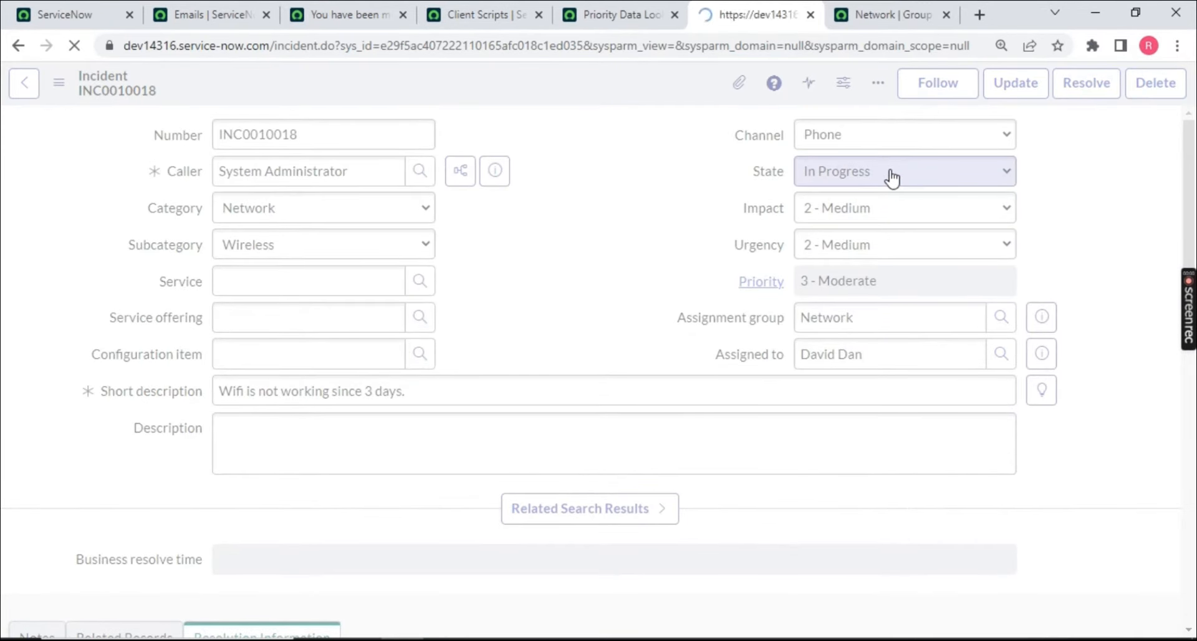
Set the incident's State to Resolved, save the record, and dismiss the resolution message
{"action": "left_click", "coordinate": [892, 179]}
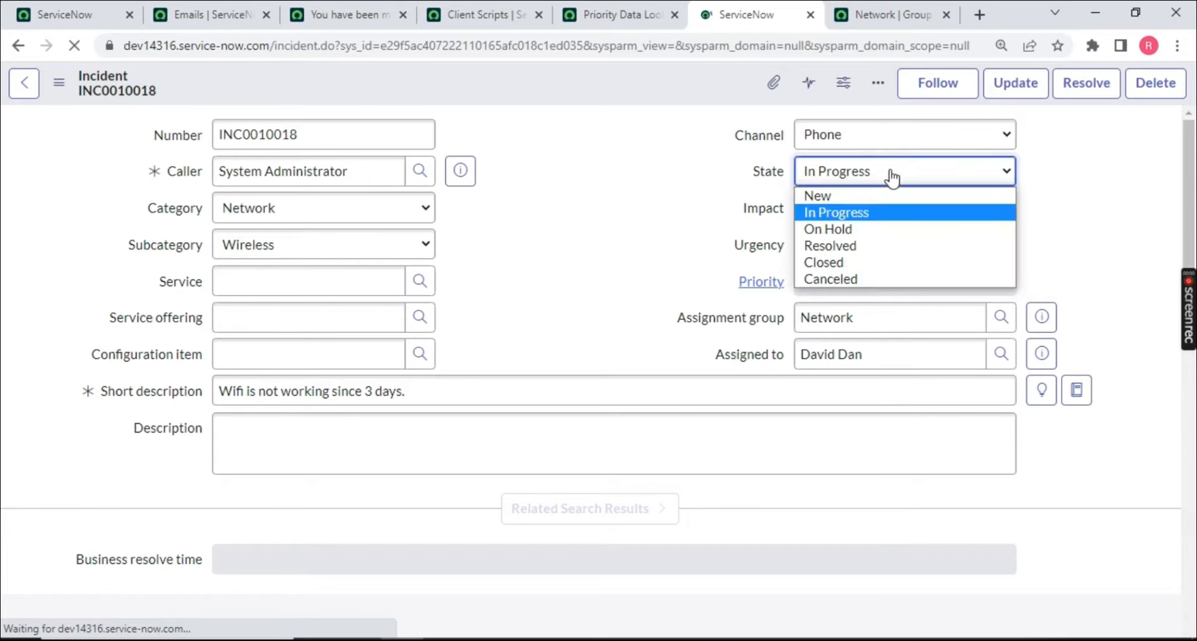
{"action": "left_click", "coordinate": [873, 246]}
{"action": "right_click", "coordinate": [543, 83]}
{"action": "left_click", "coordinate": [576, 94]}
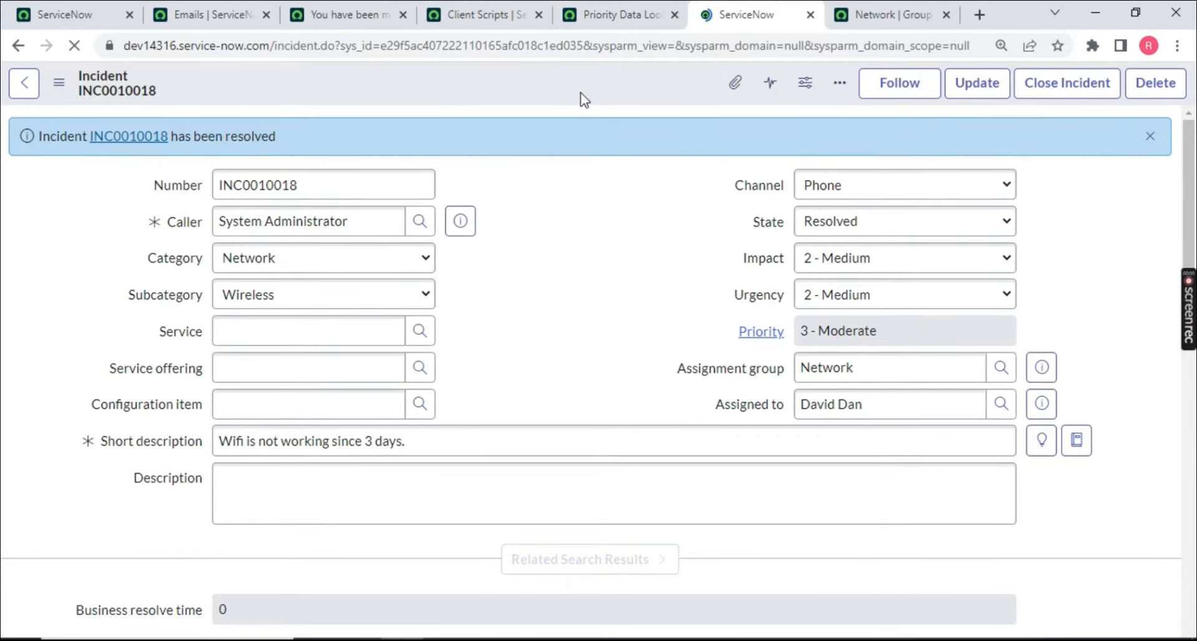
{"action": "left_click", "coordinate": [1143, 136]}
Review the State choices available for the resolved Wifi incident without changing the value
{"action": "left_click", "coordinate": [831, 170]}
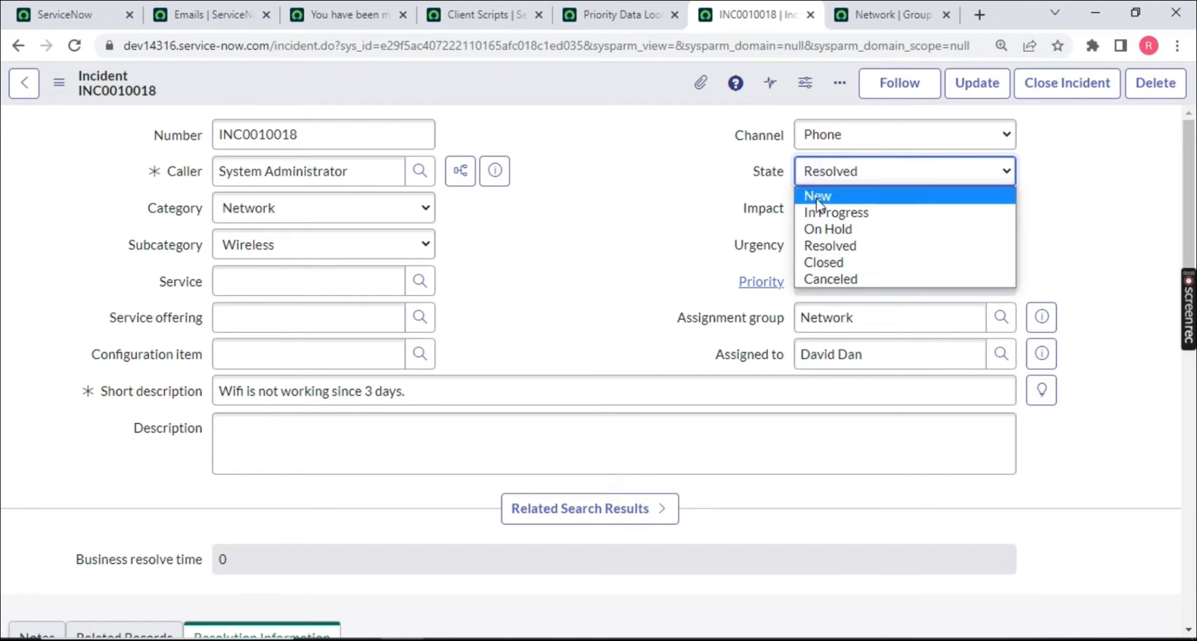
{"action": "left_click", "coordinate": [546, 262]}
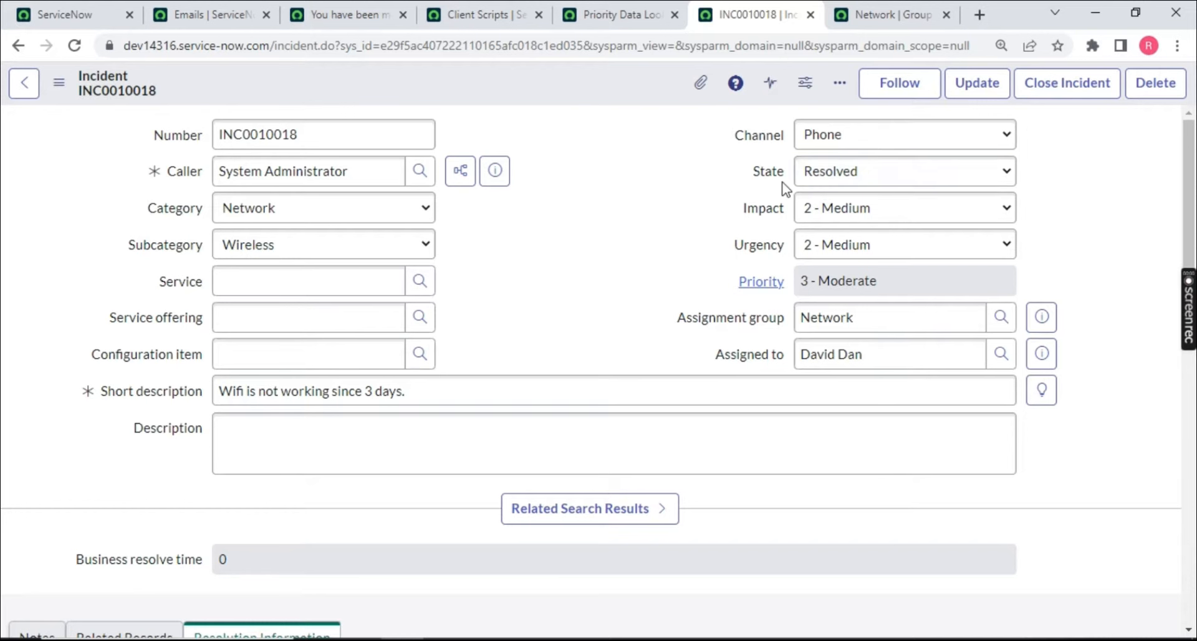
{"action": "left_click_drag", "start_coordinate": [751, 177], "coordinate": [791, 179]}
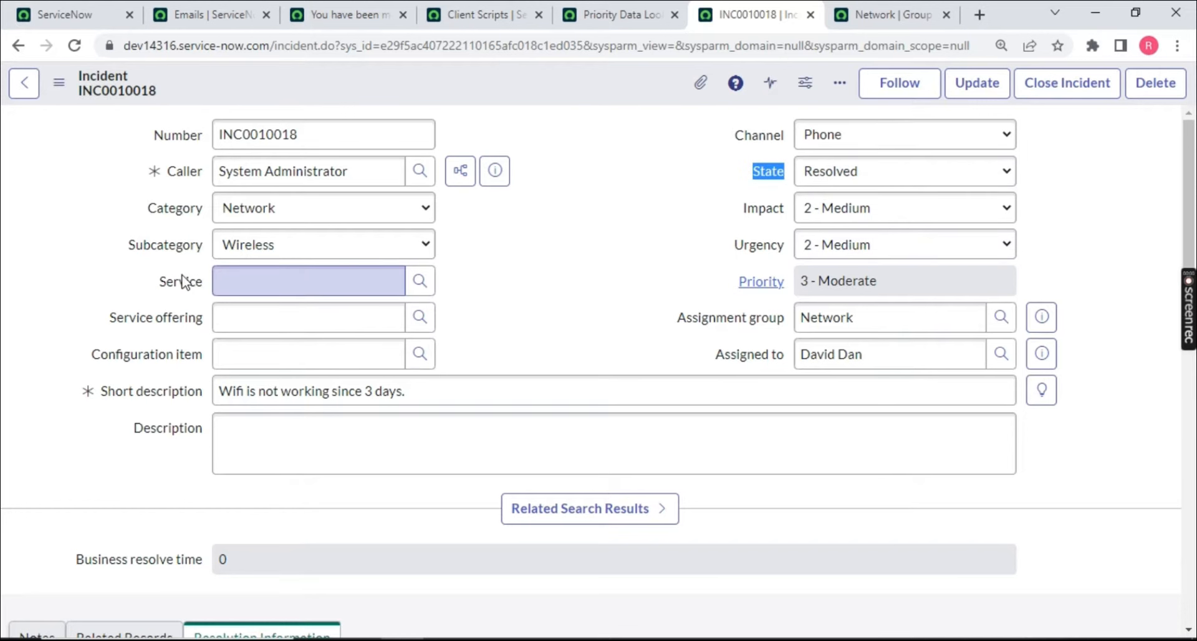
{"action": "left_click", "coordinate": [567, 181]}
{"action": "left_click_drag", "start_coordinate": [751, 177], "coordinate": [777, 180]}
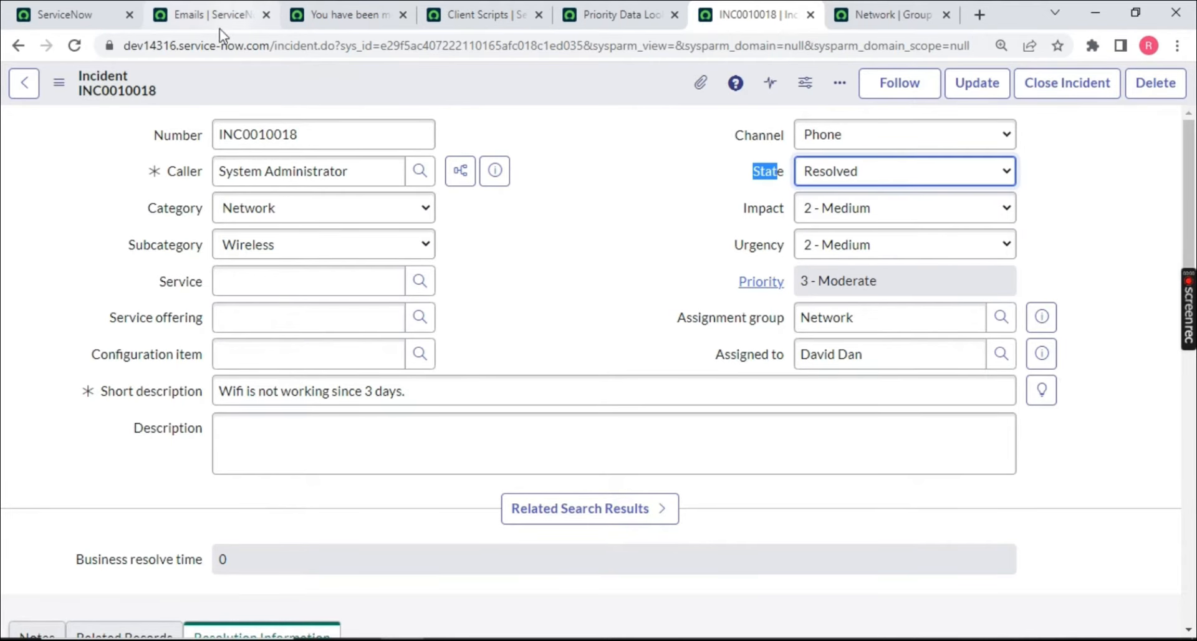
Open the System Properties list by entering sys_properties.LIST in the main ServiceNow page's navigator filter
{"action": "left_click", "coordinate": [63, 15]}
{"action": "left_click_drag", "start_coordinate": [126, 144], "coordinate": [38, 146]}
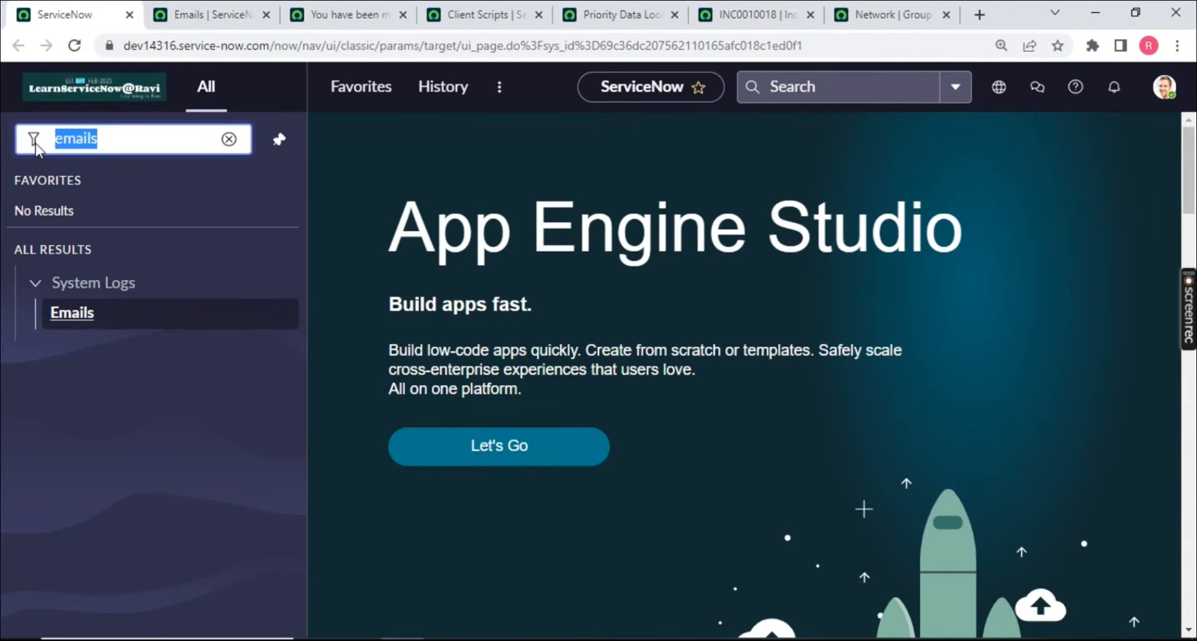
{"action": "type", "text": "sys_pro"}
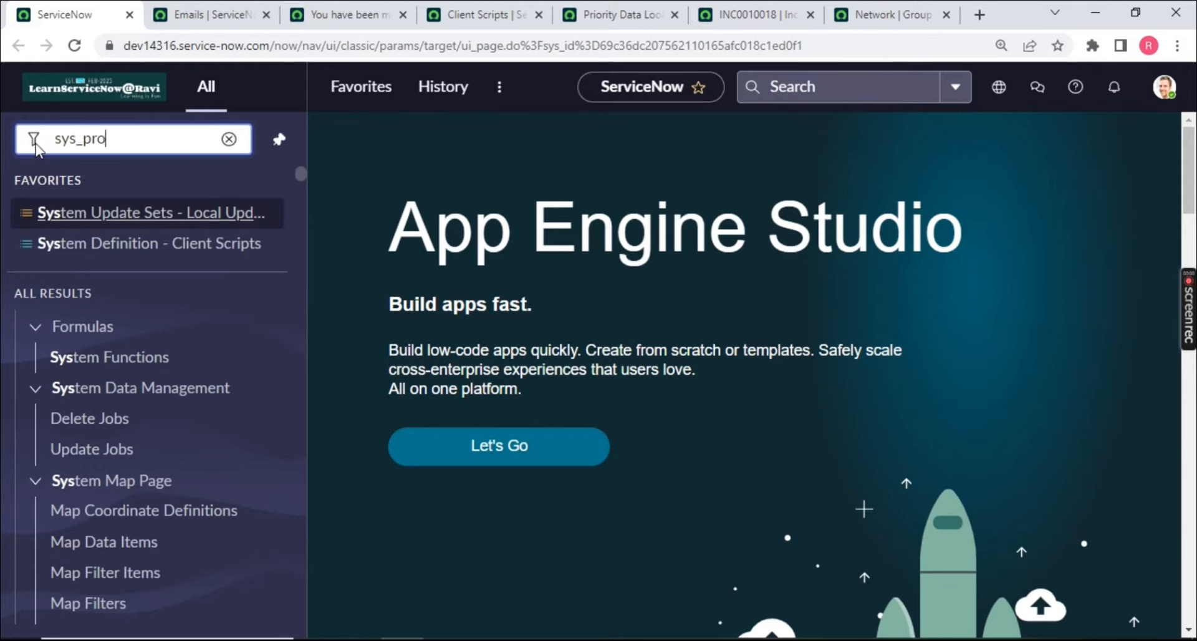
{"action": "type", "text": "perties.L"}
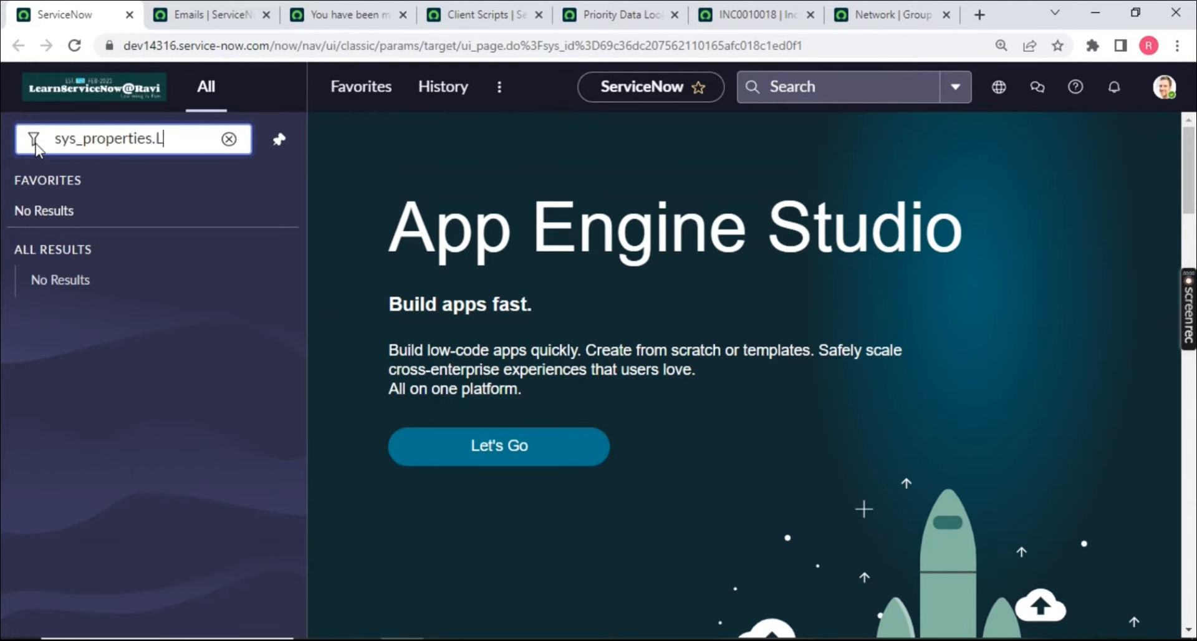
{"action": "type", "text": "IST"}
{"action": "key", "text": "Return"}
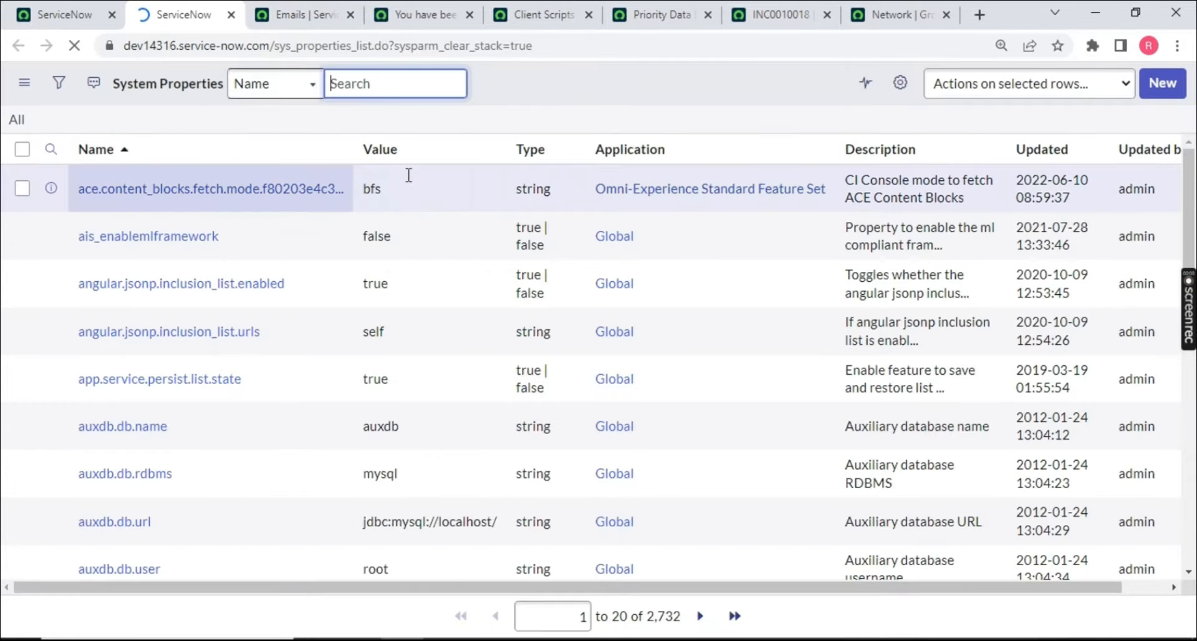
Filter the System Properties list to values starting with 7, and narrow it to values equal to 7
{"action": "left_click", "coordinate": [397, 182]}
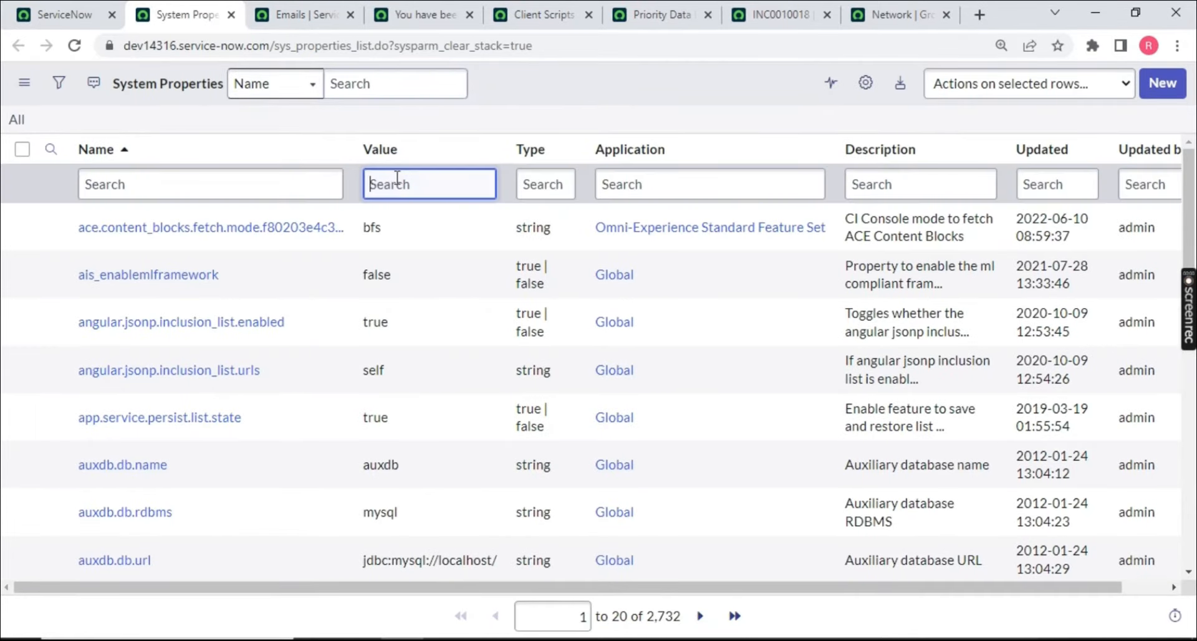
{"action": "type", "text": "7"}
{"action": "key", "text": "Return"}
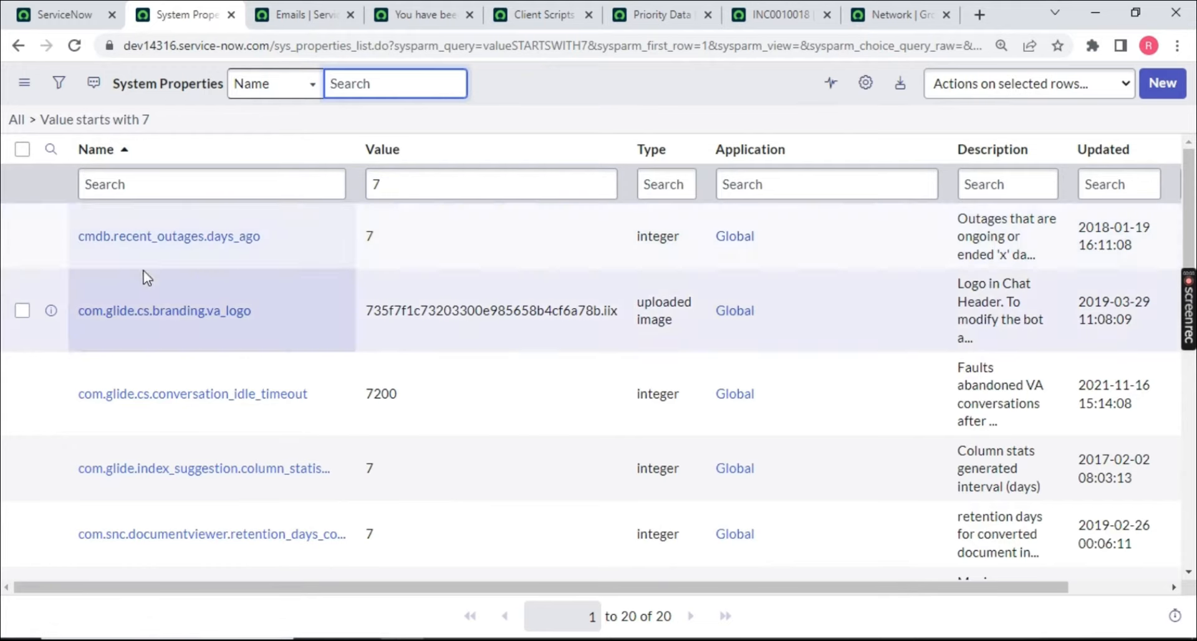
{"action": "scroll", "coordinate": [218, 262], "scroll_direction": "down", "scroll_amount": 3}
{"action": "scroll", "coordinate": [238, 273], "scroll_direction": "up", "scroll_amount": 3}
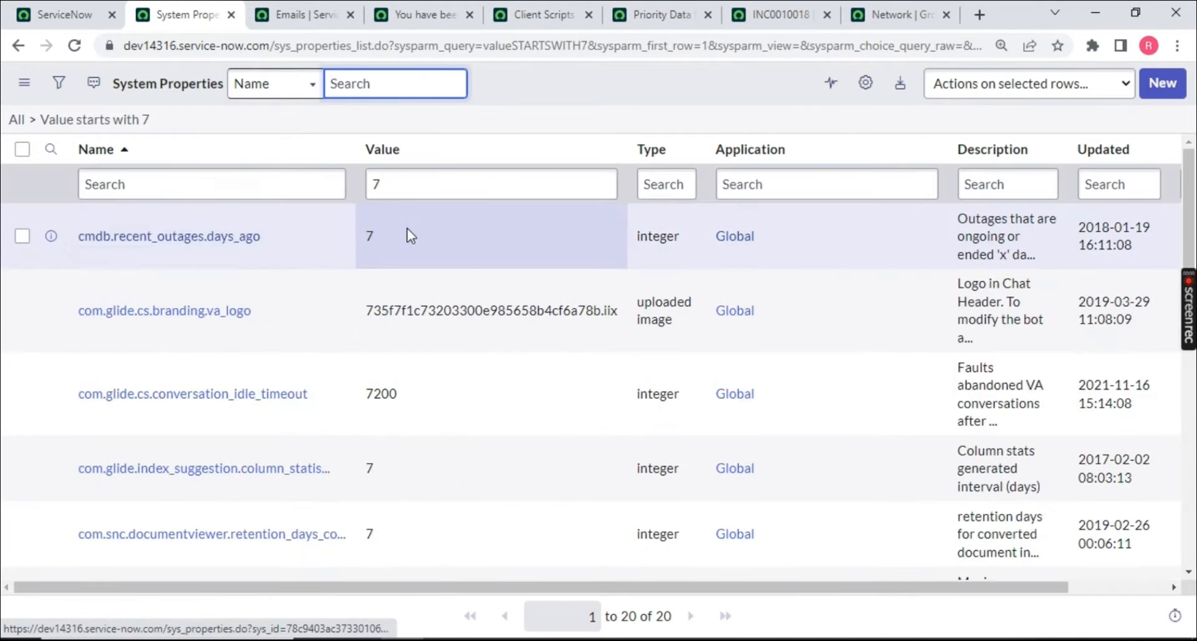
{"action": "right_click", "coordinate": [368, 231]}
{"action": "left_click", "coordinate": [387, 245]}
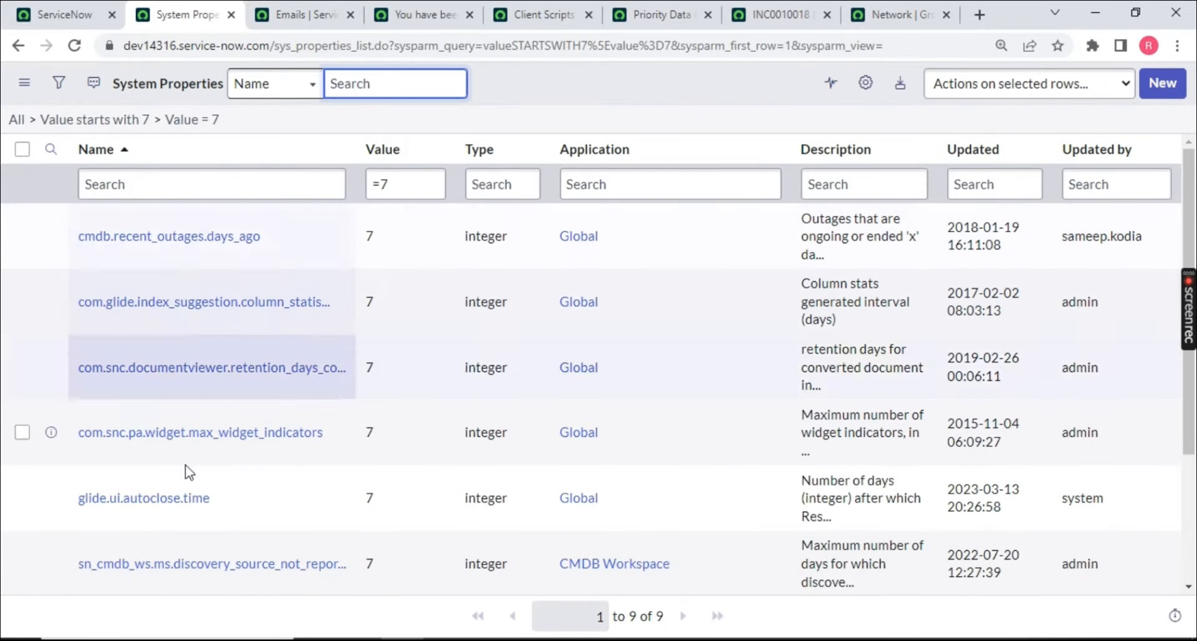
Open the glide.ui.autoclose.time property in a separate tab and examine its description and value
{"action": "left_click_drag", "start_coordinate": [69, 499], "coordinate": [224, 503]}
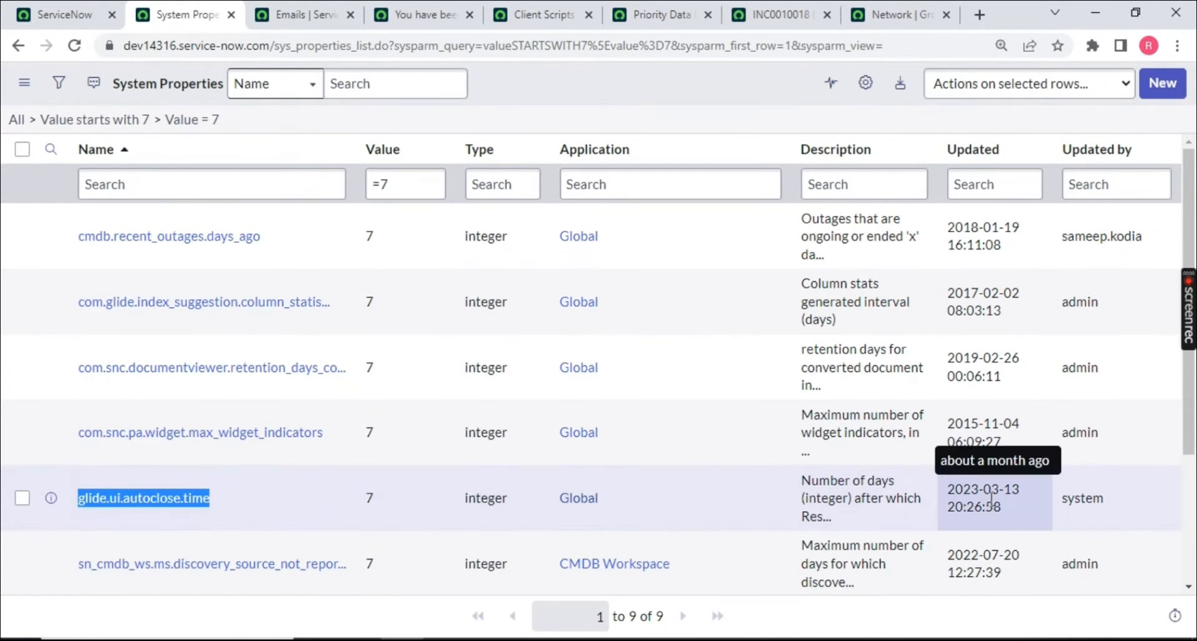
{"action": "left_click", "coordinate": [660, 495]}
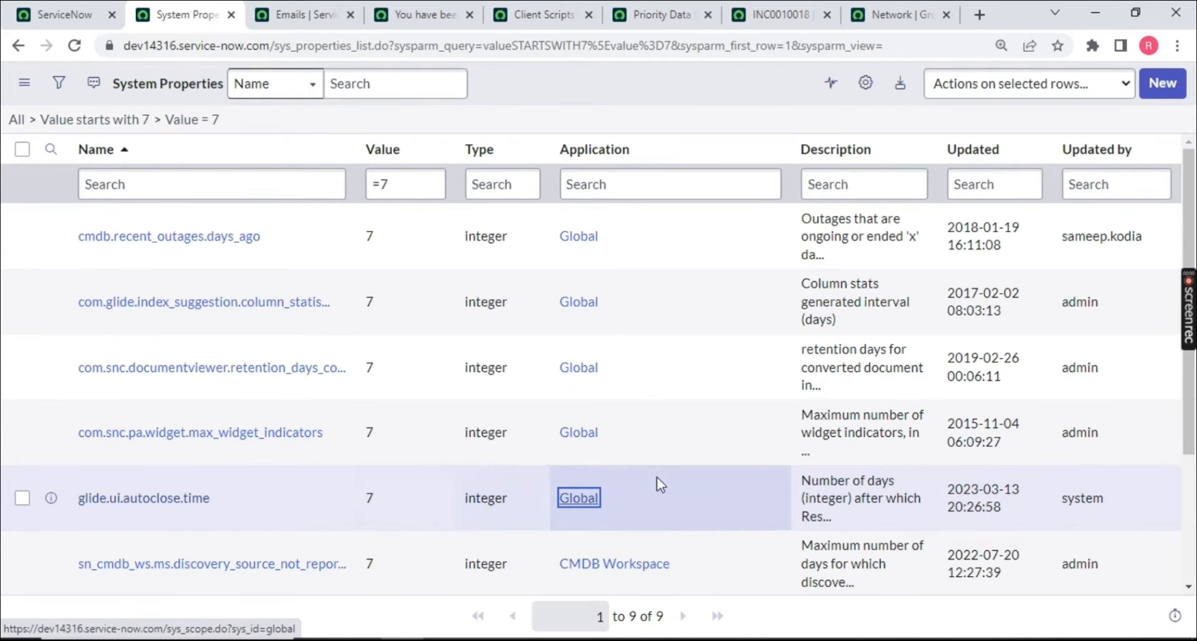
{"action": "left_click", "coordinate": [139, 502], "text": "ctrl"}
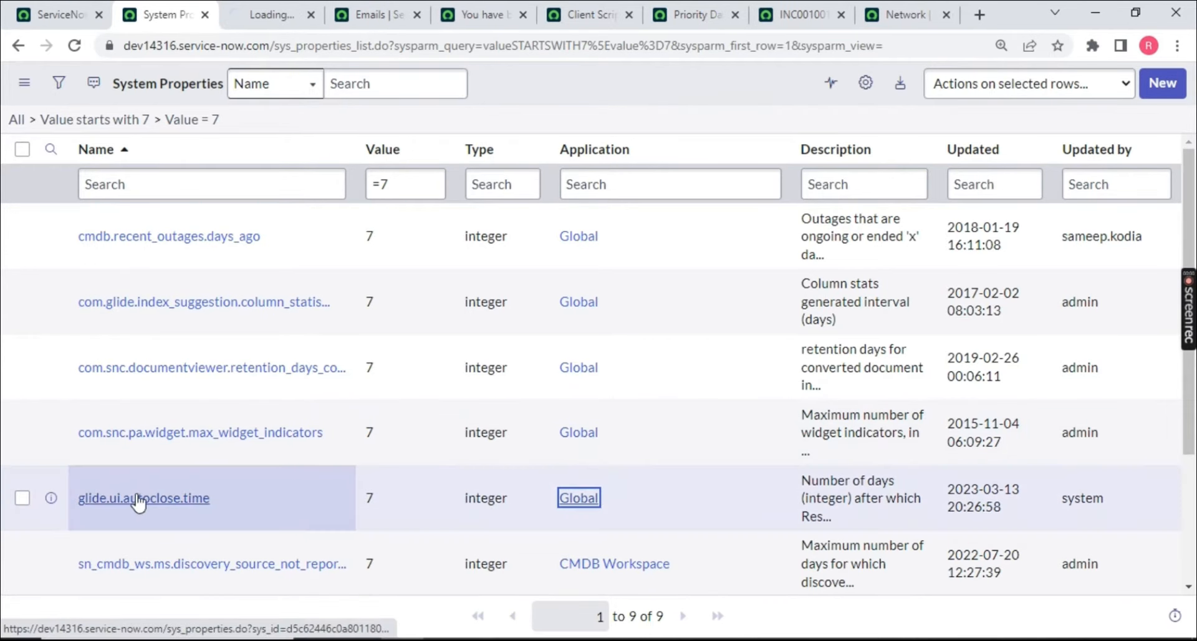
{"action": "left_click", "coordinate": [268, 14]}
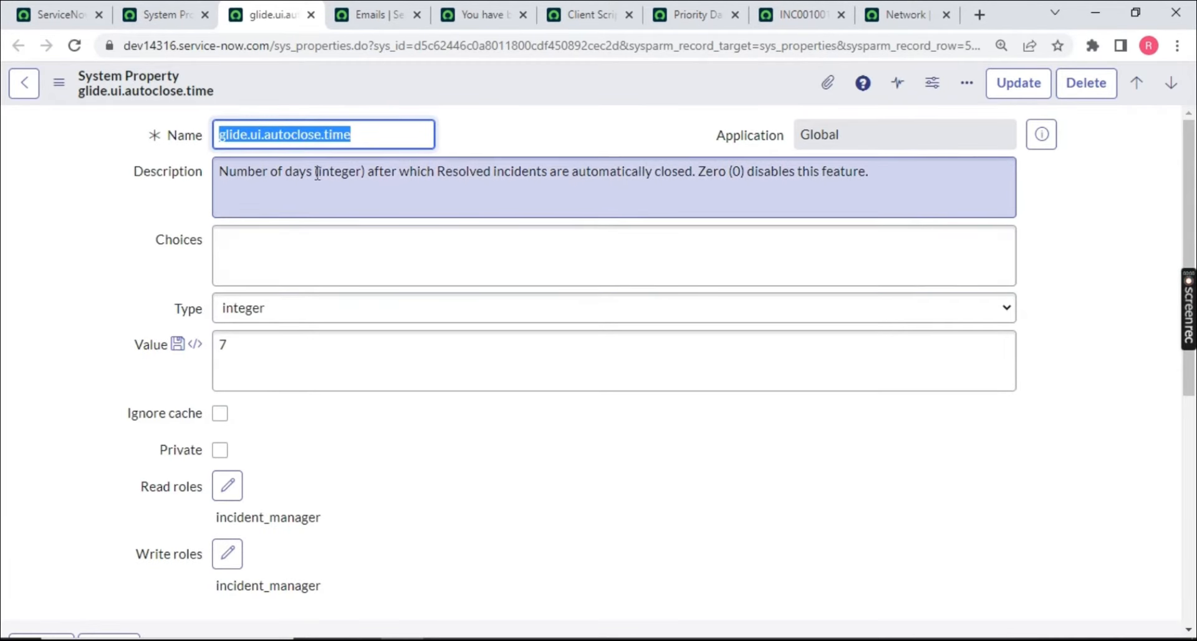
{"action": "left_click_drag", "start_coordinate": [369, 170], "coordinate": [699, 171]}
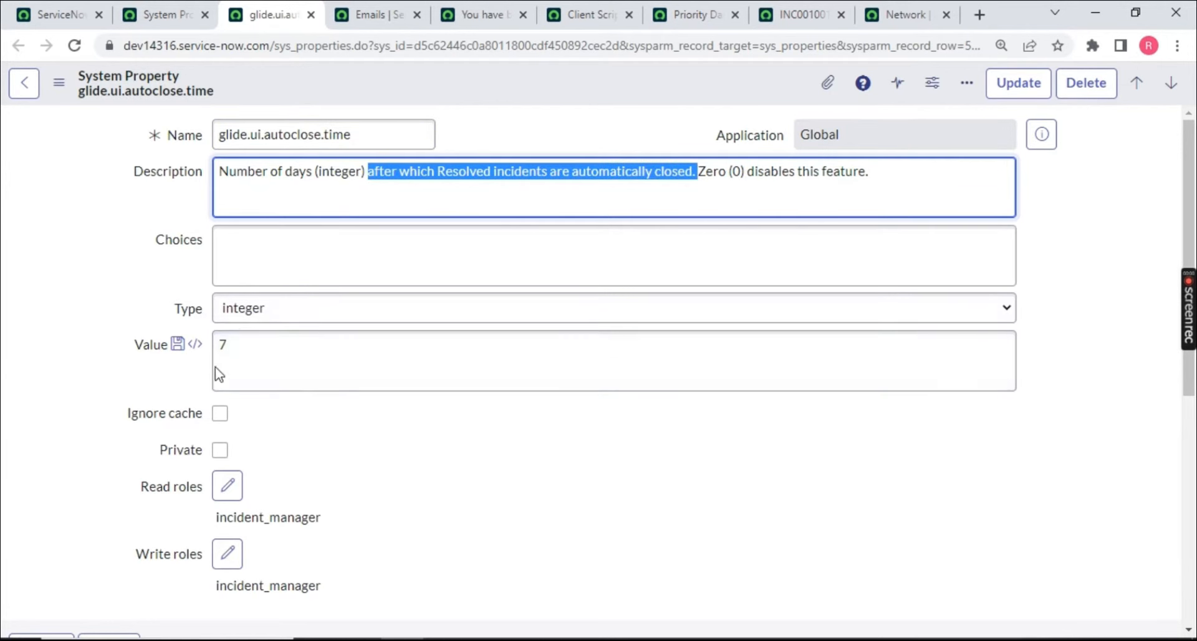
{"action": "left_click_drag", "start_coordinate": [240, 340], "coordinate": [217, 345]}
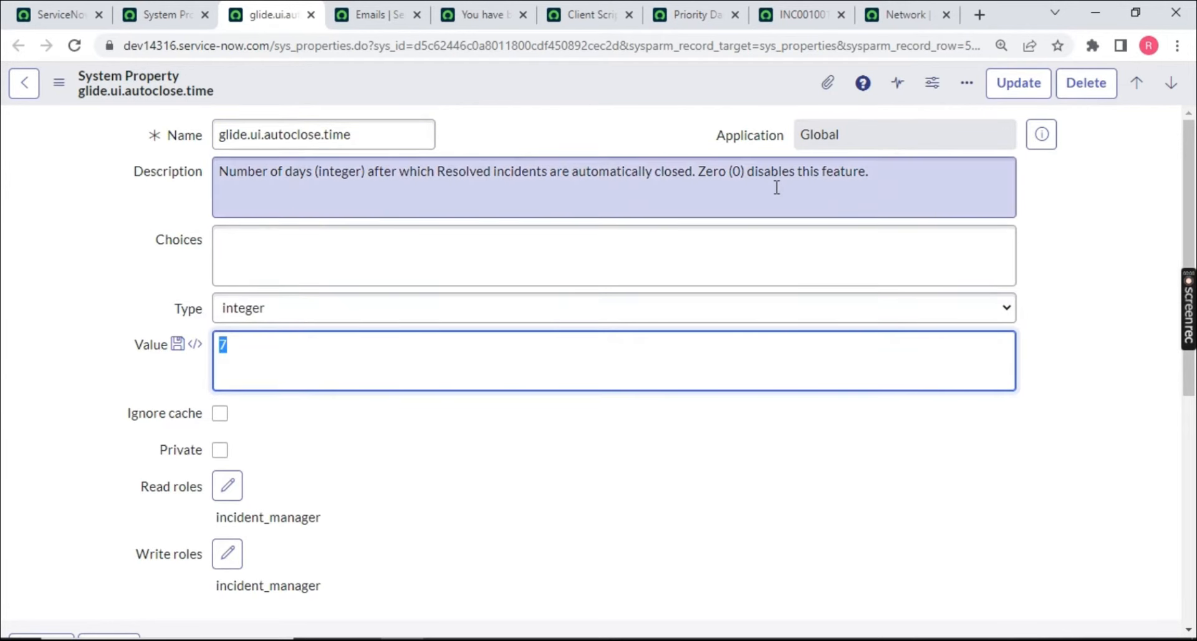
{"action": "left_click", "coordinate": [321, 366]}
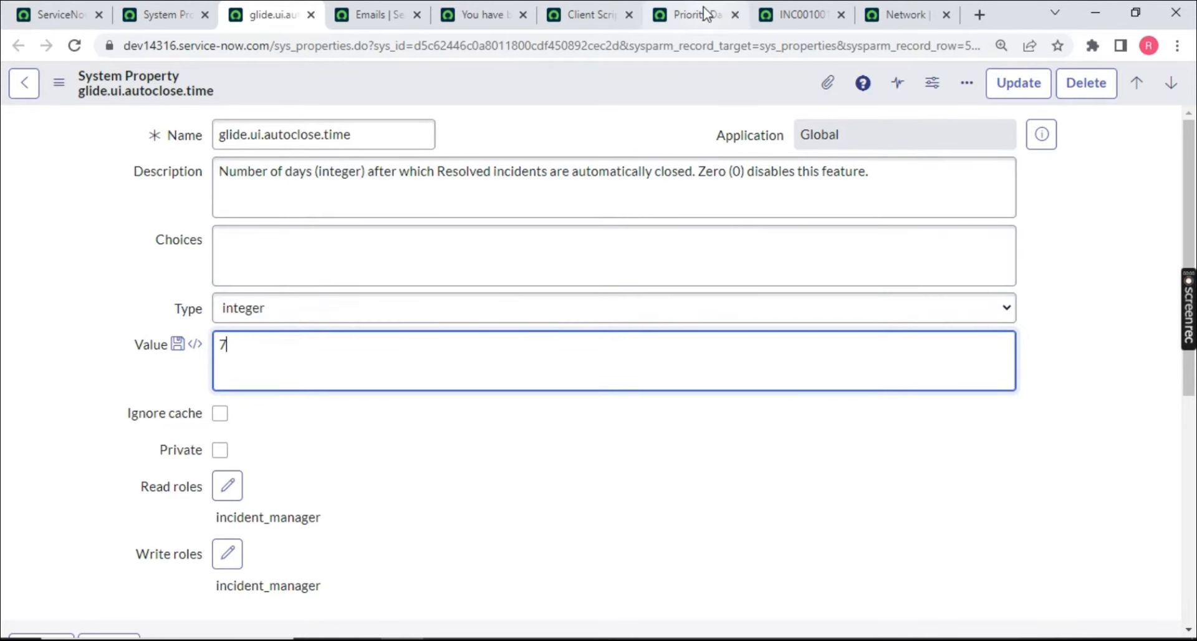
Return to the Wifi incident record and review its State and assignment fields
{"action": "left_click", "coordinate": [818, 12]}
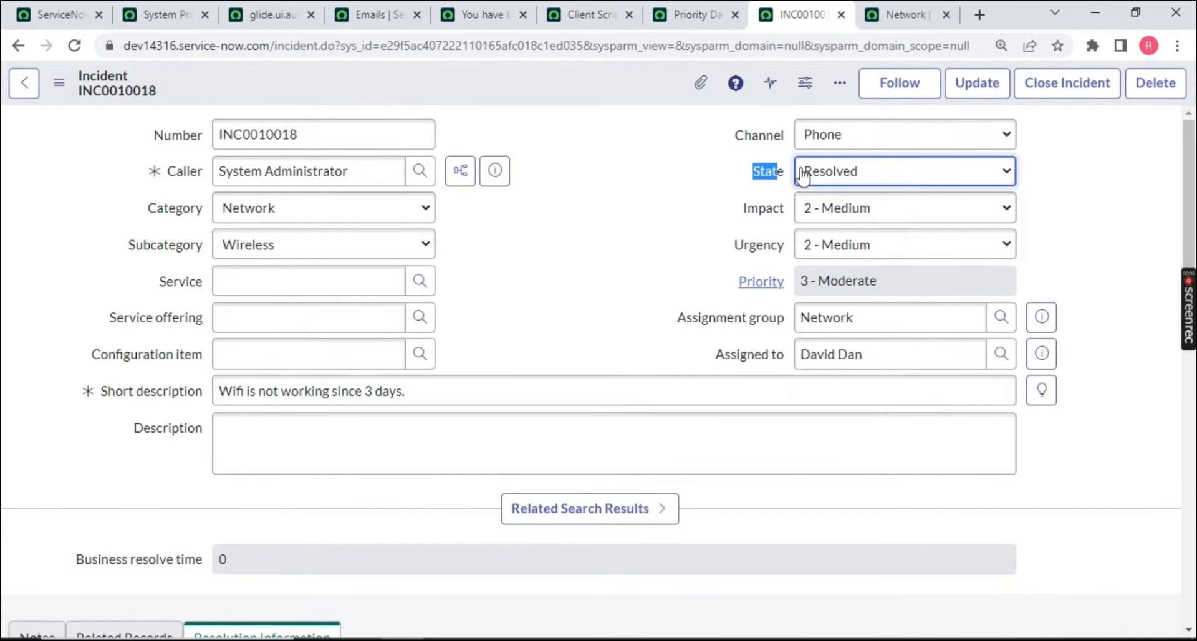
{"action": "left_click", "coordinate": [828, 134]}
{"action": "left_click", "coordinate": [671, 253]}
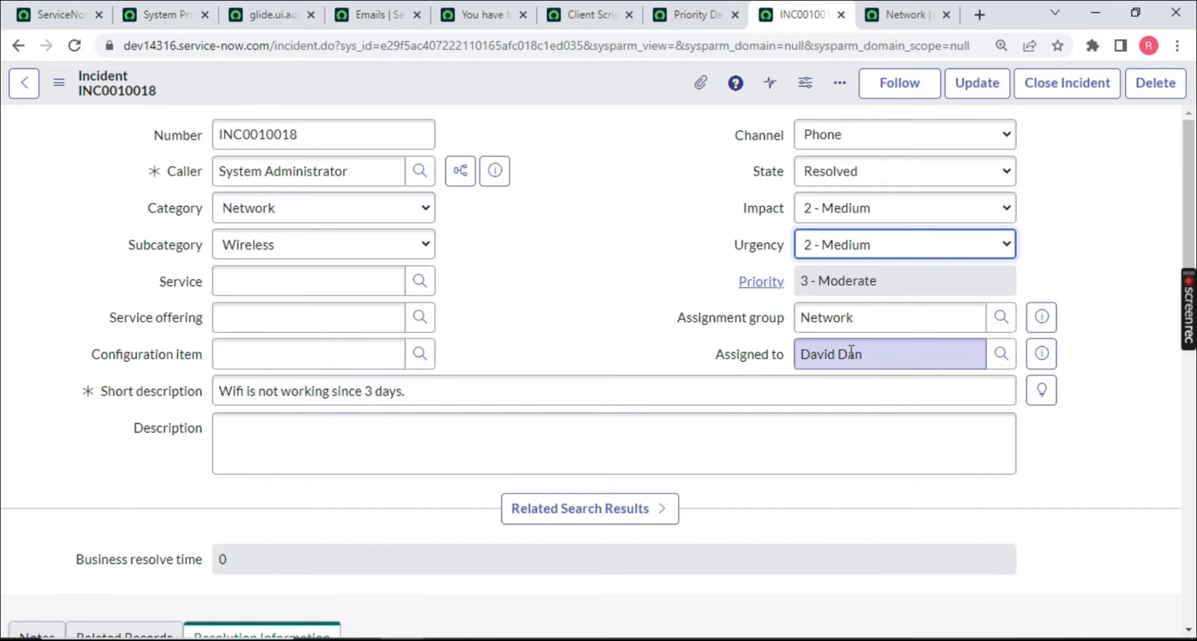
{"action": "left_click", "coordinate": [669, 321]}
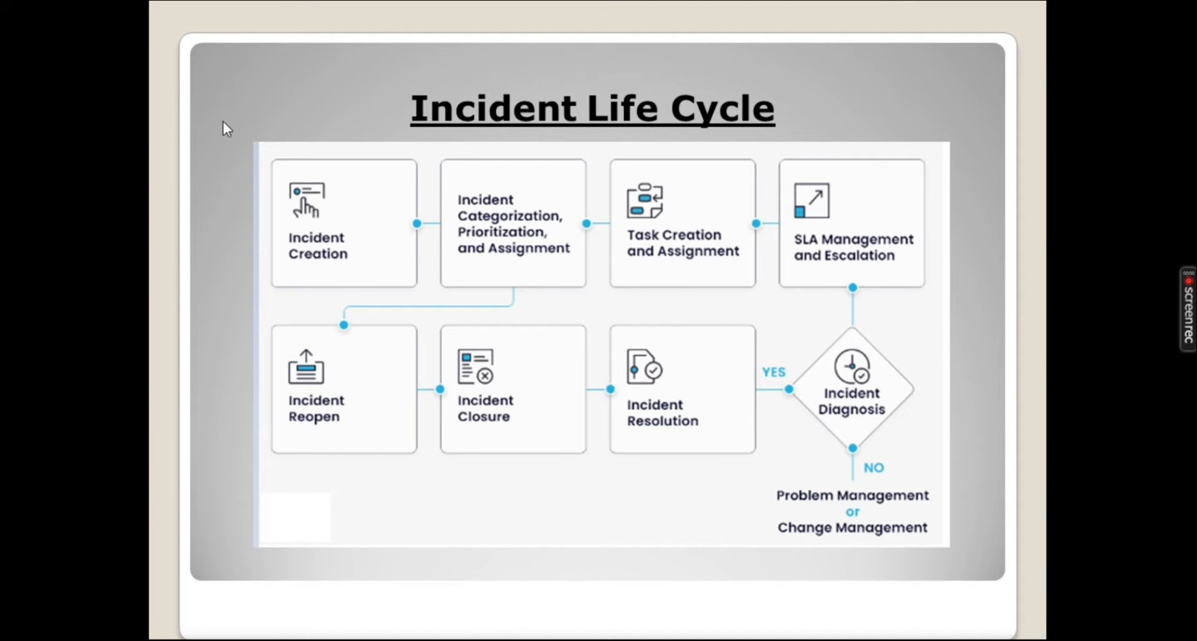
{"action": "left_click", "coordinate": [362, 224]}
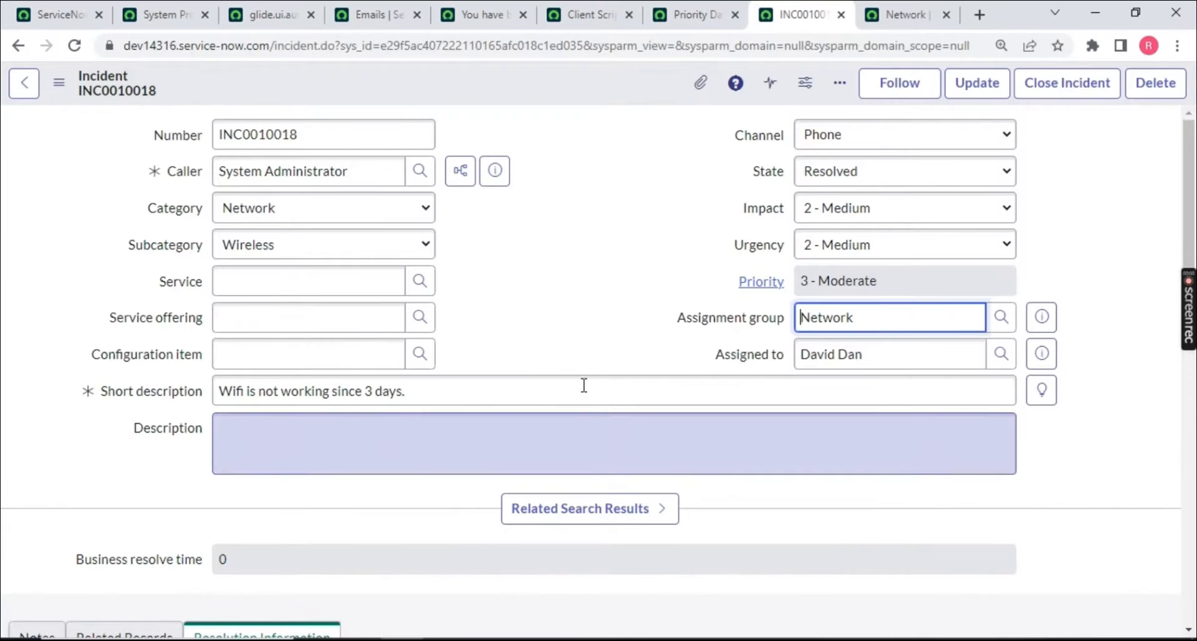
Set the Wifi incident's State to Closed, save the record, and check whether State can still be edited
{"action": "left_click", "coordinate": [873, 171]}
{"action": "left_click", "coordinate": [857, 259]}
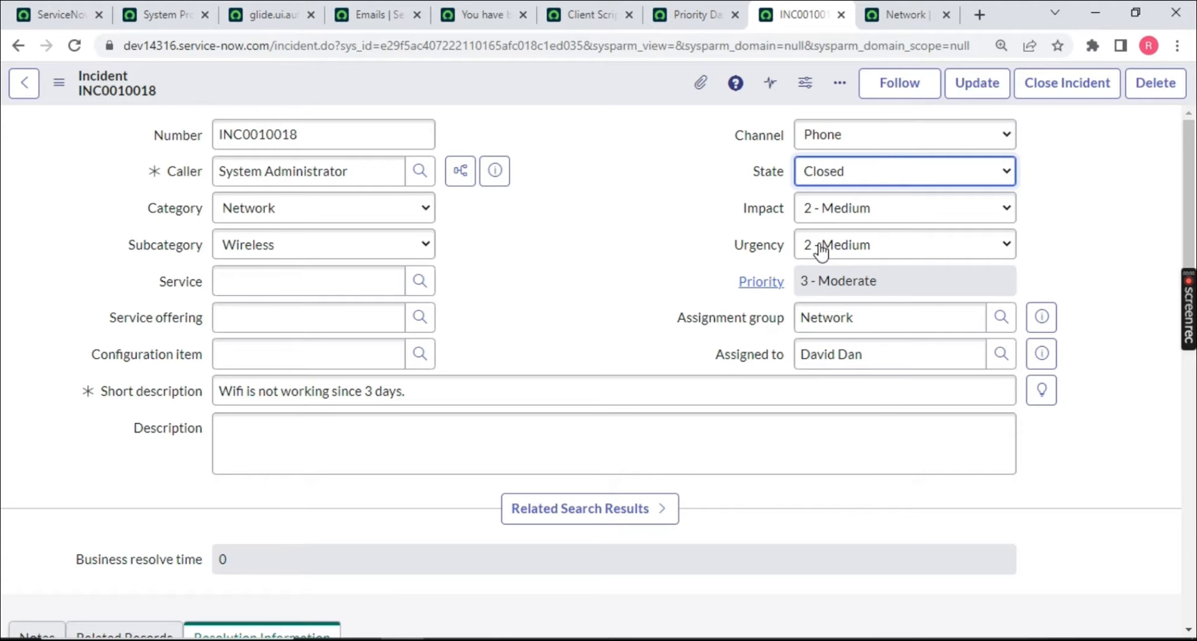
{"action": "right_click", "coordinate": [527, 85]}
{"action": "left_click", "coordinate": [558, 92]}
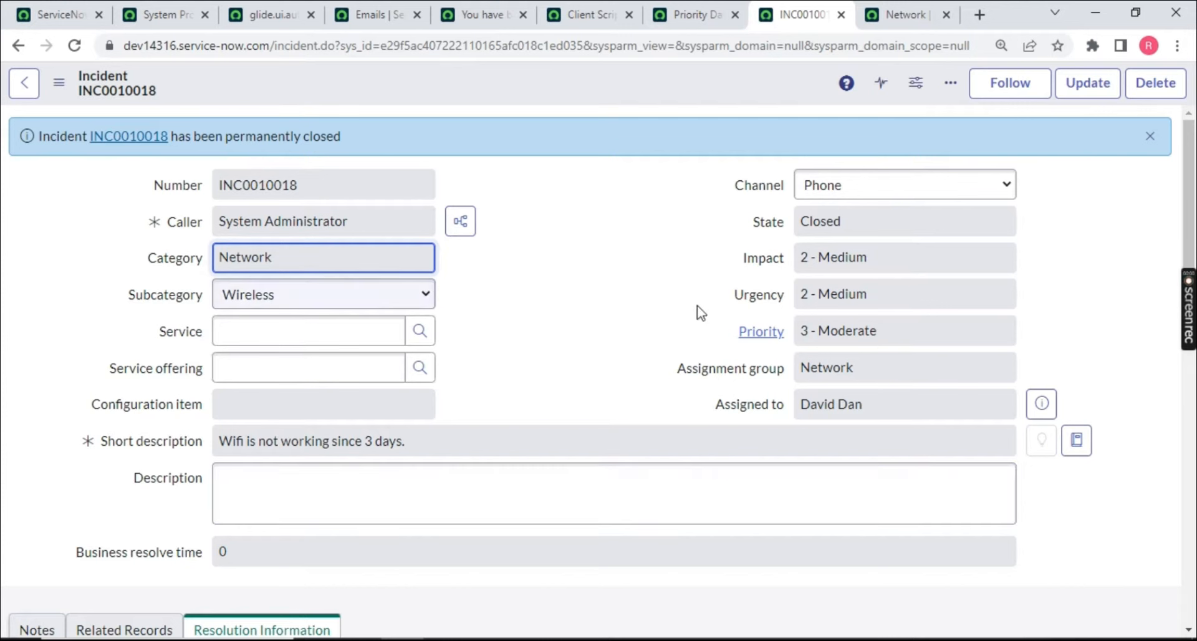
{"action": "left_click", "coordinate": [846, 220]}
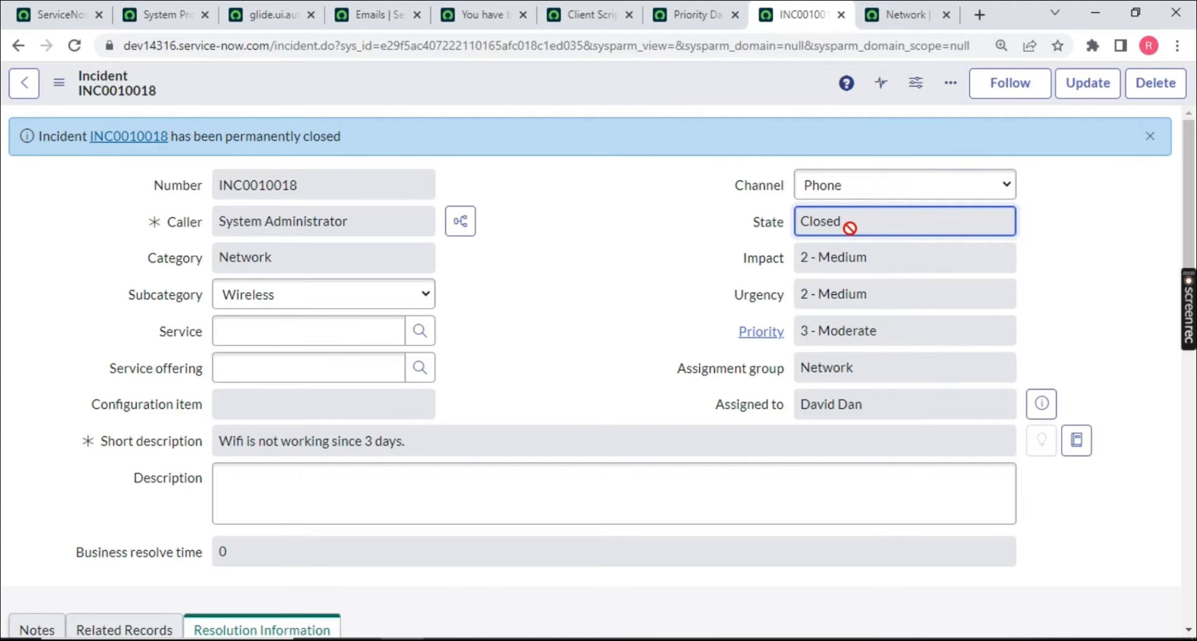
{"action": "key", "text": "alt+Tab"}
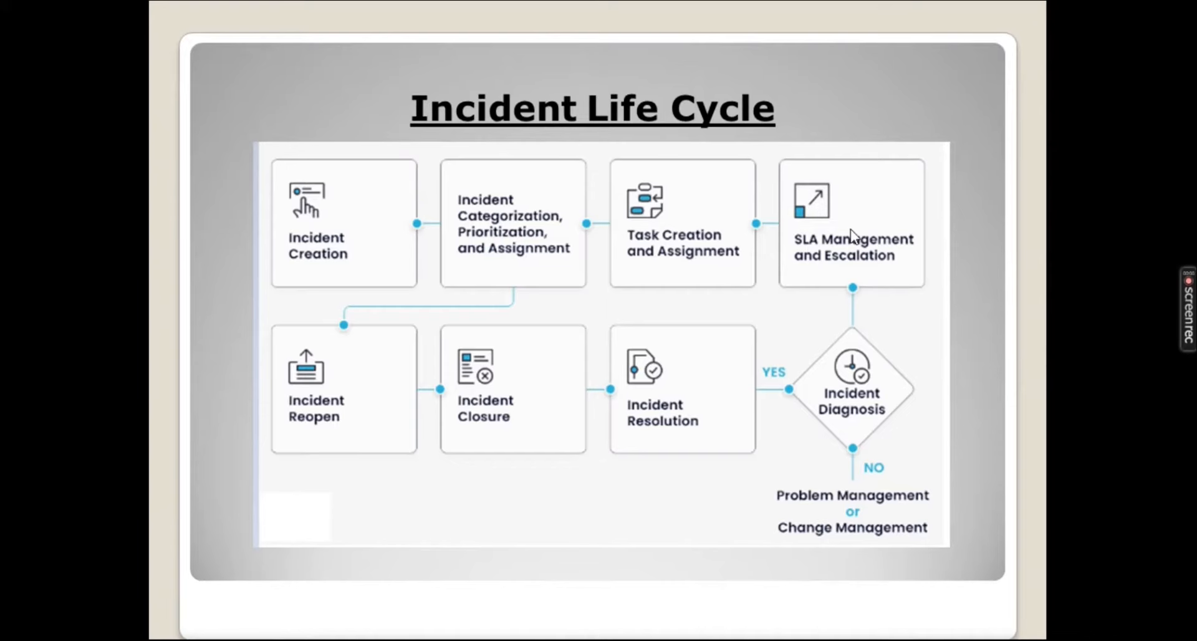
{"action": "left_click", "coordinate": [850, 229]}
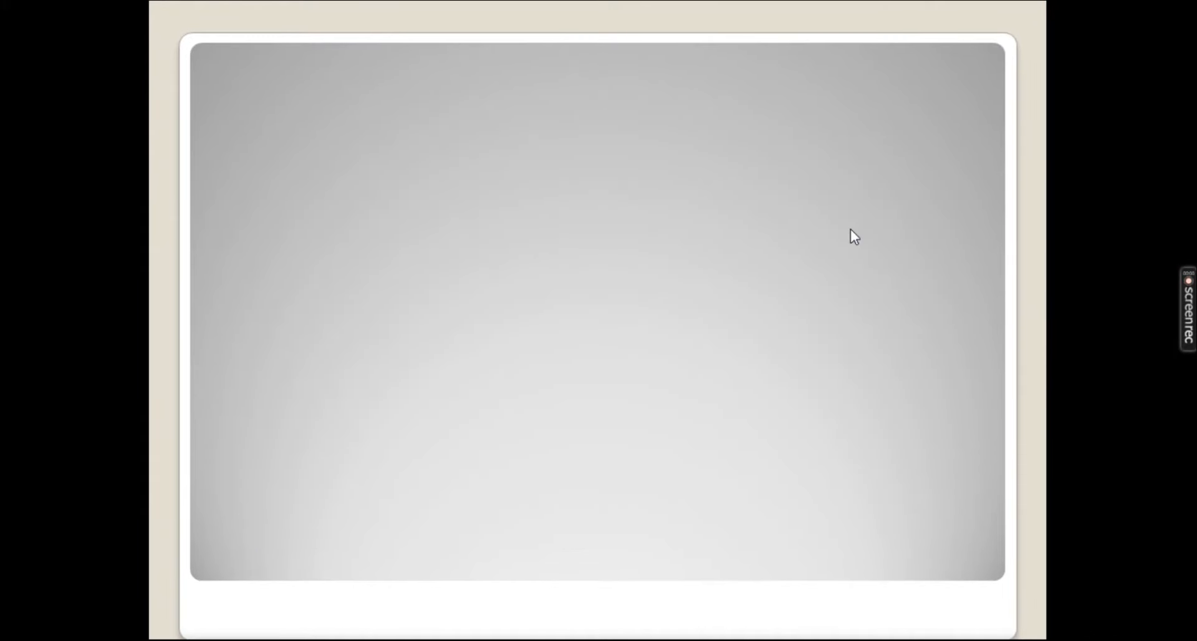
{"action": "left_click", "coordinate": [850, 230]}
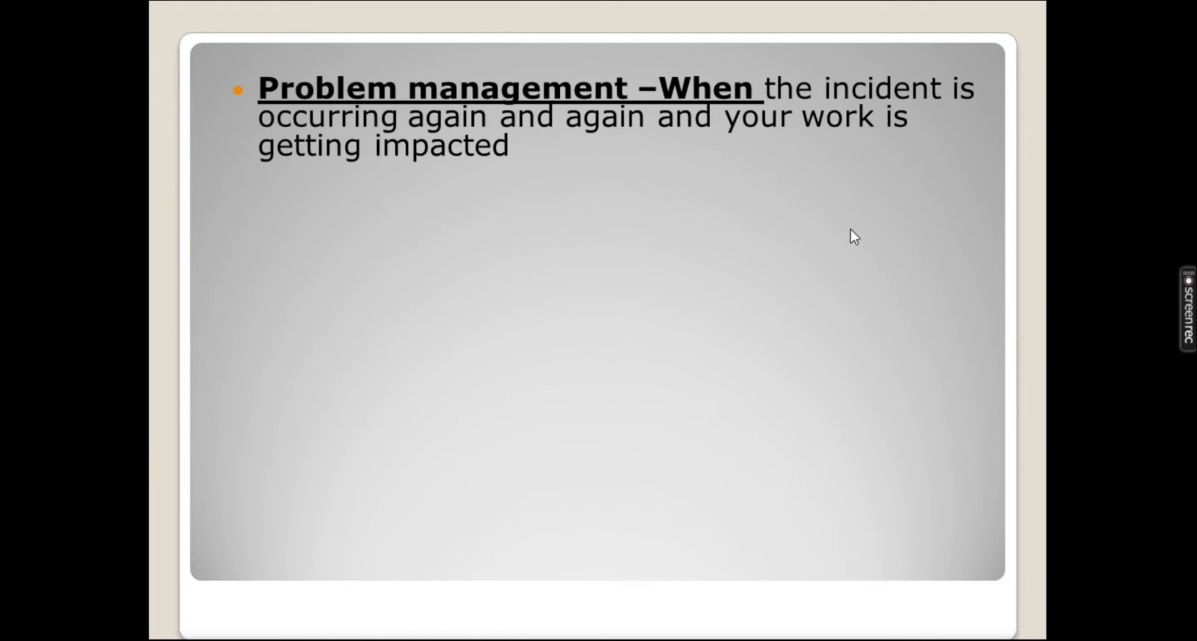
{"action": "key", "text": "alt+Tab"}
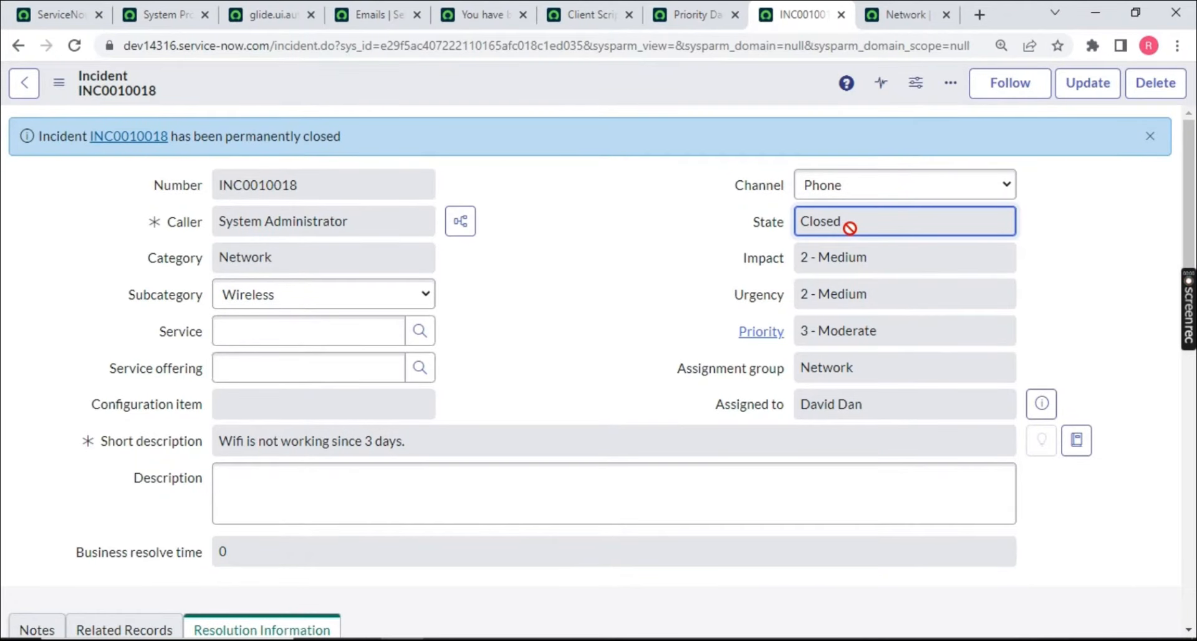
{"action": "key", "text": "alt"}
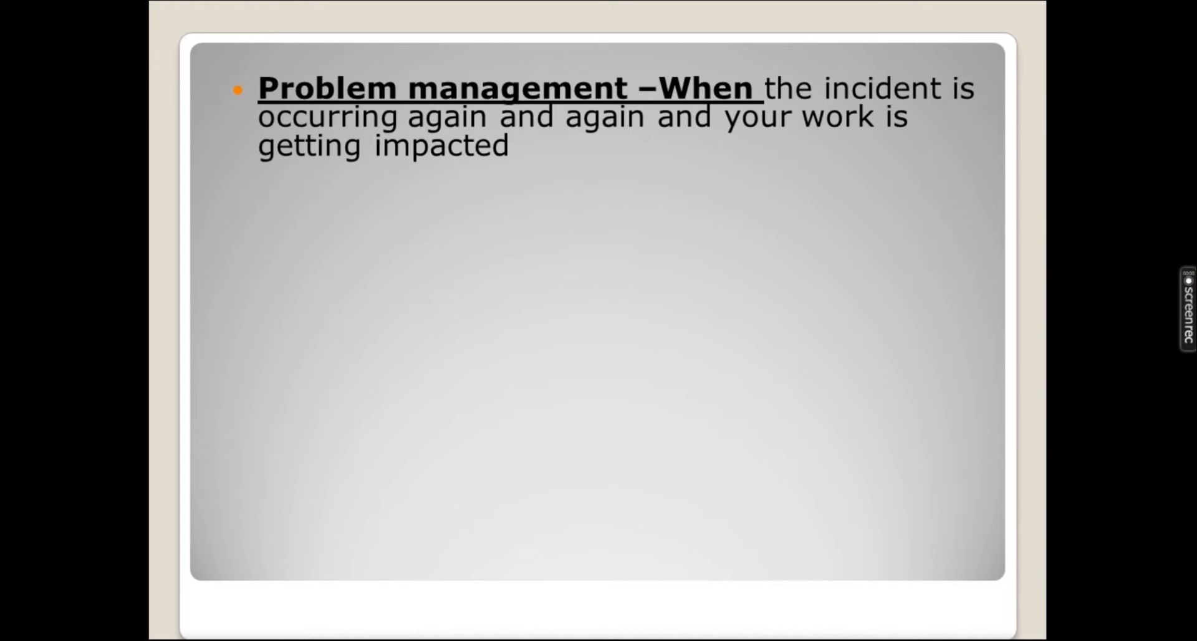
{"action": "key", "text": "Right"}
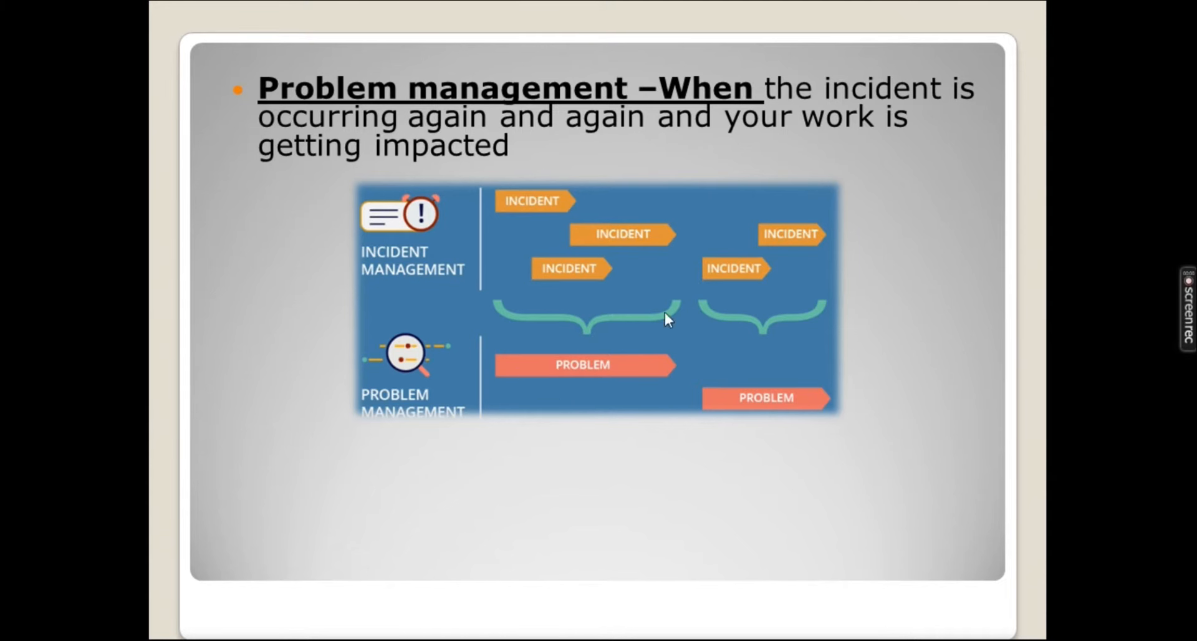
{"action": "left_click", "coordinate": [816, 279]}
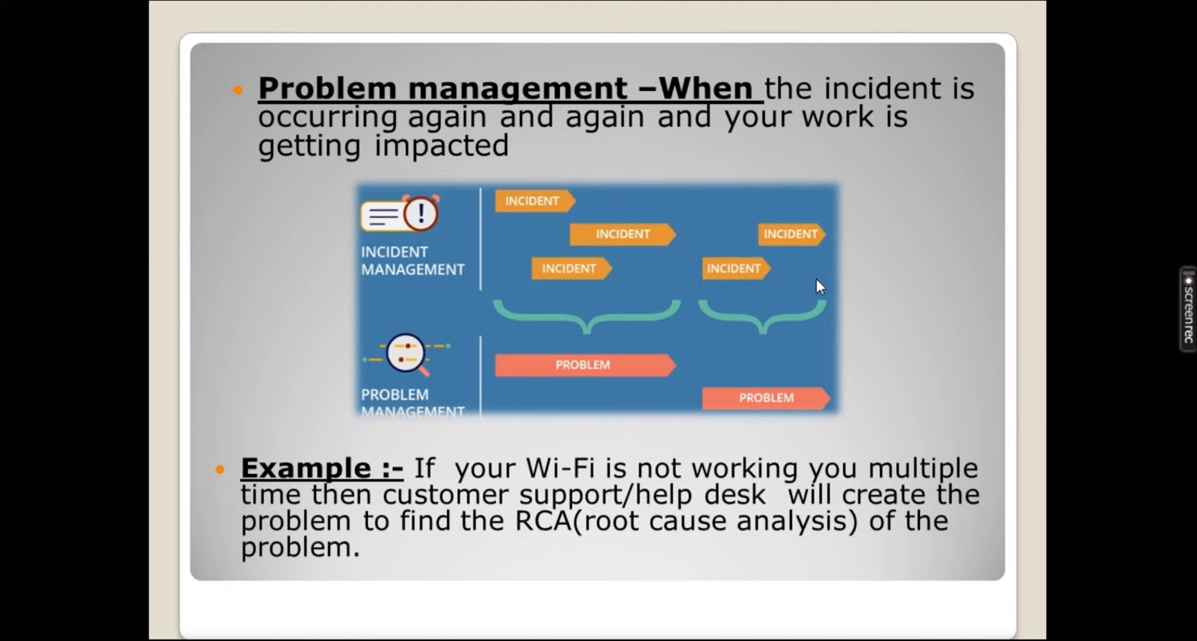
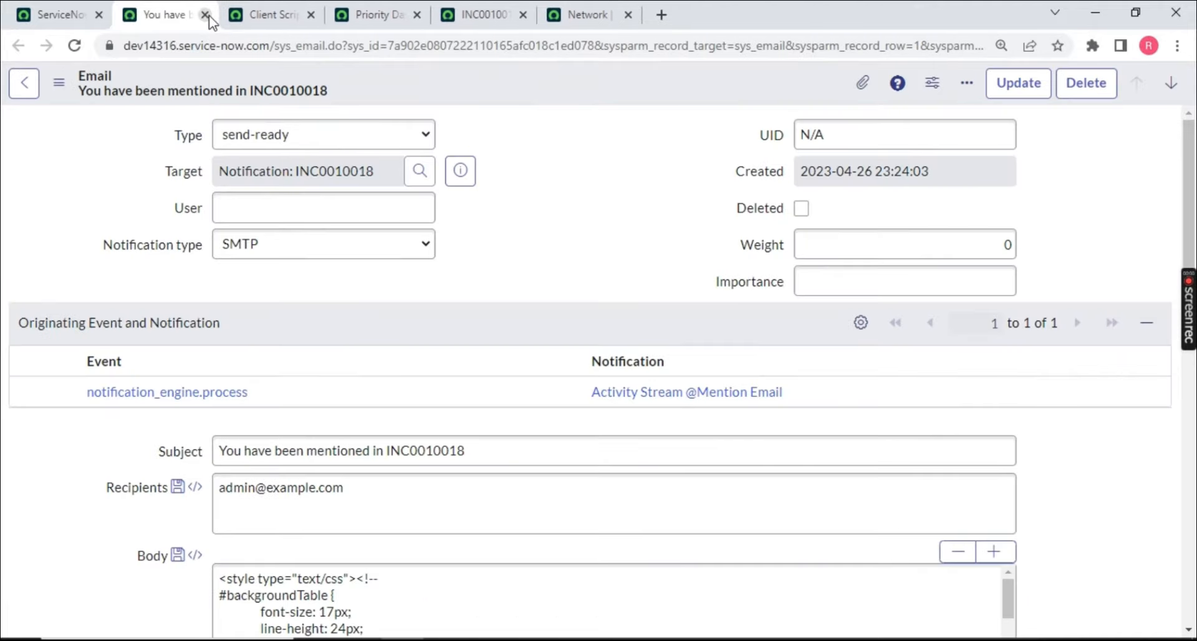
Close the mention email, Client Scripts and Priority Data Lookup tabs to get back to the closed incident
{"action": "left_click", "coordinate": [209, 17]}
{"action": "left_click", "coordinate": [206, 16]}
{"action": "left_click", "coordinate": [206, 16]}
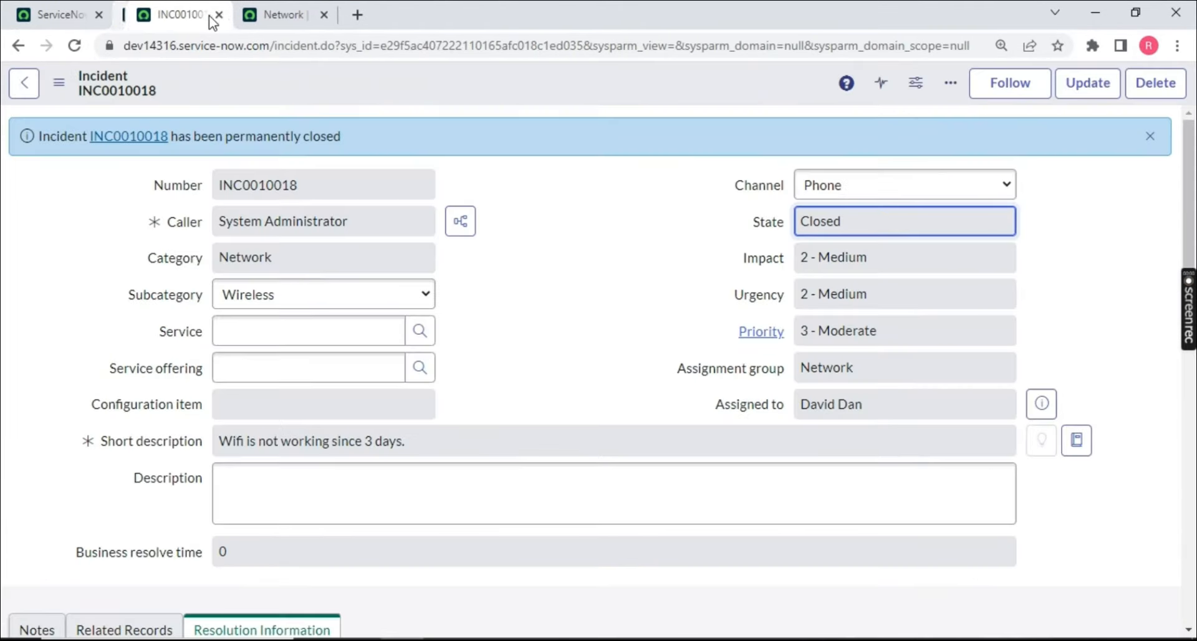
Find the Problem module in the application navigator and open a blank problem form in a separate tab
{"action": "left_click", "coordinate": [41, 18]}
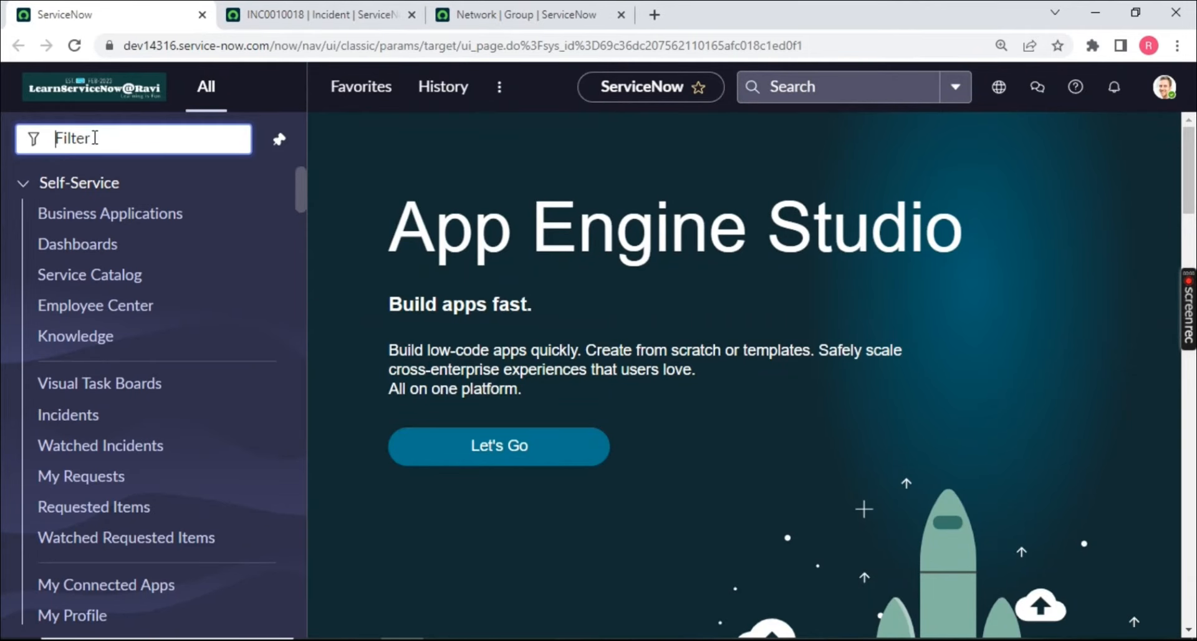
{"action": "type", "text": "proble"}
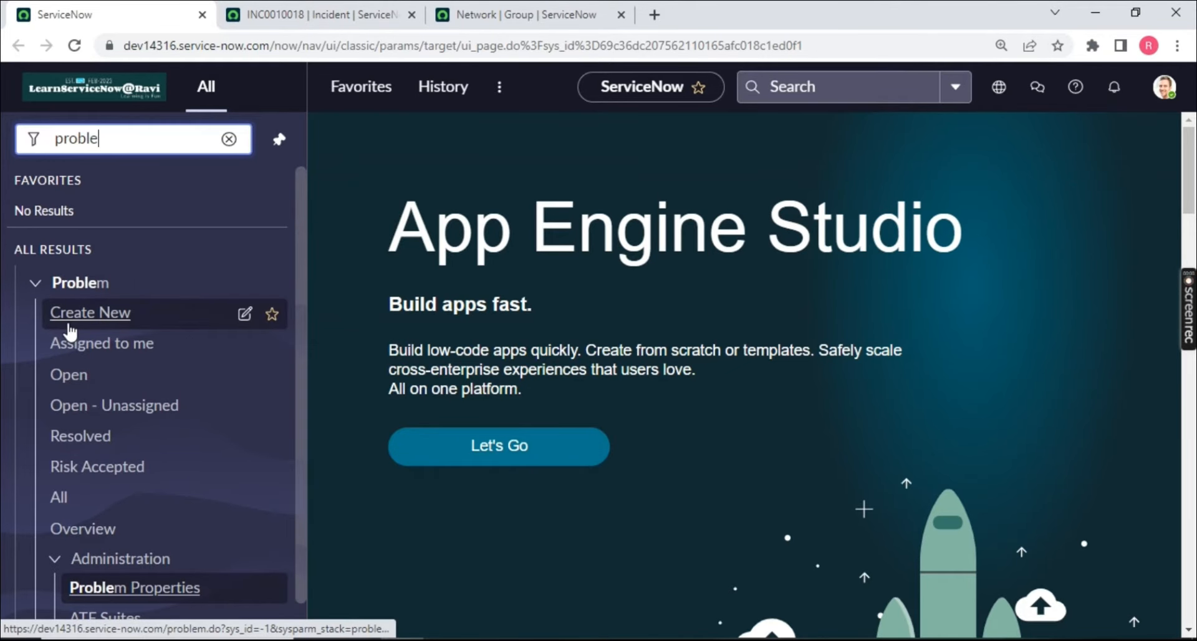
{"action": "left_click", "coordinate": [98, 317]}
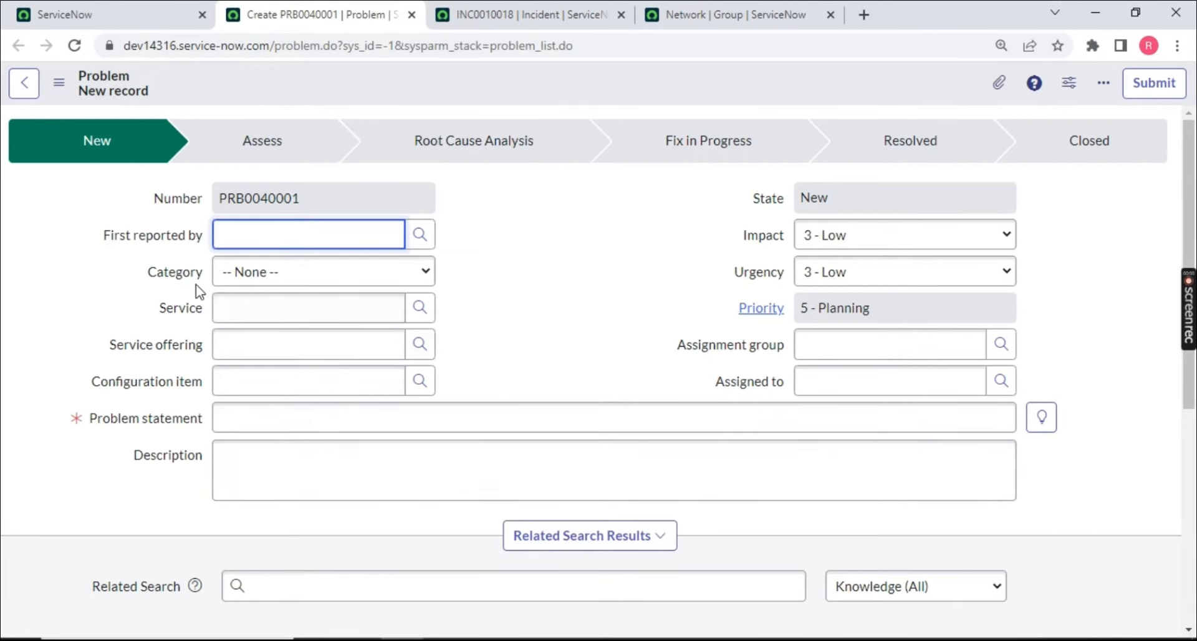
Choose INC0000002 as First reported by on the blank problem form, and close the form without submitting it
{"action": "left_click", "coordinate": [429, 242]}
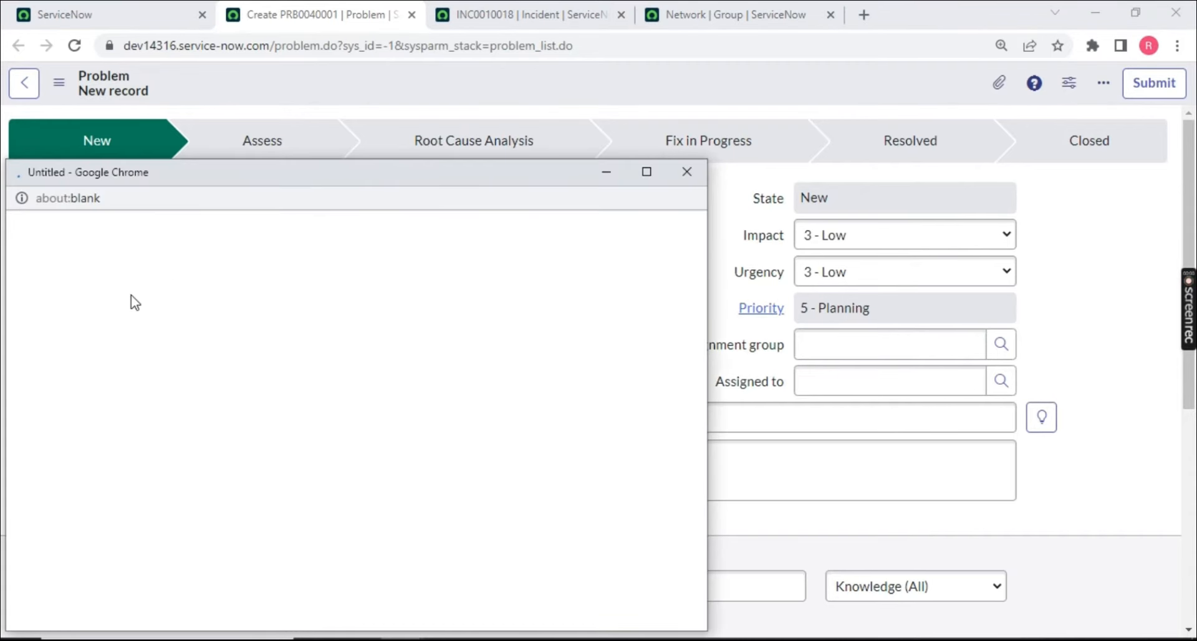
{"action": "left_click", "coordinate": [94, 336]}
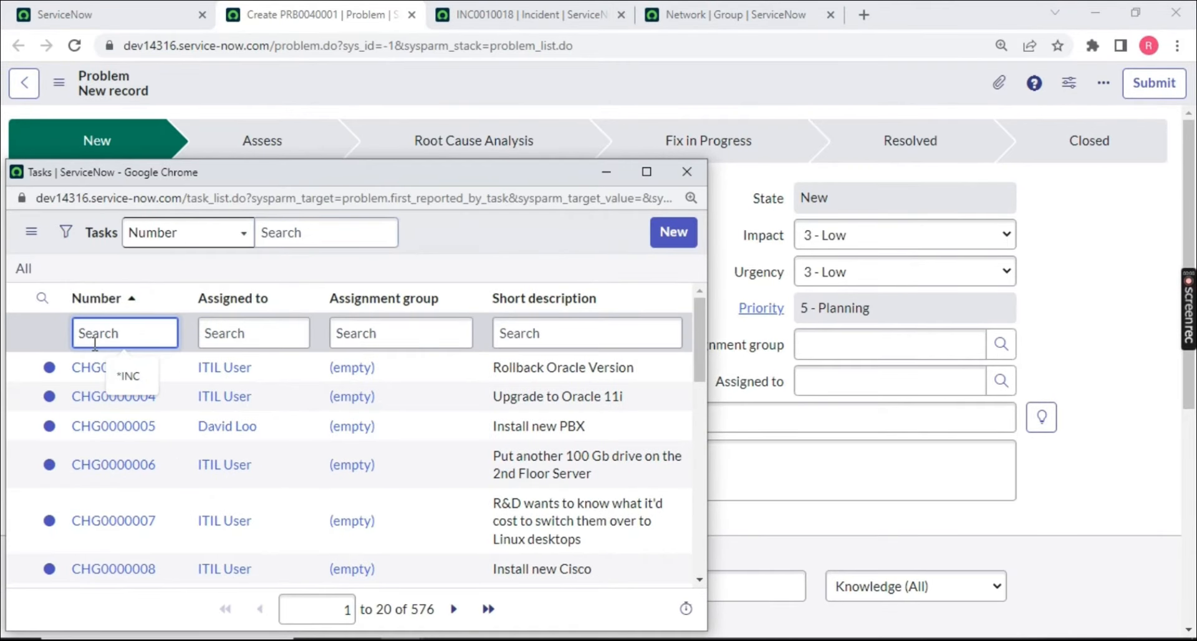
{"action": "type", "text": "Inc"}
{"action": "key", "text": "Return"}
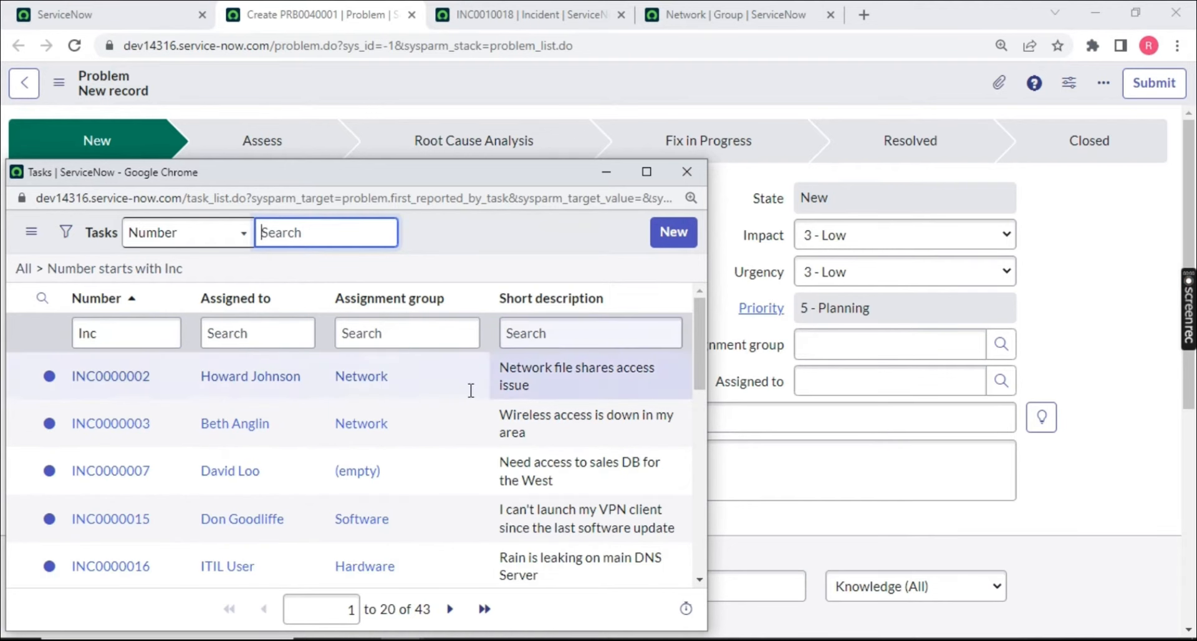
{"action": "left_click", "coordinate": [109, 375]}
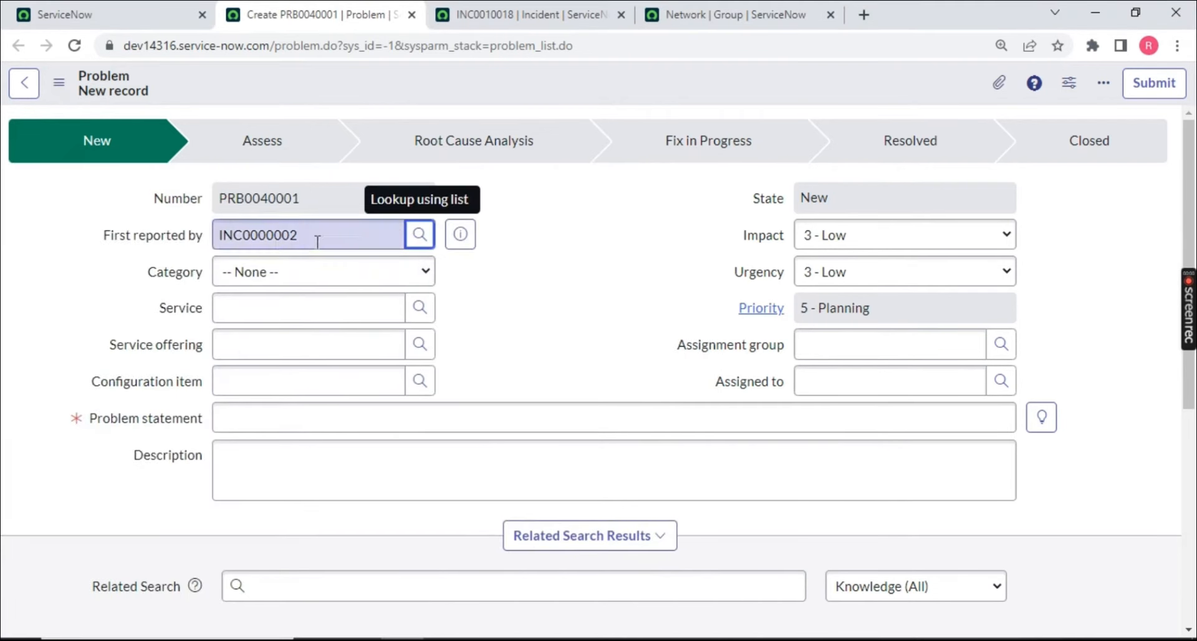
{"action": "left_click_drag", "start_coordinate": [315, 238], "coordinate": [206, 235]}
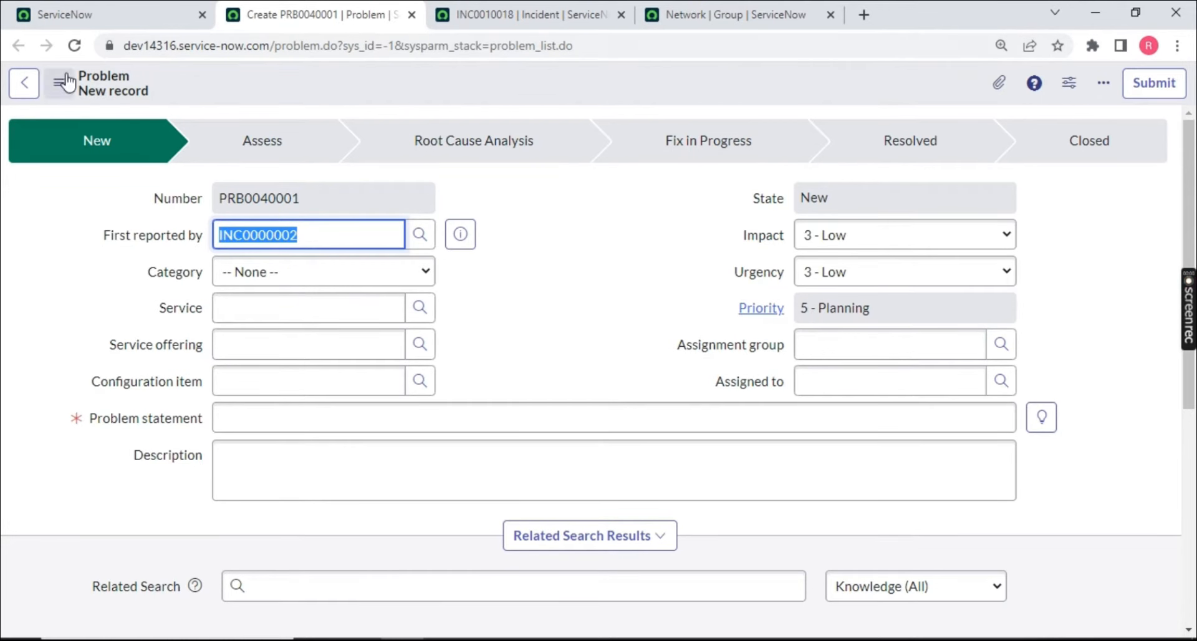
{"action": "left_click", "coordinate": [411, 14]}
{"action": "left_click", "coordinate": [662, 141]}
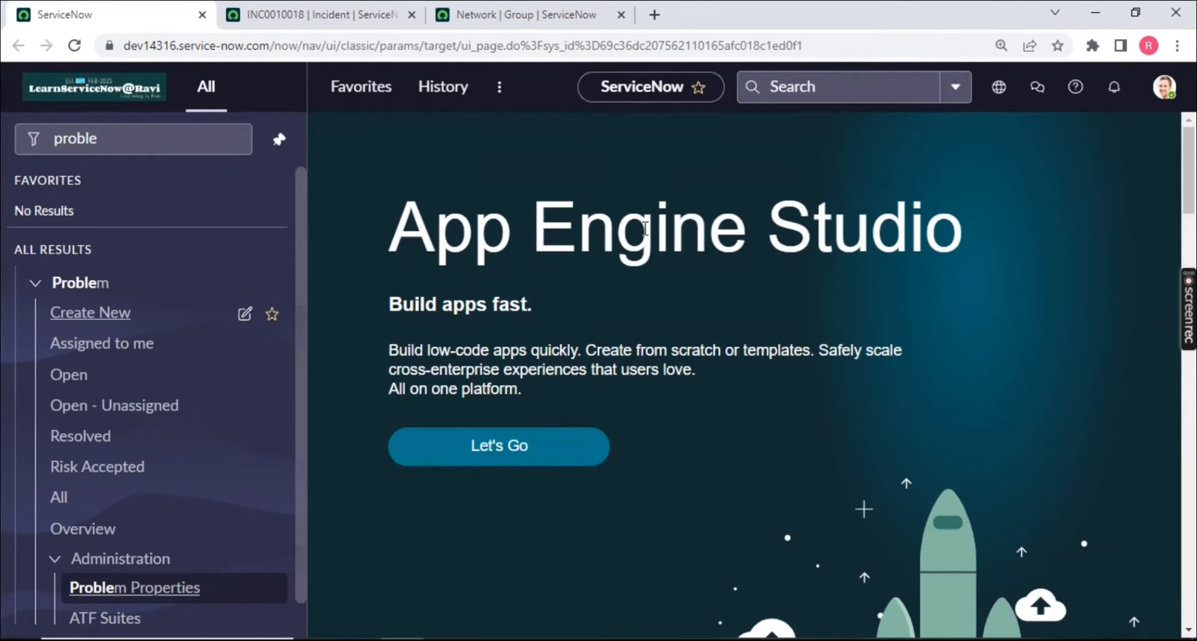
{"action": "scroll", "coordinate": [102, 368], "scroll_direction": "down", "scroll_amount": 1}
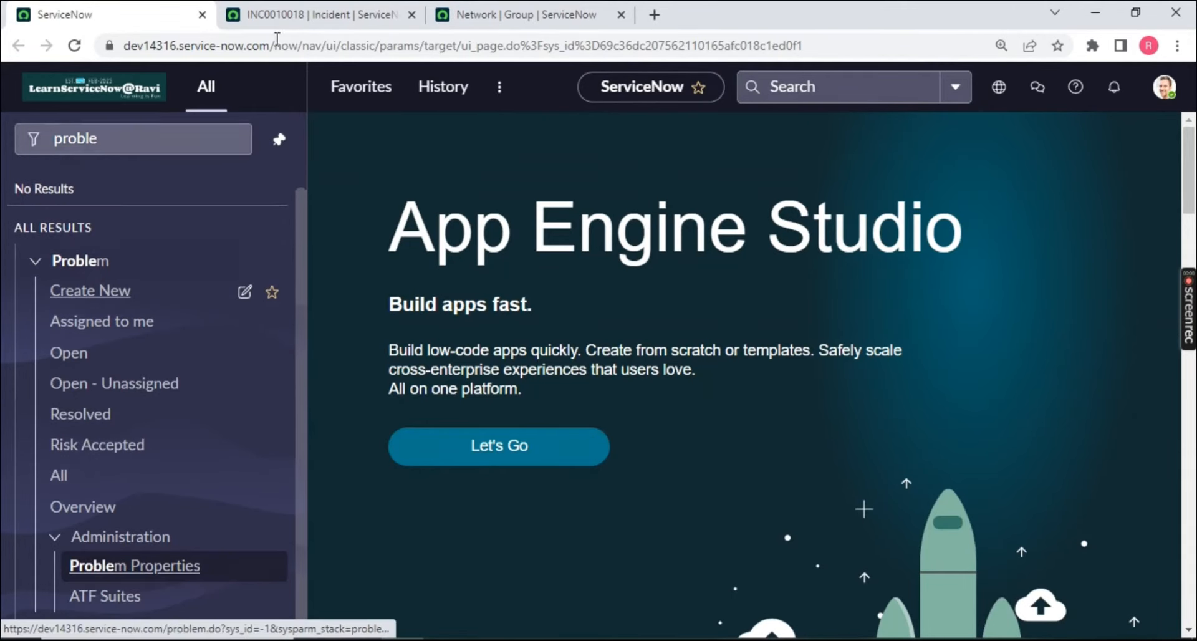
Replace the closed incident's sys_id in its URL with -1 to open a blank incident form
{"action": "left_click", "coordinate": [312, 14]}
{"action": "left_click_drag", "start_coordinate": [394, 45], "coordinate": [1193, 50]}
{"action": "key", "text": "BackSpace"}
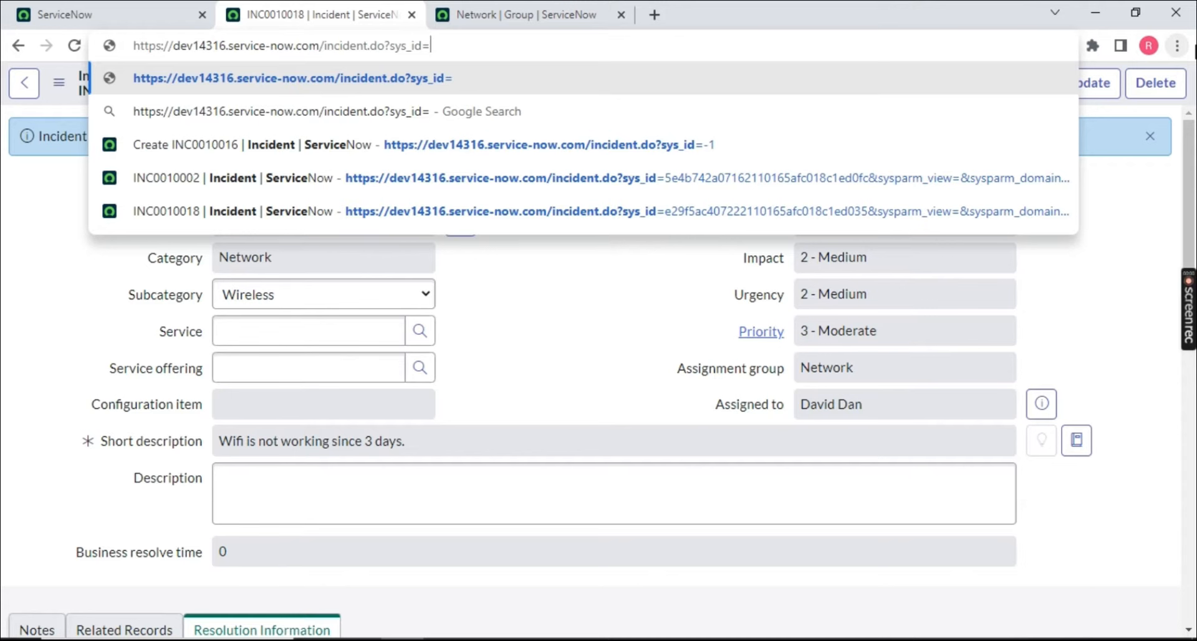
{"action": "type", "text": "-1"}
{"action": "key", "text": "Return"}
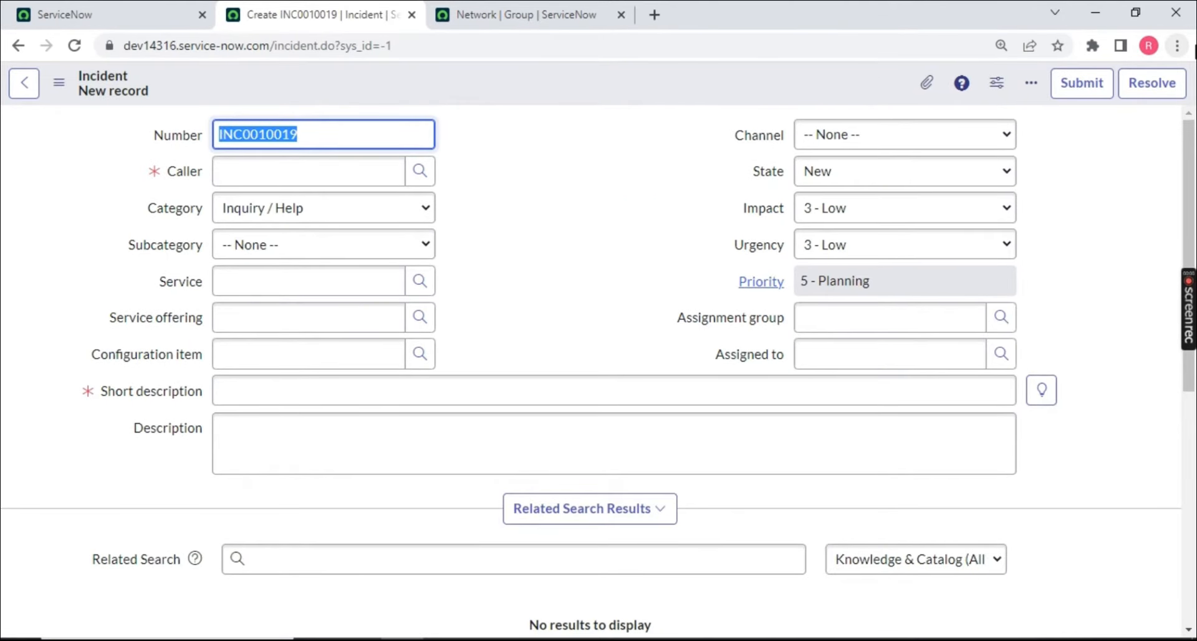
Select the first listed user as Caller and set Category to Network and Subcategory to Wireless on the new incident
{"action": "left_click", "coordinate": [419, 170]}
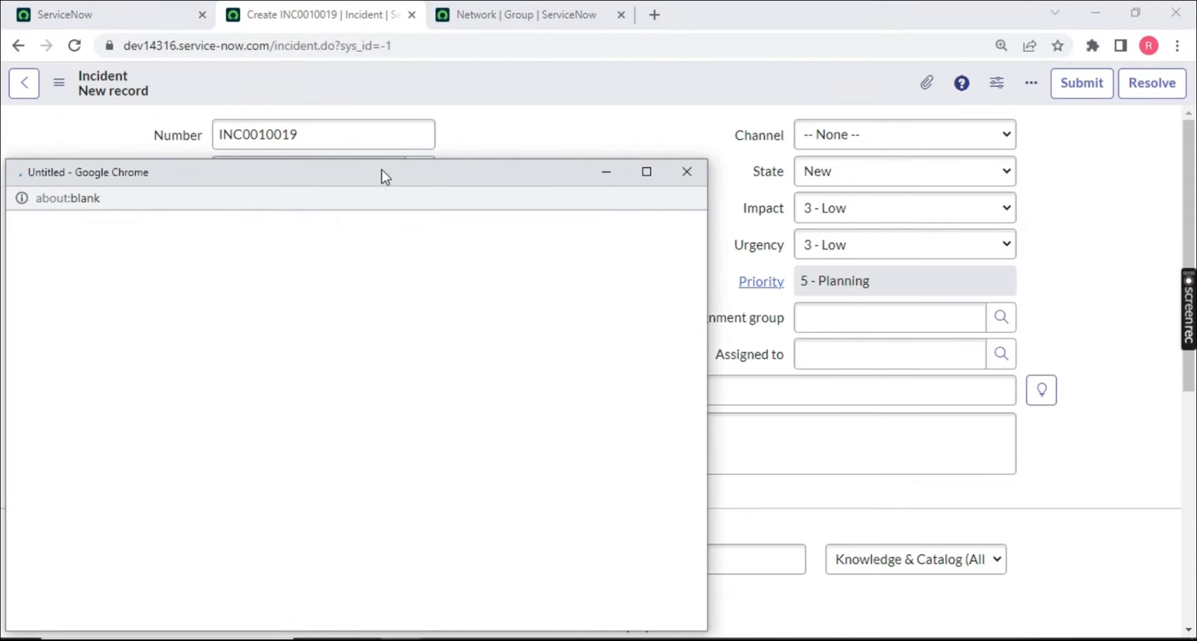
{"action": "left_click", "coordinate": [94, 368]}
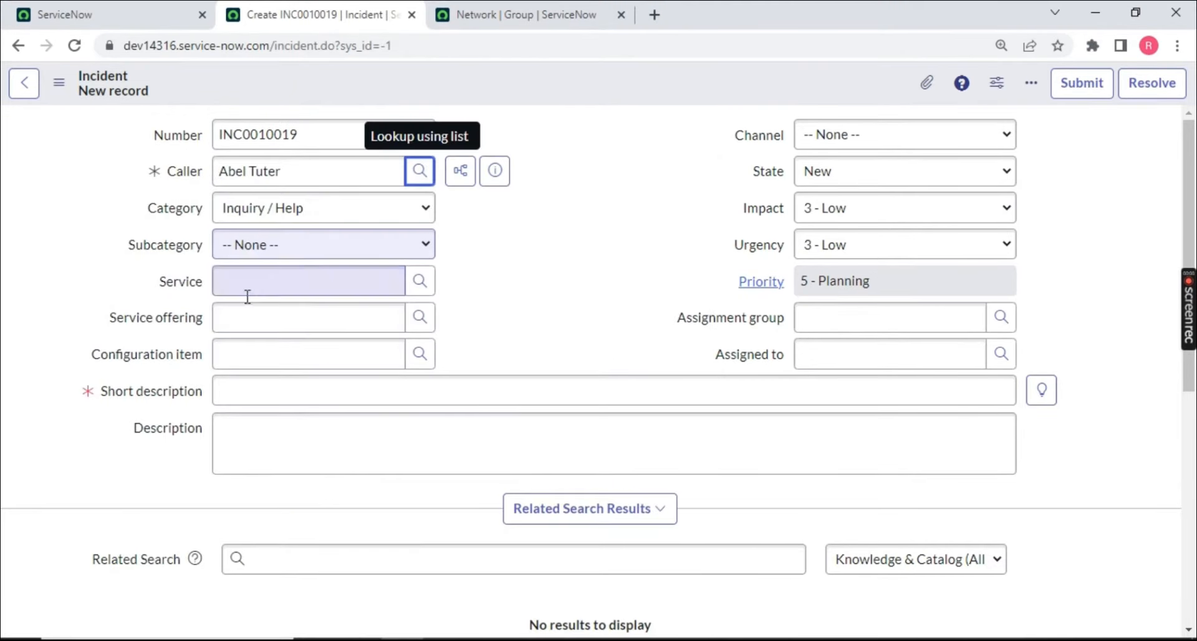
{"action": "left_click", "coordinate": [279, 210]}
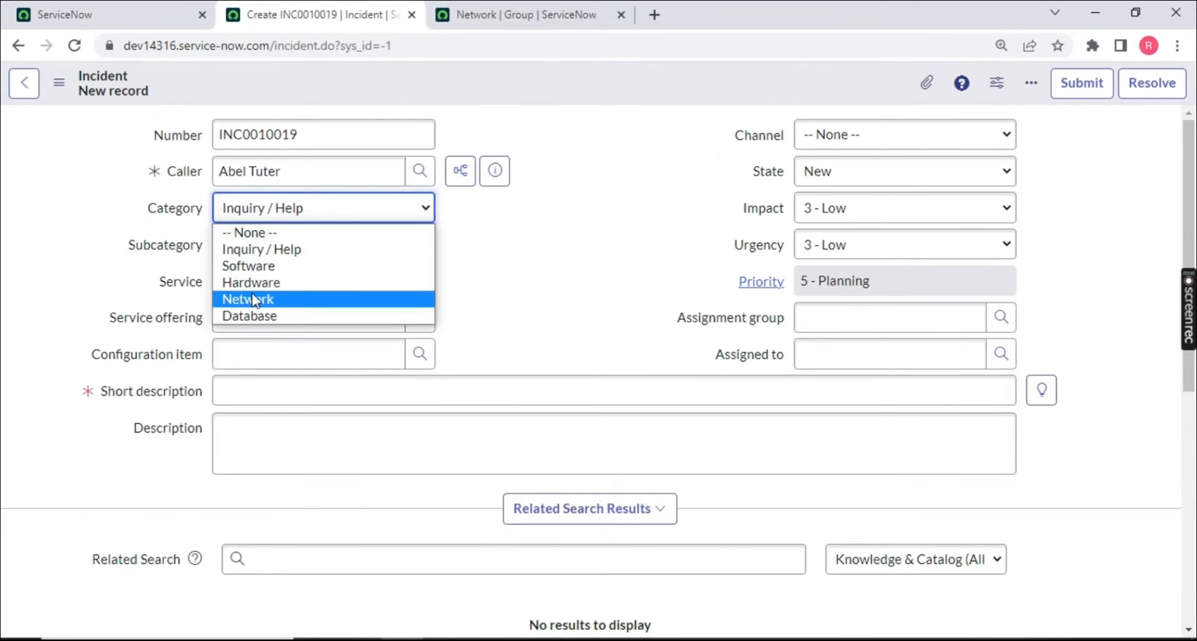
{"action": "left_click", "coordinate": [246, 299]}
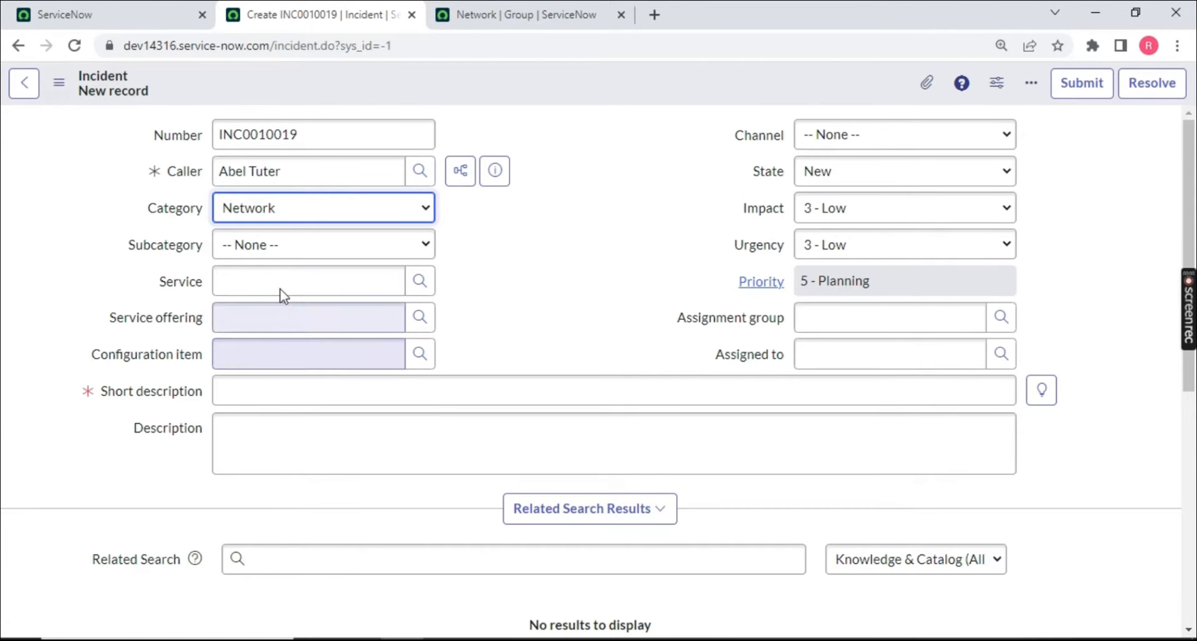
{"action": "left_click", "coordinate": [279, 244]}
{"action": "left_click", "coordinate": [254, 361]}
Enter the short description "User is facing issue again and again" and save the incident
{"action": "left_click", "coordinate": [255, 390]}
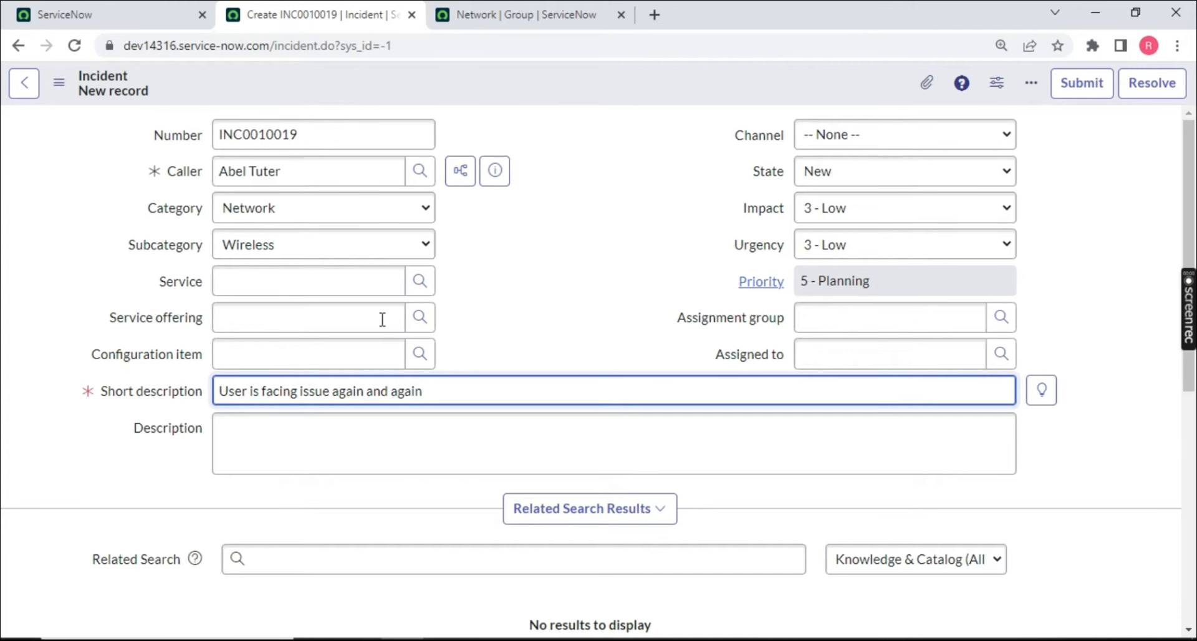
{"action": "right_click", "coordinate": [569, 88]}
{"action": "left_click", "coordinate": [598, 102]}
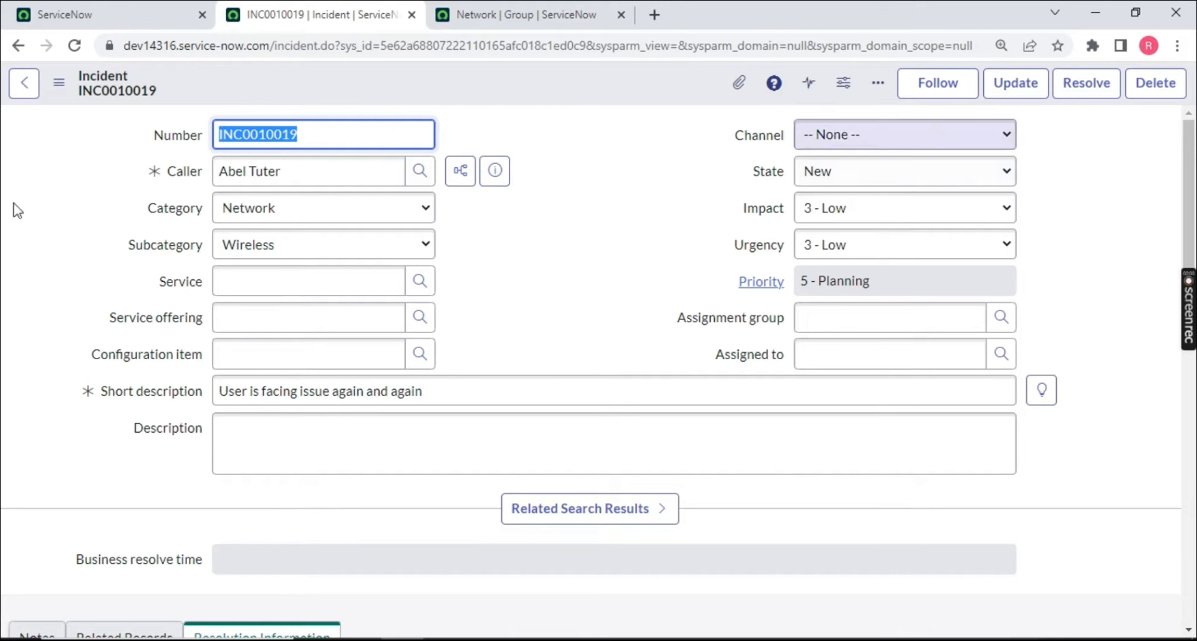
Create a problem from the saved incident and check its fields copied from the incident, including the problem statement
{"action": "right_click", "coordinate": [540, 90]}
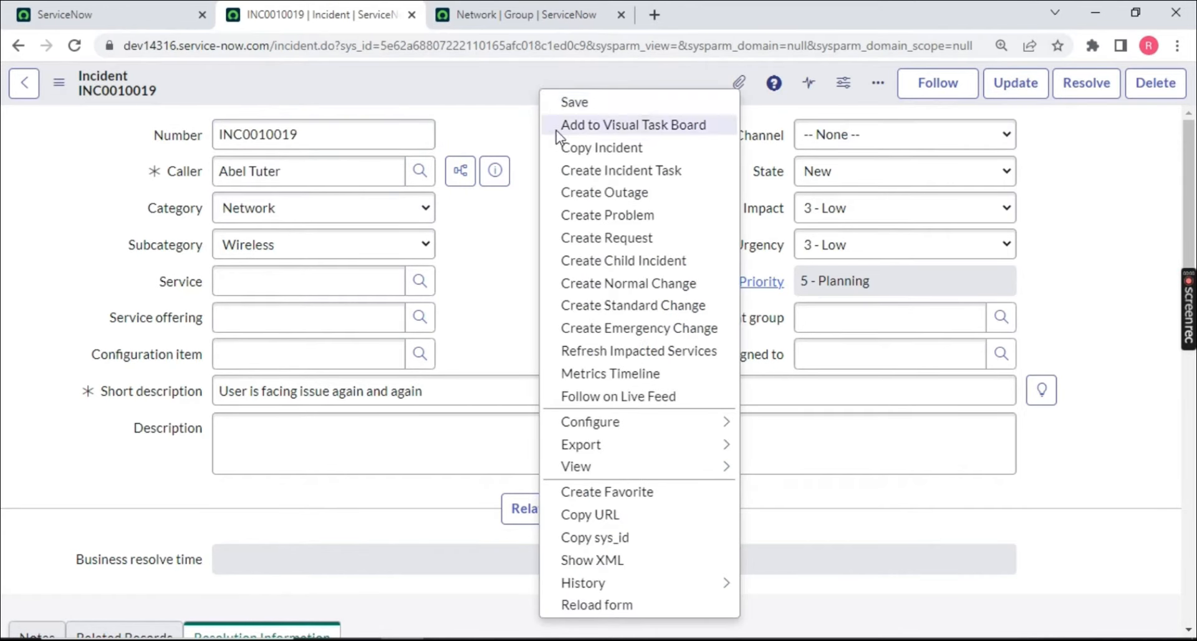
{"action": "left_click", "coordinate": [580, 219]}
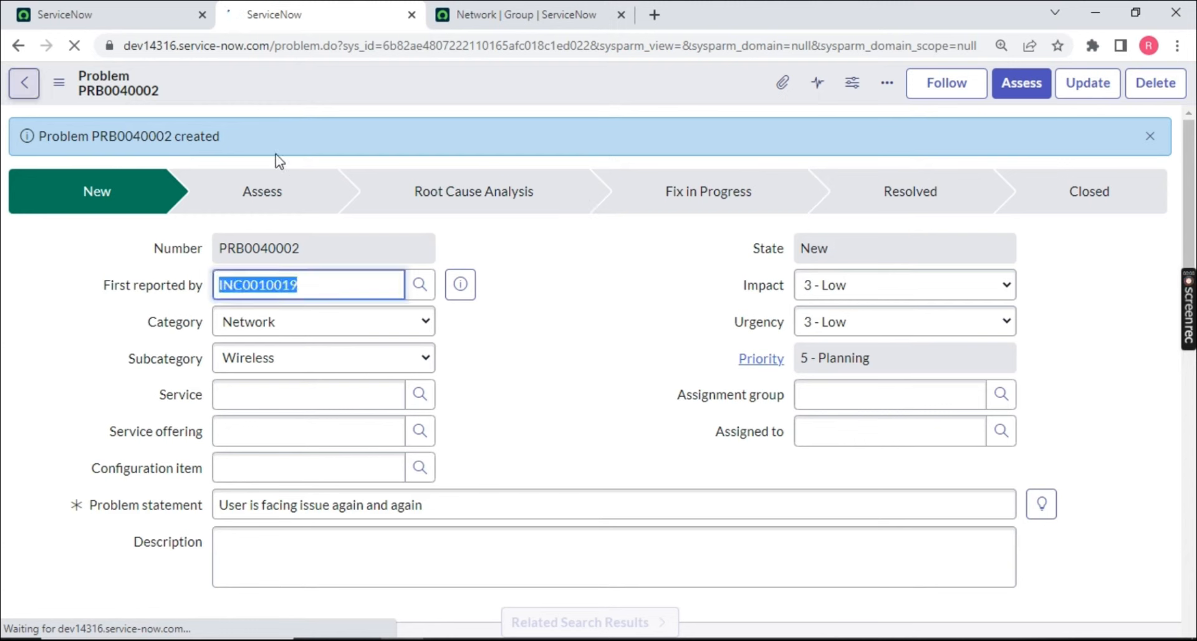
{"action": "left_click_drag", "start_coordinate": [220, 136], "coordinate": [37, 137]}
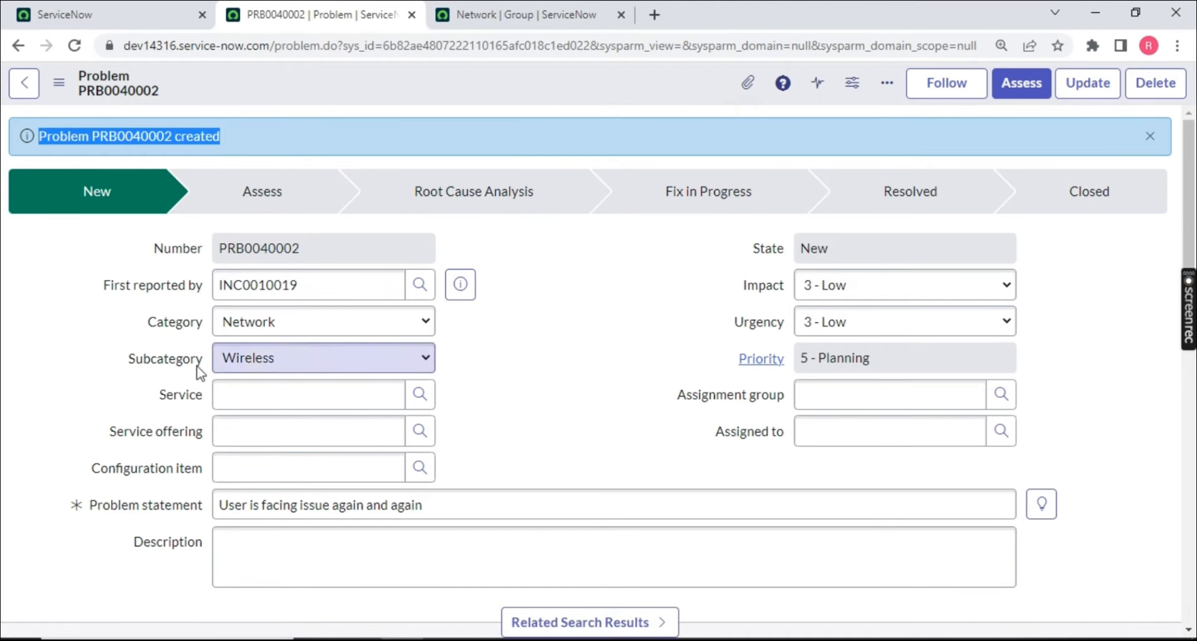
{"action": "left_click_drag", "start_coordinate": [521, 489], "coordinate": [198, 484]}
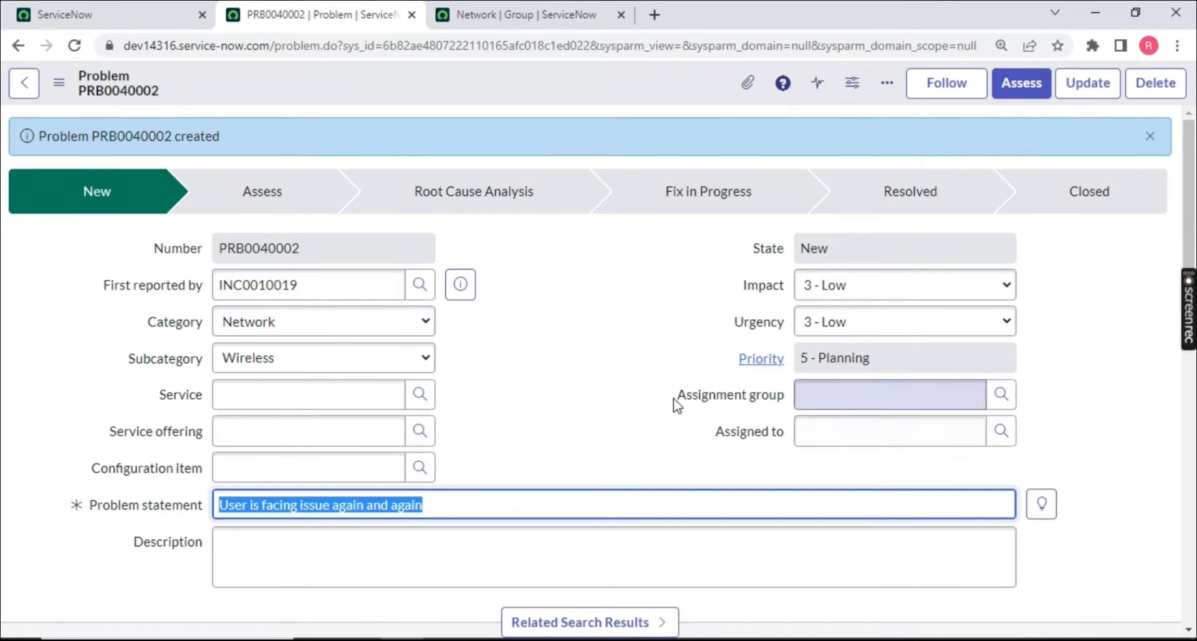
Advance the problem to the Assess state with Problem Administrator as Assigned to
{"action": "left_click", "coordinate": [1020, 89]}
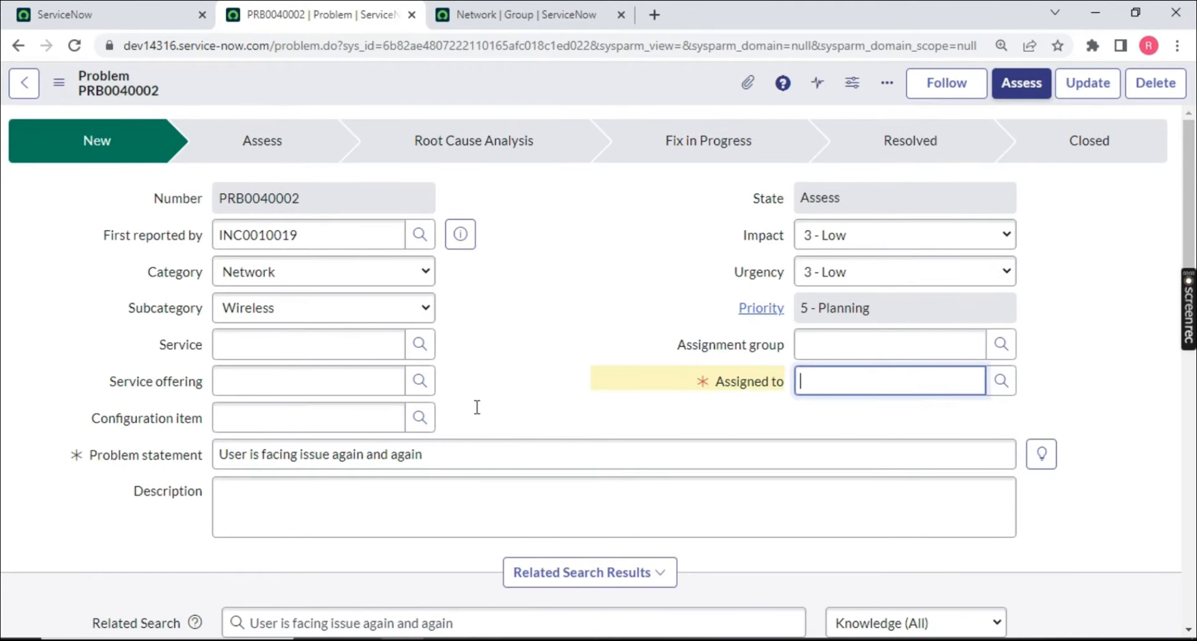
{"action": "left_click", "coordinate": [1016, 86]}
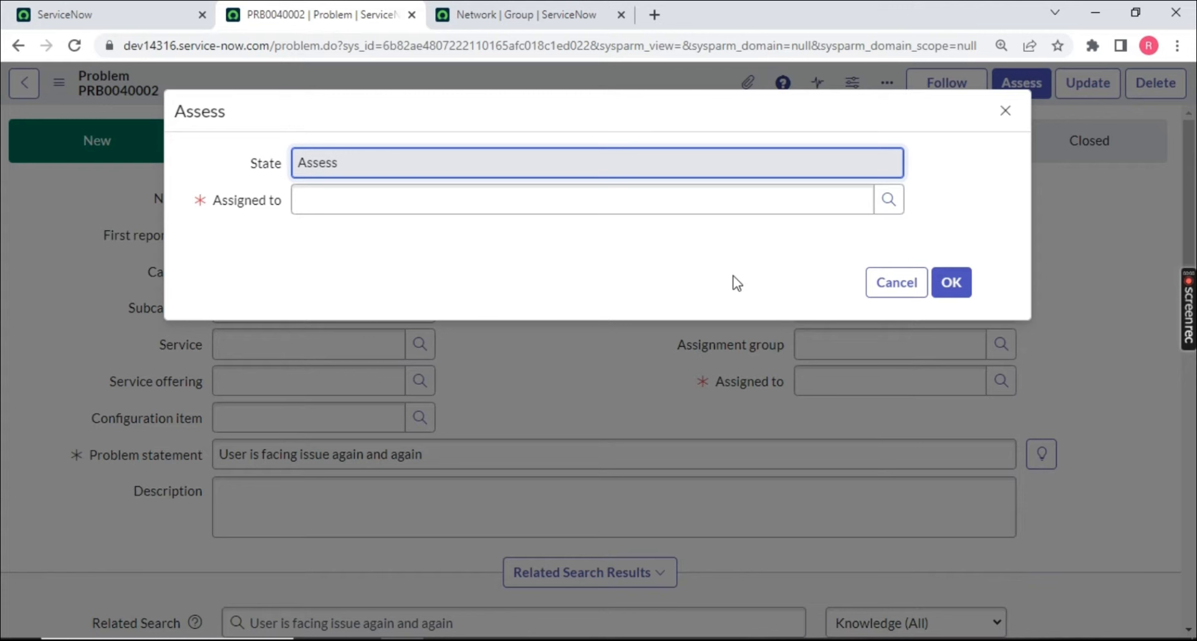
{"action": "left_click", "coordinate": [898, 200]}
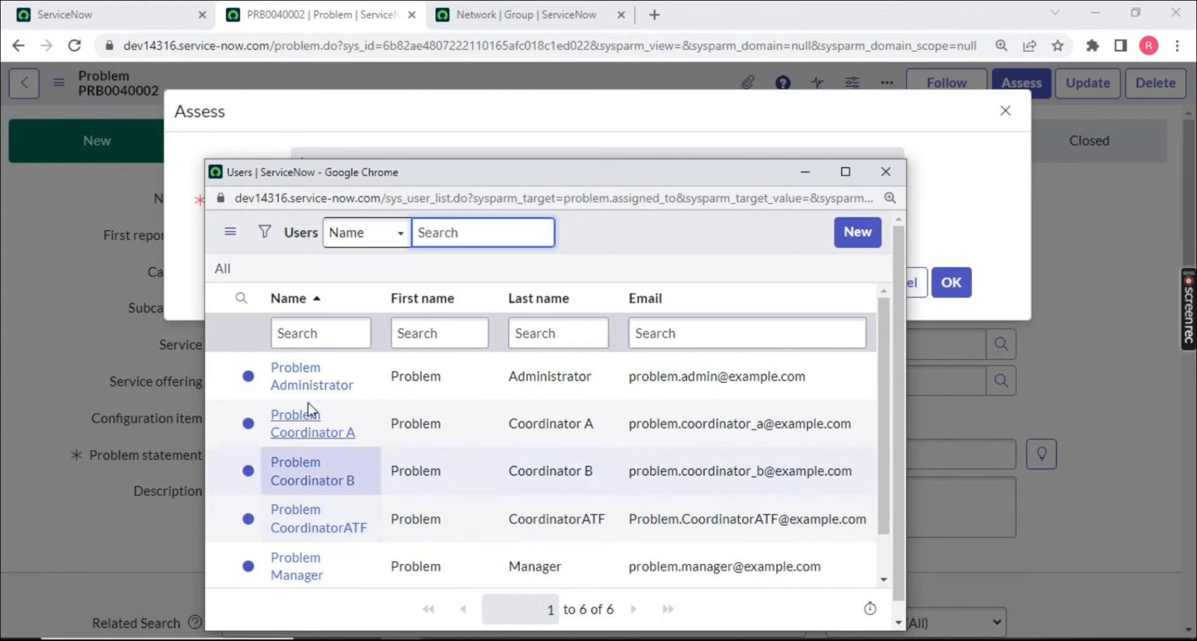
{"action": "left_click", "coordinate": [296, 376]}
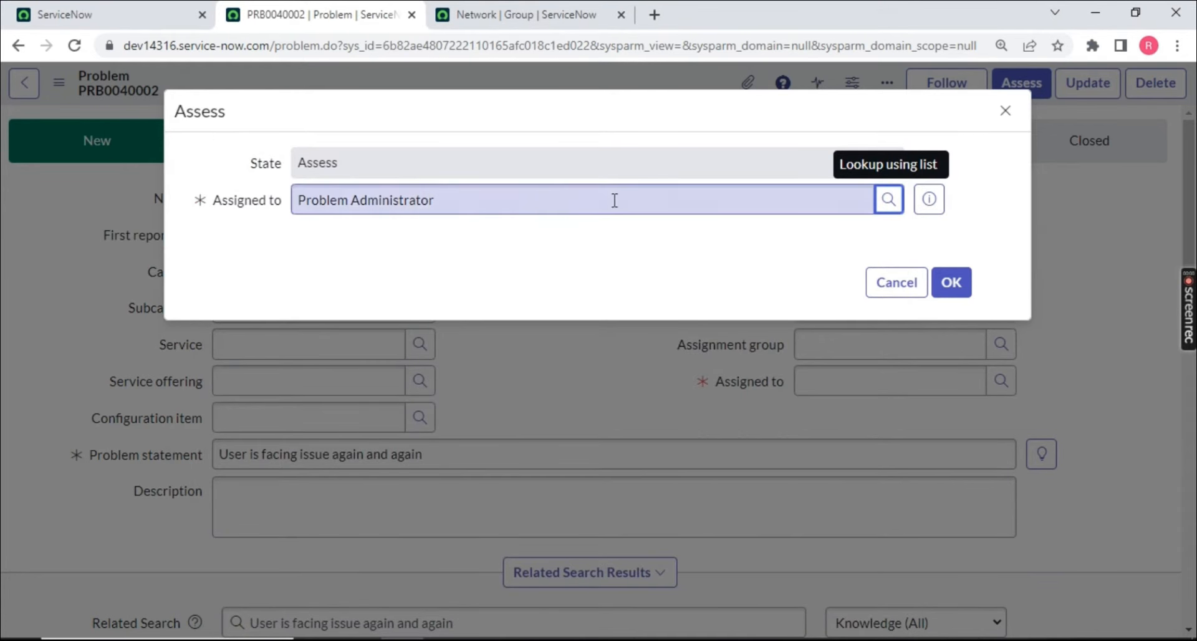
{"action": "left_click", "coordinate": [956, 284]}
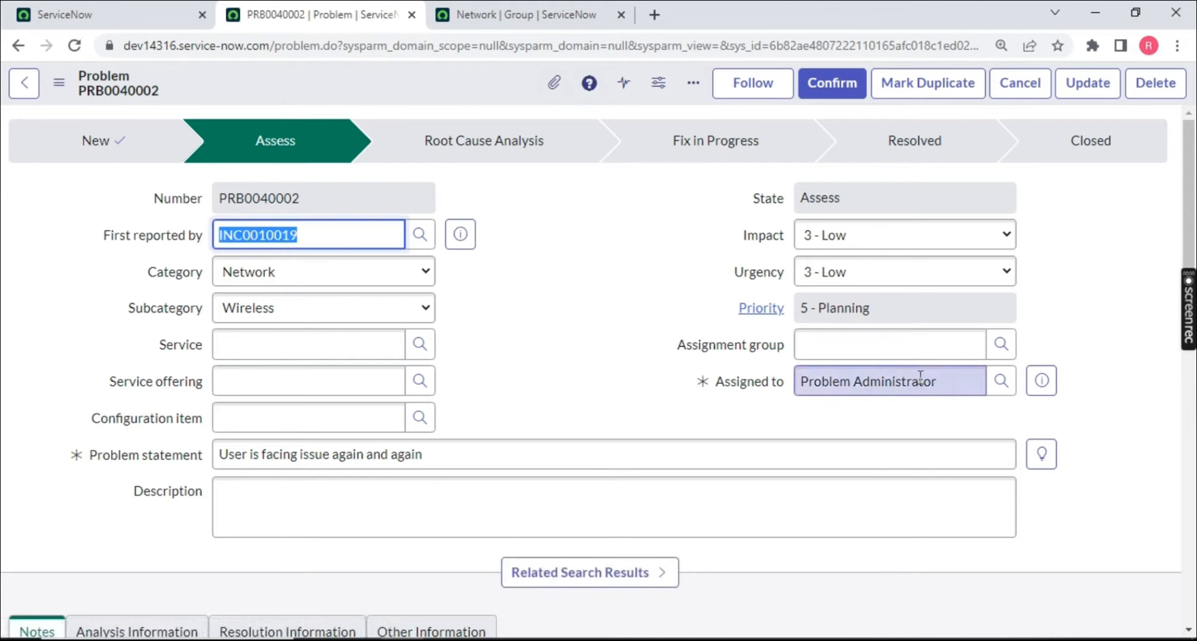
Review the problem's Assigned to and First reported by fields and the incident in its Incidents related list
{"action": "left_click_drag", "start_coordinate": [942, 381], "coordinate": [800, 381]}
{"action": "left_click_drag", "start_coordinate": [316, 238], "coordinate": [176, 246]}
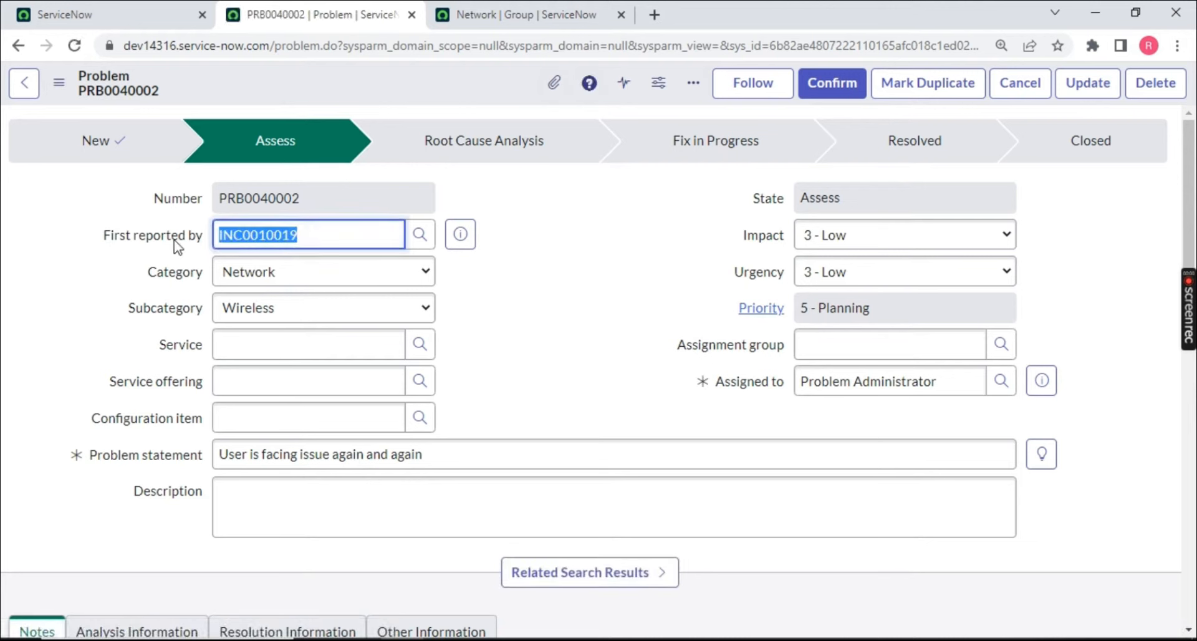
{"action": "scroll", "coordinate": [569, 253], "scroll_direction": "down", "scroll_amount": 10}
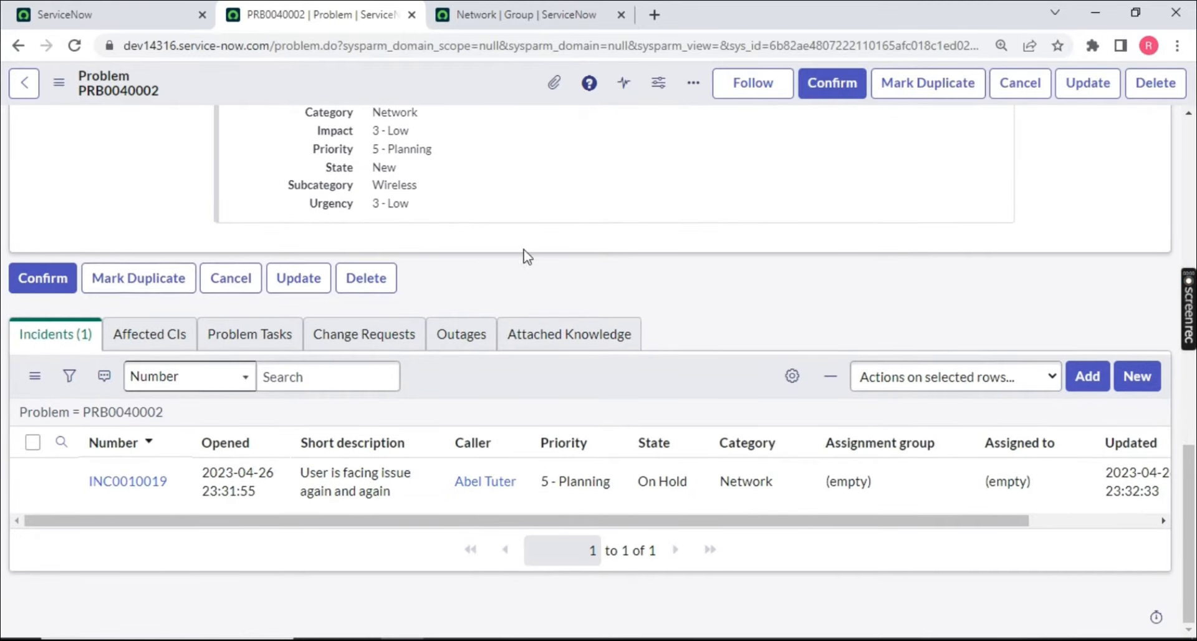
{"action": "left_click_drag", "start_coordinate": [87, 482], "coordinate": [406, 498]}
Open the linked incident in a separate tab, check its State and On hold reason, and return to the problem's Incidents list
{"action": "left_click", "coordinate": [128, 482], "text": "ctrl"}
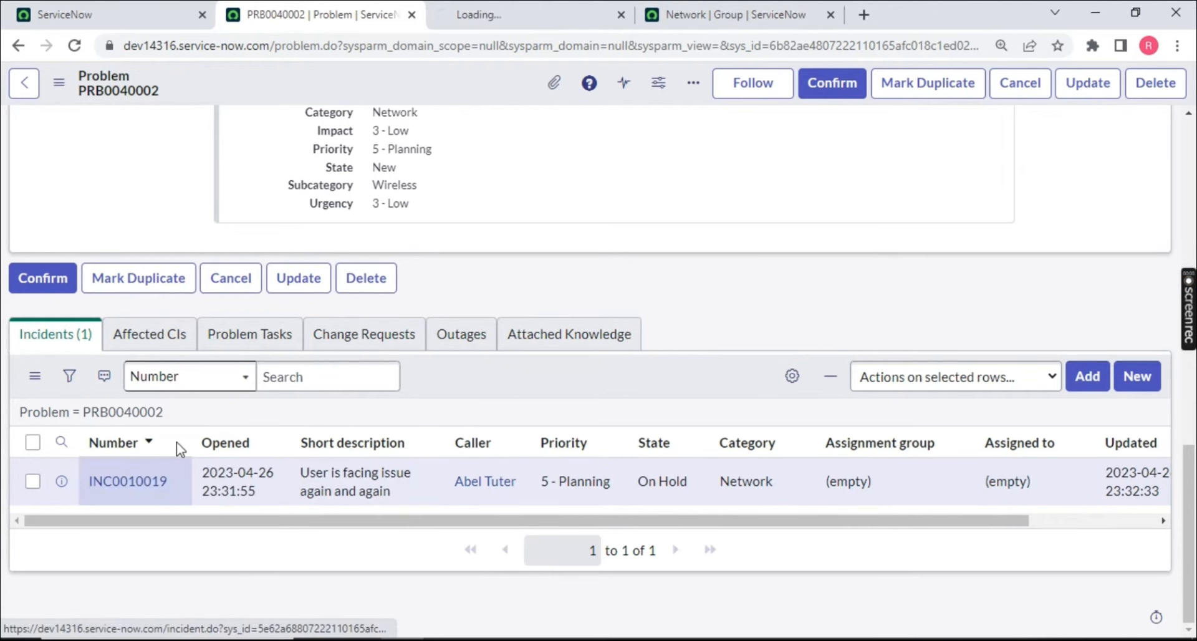
{"action": "left_click", "coordinate": [504, 7]}
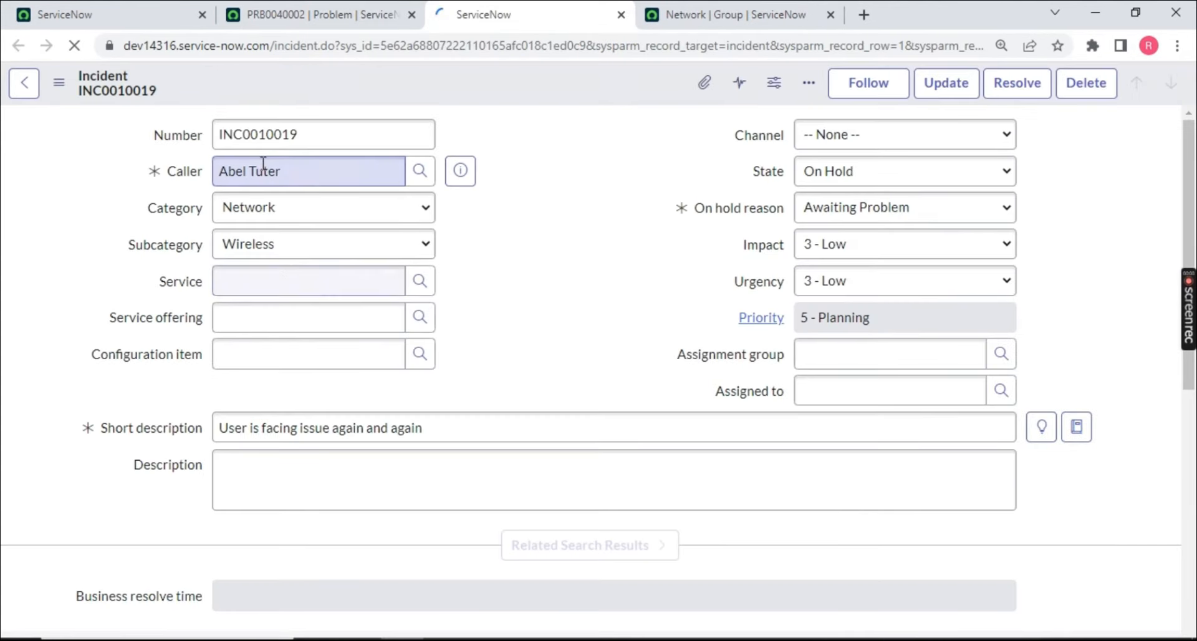
{"action": "left_click_drag", "start_coordinate": [742, 180], "coordinate": [780, 176]}
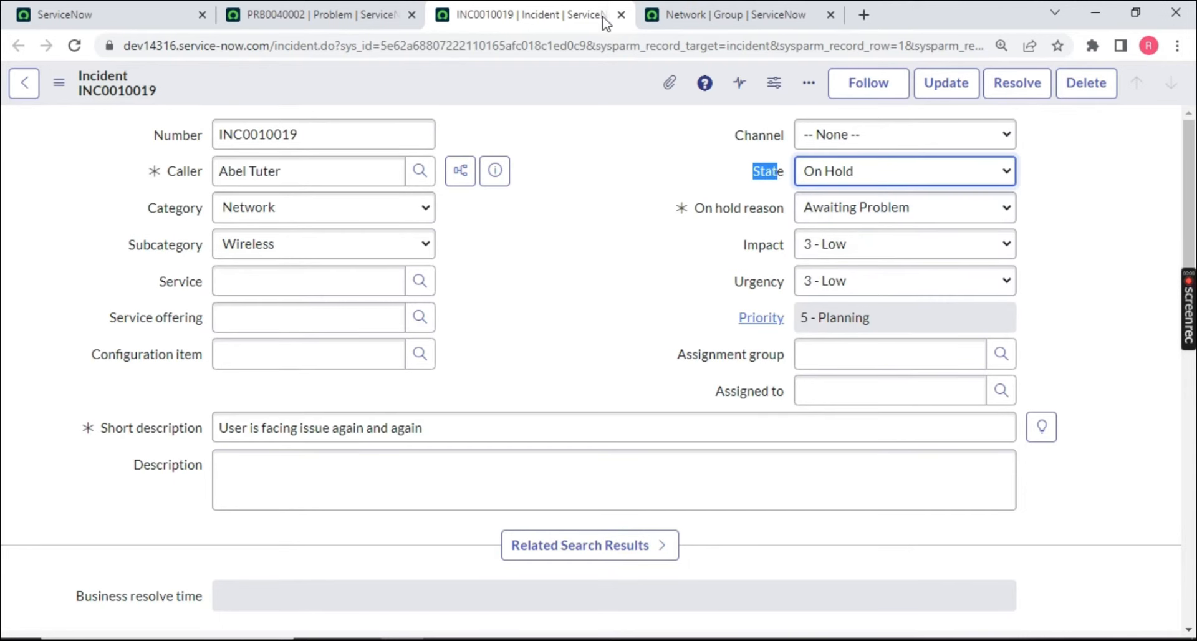
{"action": "left_click", "coordinate": [197, 437]}
{"action": "left_click", "coordinate": [620, 14]}
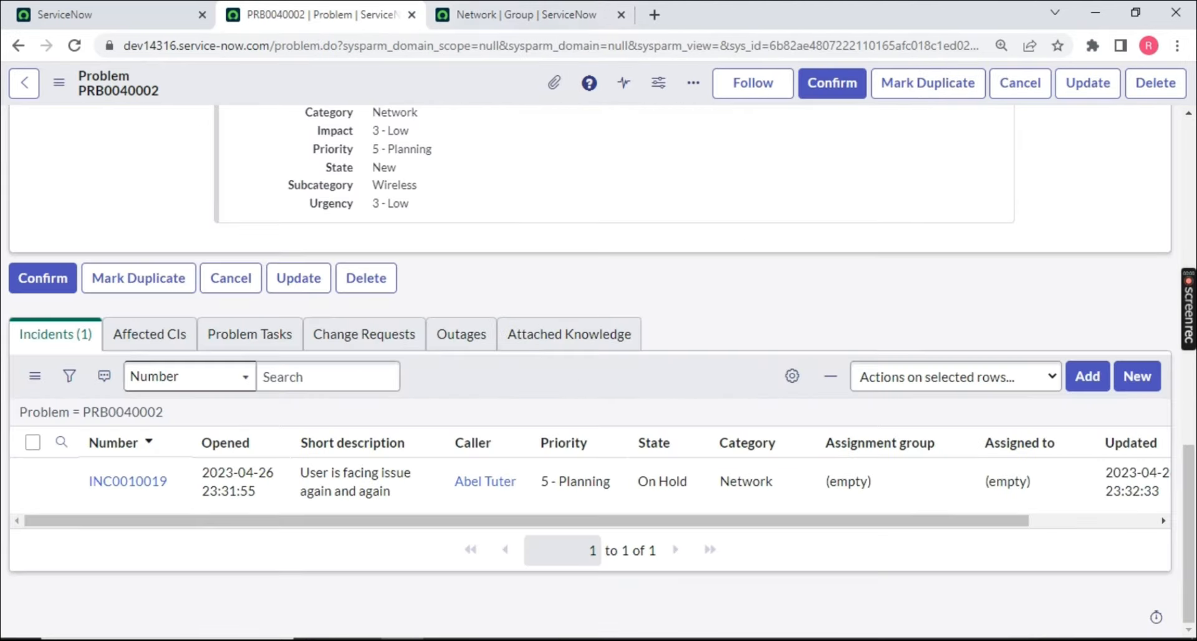
{"action": "scroll", "coordinate": [511, 159], "scroll_direction": "up", "scroll_amount": 12}
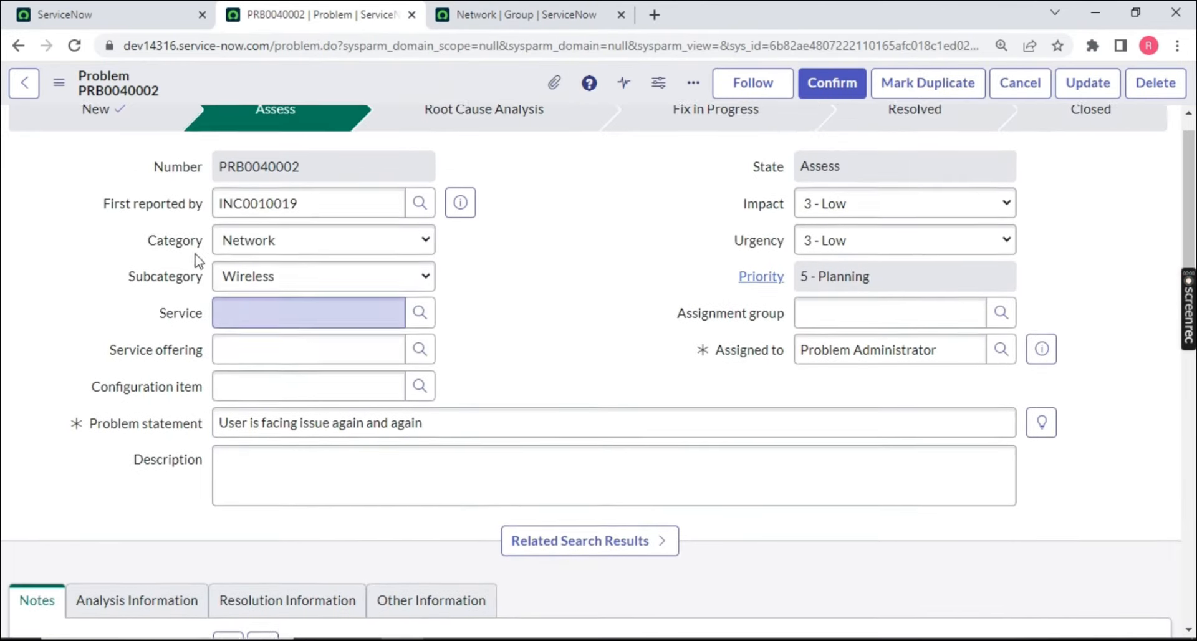
{"action": "scroll", "coordinate": [330, 401], "scroll_direction": "down", "scroll_amount": 3}
{"action": "scroll", "coordinate": [330, 400], "scroll_direction": "down", "scroll_amount": 10}
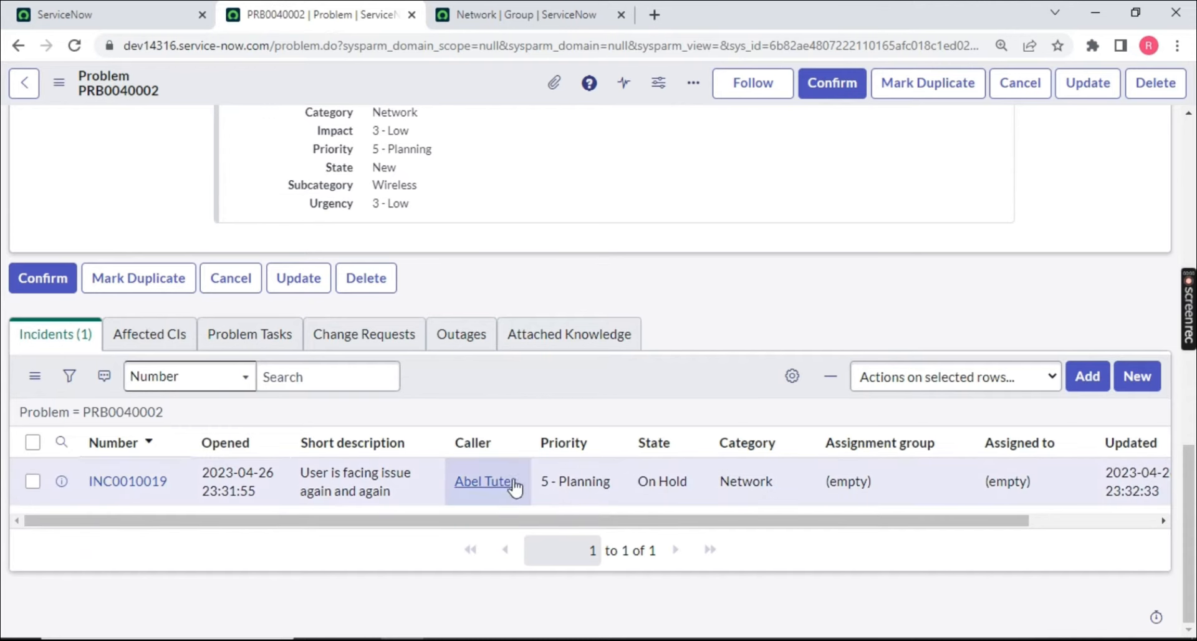
Confirm the problem to move it to Root Cause Analysis and check its Assigned to field
{"action": "left_click_drag", "start_coordinate": [526, 483], "coordinate": [439, 478]}
{"action": "left_click", "coordinate": [577, 290]}
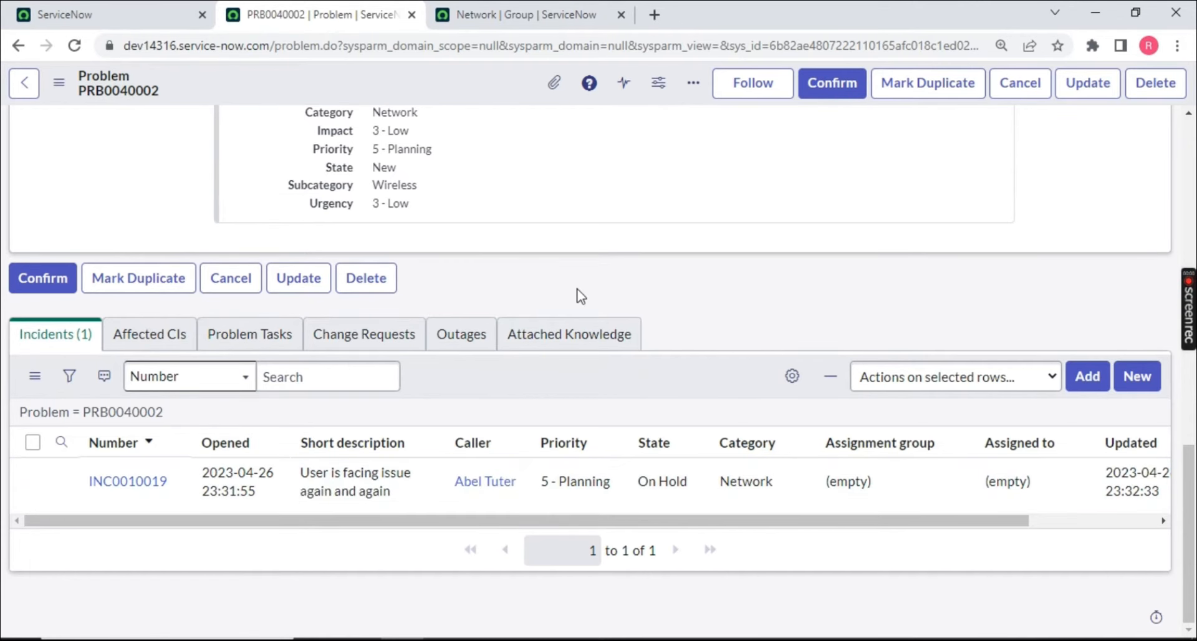
{"action": "left_click", "coordinate": [830, 97]}
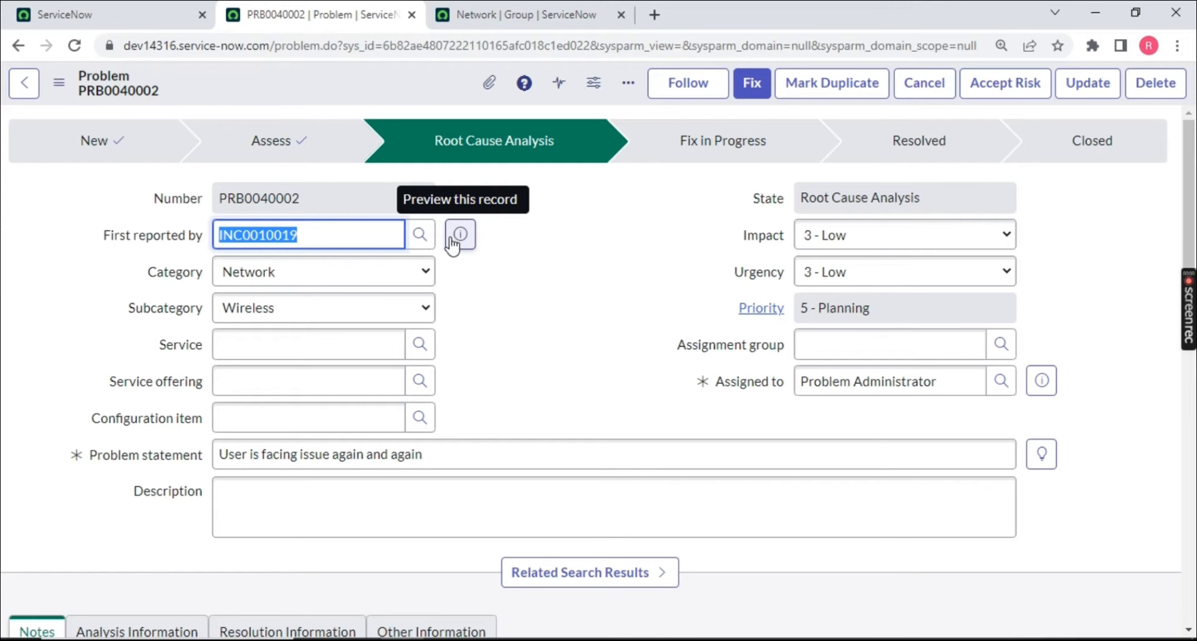
{"action": "left_click_drag", "start_coordinate": [979, 382], "coordinate": [776, 424]}
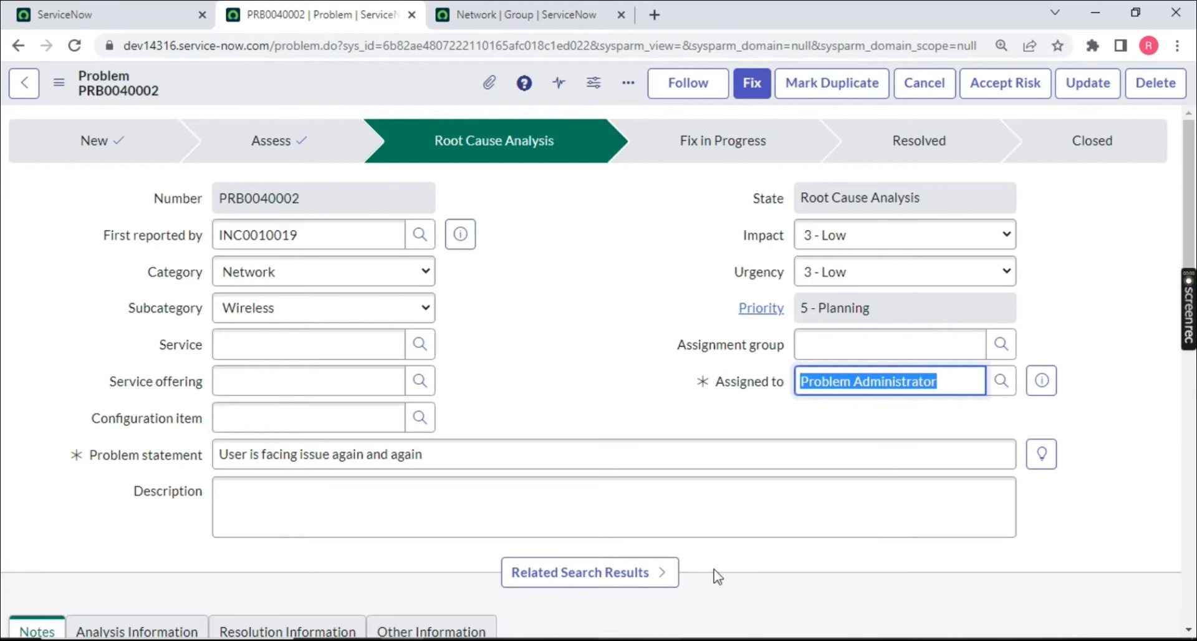
Start the problem's fix and enter the cause notes "Wifi Router Not update or not able to get the signal properly."
{"action": "left_click", "coordinate": [748, 84]}
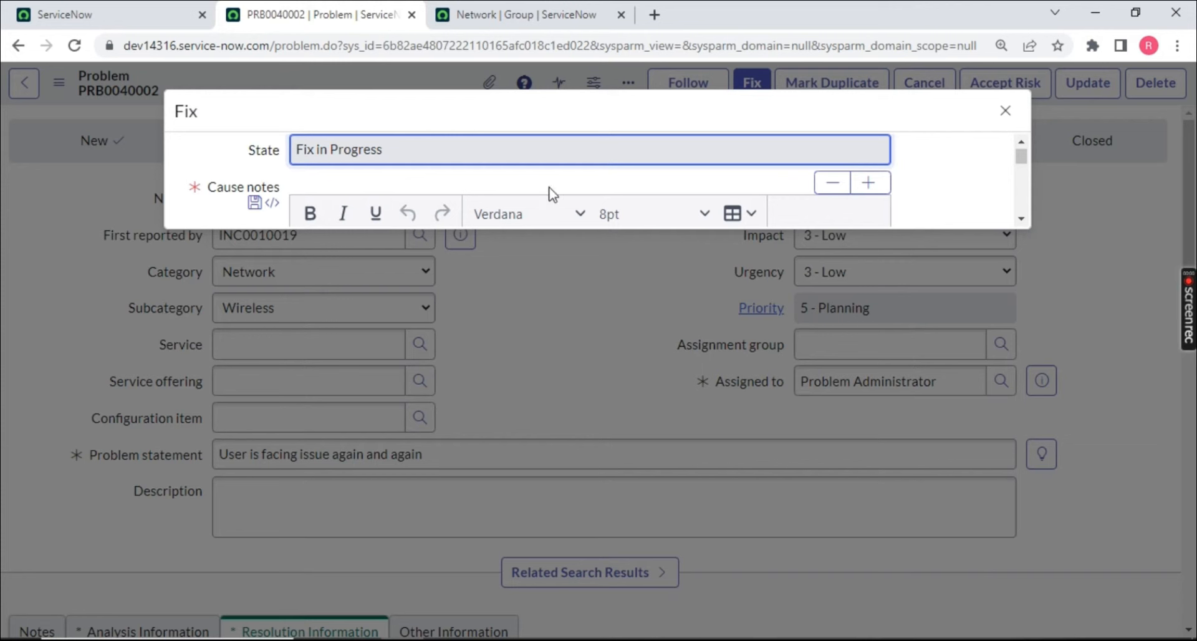
{"action": "left_click", "coordinate": [1020, 218]}
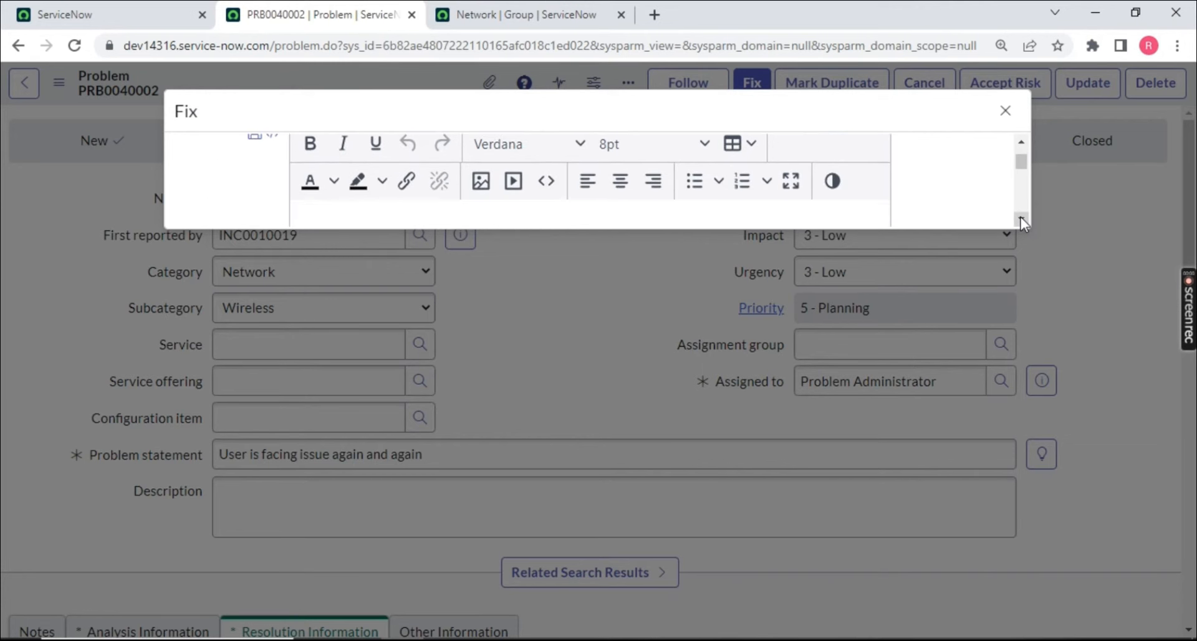
{"action": "left_click", "coordinate": [1021, 218]}
{"action": "left_click", "coordinate": [337, 182]}
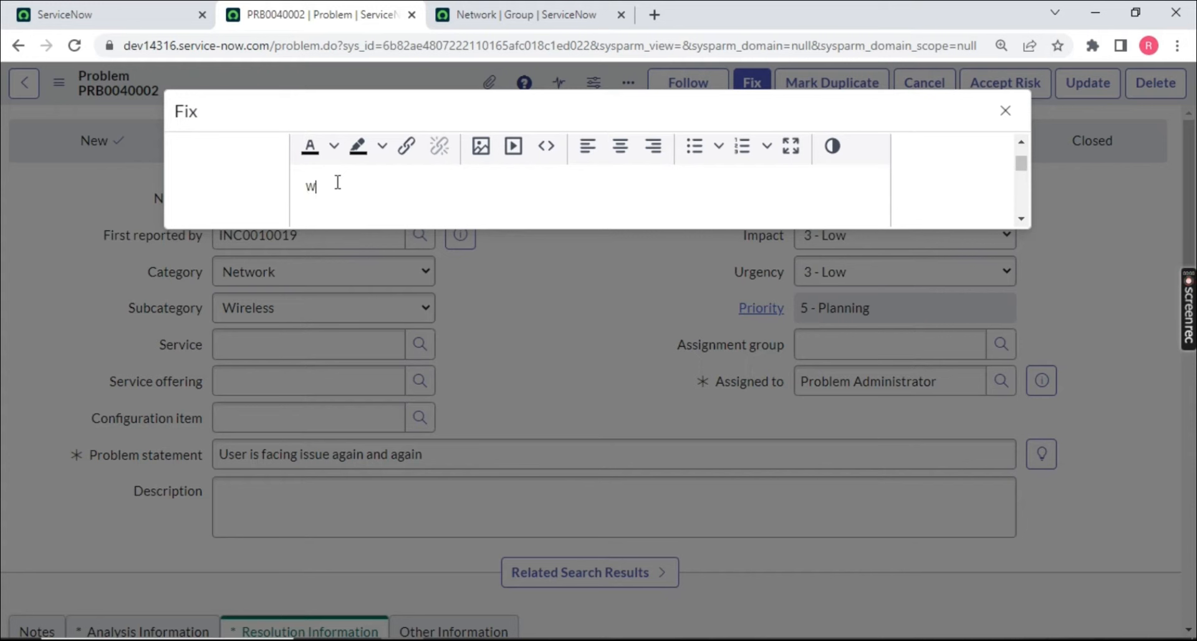
{"action": "type", "text": "Wifi Router Not update "}
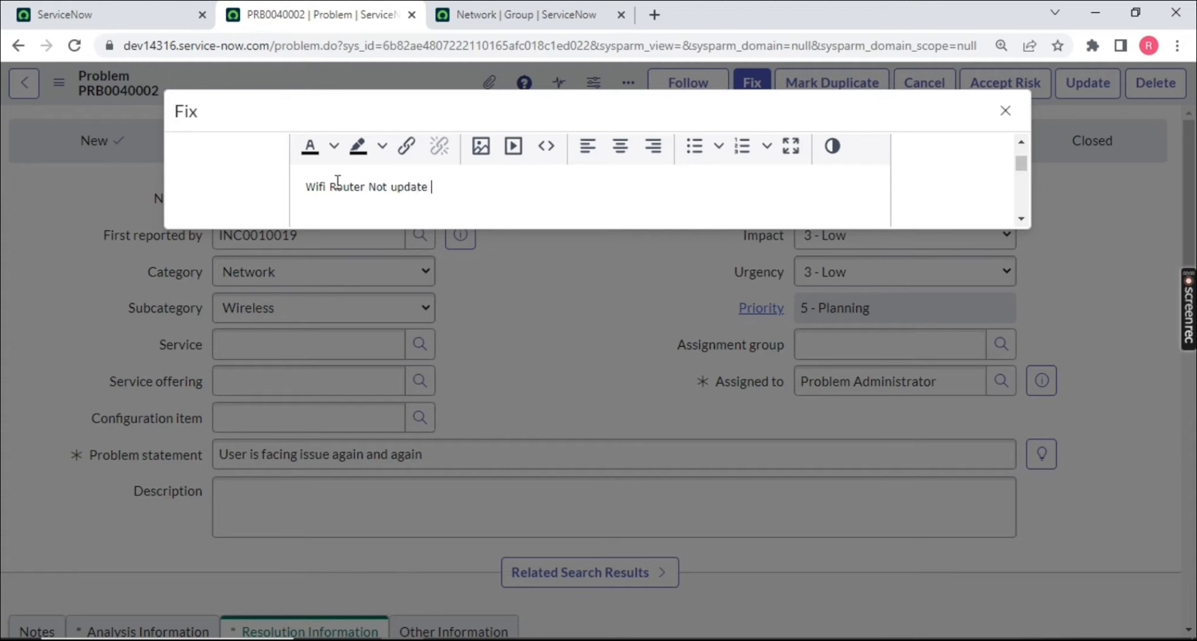
{"action": "type", "text": "or not able to get the si"}
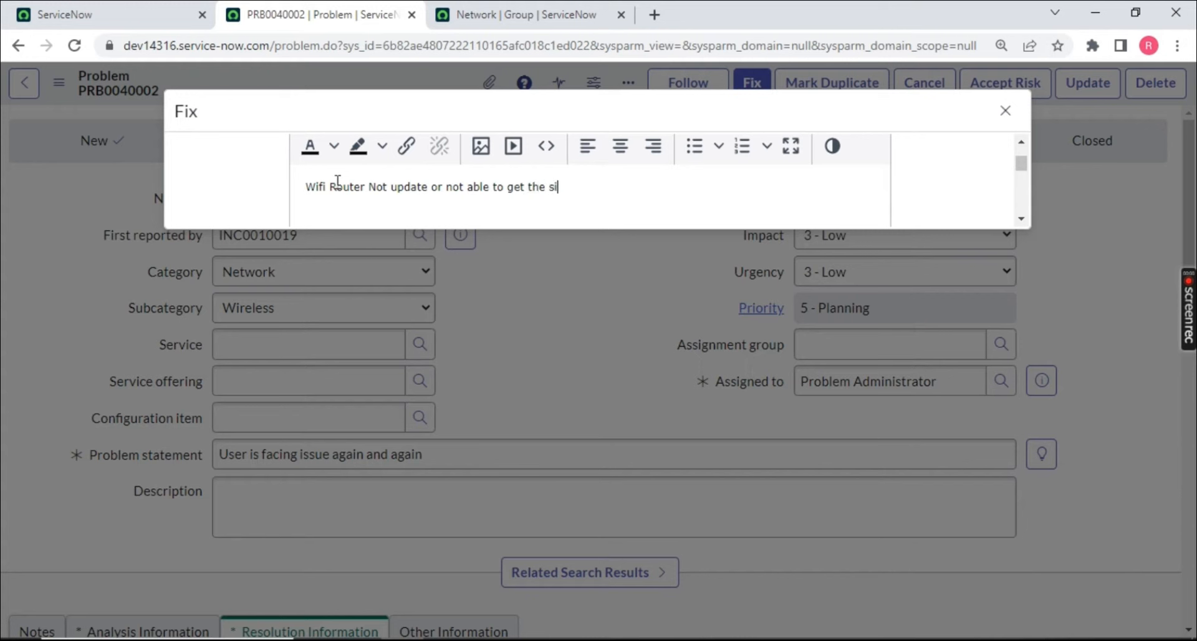
{"action": "type", "text": "gnal properlyt"}
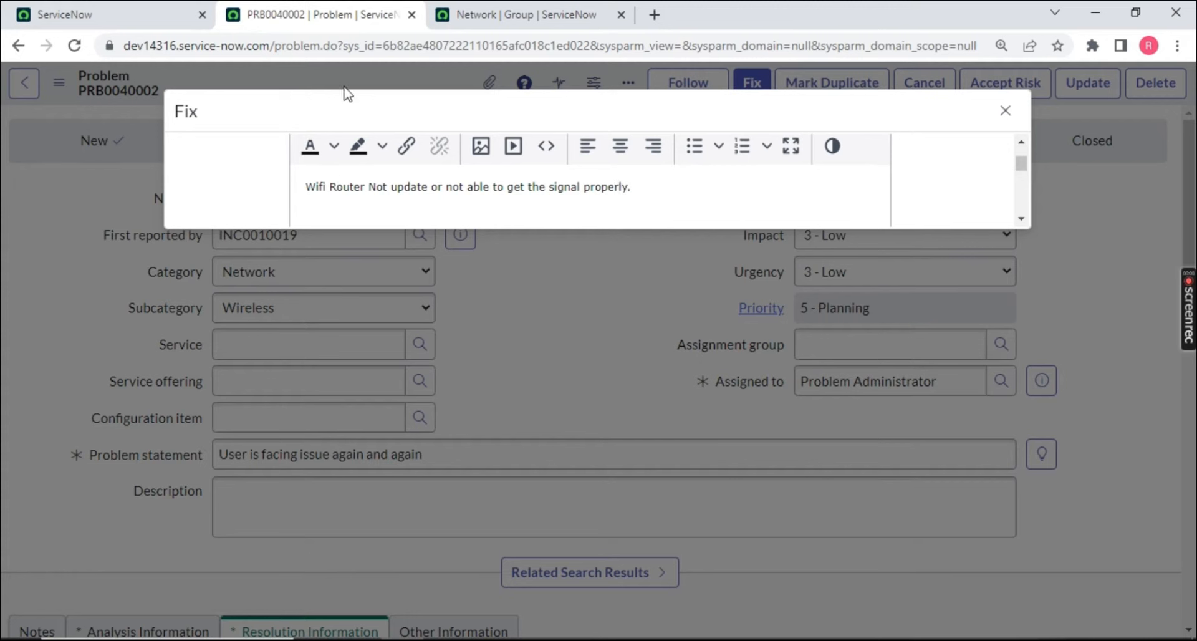
Submit the fix with notes "We have to change the router. User agreed to change the router please add the amount in the next billing cucle"
{"action": "scroll", "coordinate": [428, 160], "scroll_direction": "down", "scroll_amount": 3}
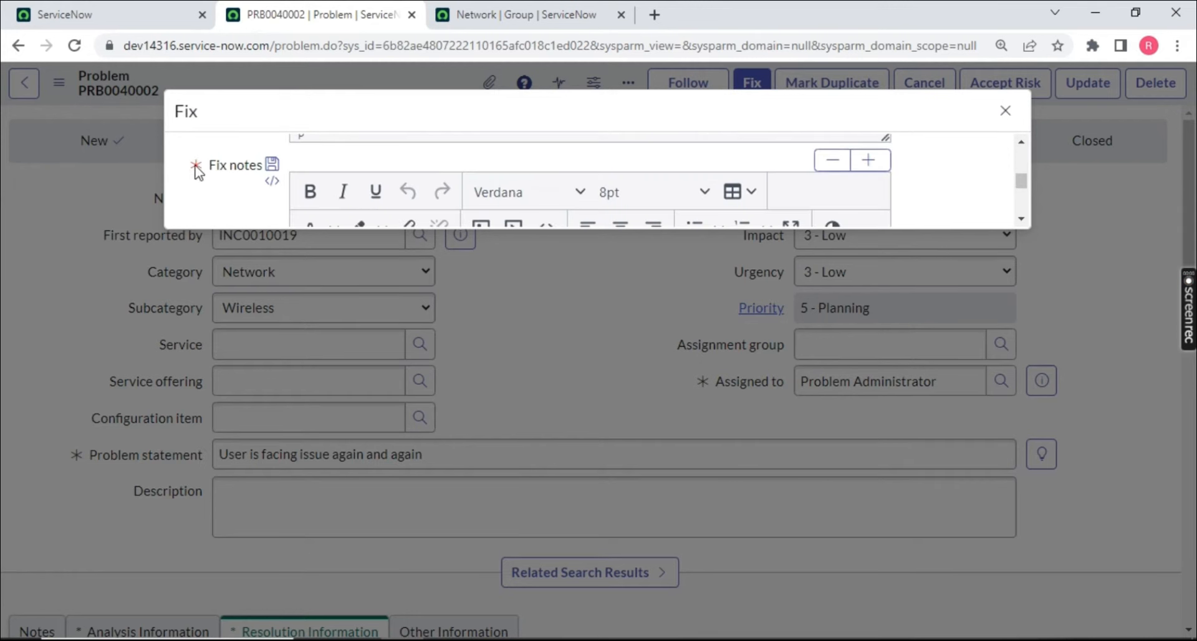
{"action": "scroll", "coordinate": [1025, 221], "scroll_direction": "down", "scroll_amount": 1}
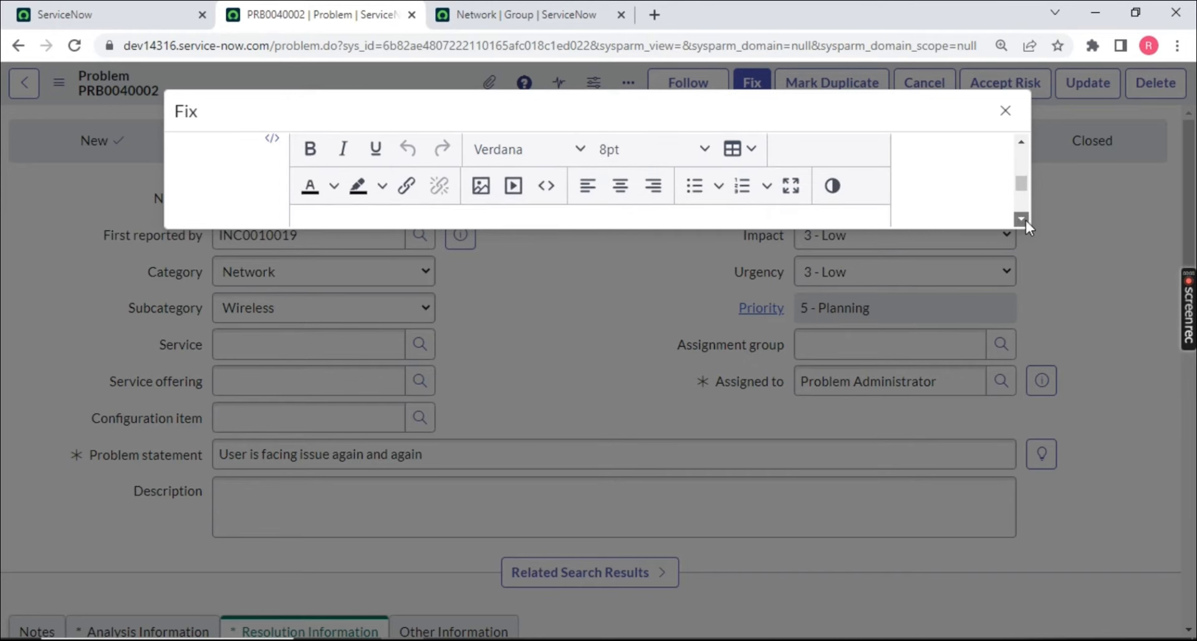
{"action": "left_click", "coordinate": [332, 200]}
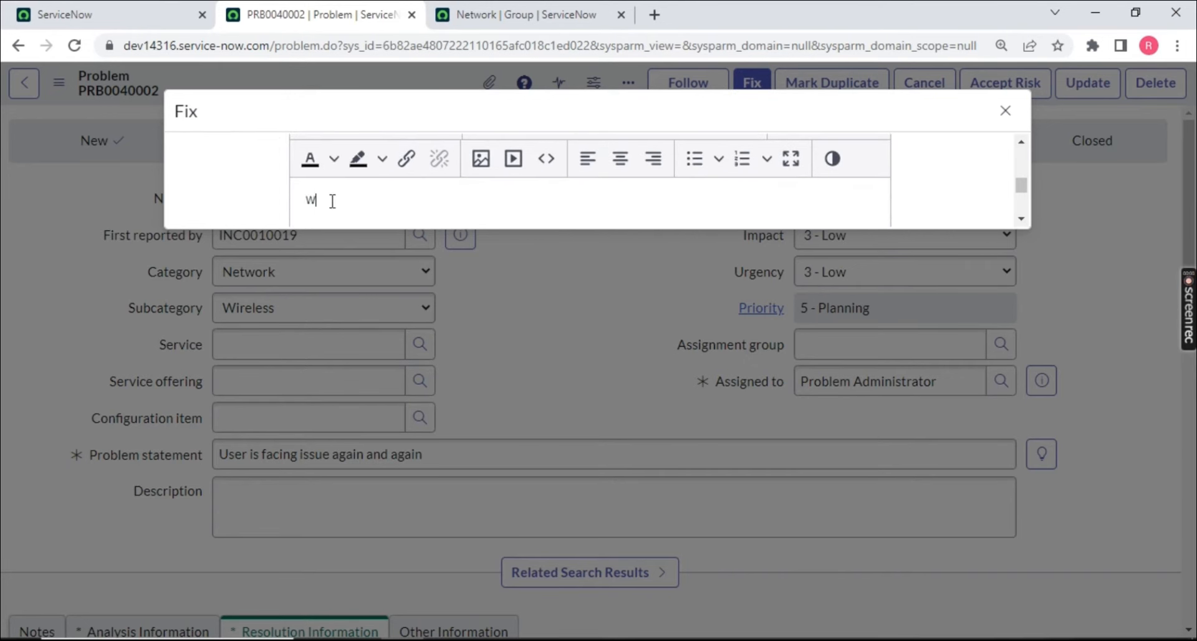
{"action": "type", "text": "We have to change the "}
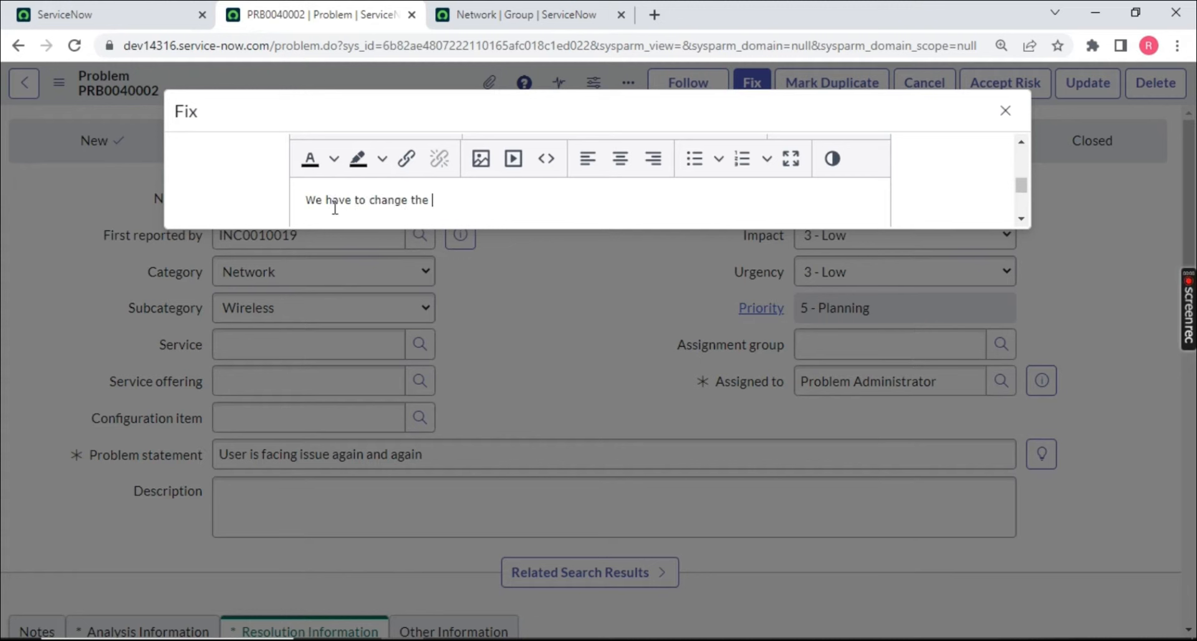
{"action": "type", "text": "router. User ag"}
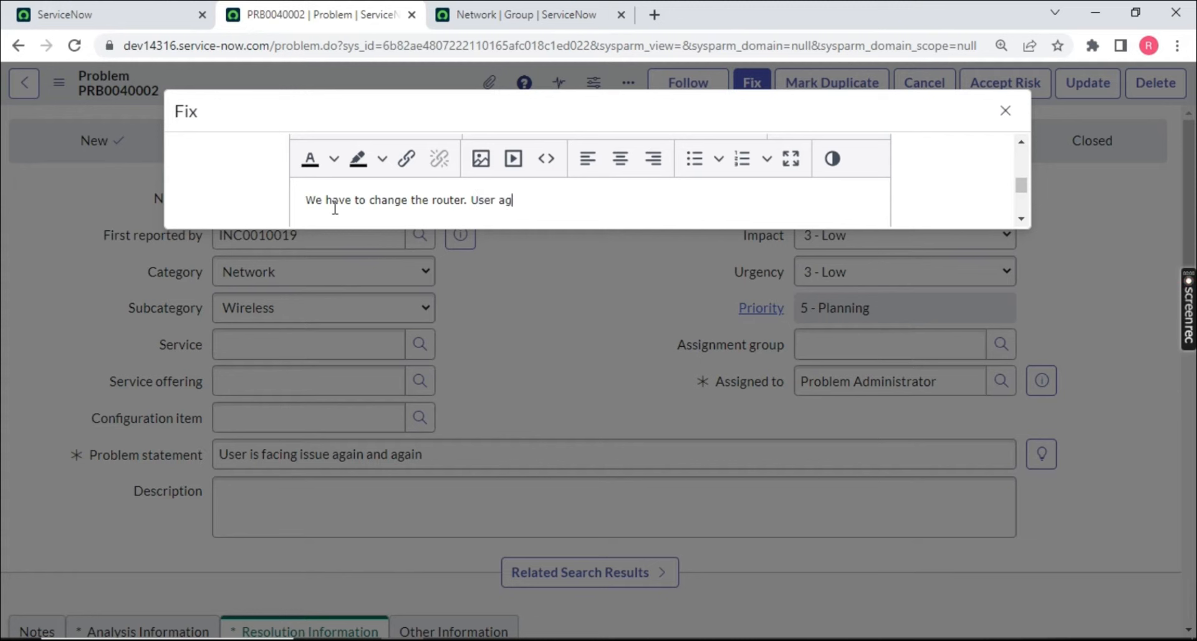
{"action": "type", "text": "reed to change the router"}
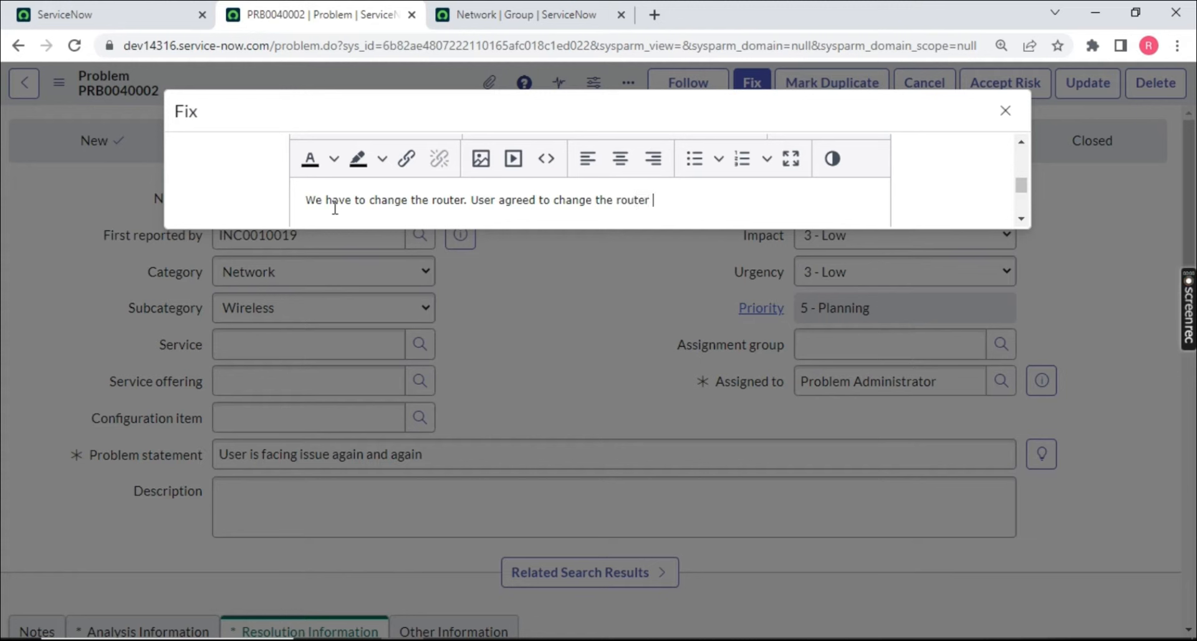
{"action": "type", "text": " please add the amo"}
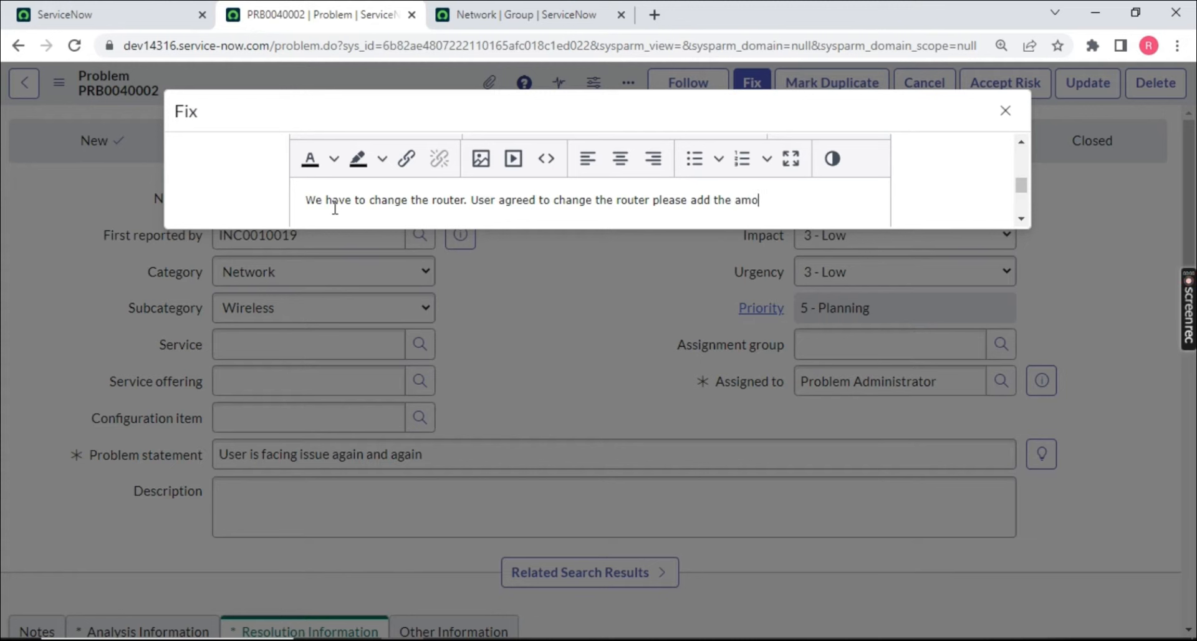
{"action": "type", "text": "unt in the next billing d"}
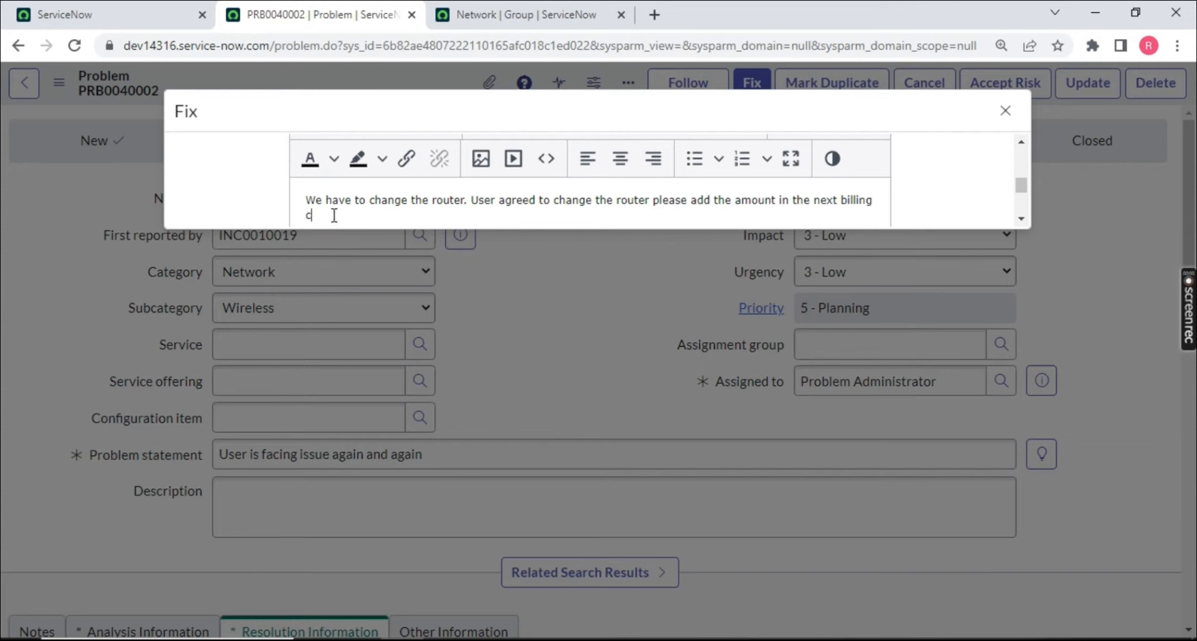
{"action": "scroll", "coordinate": [1022, 185], "scroll_direction": "down", "scroll_amount": 3}
{"action": "scroll", "coordinate": [1022, 185], "scroll_direction": "down", "scroll_amount": 2}
{"action": "left_click", "coordinate": [949, 195]}
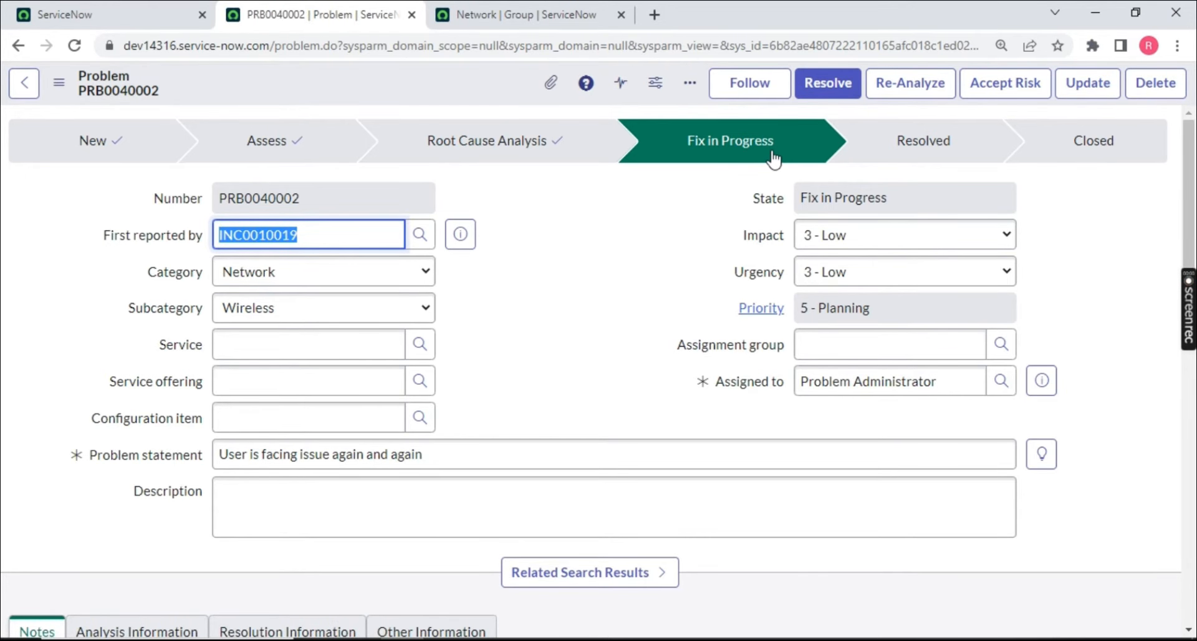
Review the problem's cause notes in its analysis information and the fix notes in its resolution information
{"action": "scroll", "coordinate": [737, 181], "scroll_direction": "down", "scroll_amount": 5}
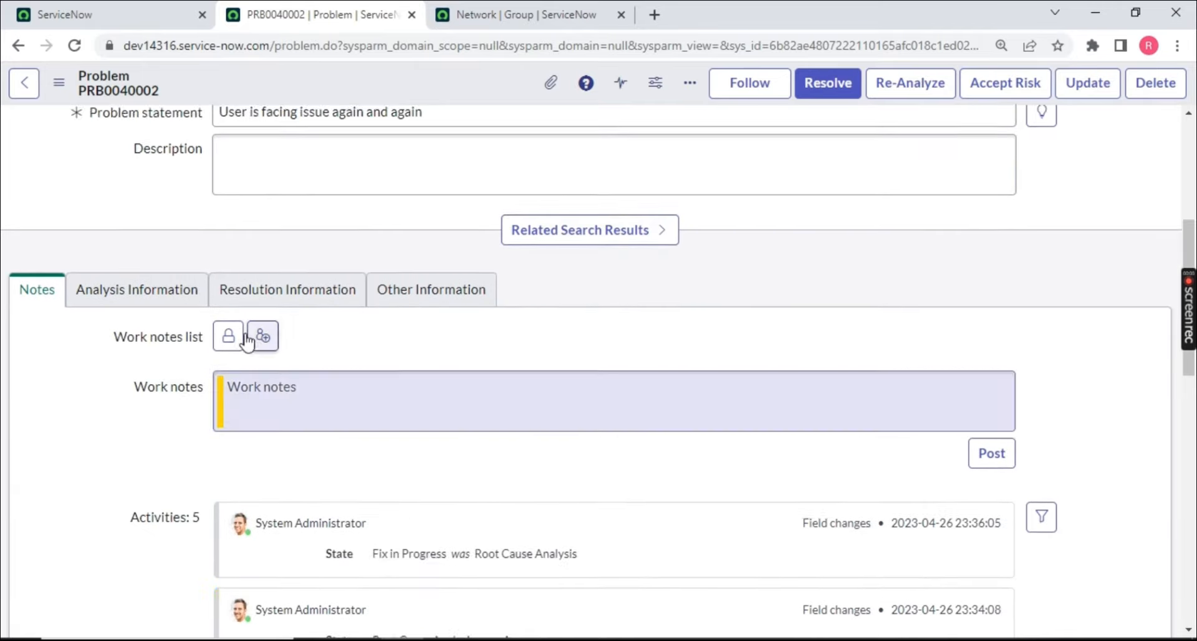
{"action": "scroll", "coordinate": [187, 349], "scroll_direction": "up", "scroll_amount": 1}
{"action": "left_click", "coordinate": [118, 364]}
{"action": "scroll", "coordinate": [149, 349], "scroll_direction": "down", "scroll_amount": 4}
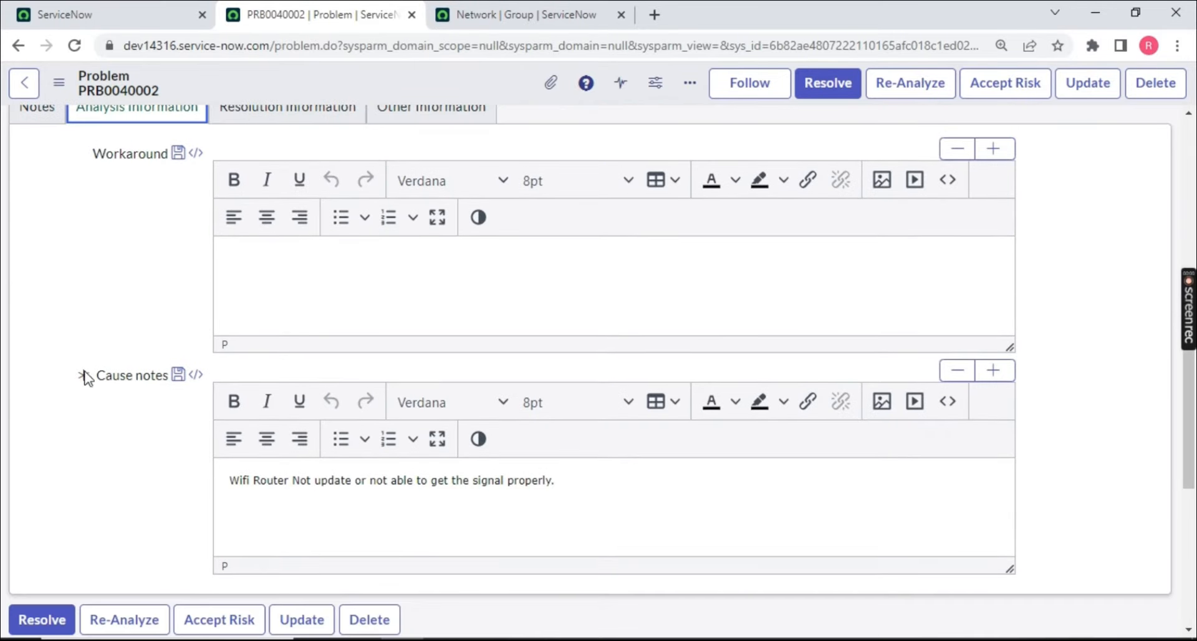
{"action": "scroll", "coordinate": [198, 262], "scroll_direction": "up", "scroll_amount": 3}
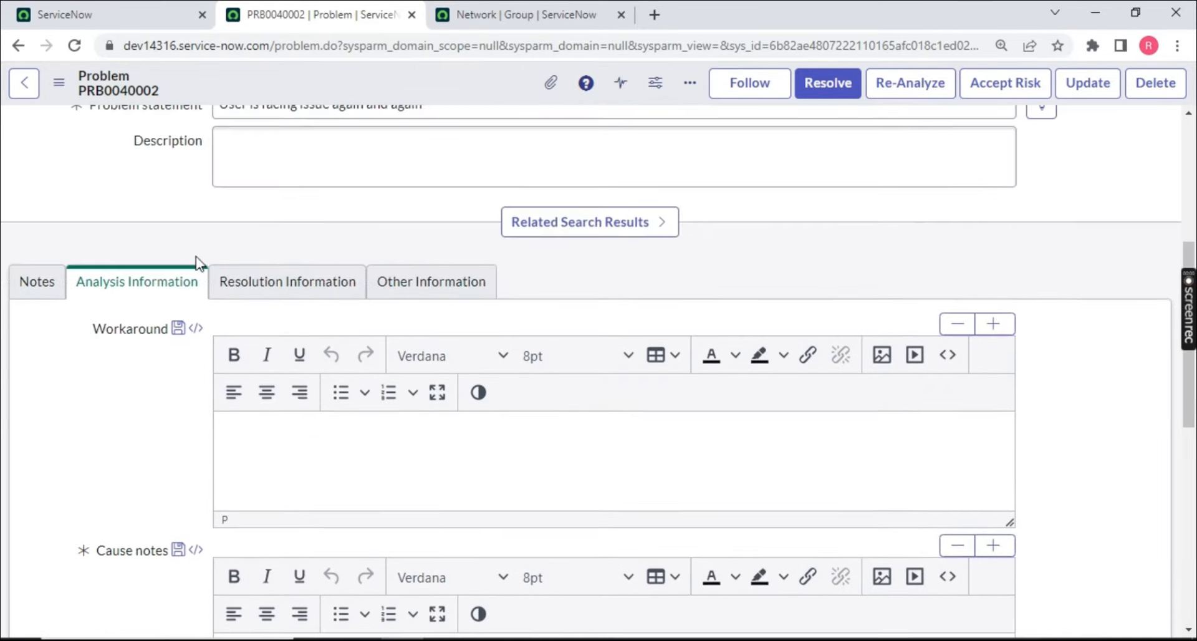
{"action": "left_click", "coordinate": [246, 281]}
{"action": "scroll", "coordinate": [250, 299], "scroll_direction": "down", "scroll_amount": 3}
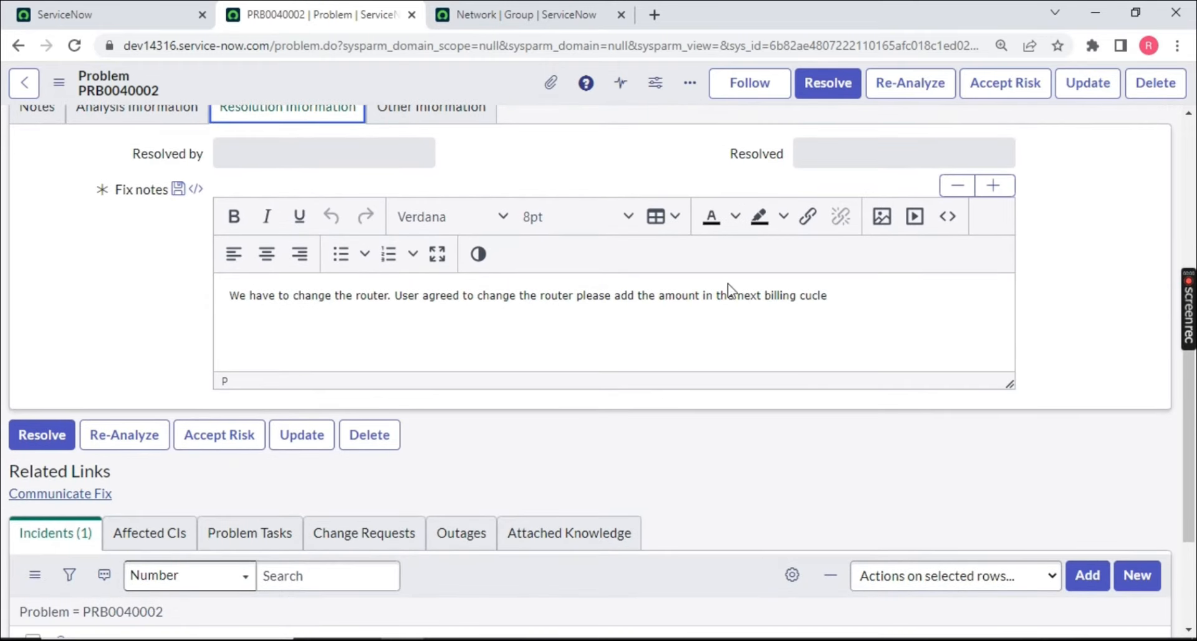
{"action": "scroll", "coordinate": [685, 280], "scroll_direction": "up", "scroll_amount": 9}
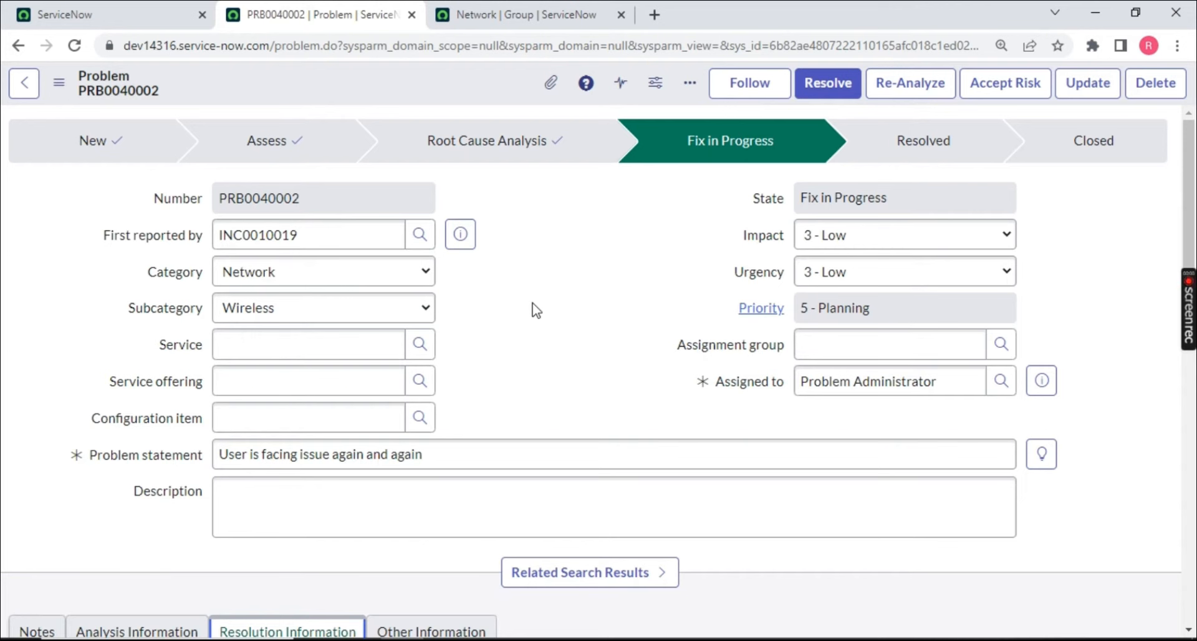
Resolve the problem and compare its state with the Problem Life Cycle slide in the presentation
{"action": "left_click", "coordinate": [819, 93]}
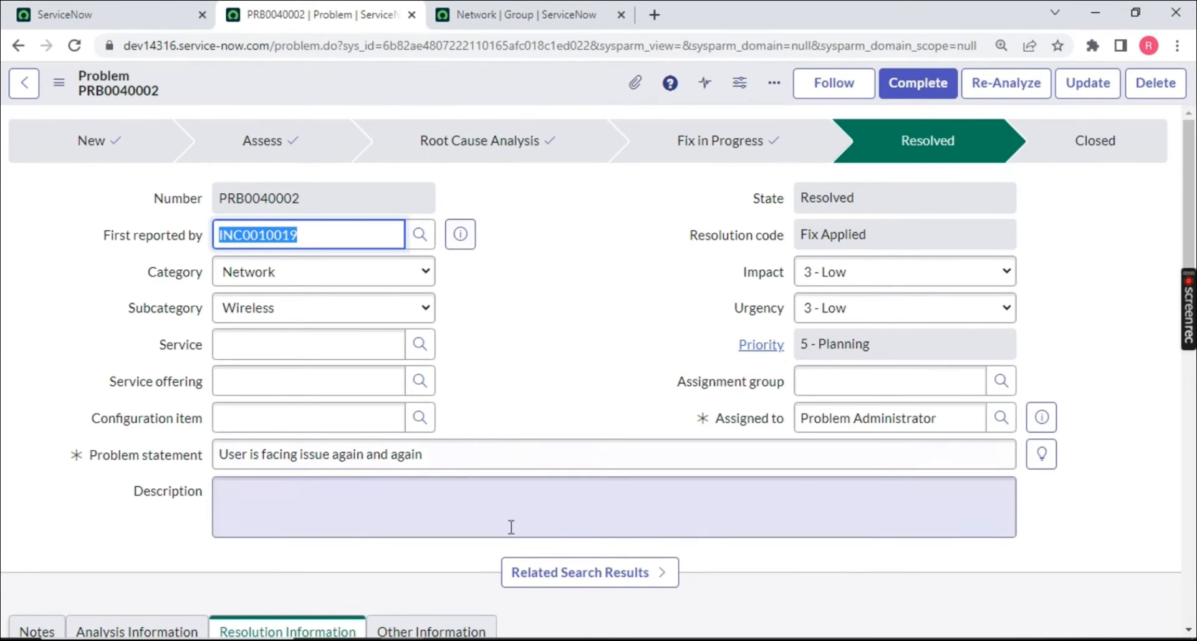
{"action": "key", "text": "alt+Tab"}
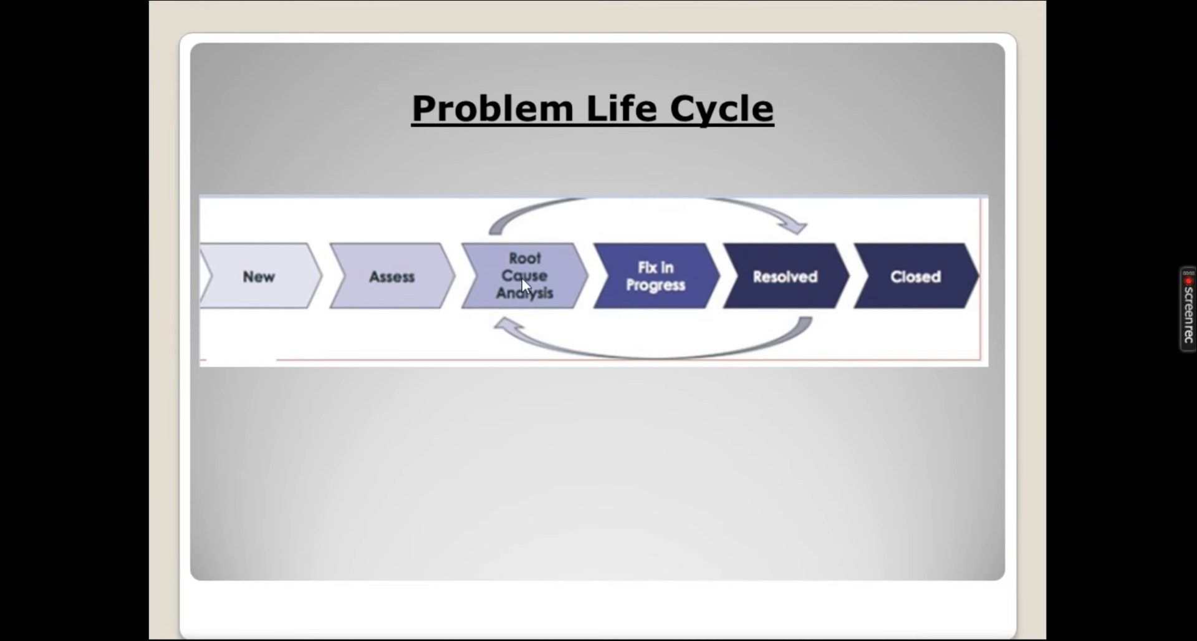
{"action": "key", "text": "alt+Tab"}
Open the problem's linked incident in a separate tab, check its State, and return to the problem
{"action": "scroll", "coordinate": [357, 387], "scroll_direction": "down", "scroll_amount": 12}
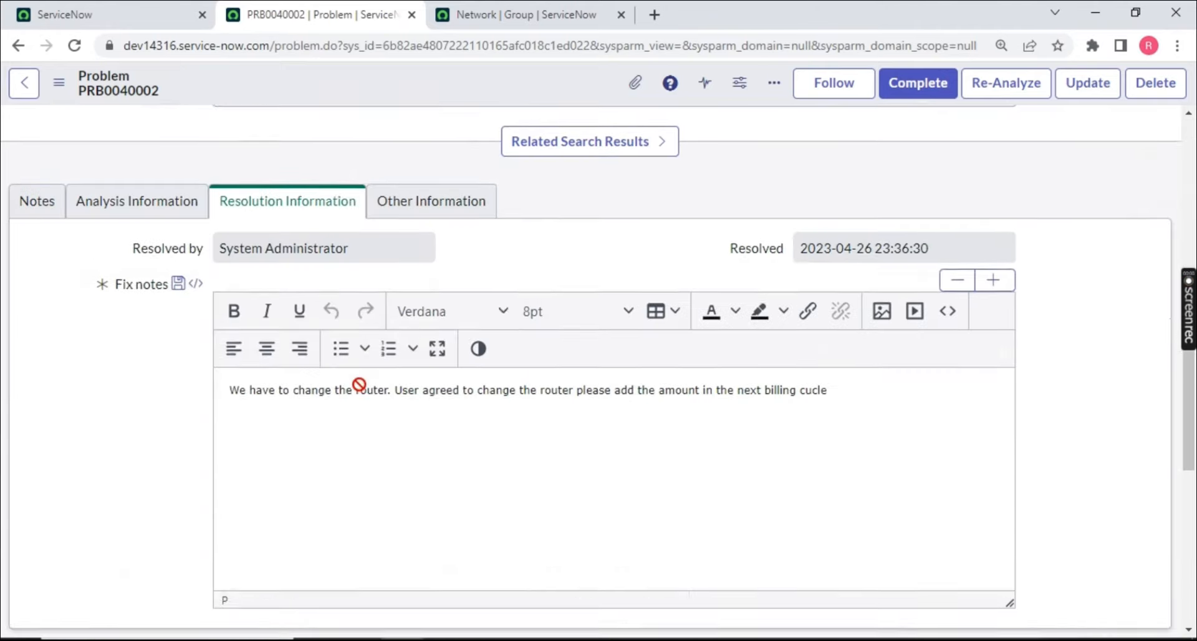
{"action": "middle_click", "coordinate": [148, 484]}
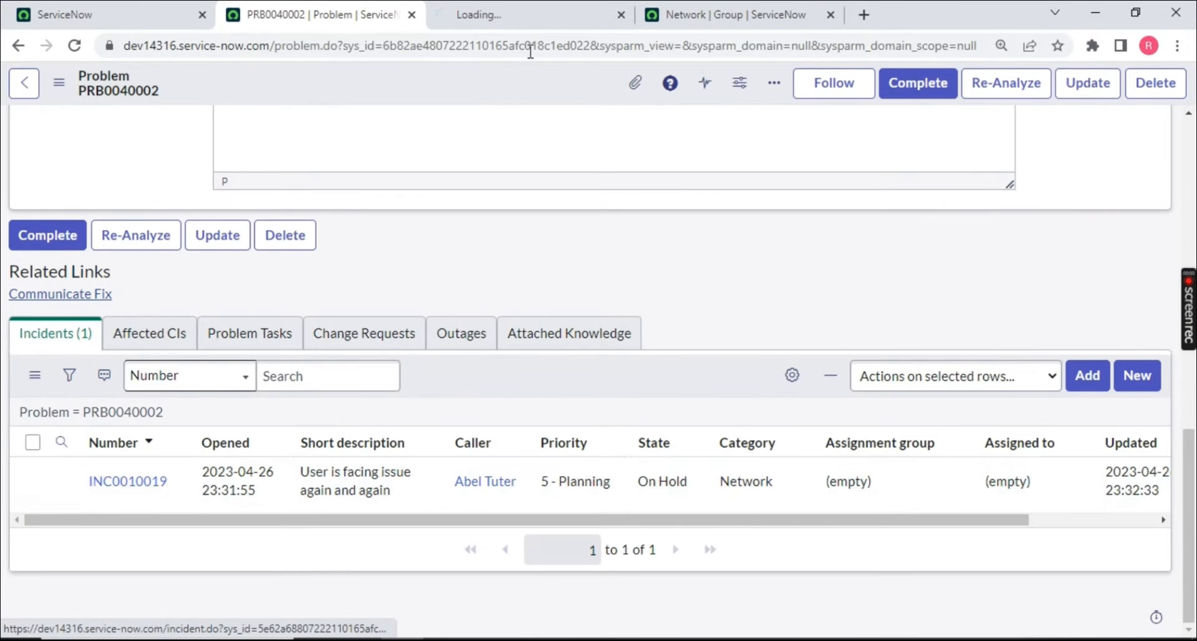
{"action": "left_click", "coordinate": [535, 15]}
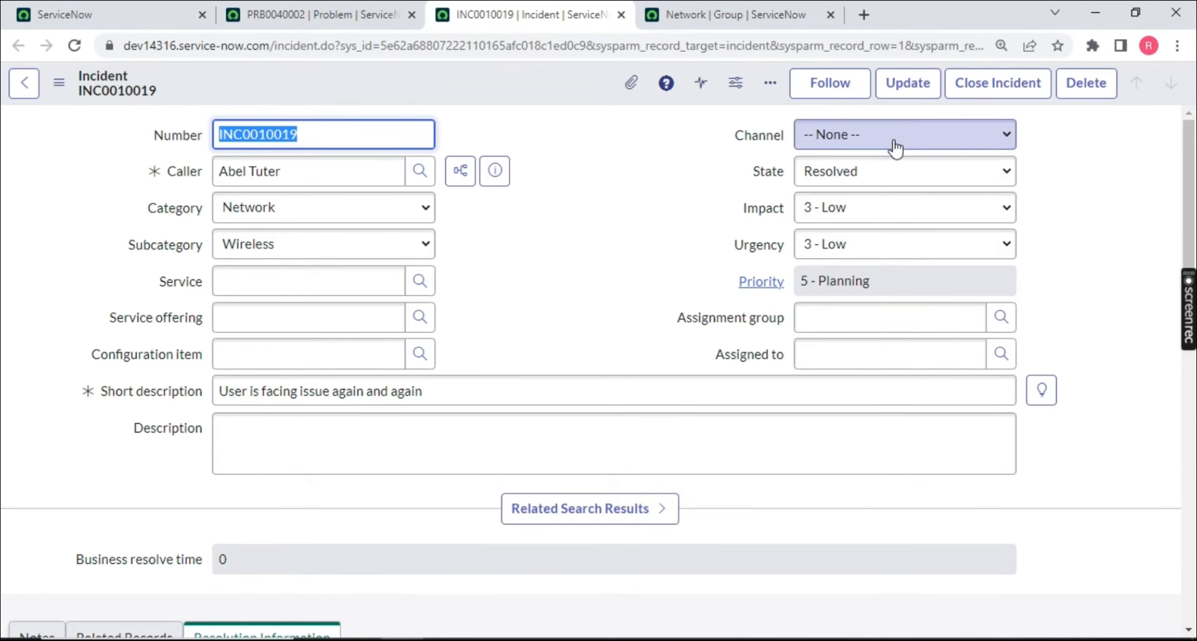
{"action": "left_click", "coordinate": [340, 19]}
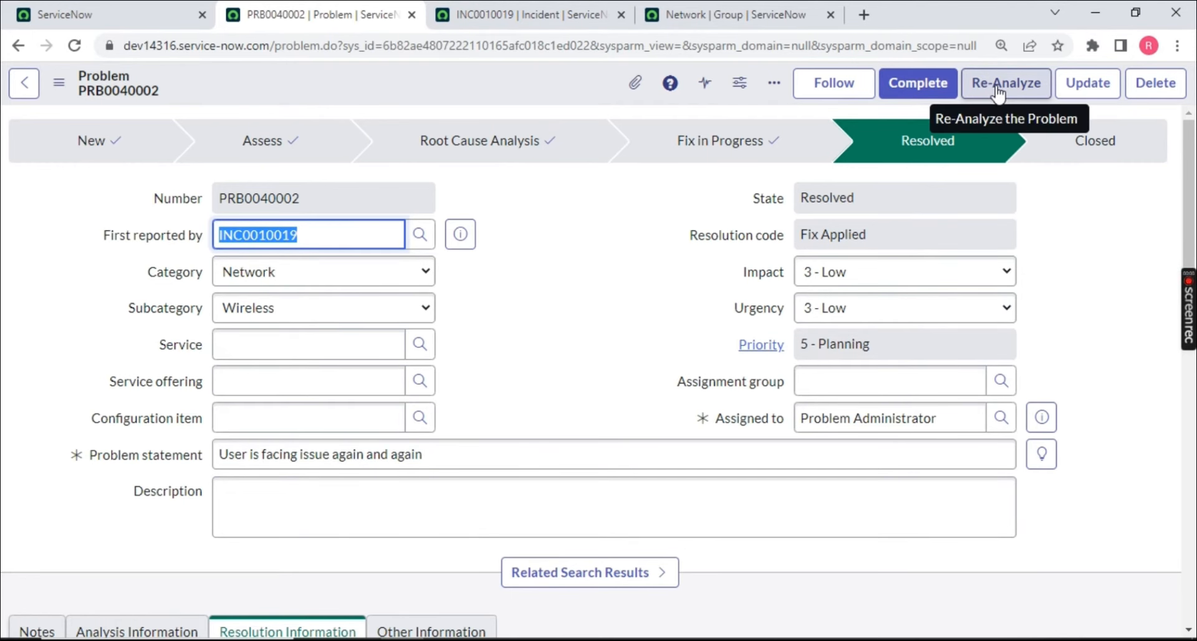
Re-analyze the problem to return it to Root Cause Analysis and accept its risk with the reason "Accepting the risk"
{"action": "left_click", "coordinate": [995, 88]}
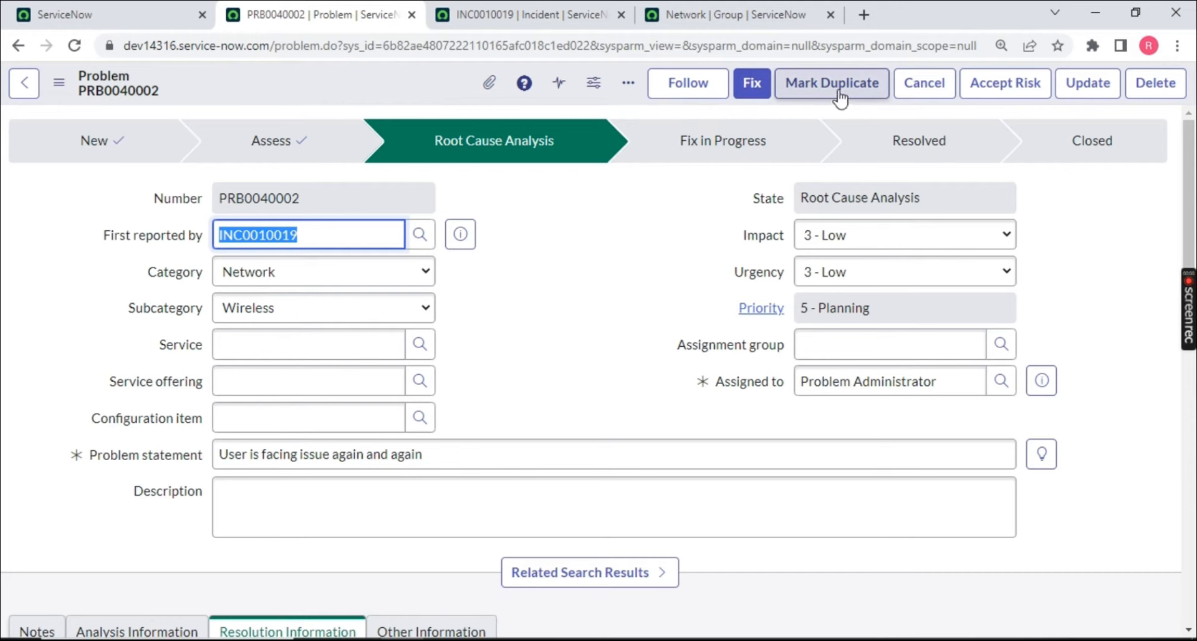
{"action": "left_click", "coordinate": [1018, 95]}
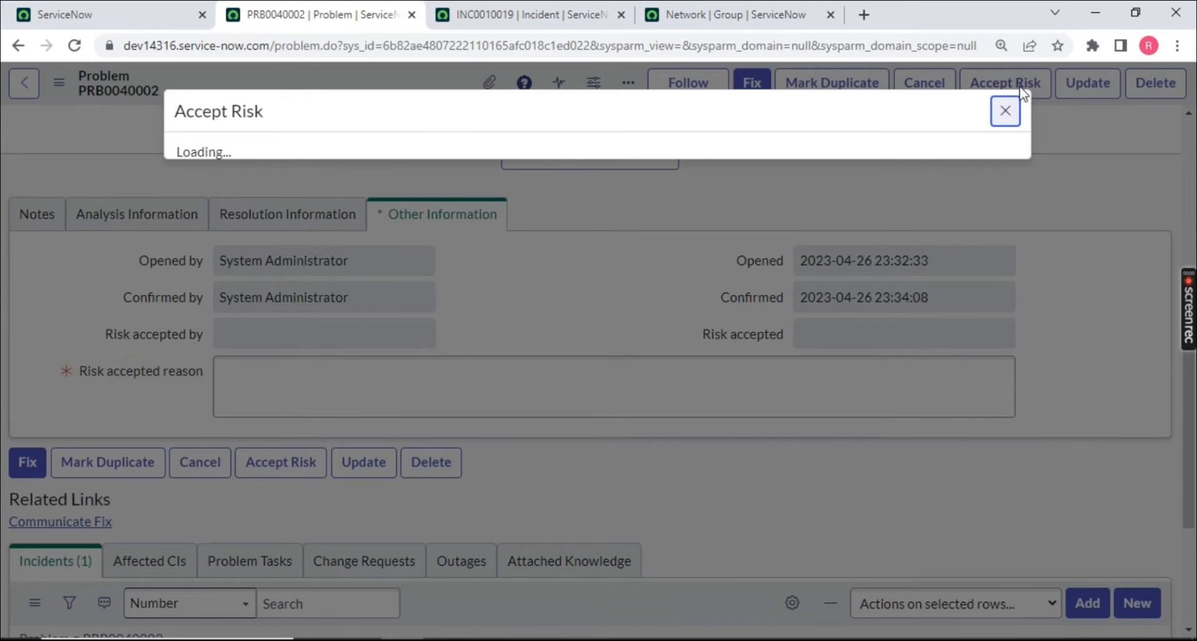
{"action": "left_click", "coordinate": [1004, 112]}
{"action": "left_click", "coordinate": [257, 368]}
{"action": "type", "text": "Acceptin"}
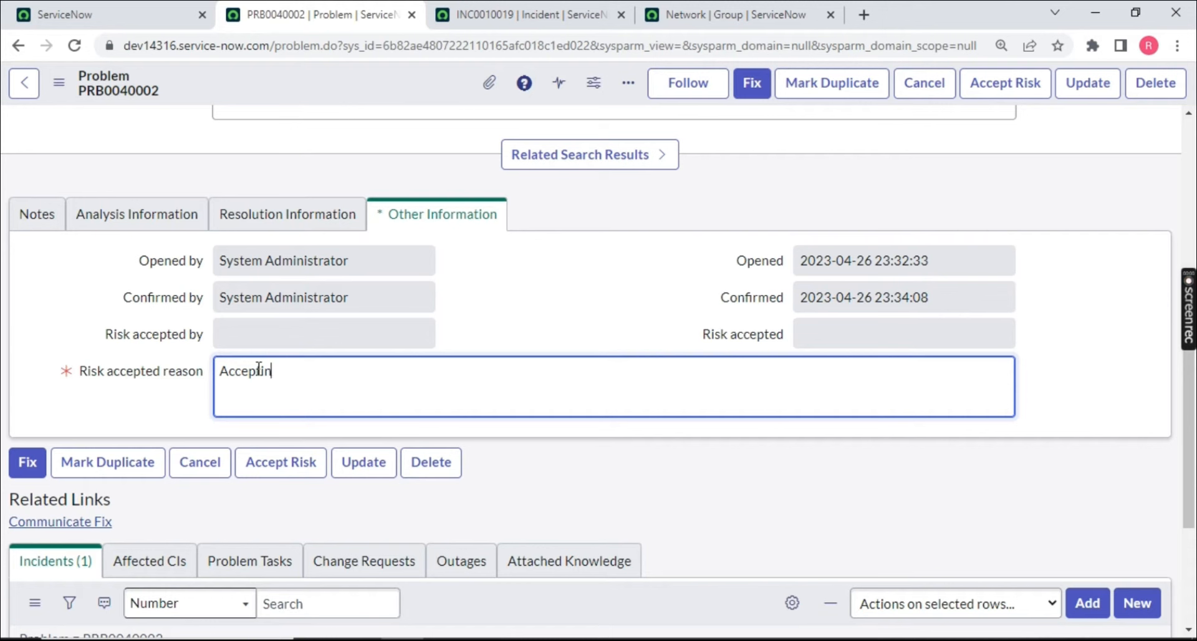
{"action": "type", "text": "g the risk"}
{"action": "left_click", "coordinate": [1003, 86]}
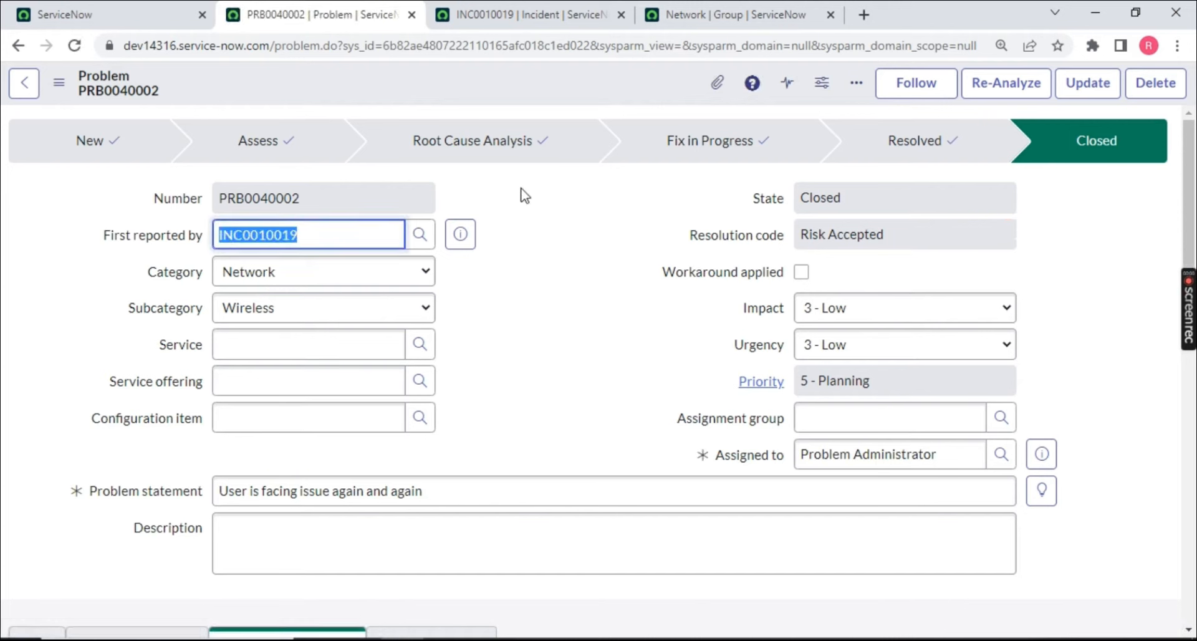
Check the problem's State field and switch to the presentation's Problem Life Cycle slide
{"action": "left_click", "coordinate": [850, 186]}
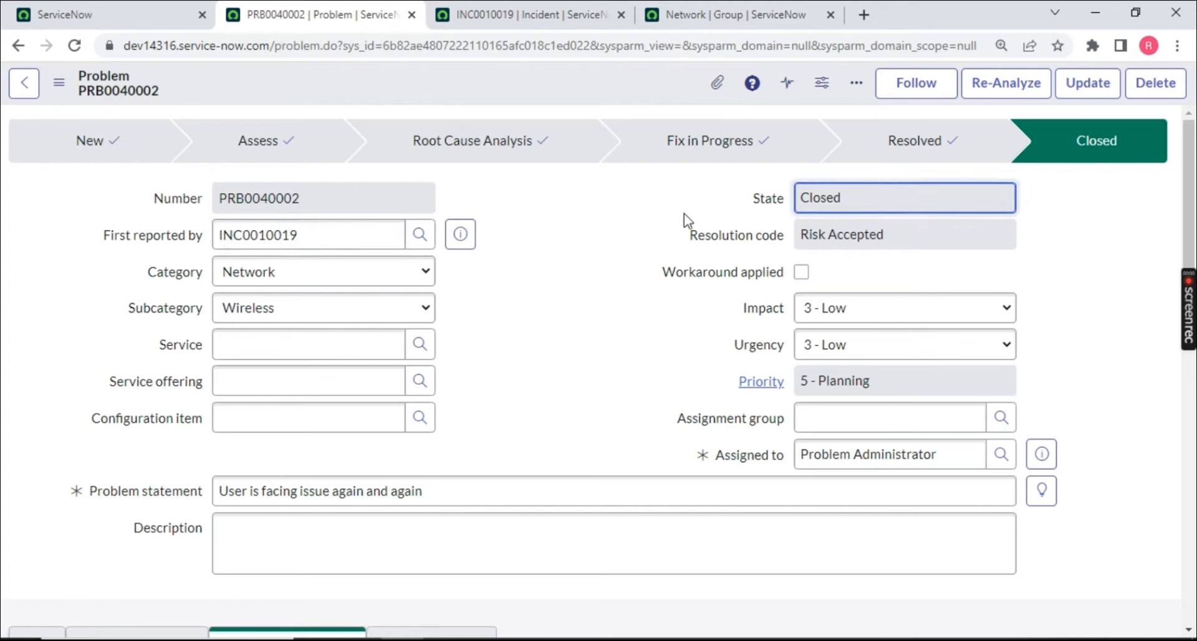
{"action": "key", "text": "alt+Tab"}
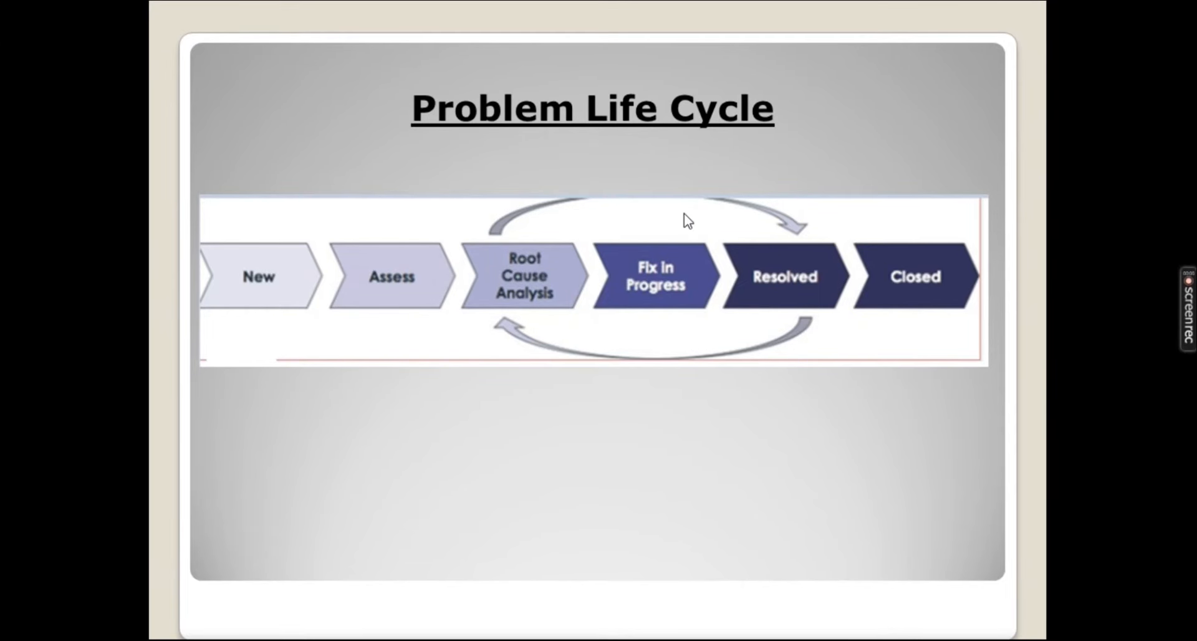
Advance the presentation from the Problem Life Cycle slide to the Change Management definition
{"action": "key", "text": "Right"}
{"action": "key", "text": "Right"}
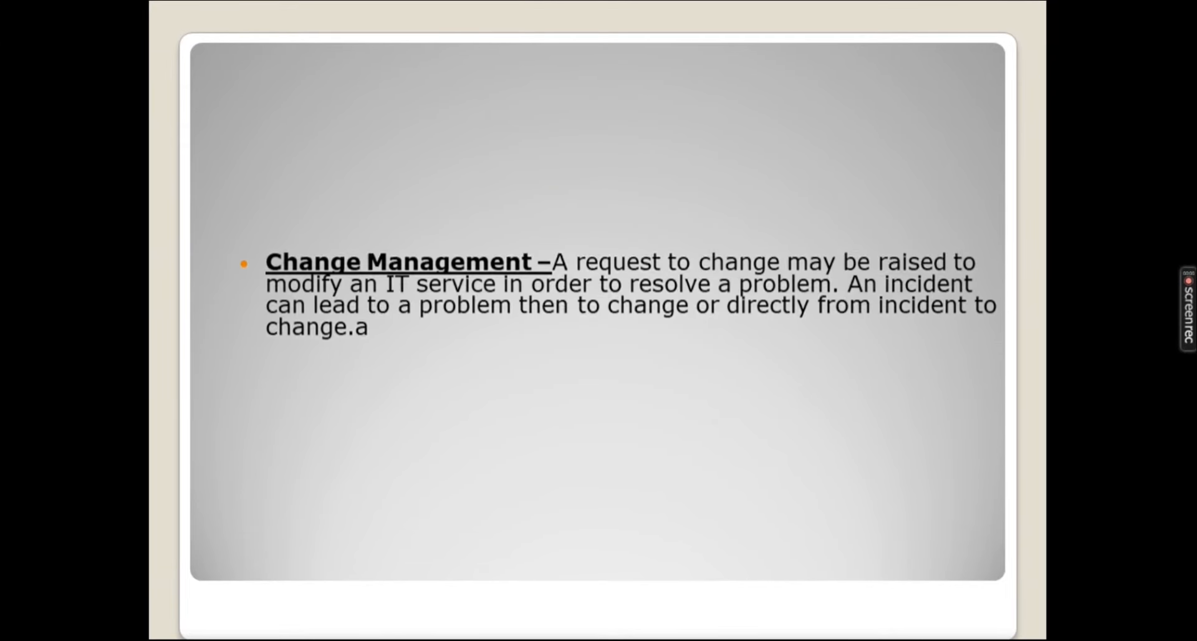
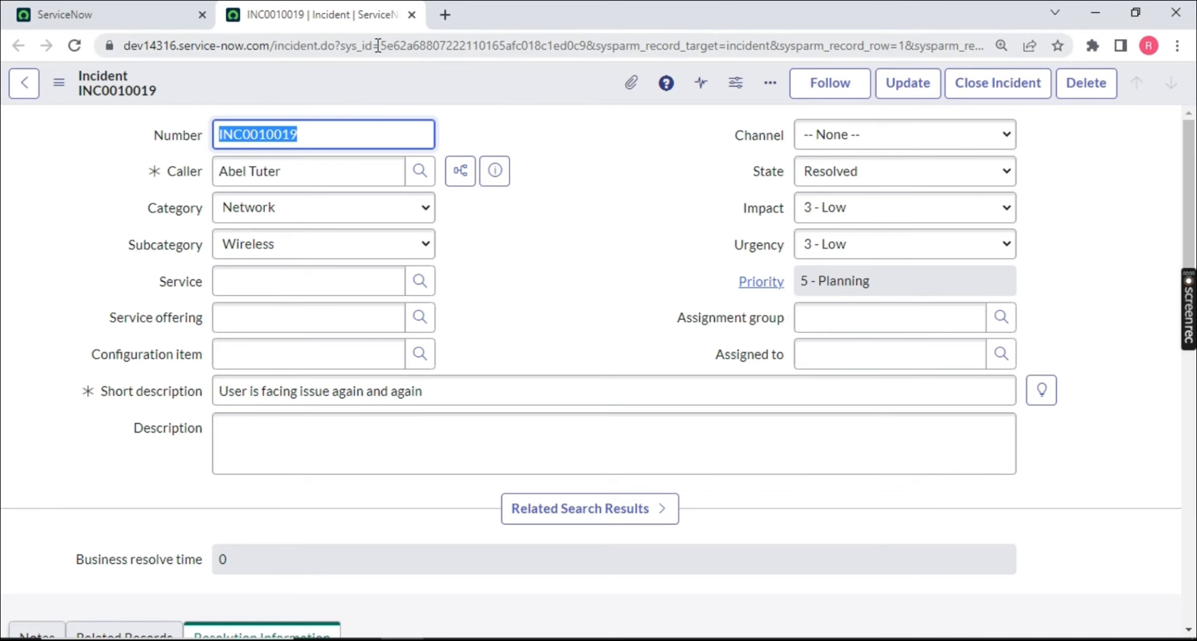
Open a blank incident form by loading incident.do?sys_id=-1 in the browser and select a caller for it
{"action": "left_click_drag", "start_coordinate": [379, 45], "coordinate": [1193, 26]}
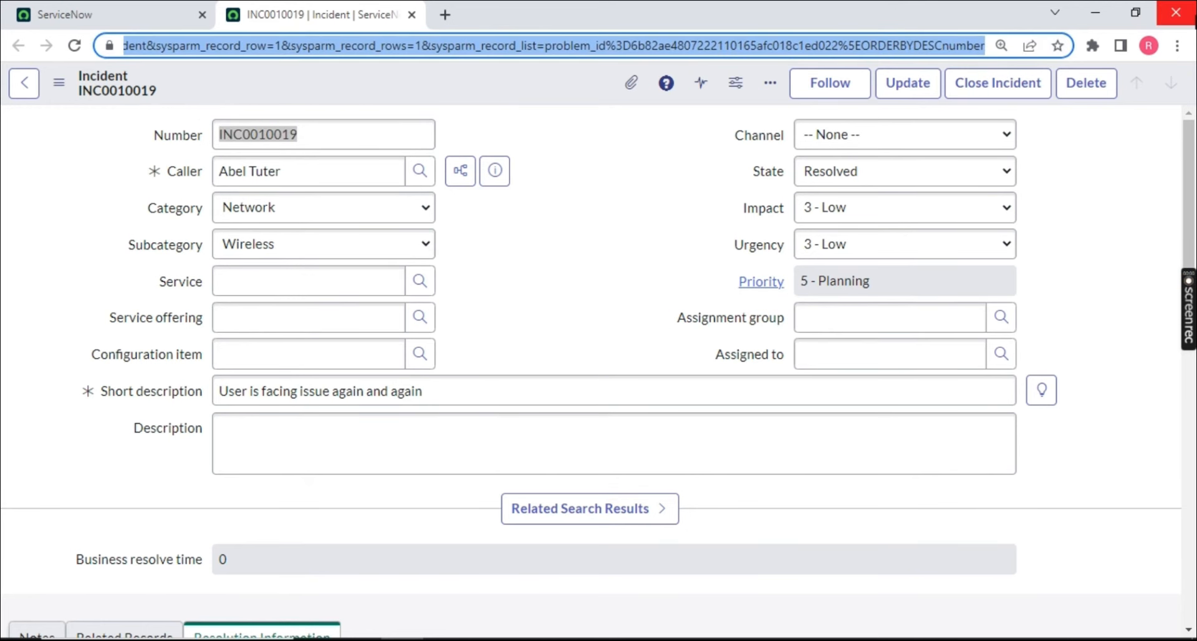
{"action": "type", "text": "-now.com/incident.do?sys_id=-"}
{"action": "key", "text": "Return"}
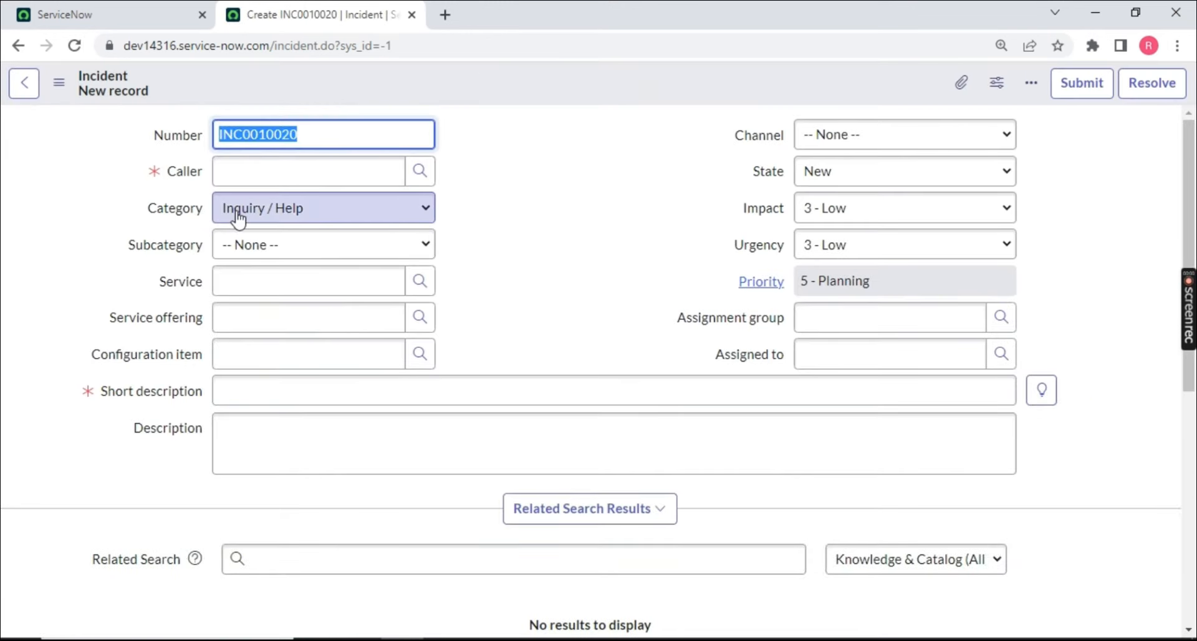
{"action": "left_click", "coordinate": [391, 177]}
{"action": "left_click", "coordinate": [421, 175]}
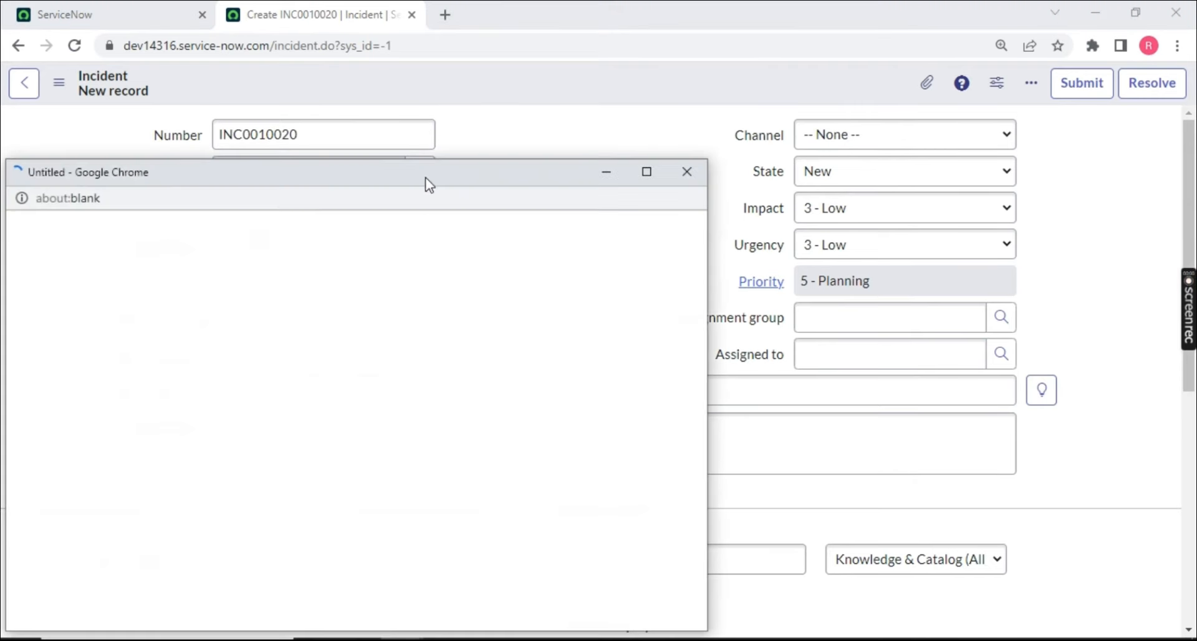
{"action": "left_click", "coordinate": [93, 431]}
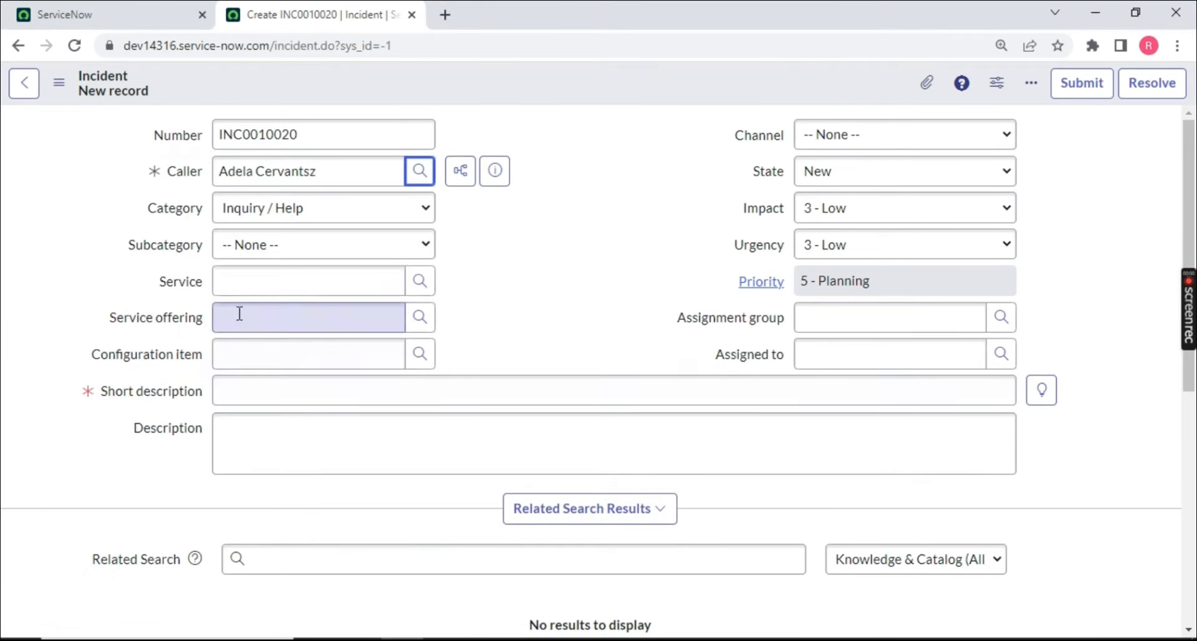
Set the subcategory to Internal Application, enter the short description "Servicenow Iphone catlog is not working", and save the incident
{"action": "left_click", "coordinate": [268, 245]}
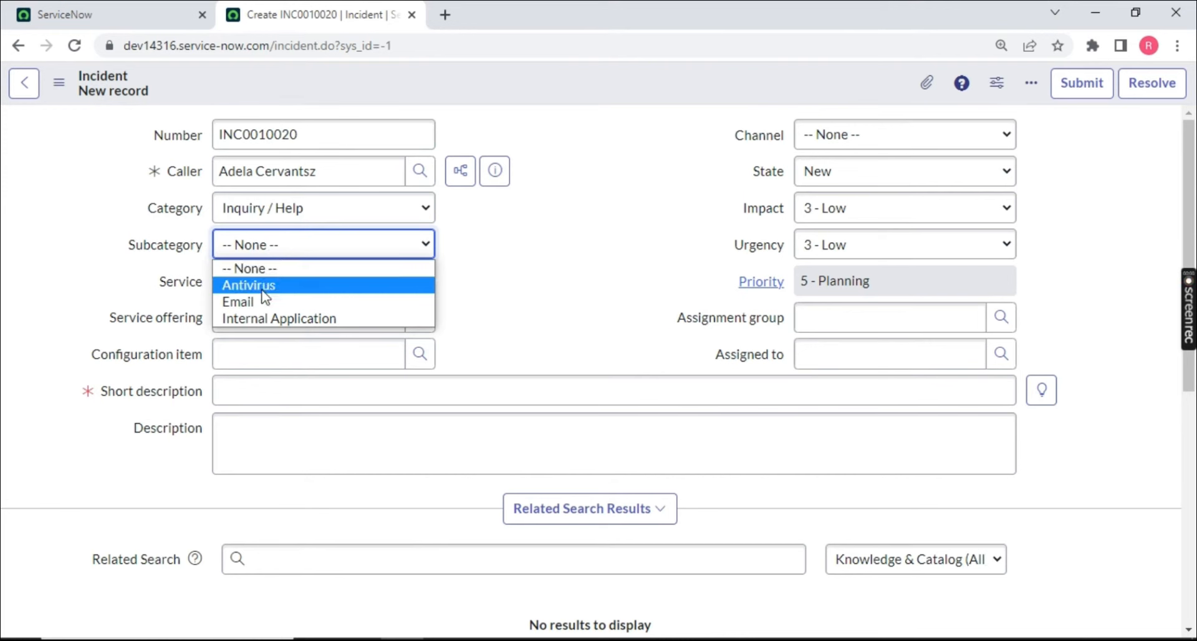
{"action": "left_click", "coordinate": [260, 318]}
{"action": "left_click", "coordinate": [229, 398]}
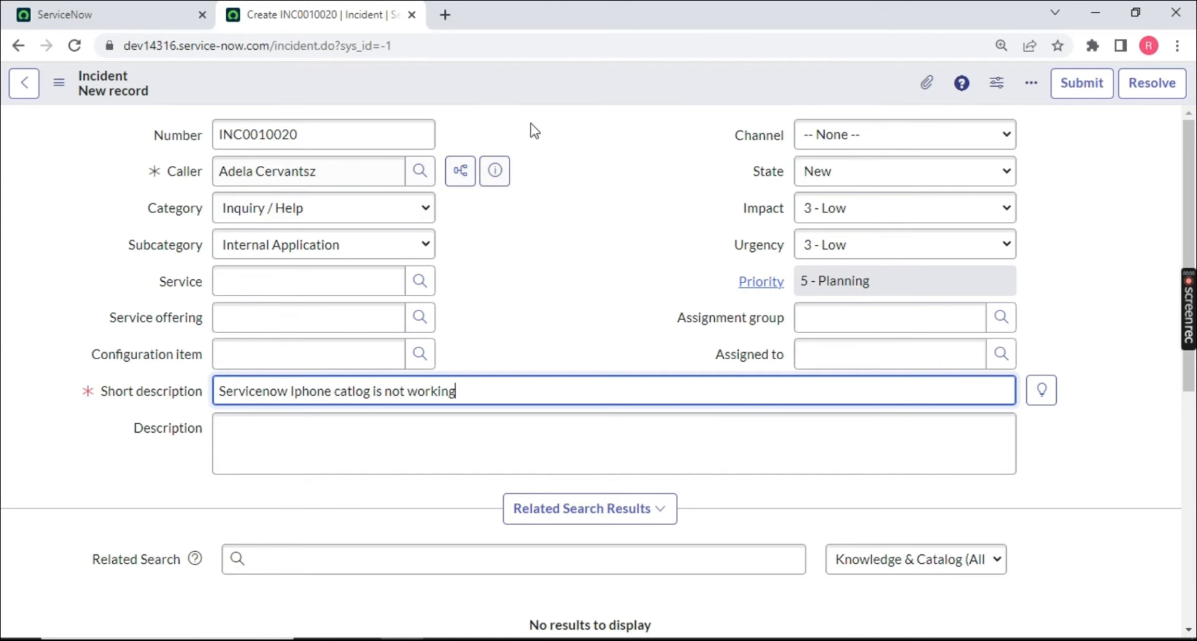
{"action": "right_click", "coordinate": [631, 101]}
{"action": "left_click", "coordinate": [662, 107]}
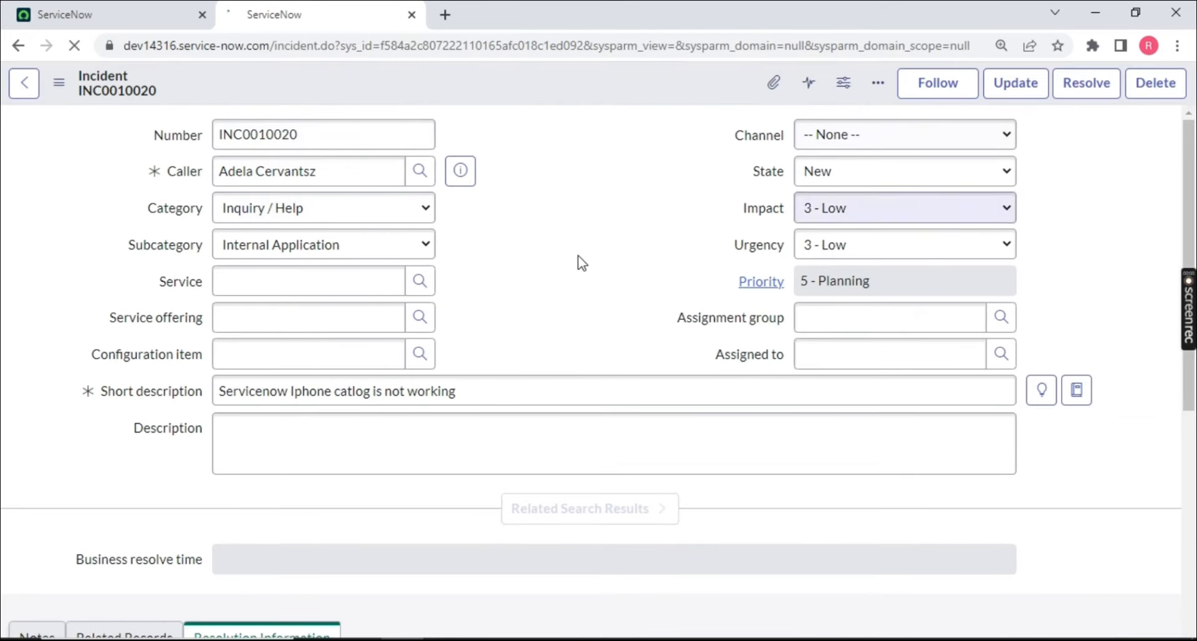
Review the incident's assignment group suggestions, short description and the record actions available for creating changes
{"action": "left_click", "coordinate": [839, 313]}
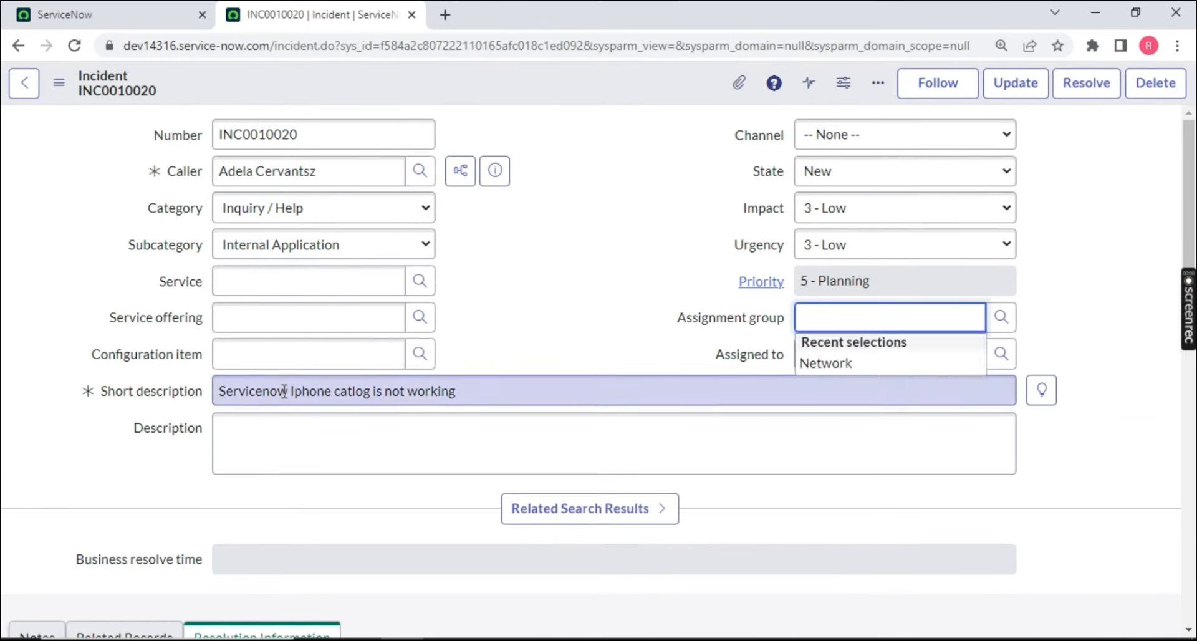
{"action": "left_click_drag", "start_coordinate": [288, 393], "coordinate": [382, 392]}
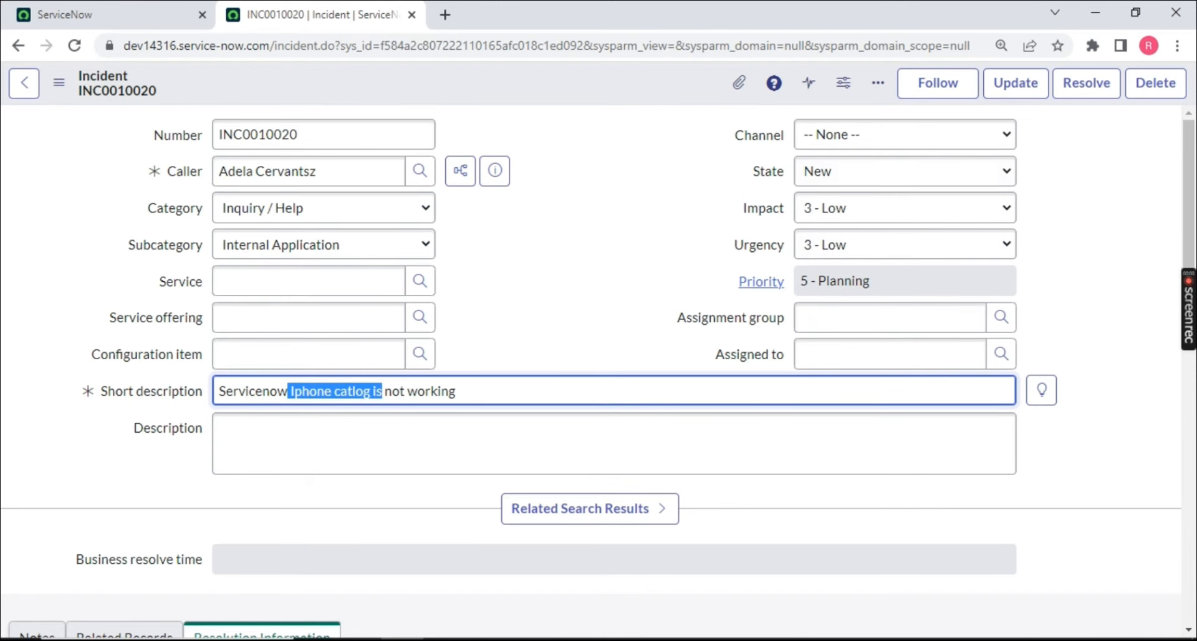
{"action": "right_click", "coordinate": [505, 84]}
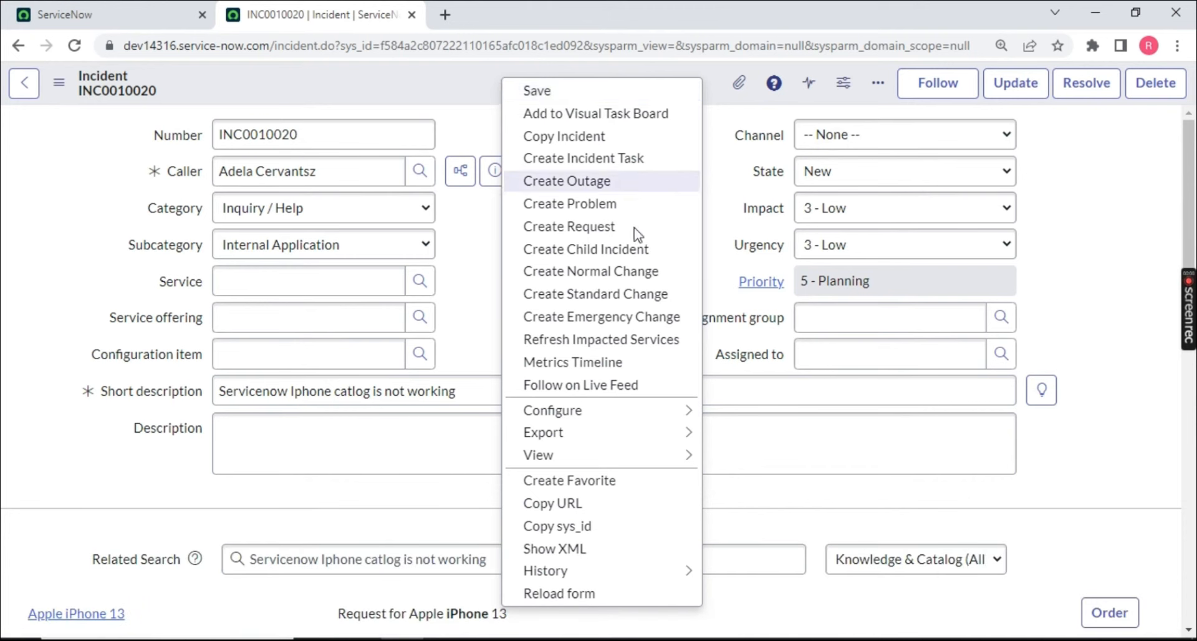
{"action": "left_click", "coordinate": [1039, 304]}
Set the incident's impact and urgency both to 1 - High and check the calculated priority
{"action": "left_click", "coordinate": [893, 212]}
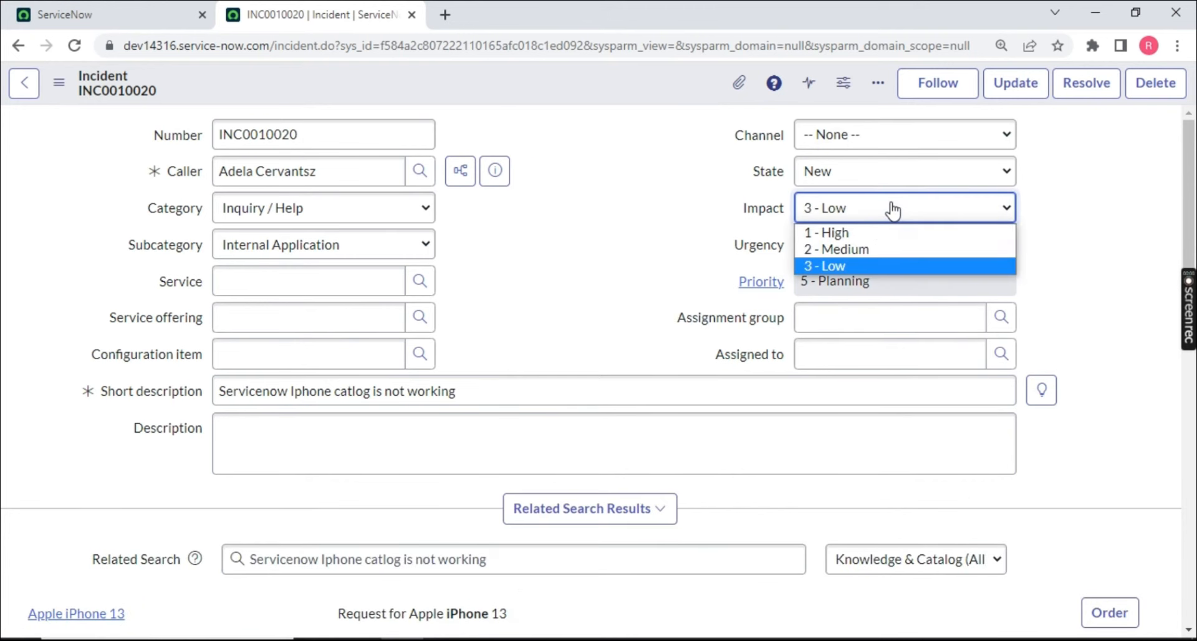
{"action": "left_click", "coordinate": [888, 229]}
{"action": "left_click", "coordinate": [857, 246]}
{"action": "left_click", "coordinate": [828, 269]}
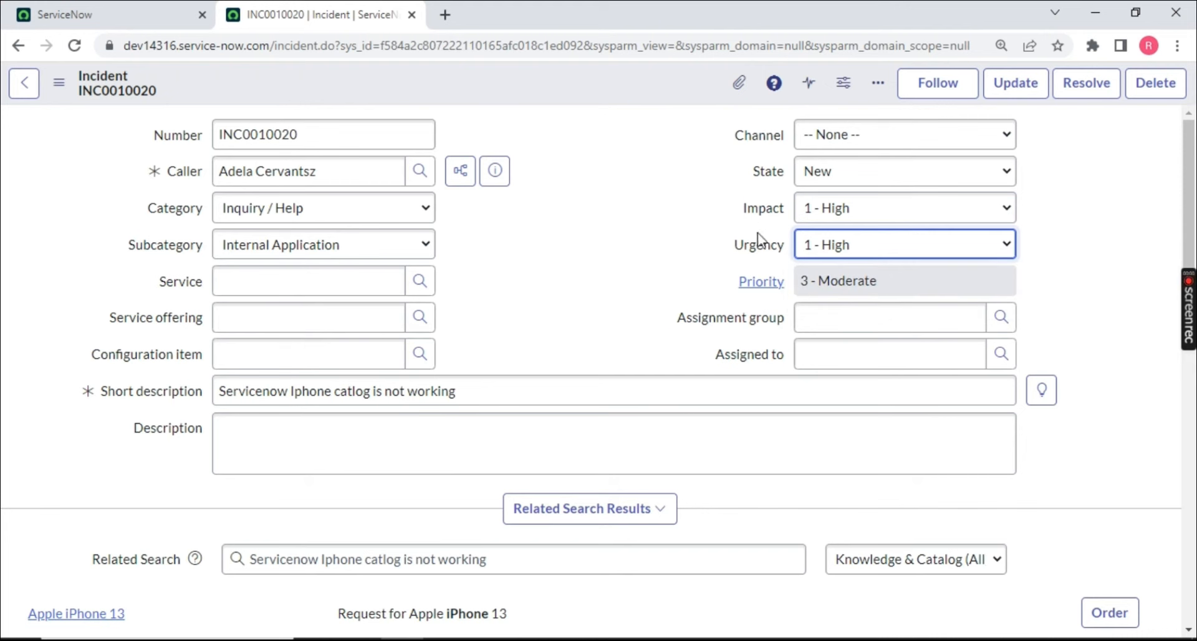
{"action": "left_click_drag", "start_coordinate": [703, 283], "coordinate": [927, 273]}
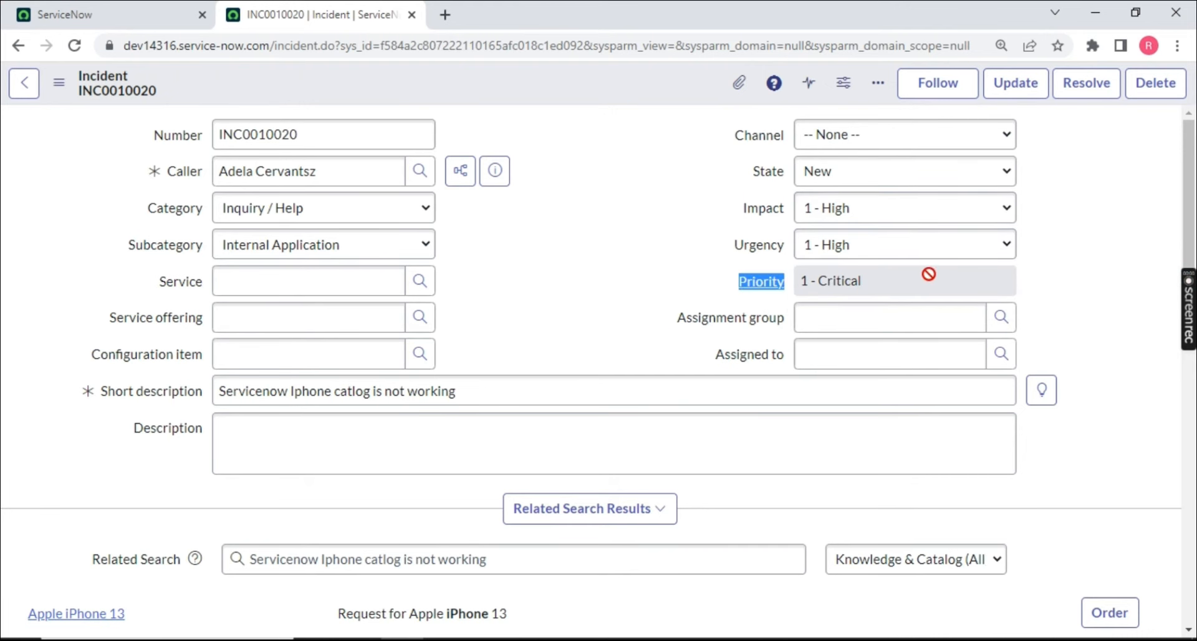
Enter the mandatory work notes "Please fix ASAp" and save the incident
{"action": "right_click", "coordinate": [529, 84]}
{"action": "left_click", "coordinate": [560, 94]}
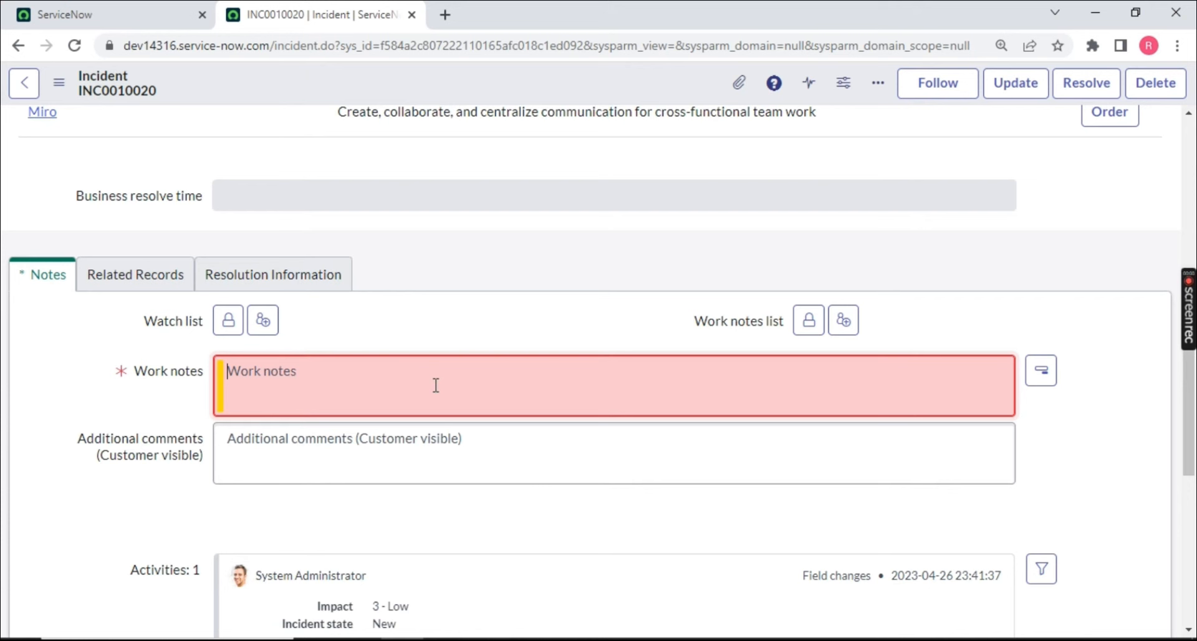
{"action": "type", "text": "Please fix ASAp"}
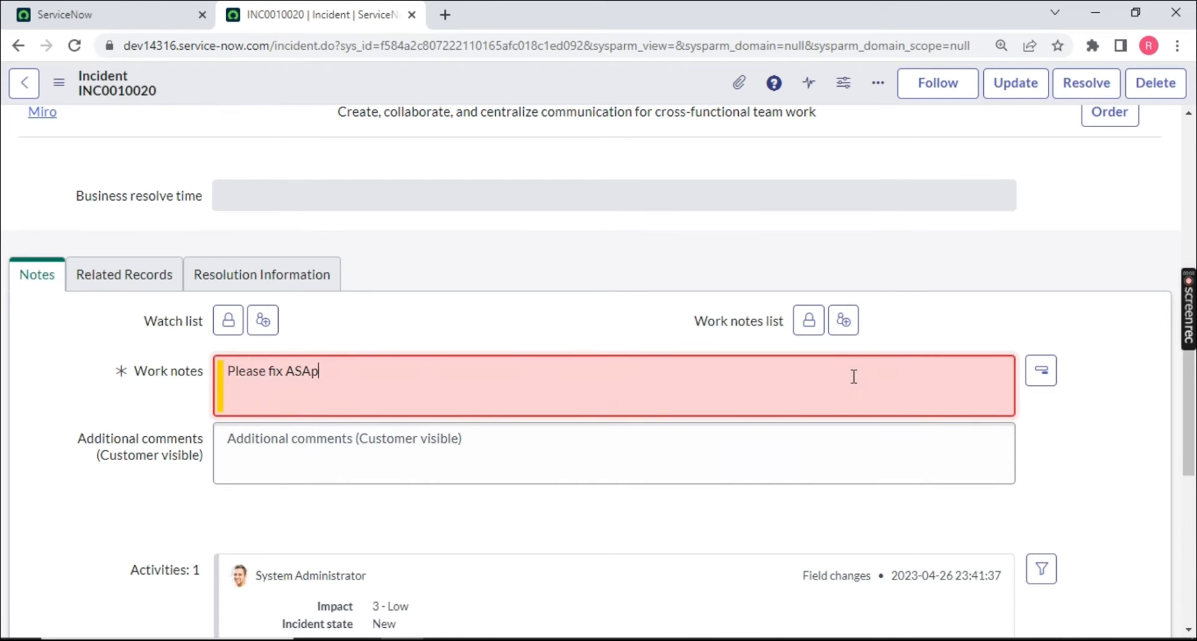
{"action": "right_click", "coordinate": [566, 70]}
{"action": "left_click", "coordinate": [602, 88]}
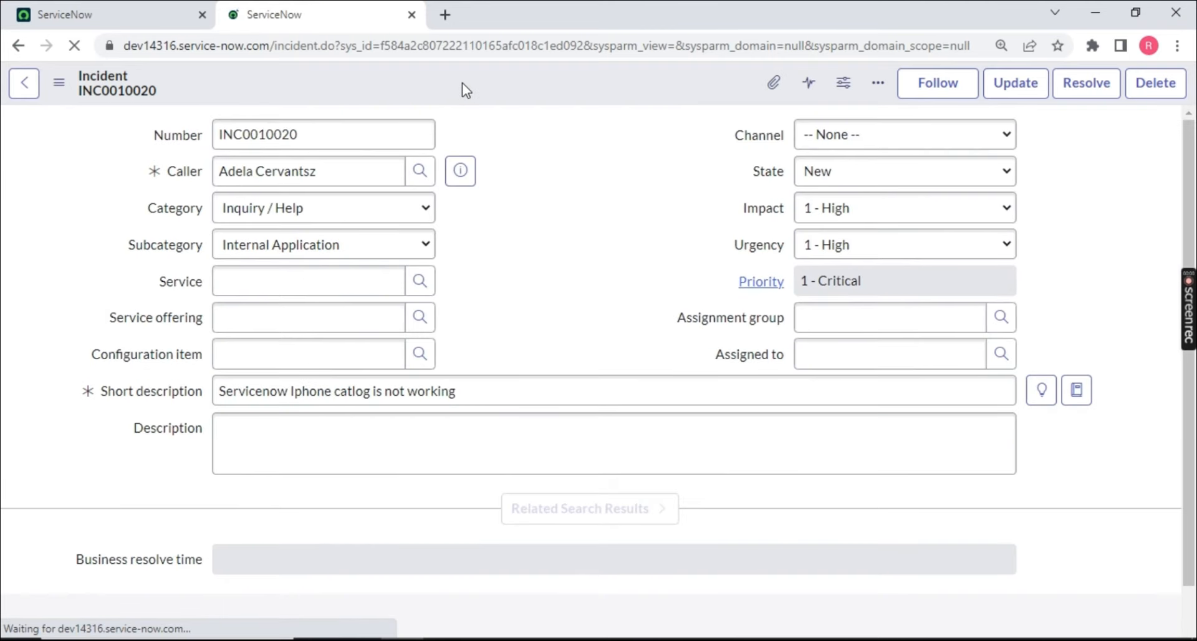
Create an emergency change from the saved incident
{"action": "right_click", "coordinate": [514, 70]}
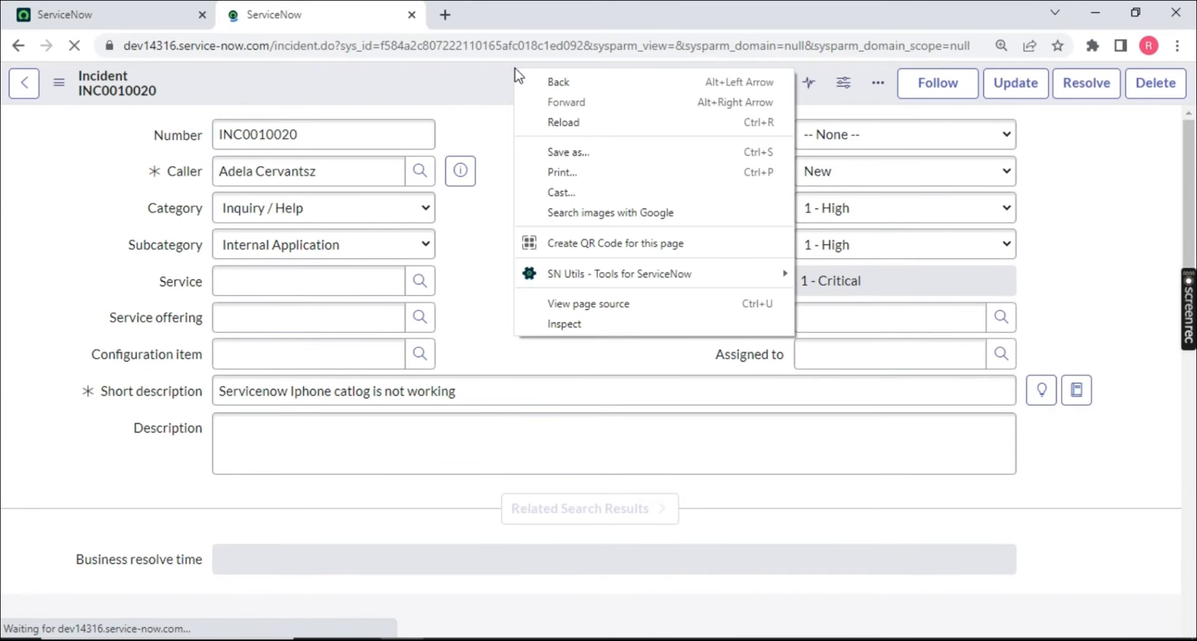
{"action": "left_click", "coordinate": [474, 79]}
{"action": "right_click", "coordinate": [475, 79]}
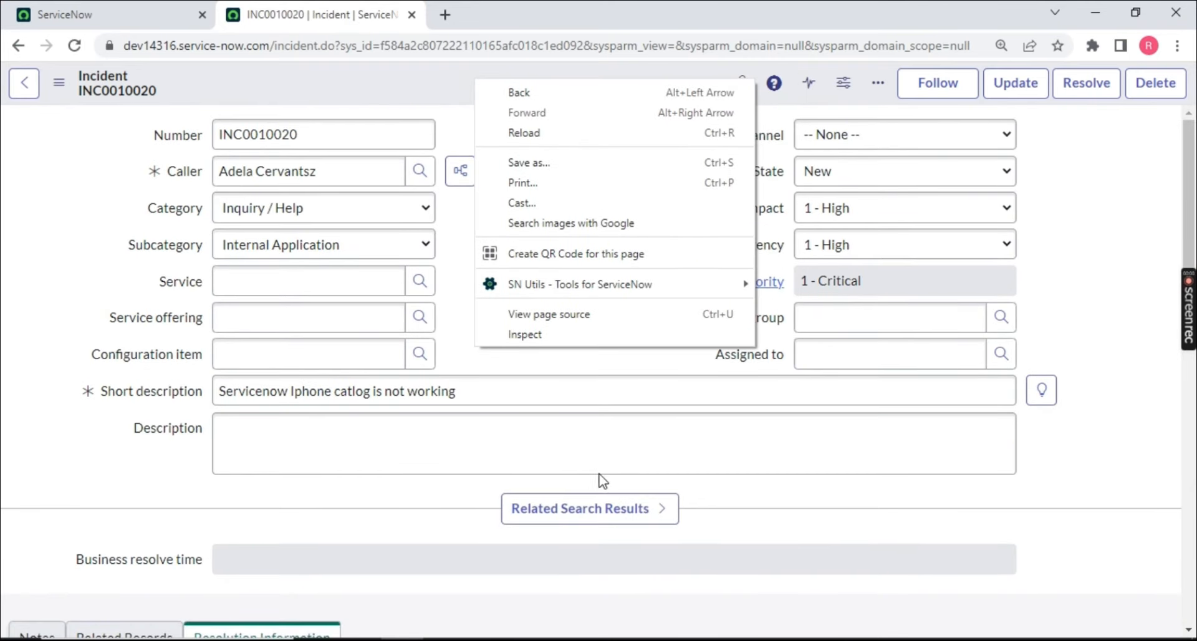
{"action": "left_click", "coordinate": [805, 517]}
{"action": "right_click", "coordinate": [521, 72]}
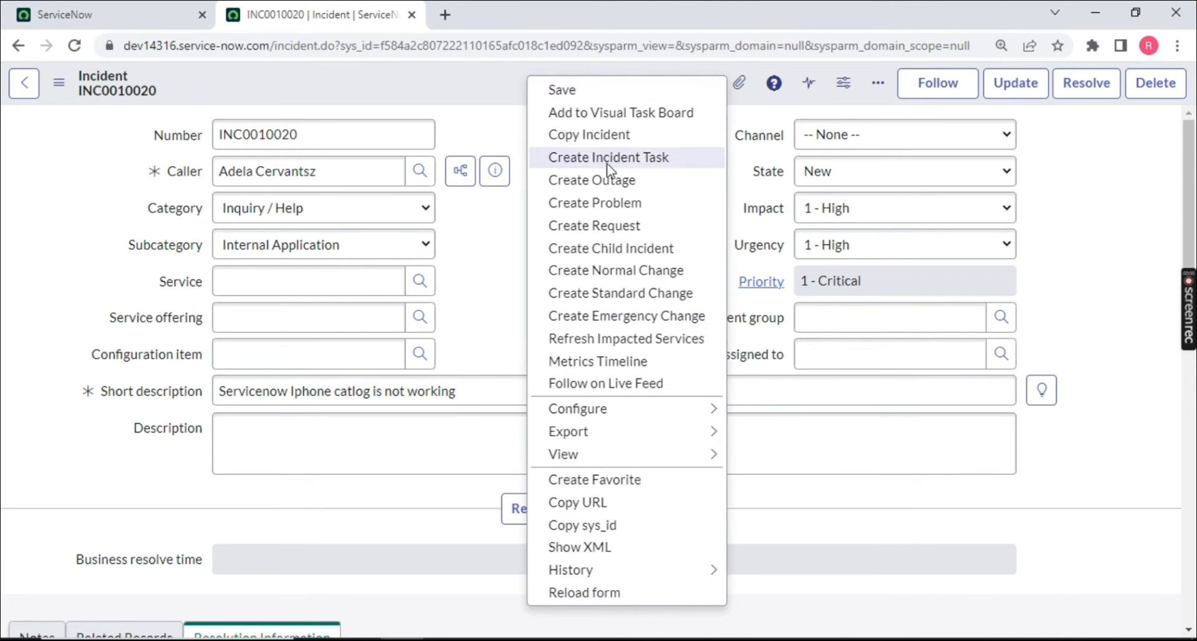
{"action": "left_click", "coordinate": [620, 318]}
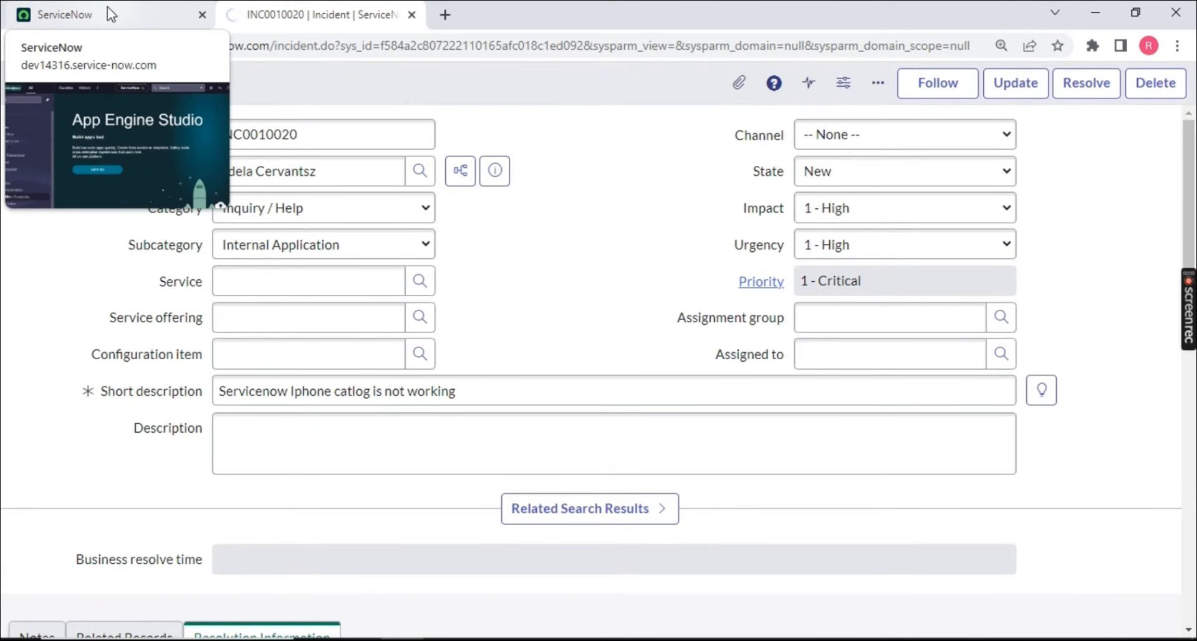
Filter the application navigator for "change" and open the Change module's Create New page in a separate tab
{"action": "left_click", "coordinate": [107, 9]}
{"action": "left_click", "coordinate": [127, 138]}
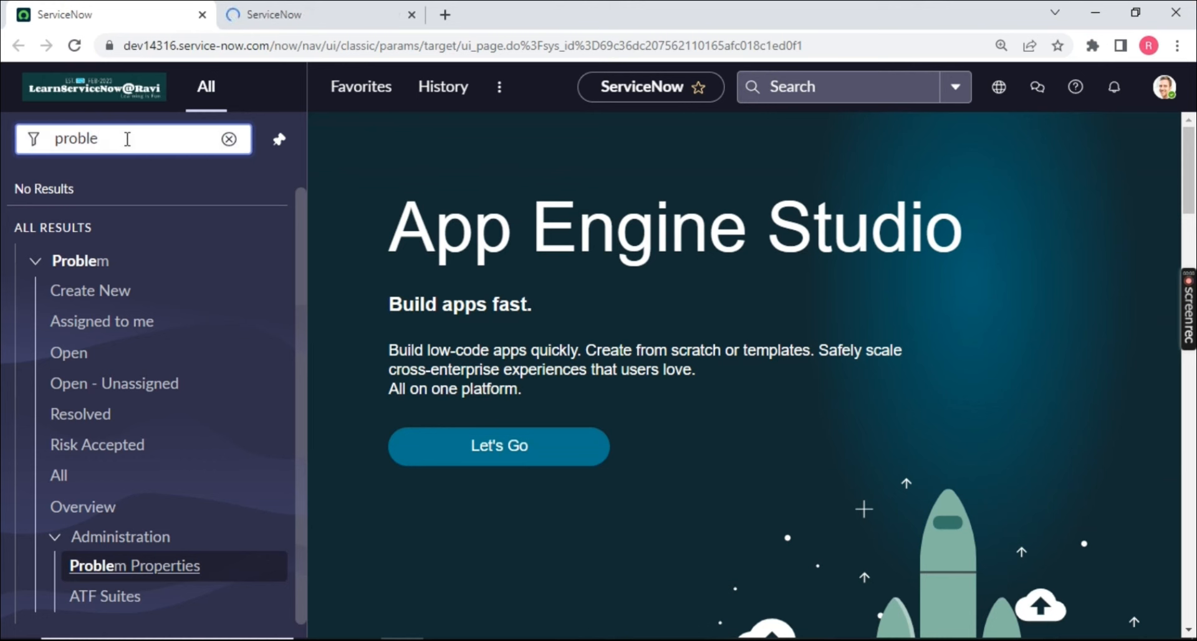
{"action": "key", "text": "ctrl+a"}
{"action": "type", "text": "eme"}
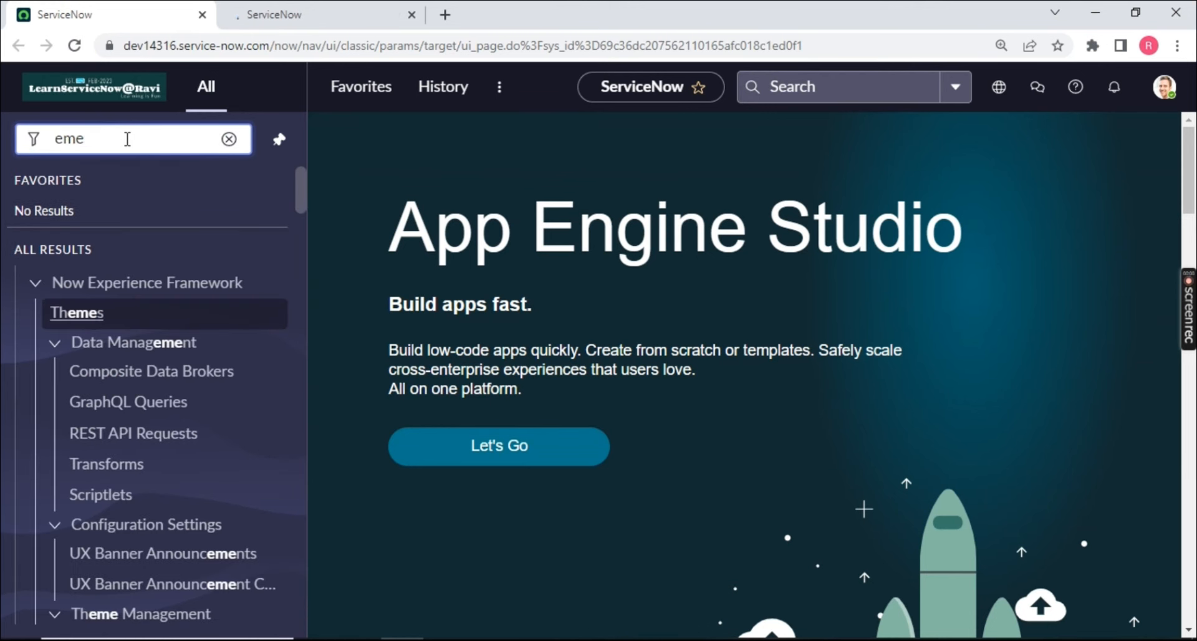
{"action": "key", "text": "BackSpace"}
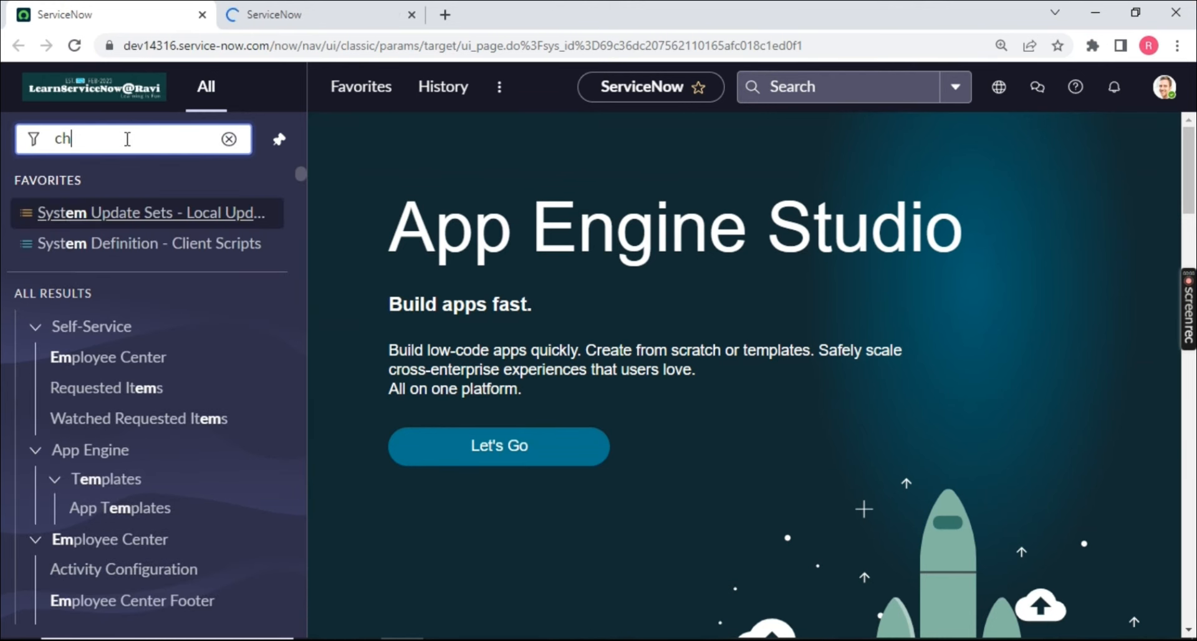
{"action": "key", "text": "BackSpace"}
{"action": "key", "text": "BackSpace"}
{"action": "type", "text": "change re"}
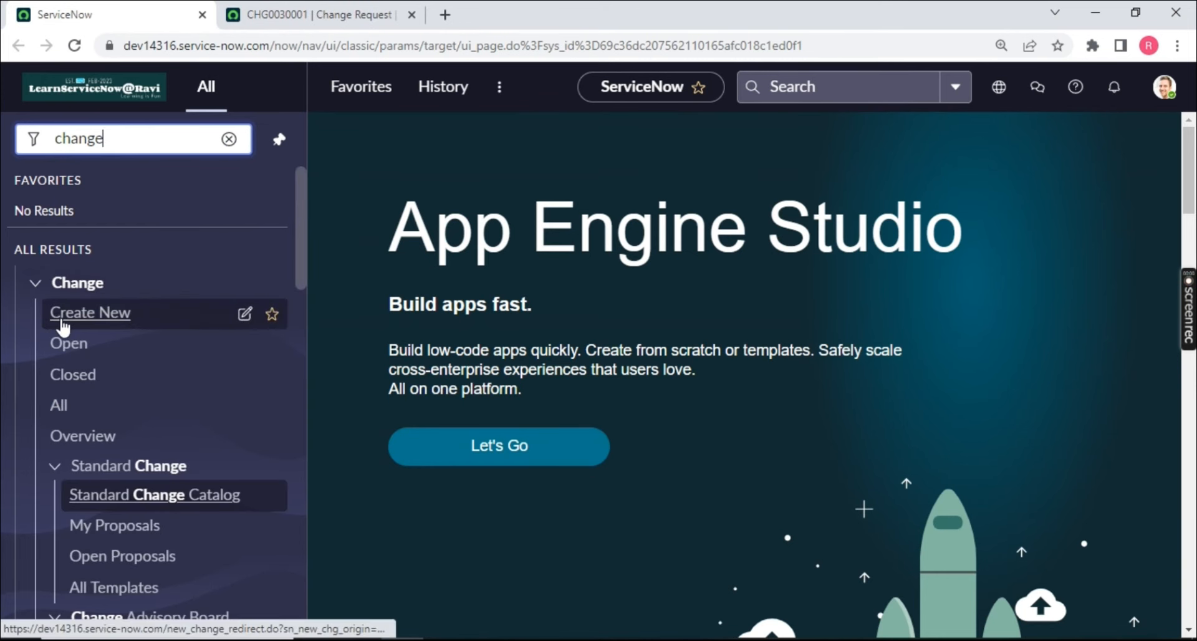
{"action": "middle_click", "coordinate": [83, 317]}
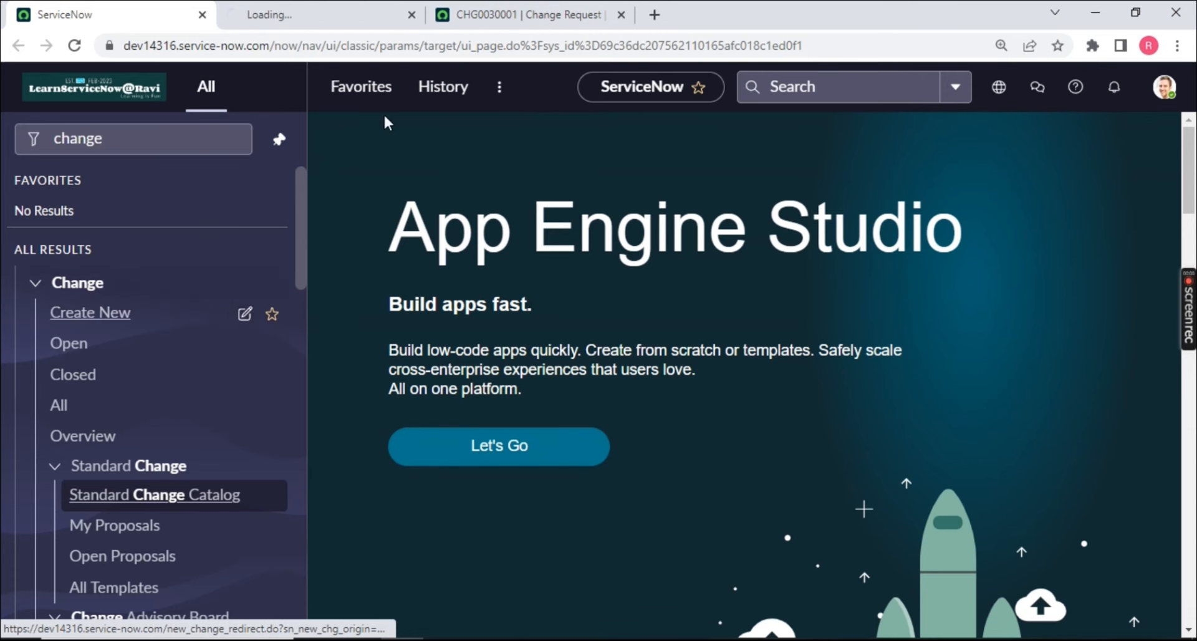
{"action": "left_click", "coordinate": [356, 15]}
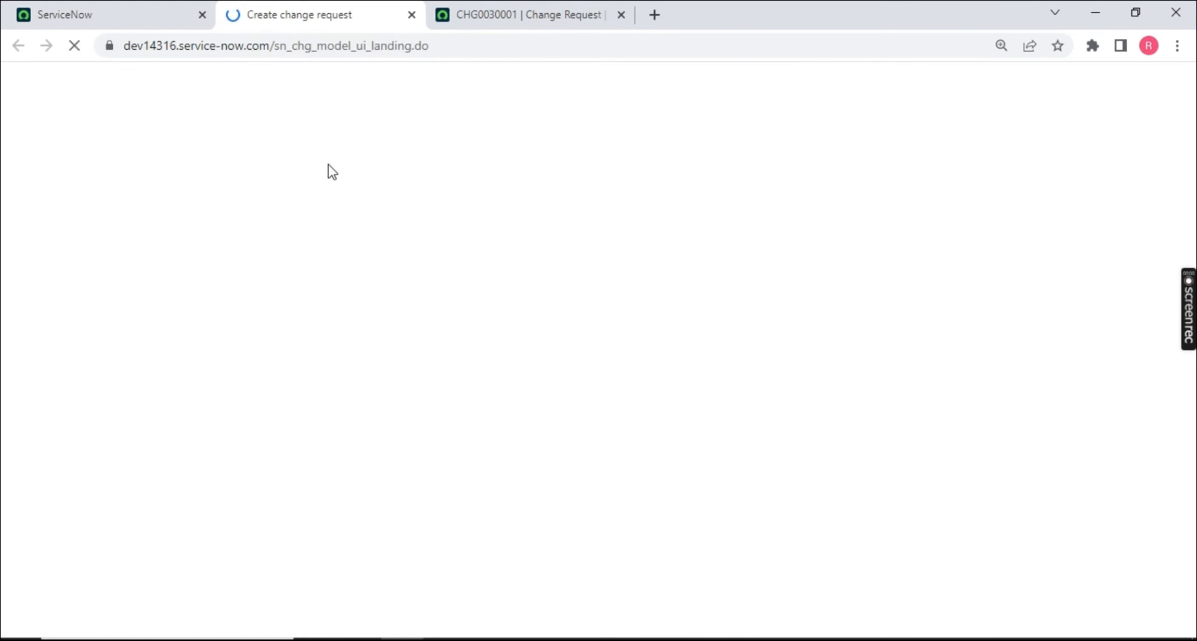
Check the emergency change request created from the incident, and list all change models and templates on the change creation page
{"action": "left_click", "coordinate": [212, 17]}
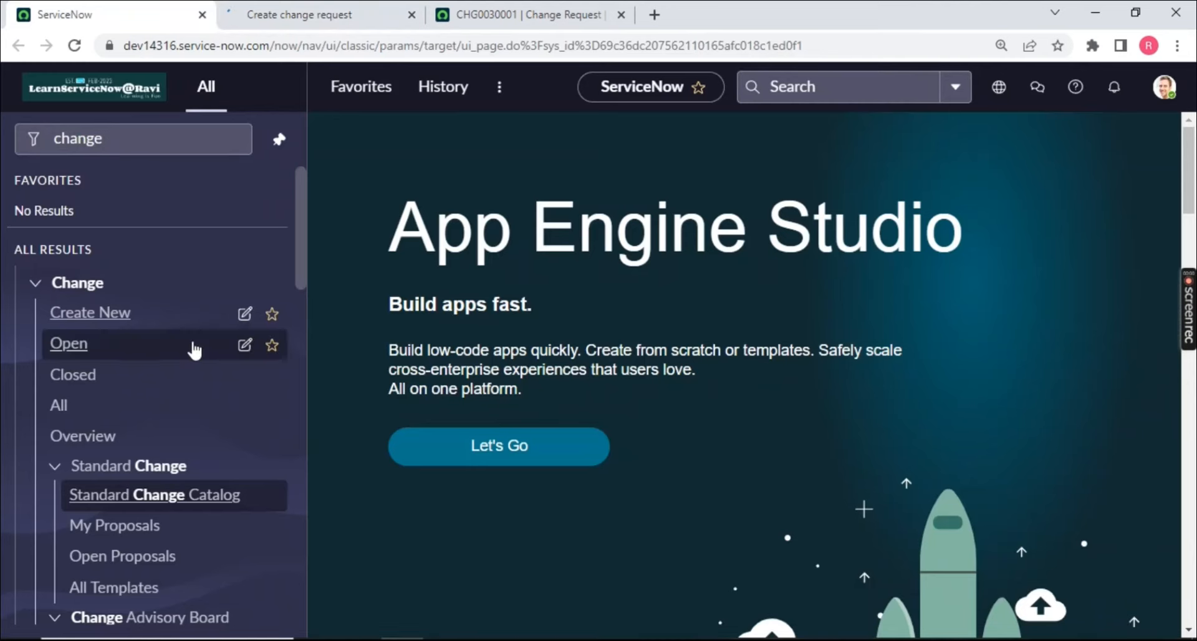
{"action": "left_click", "coordinate": [518, 15]}
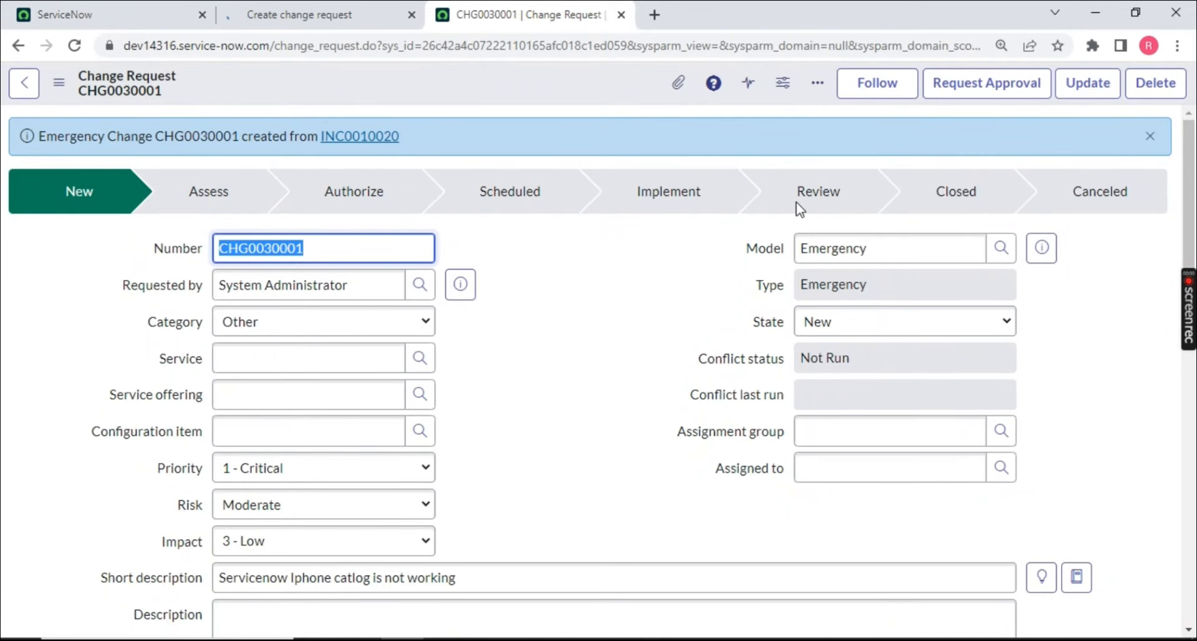
{"action": "left_click", "coordinate": [293, 15]}
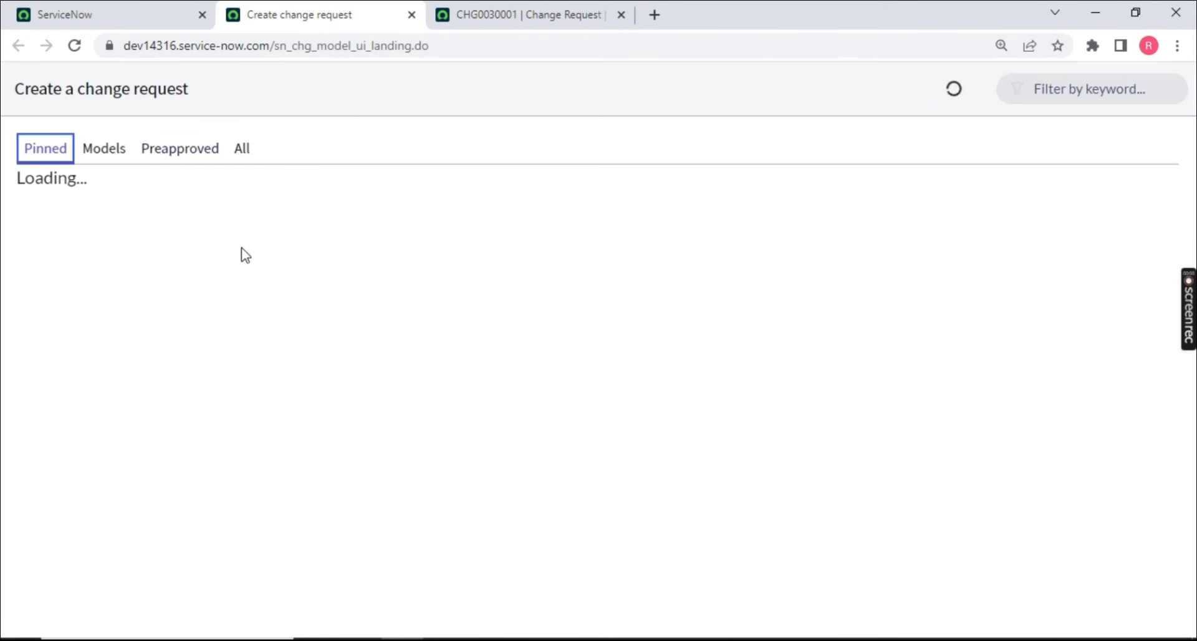
{"action": "left_click", "coordinate": [241, 149]}
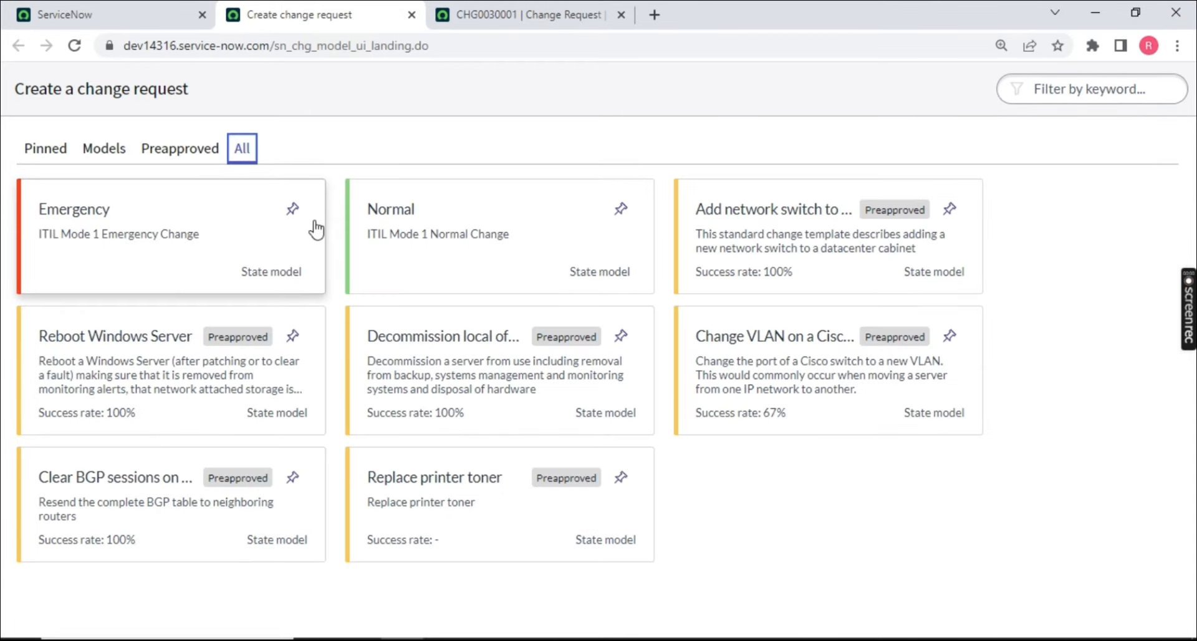
Return to change request CHG0030001 and examine its type, state flow and the details carried over from the incident
{"action": "left_click", "coordinate": [440, 14]}
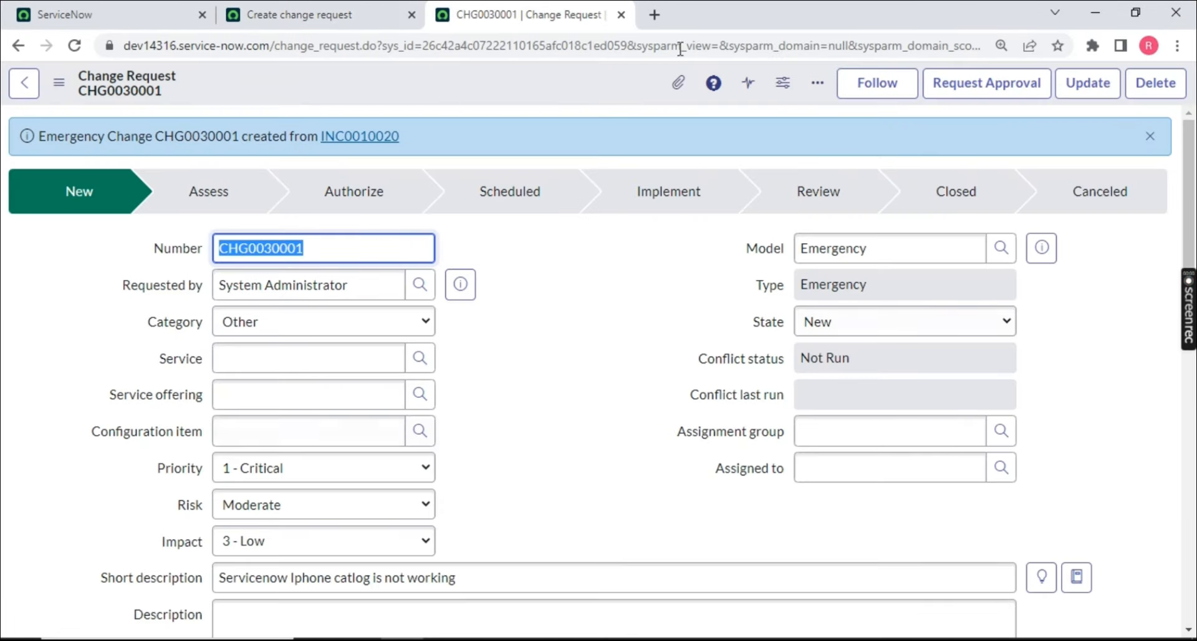
{"action": "left_click", "coordinate": [917, 284]}
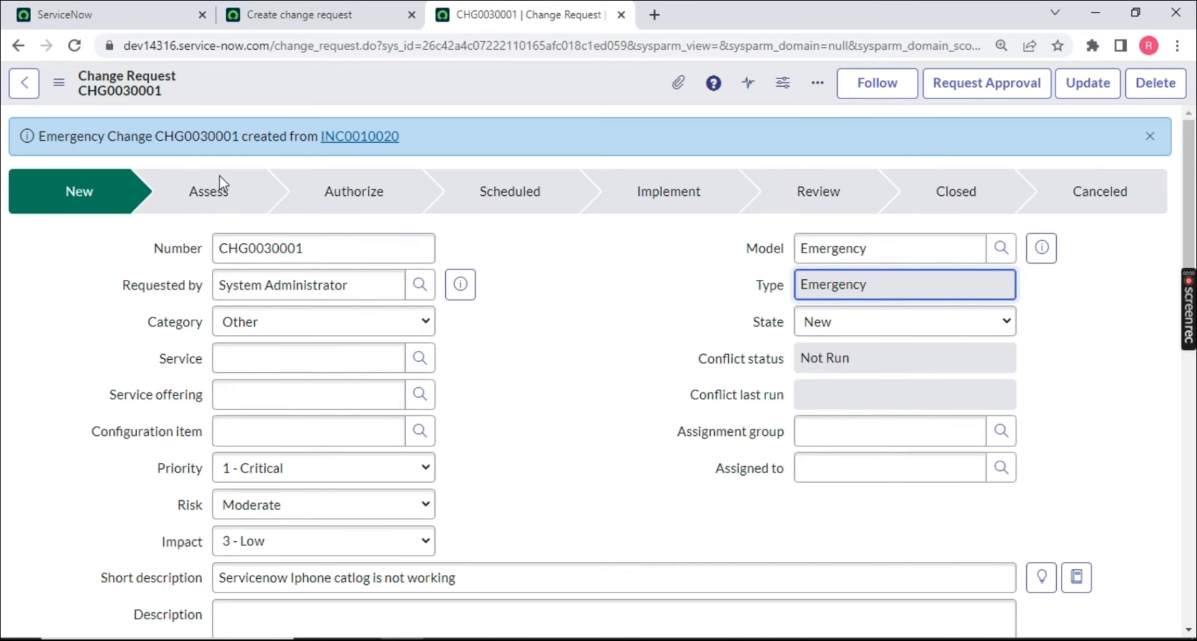
{"action": "scroll", "coordinate": [220, 174], "scroll_direction": "down", "scroll_amount": 2}
{"action": "scroll", "coordinate": [236, 195], "scroll_direction": "up", "scroll_amount": 2}
{"action": "scroll", "coordinate": [555, 286], "scroll_direction": "down", "scroll_amount": 1}
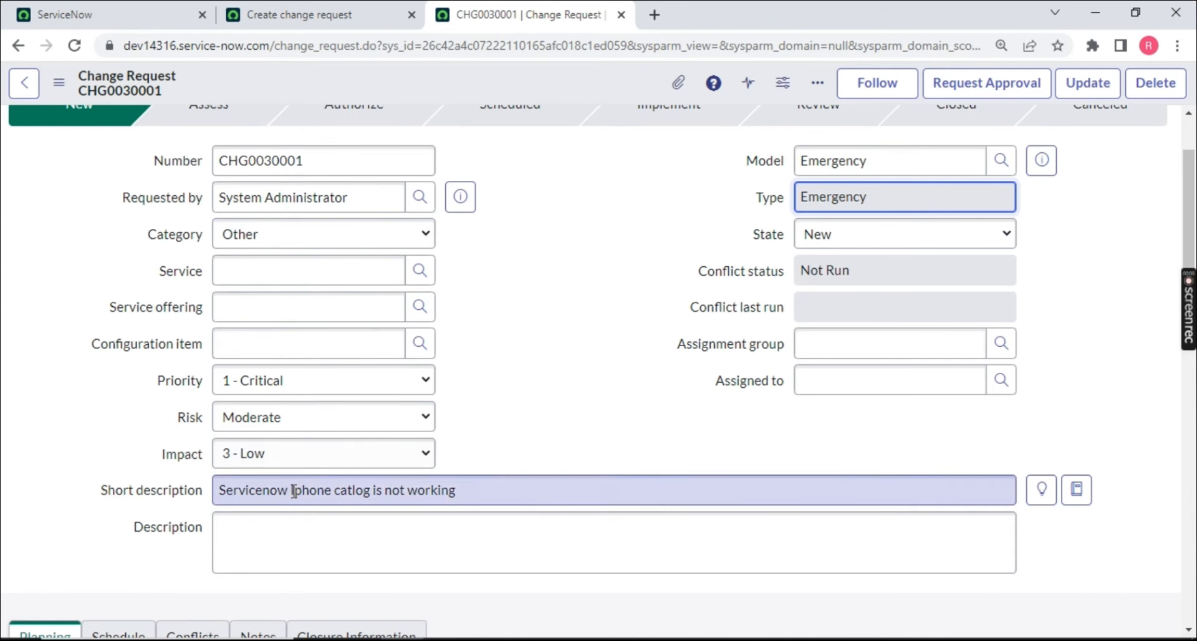
Assign change request CHG0030001 to the CAB Approval group
{"action": "left_click", "coordinate": [516, 490]}
{"action": "left_click_drag", "start_coordinate": [515, 490], "coordinate": [215, 490]}
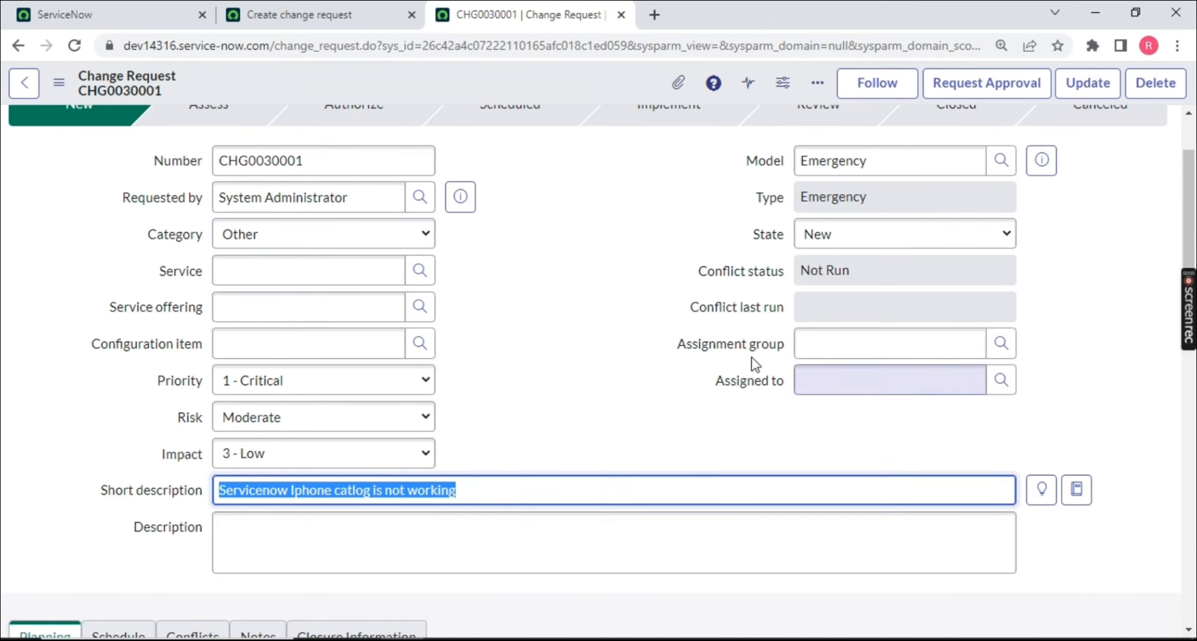
{"action": "left_click", "coordinate": [820, 343]}
{"action": "type", "text": "cab"}
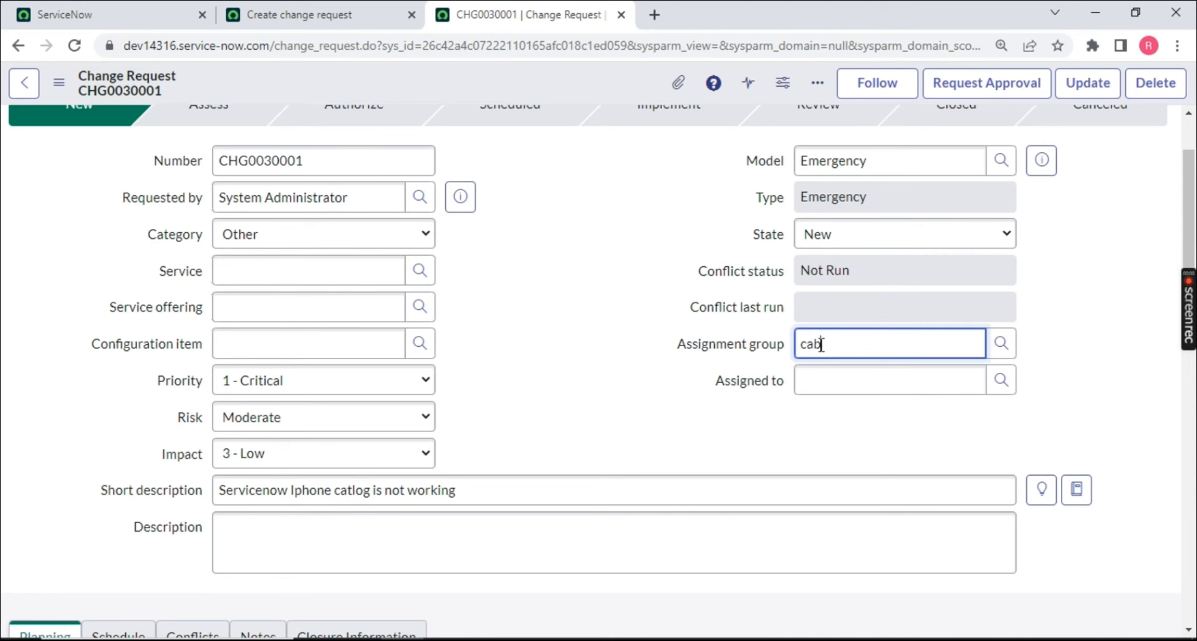
{"action": "left_click", "coordinate": [821, 369]}
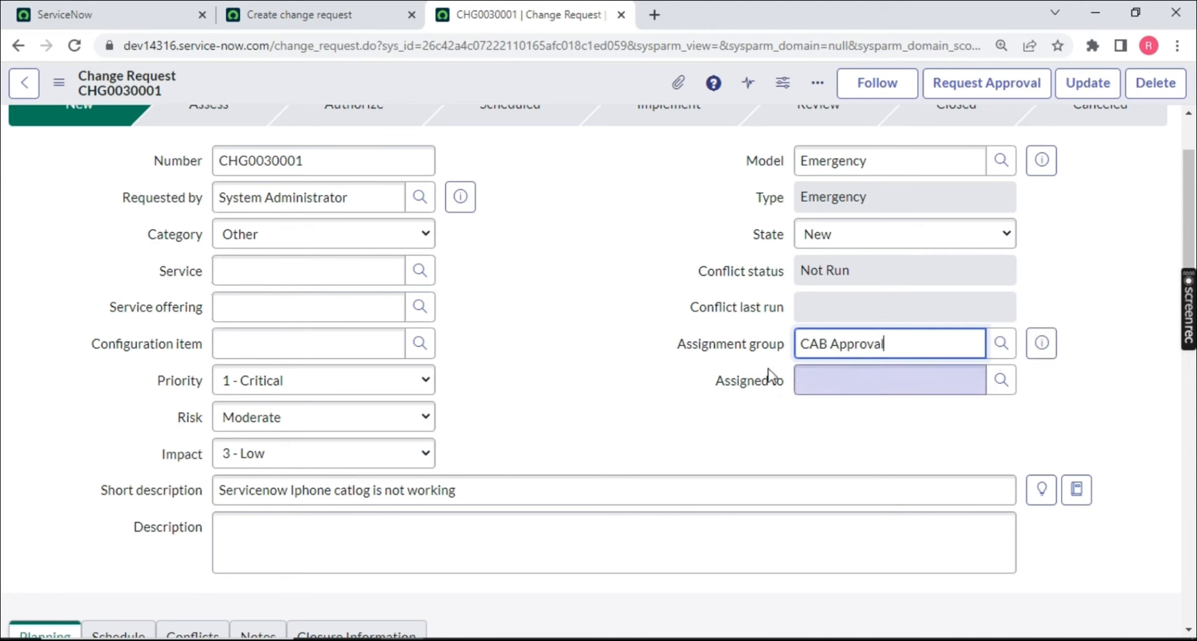
Open the CAB Approval group's record to check its members, and return to the change request
{"action": "left_click", "coordinate": [1040, 353]}
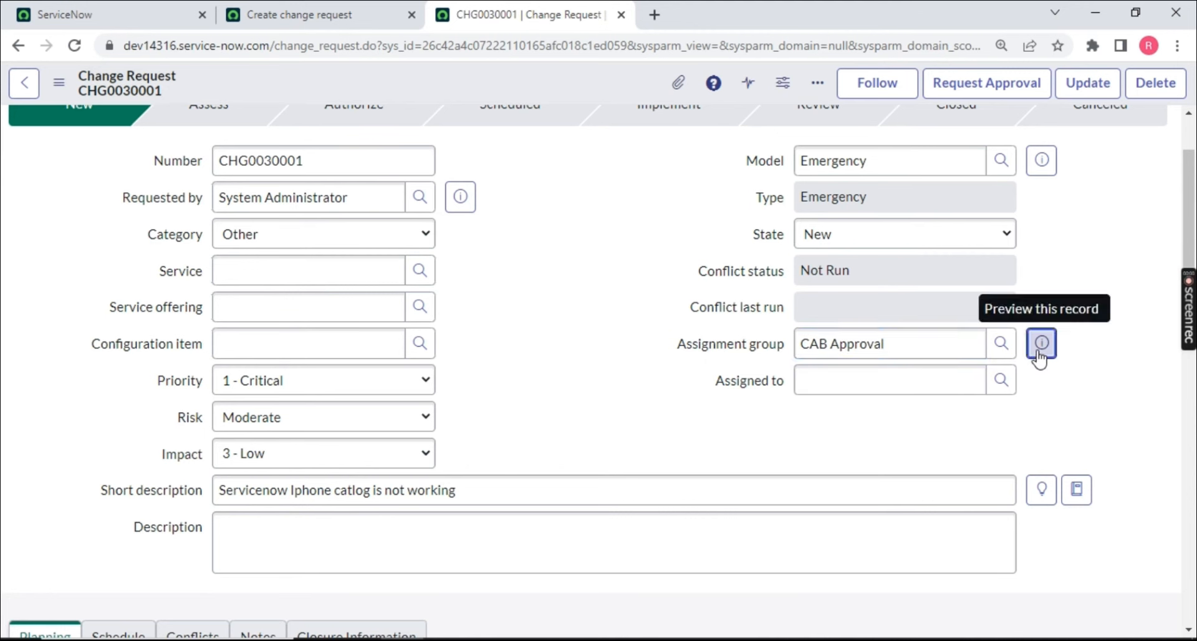
{"action": "left_click", "coordinate": [1037, 355]}
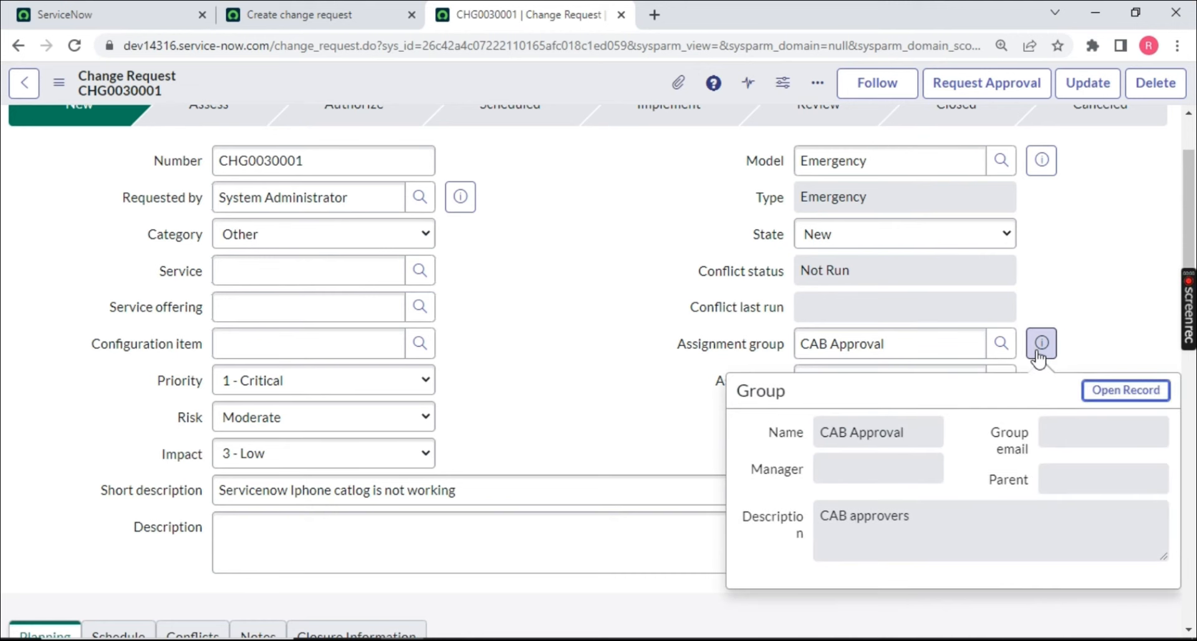
{"action": "left_click", "coordinate": [1122, 391]}
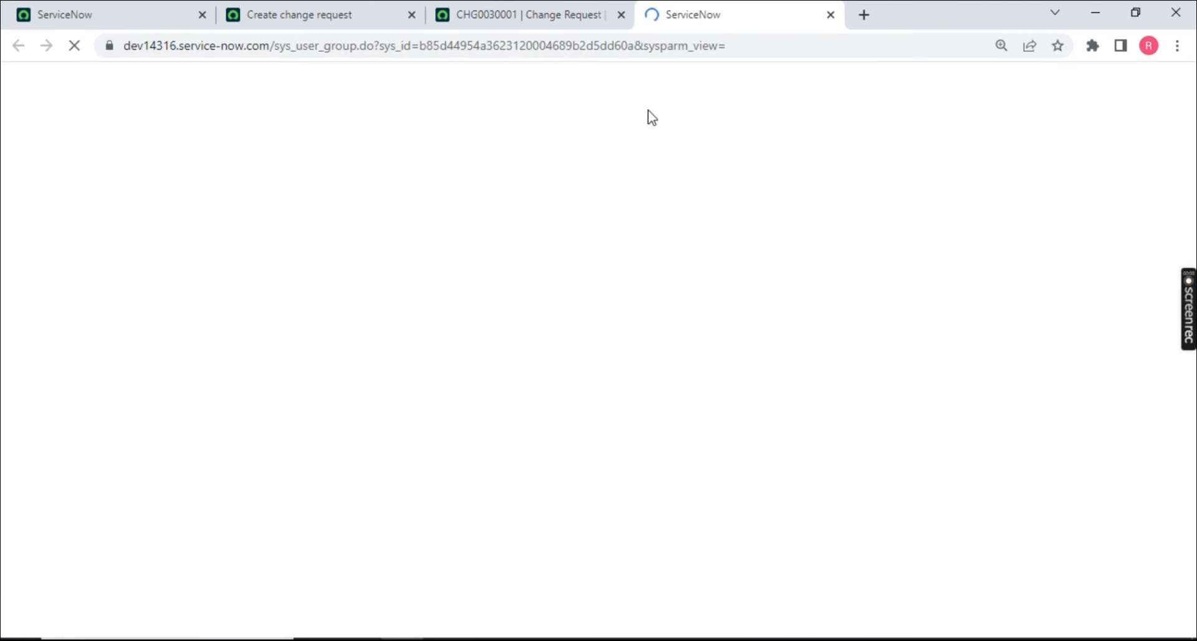
{"action": "scroll", "coordinate": [156, 448], "scroll_direction": "down", "scroll_amount": 1}
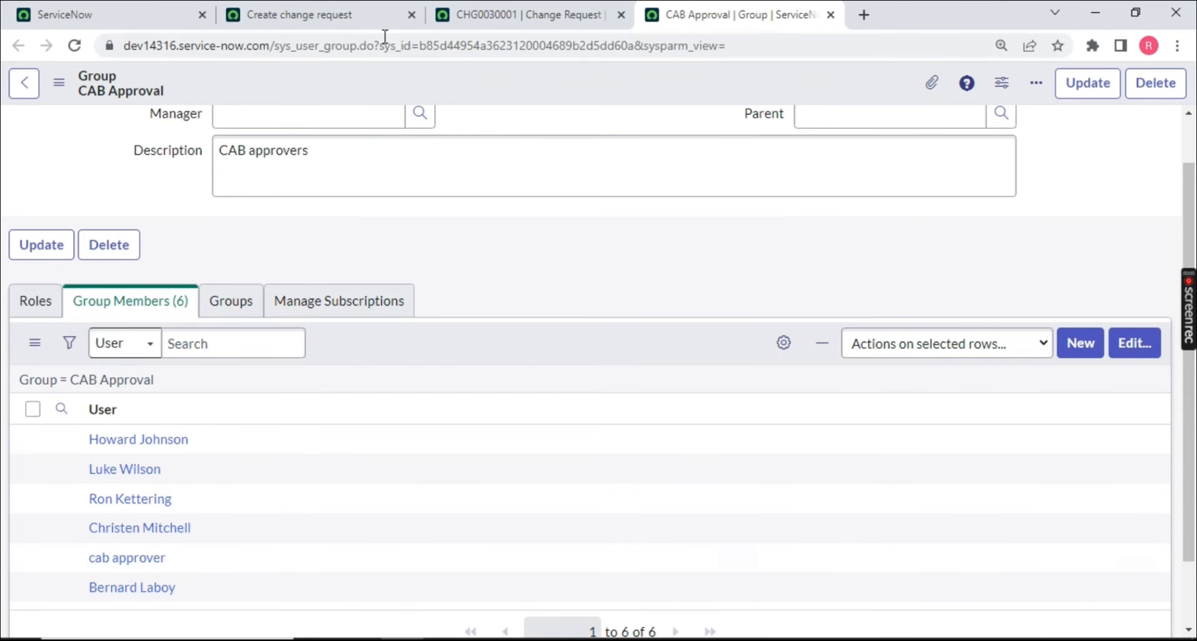
{"action": "left_click", "coordinate": [480, 12]}
{"action": "left_click", "coordinate": [615, 243]}
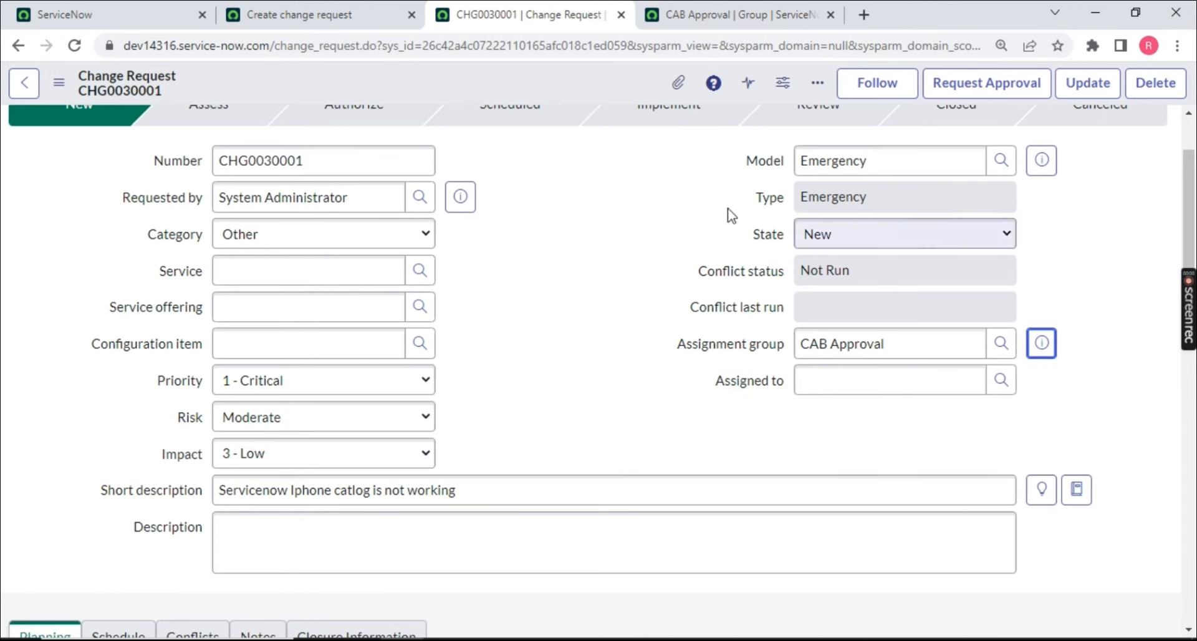
Check the change request's related approvers list and request approval for the change
{"action": "scroll", "coordinate": [575, 330], "scroll_direction": "down", "scroll_amount": 10}
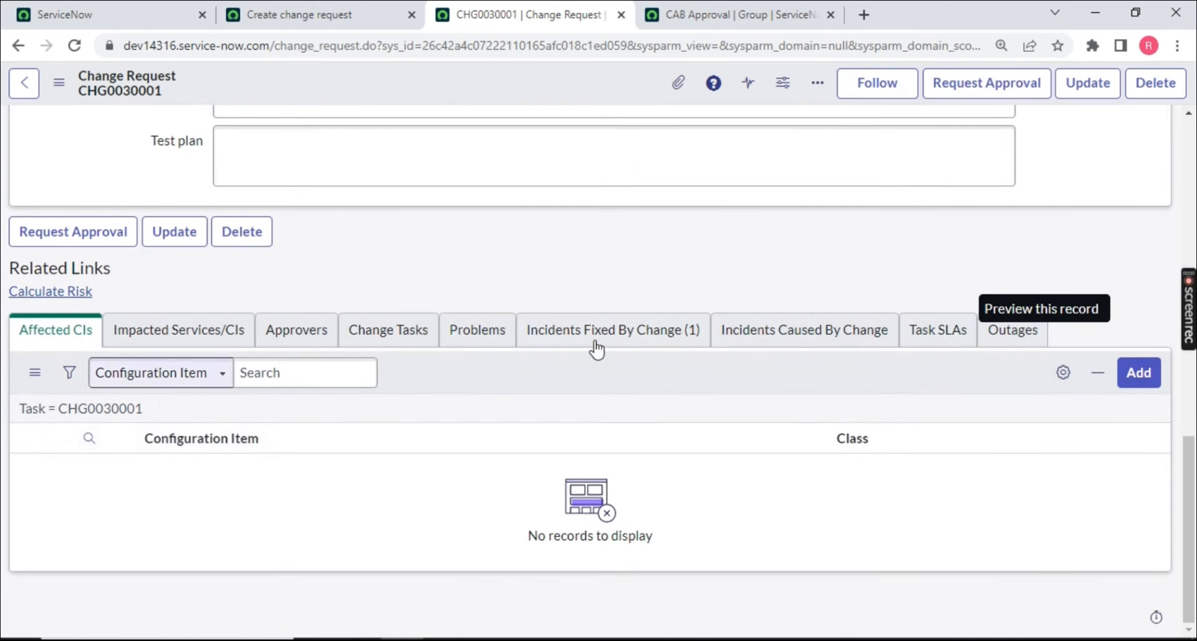
{"action": "left_click", "coordinate": [324, 339]}
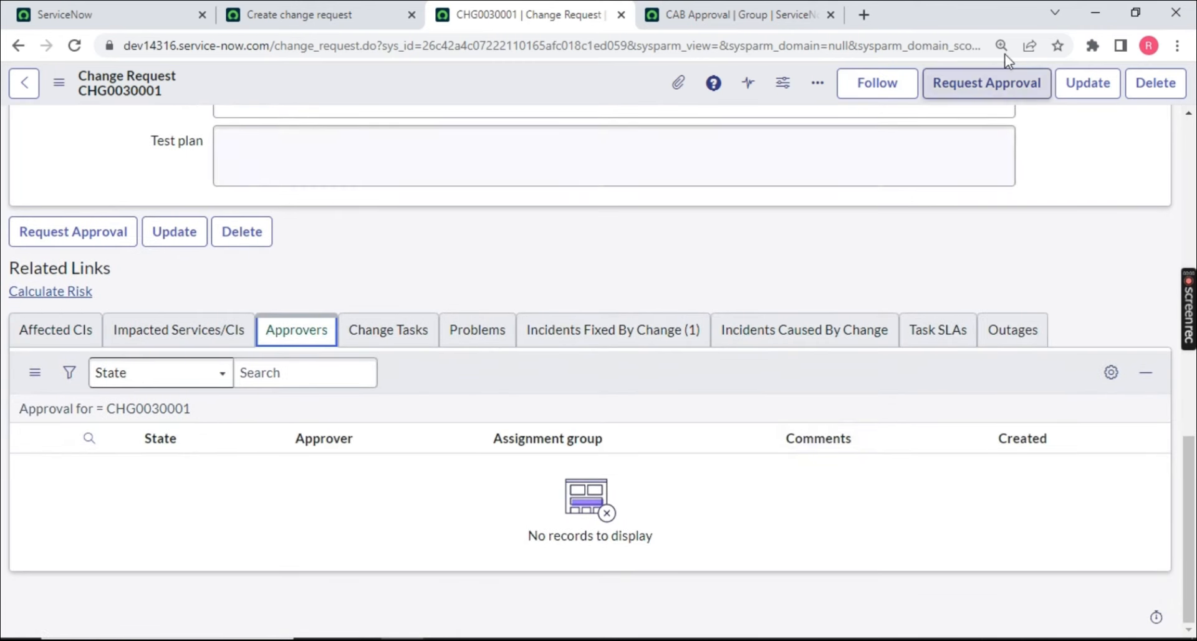
{"action": "left_click", "coordinate": [975, 85]}
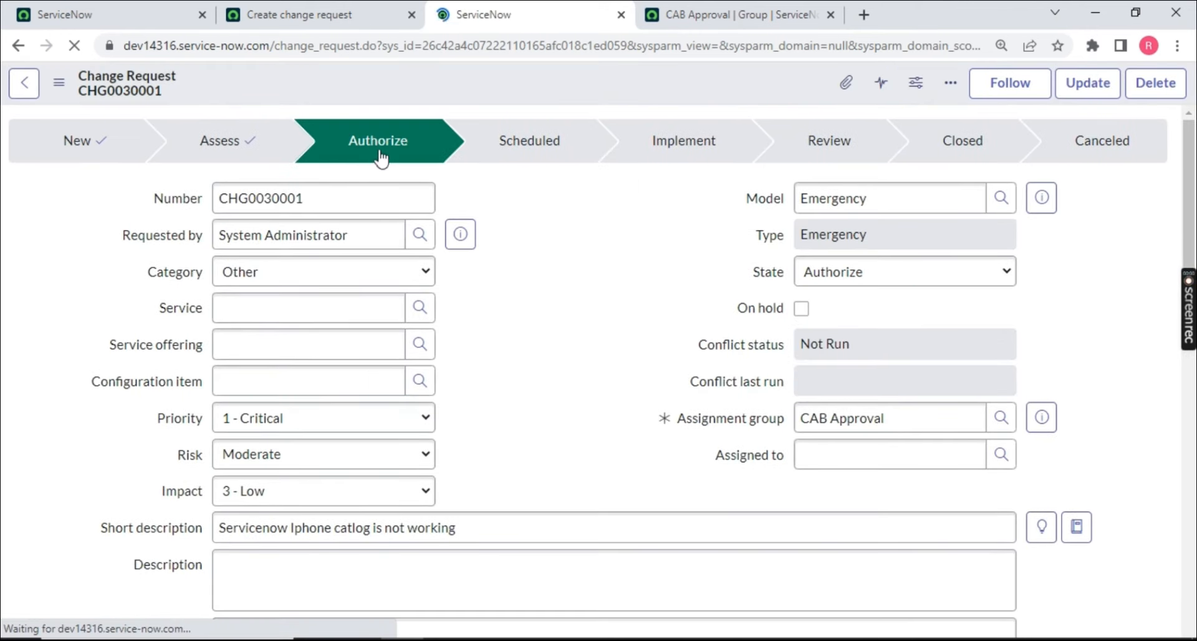
Review the requested CAB approvals and approve the change request through the first listed approver's record
{"action": "scroll", "coordinate": [732, 250], "scroll_direction": "down", "scroll_amount": 12}
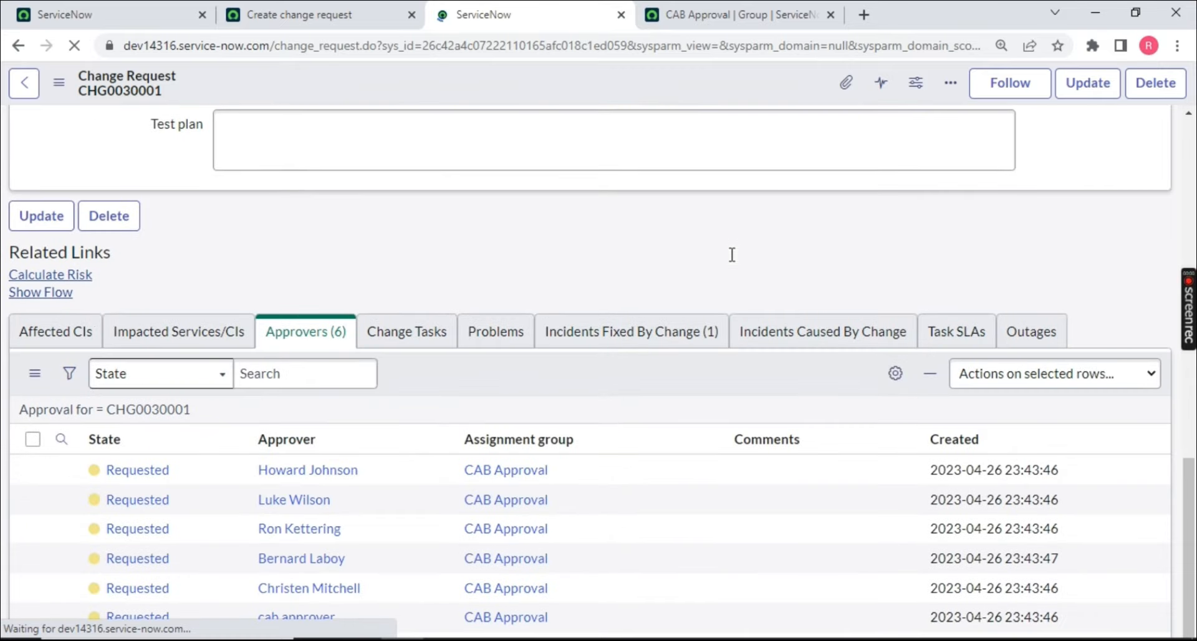
{"action": "scroll", "coordinate": [268, 389], "scroll_direction": "down", "scroll_amount": 2}
{"action": "scroll", "coordinate": [268, 389], "scroll_direction": "down", "scroll_amount": 10}
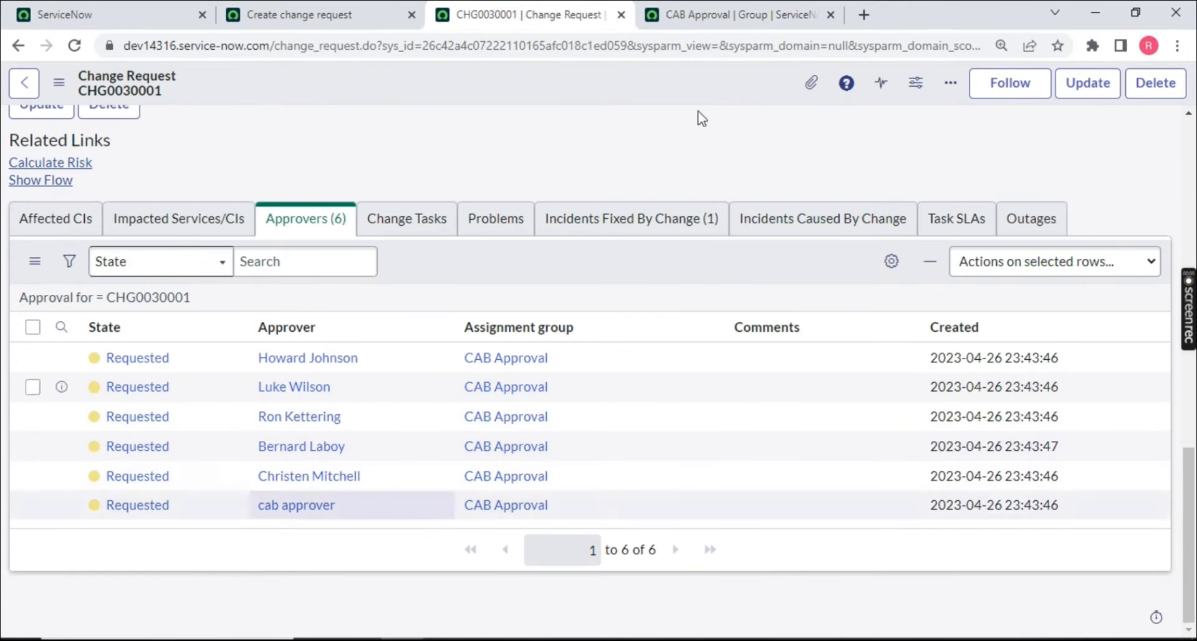
{"action": "scroll", "coordinate": [809, 321], "scroll_direction": "up", "scroll_amount": 15}
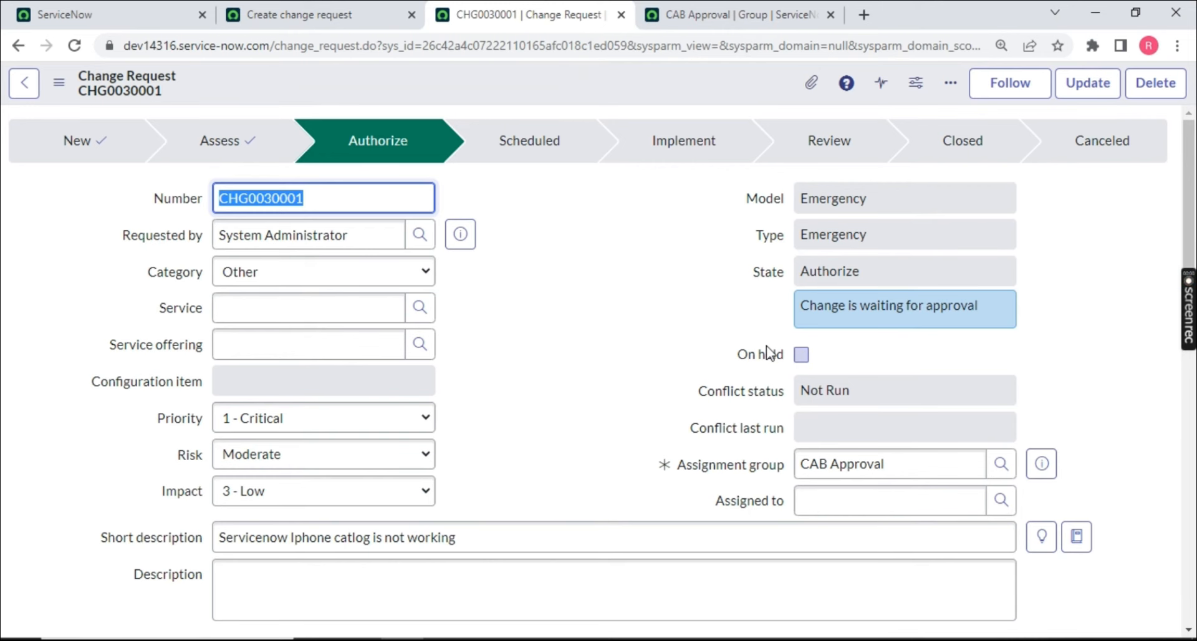
{"action": "scroll", "coordinate": [767, 470], "scroll_direction": "down", "scroll_amount": 20}
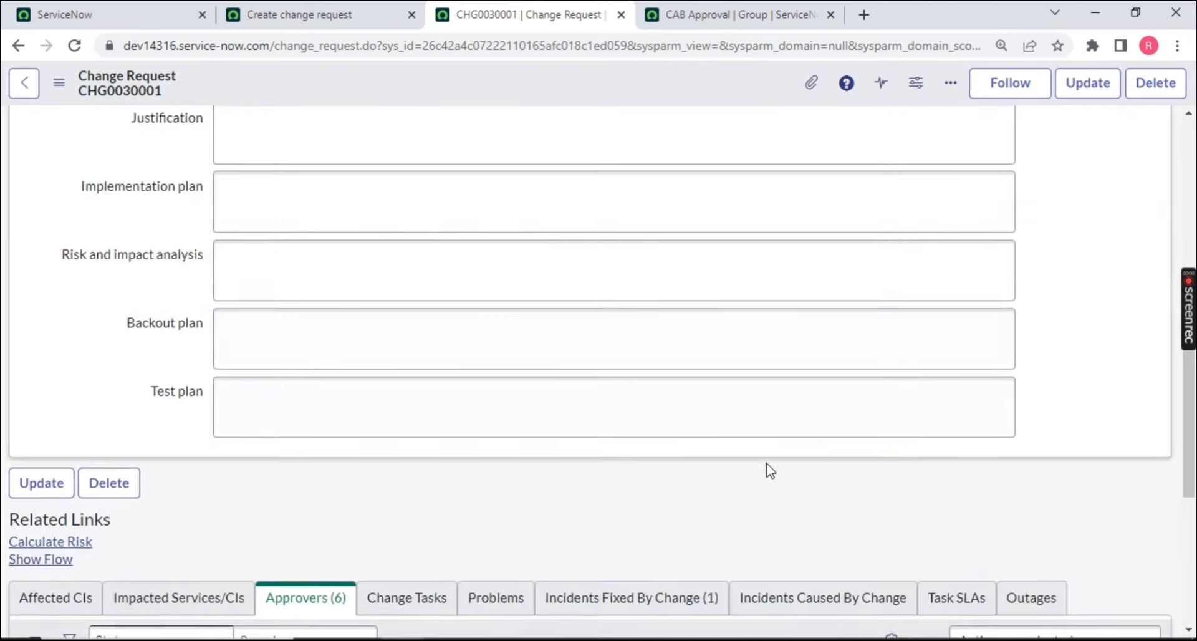
{"action": "right_click", "coordinate": [155, 366]}
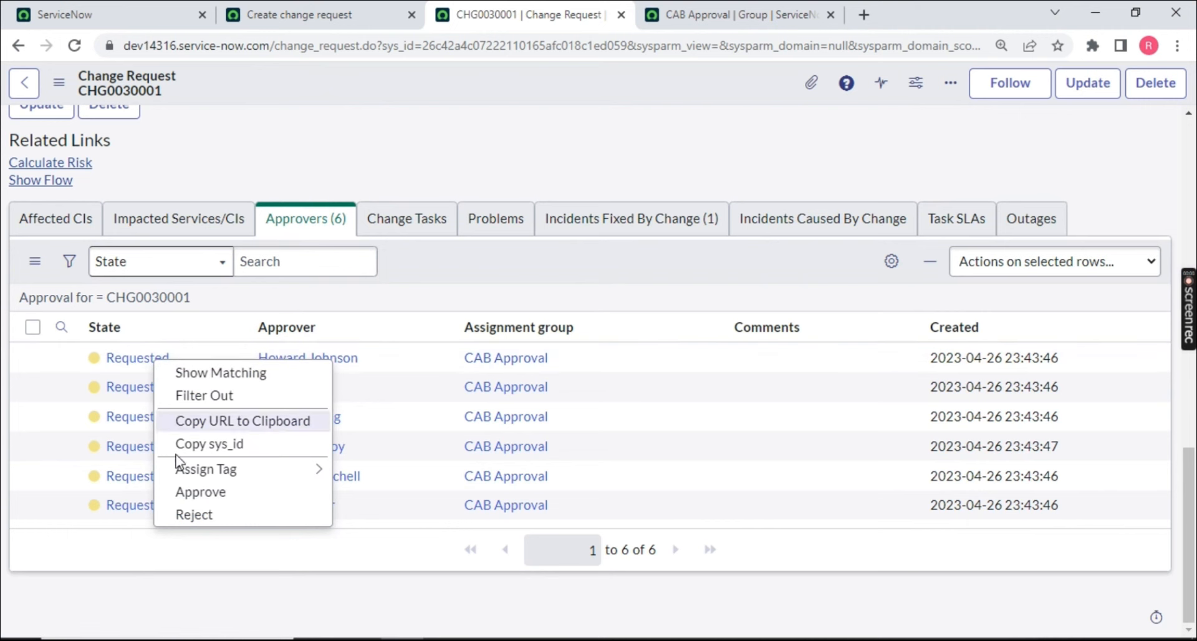
{"action": "left_click", "coordinate": [194, 515]}
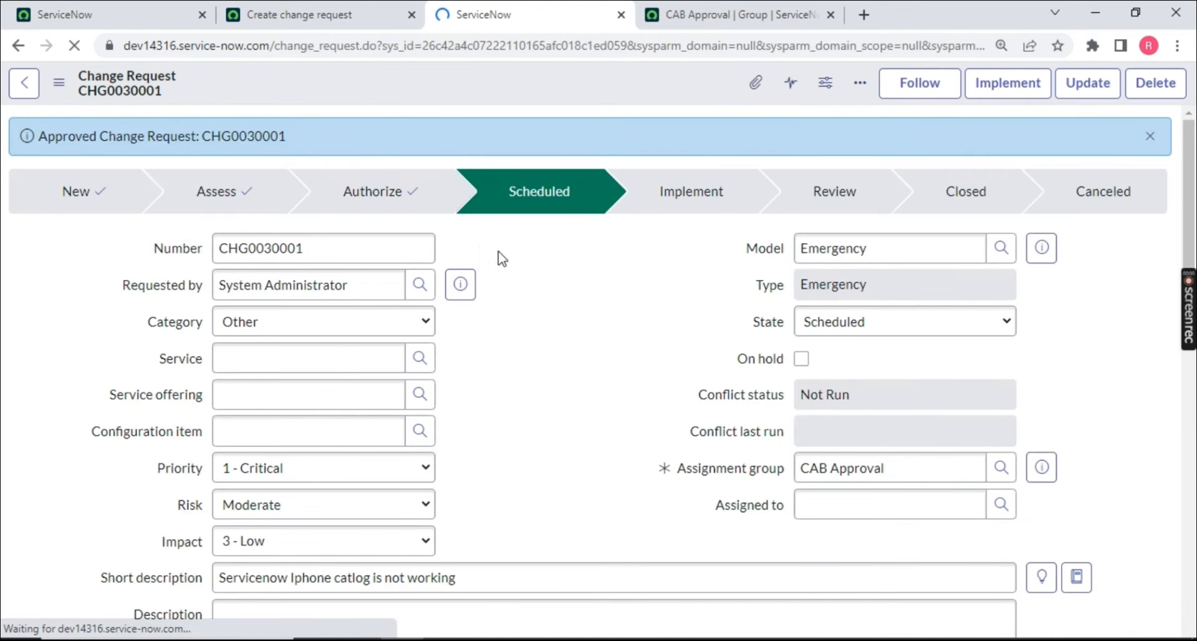
Examine the change request's planning fields for justification, implementation plan, risk and impact analysis, backout plan and test plan
{"action": "scroll", "coordinate": [499, 281], "scroll_direction": "down", "scroll_amount": 20}
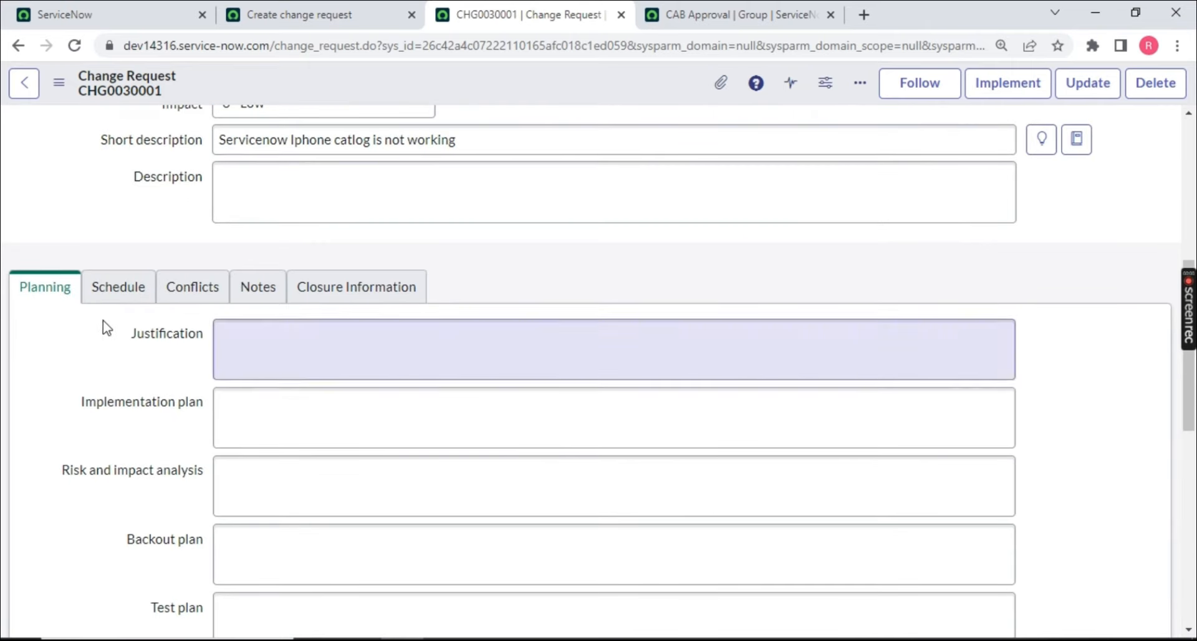
{"action": "key", "text": "Tab"}
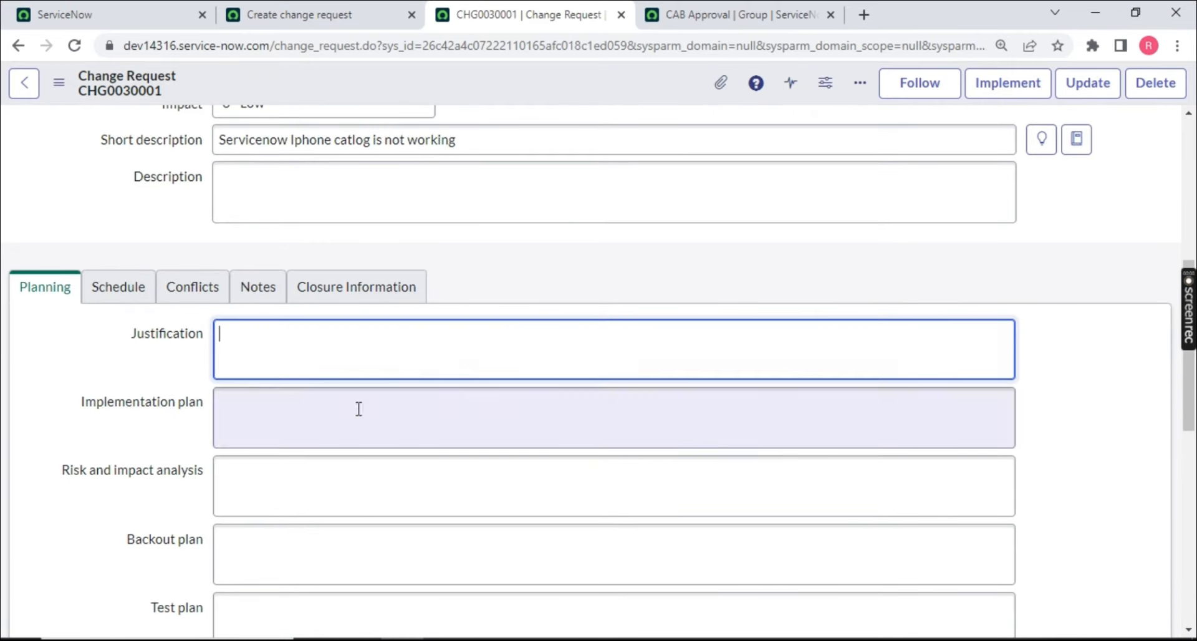
{"action": "key", "text": "Tab"}
{"action": "key", "text": "Tab"}
{"action": "scroll", "coordinate": [315, 406], "scroll_direction": "down", "scroll_amount": 4}
{"action": "scroll", "coordinate": [266, 293], "scroll_direction": "up", "scroll_amount": 3}
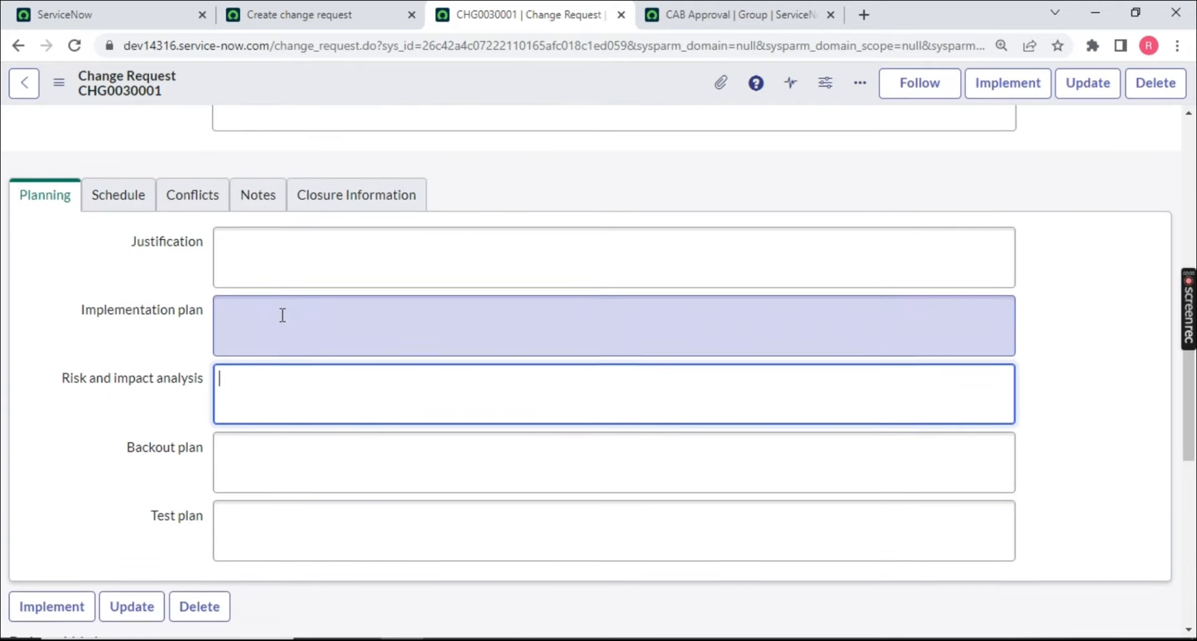
{"action": "key", "text": "shift+Tab"}
{"action": "key", "text": "shift+Tab"}
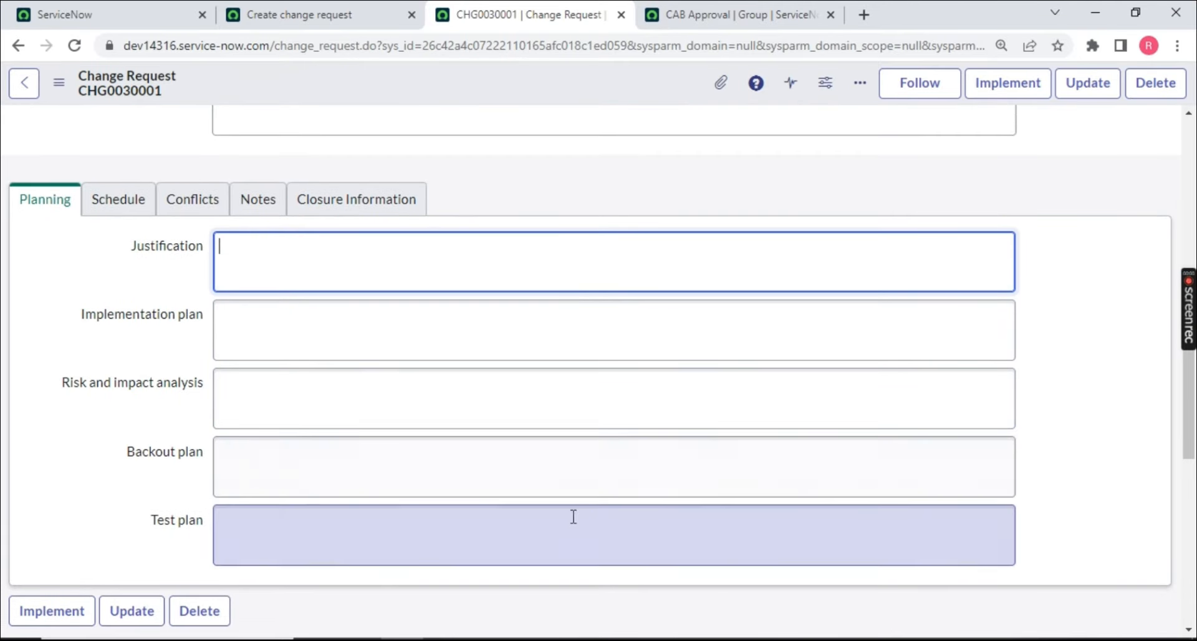
{"action": "left_click", "coordinate": [93, 205]}
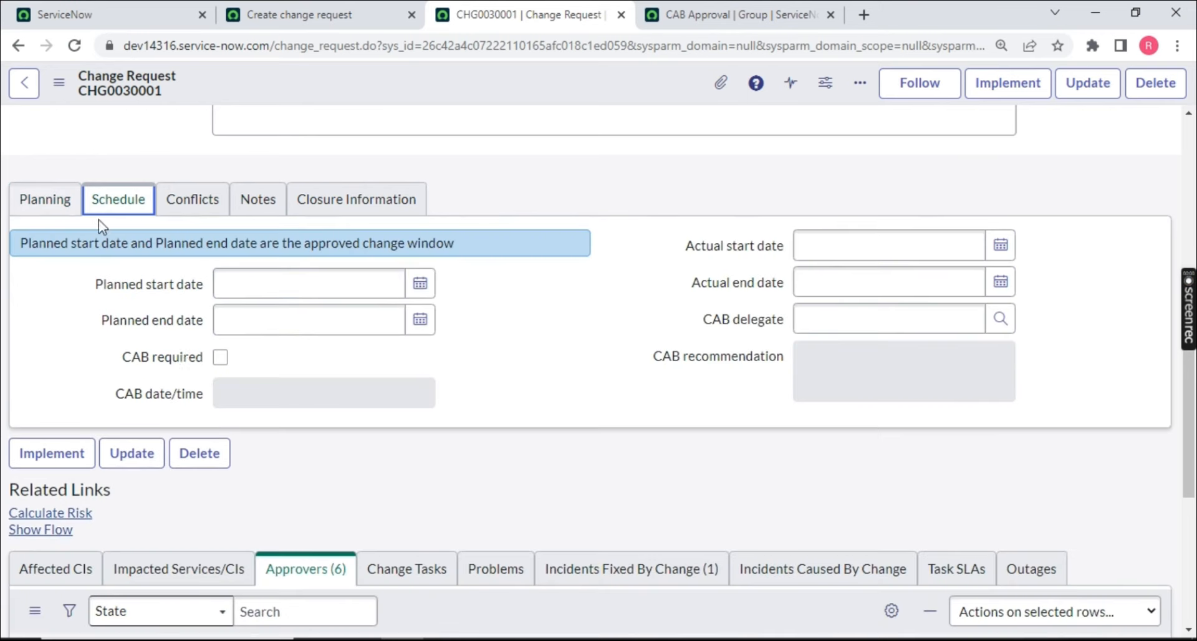
{"action": "left_click", "coordinate": [420, 285]}
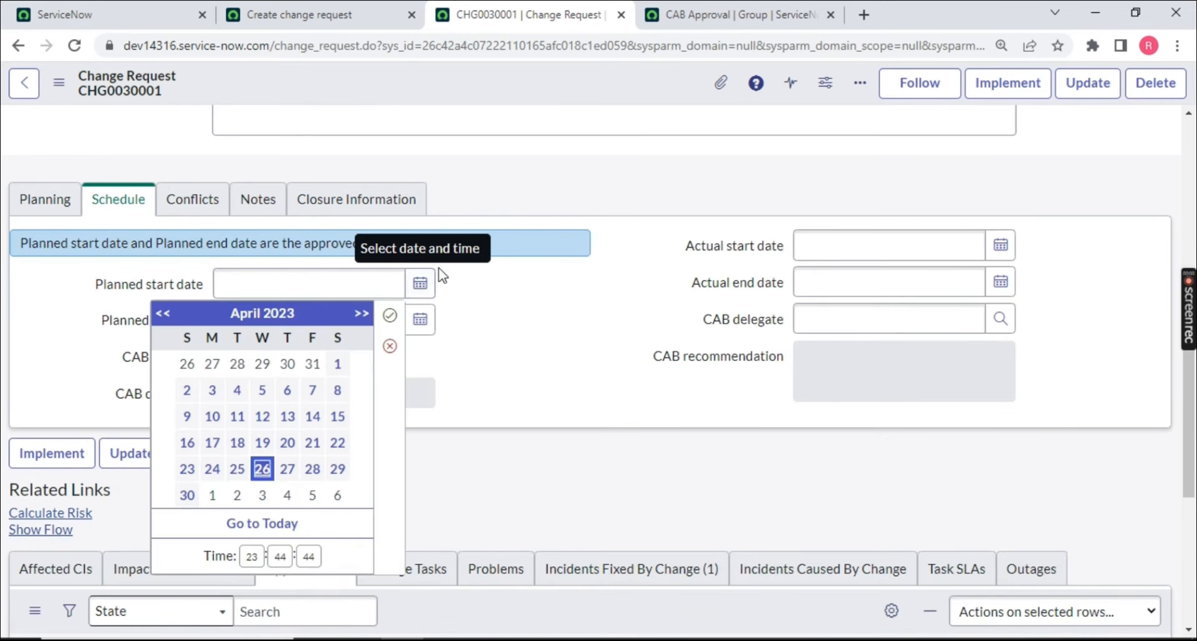
{"action": "left_click", "coordinate": [389, 316]}
{"action": "left_click", "coordinate": [419, 319]}
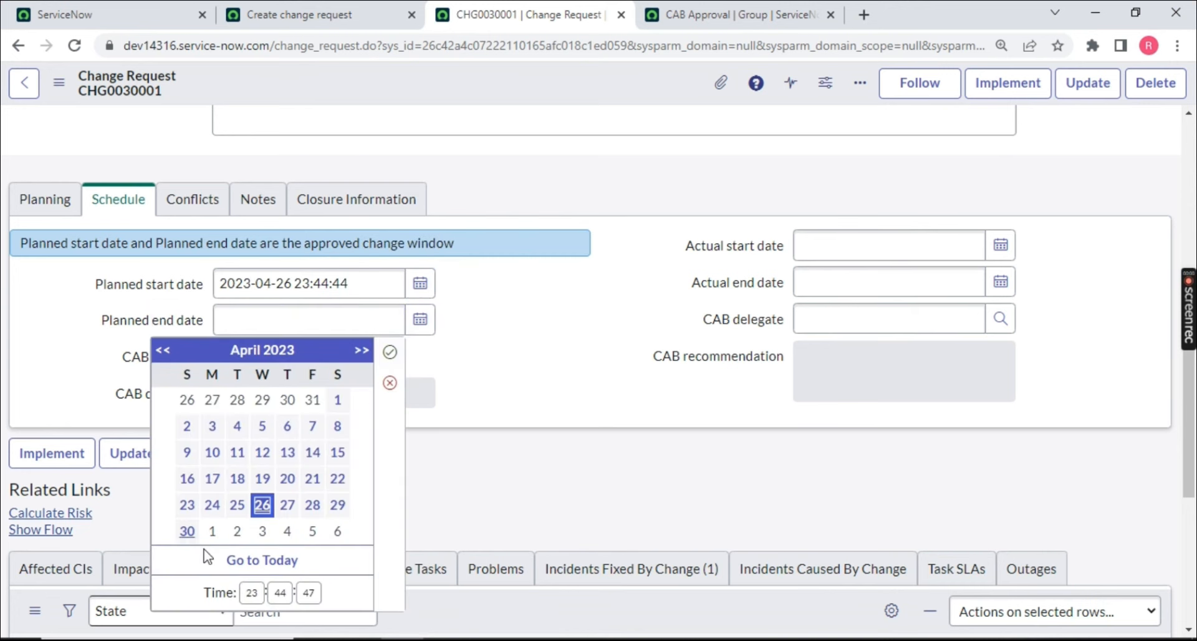
{"action": "left_click", "coordinate": [280, 593]}
{"action": "left_click", "coordinate": [260, 595]}
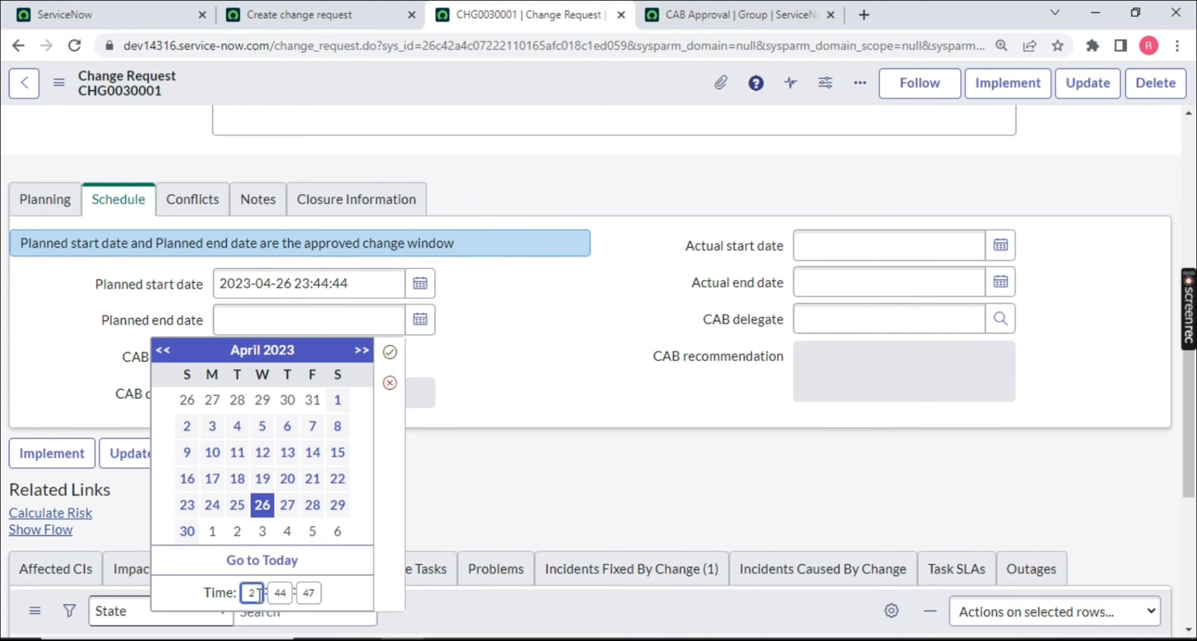
{"action": "left_click", "coordinate": [480, 416]}
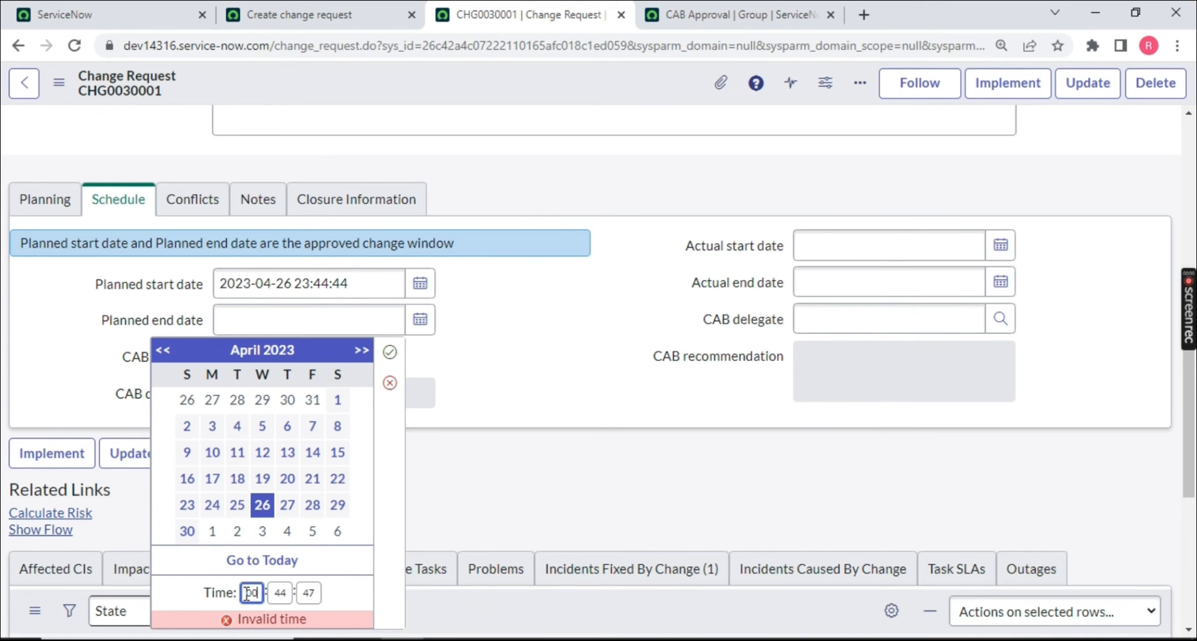
{"action": "type", "text": "00"}
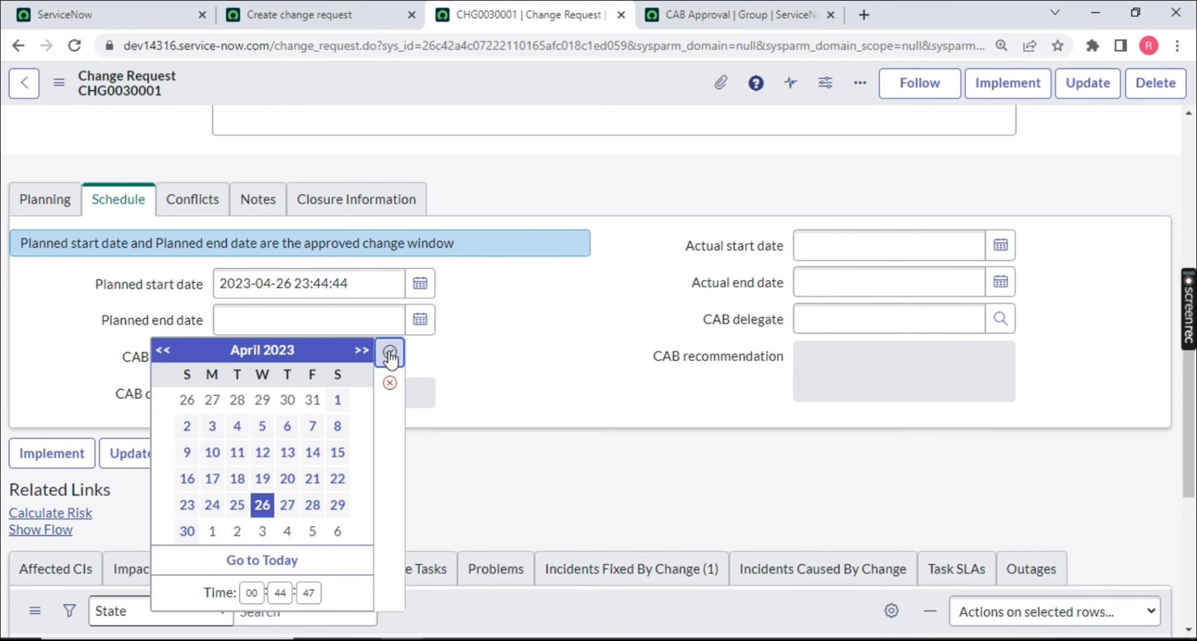
{"action": "left_click", "coordinate": [390, 353]}
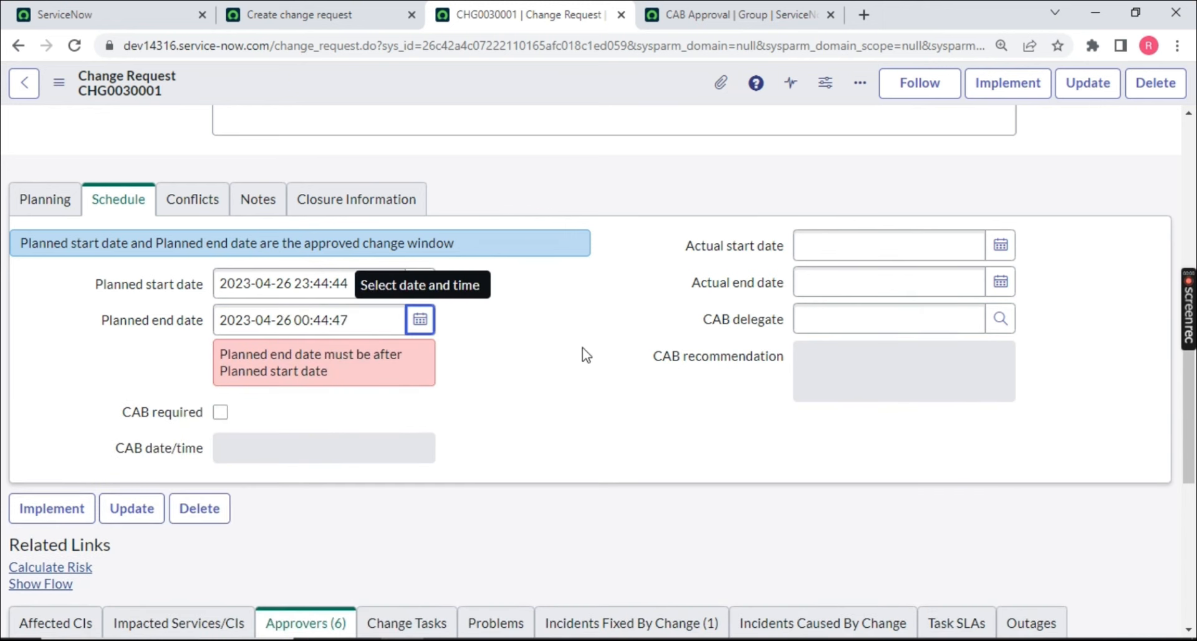
{"action": "left_click", "coordinate": [419, 319]}
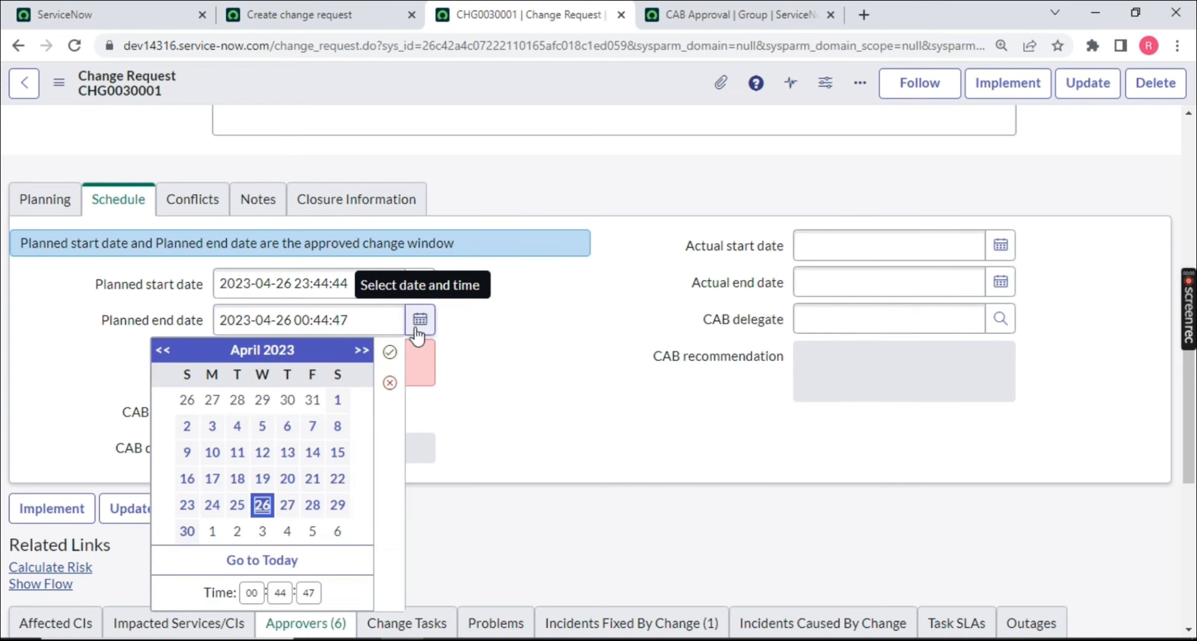
{"action": "left_click", "coordinate": [287, 505]}
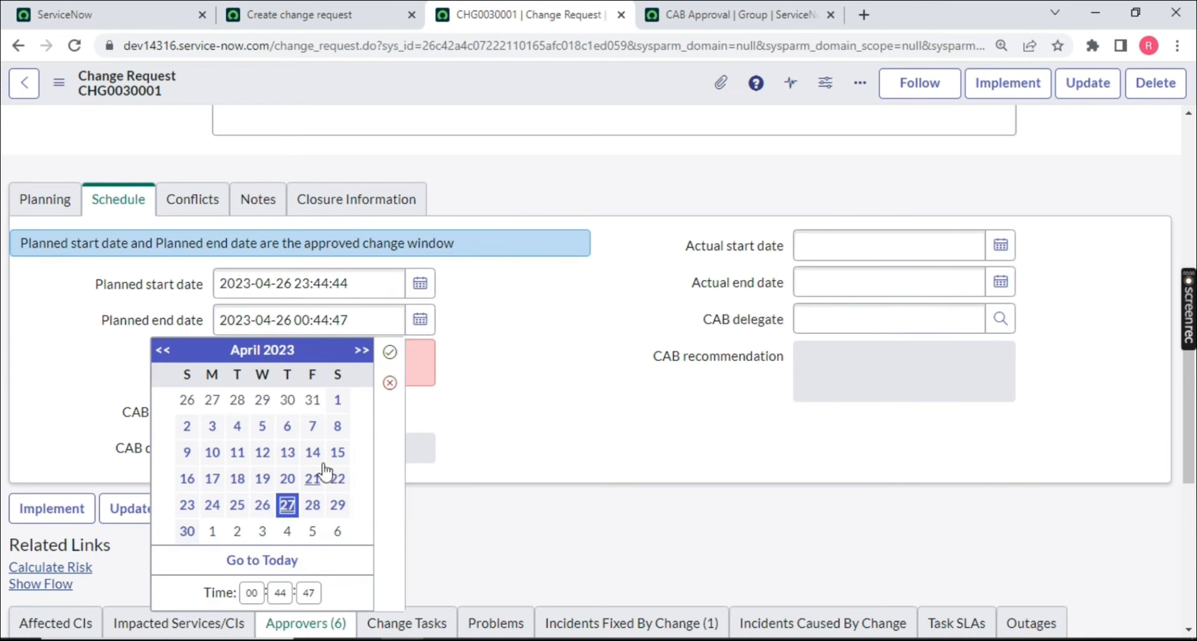
{"action": "left_click", "coordinate": [390, 353]}
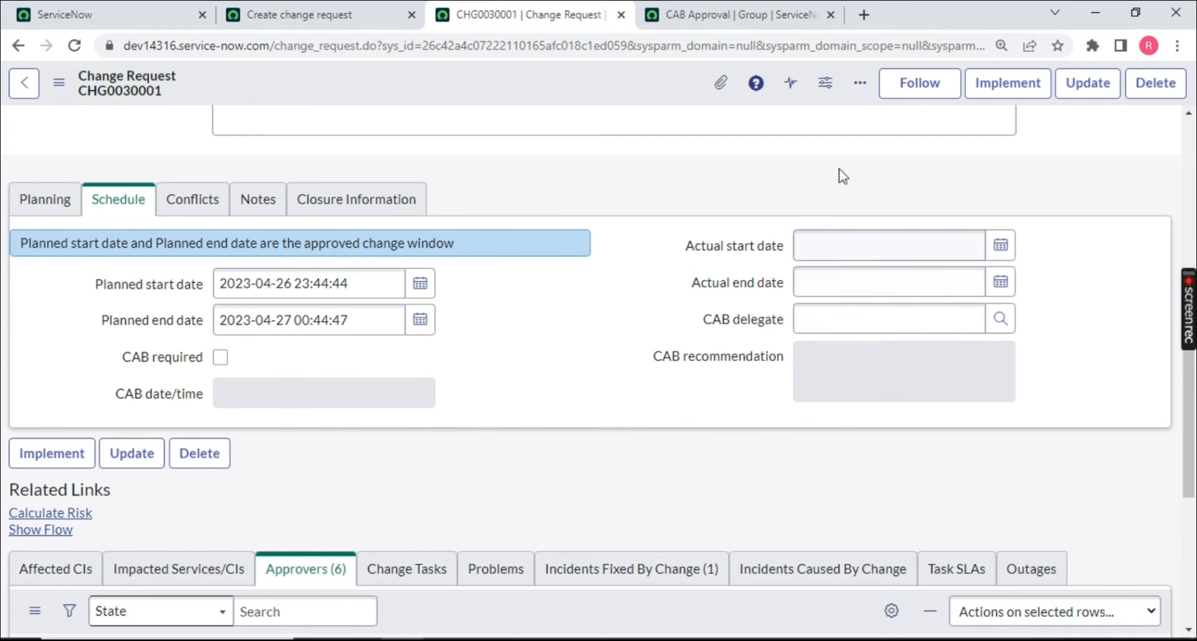
Copy the planned start date into the actual start date and check the change's state flow
{"action": "left_click", "coordinate": [367, 281]}
{"action": "key", "text": "ctrl+a"}
{"action": "key", "text": "ctrl+c"}
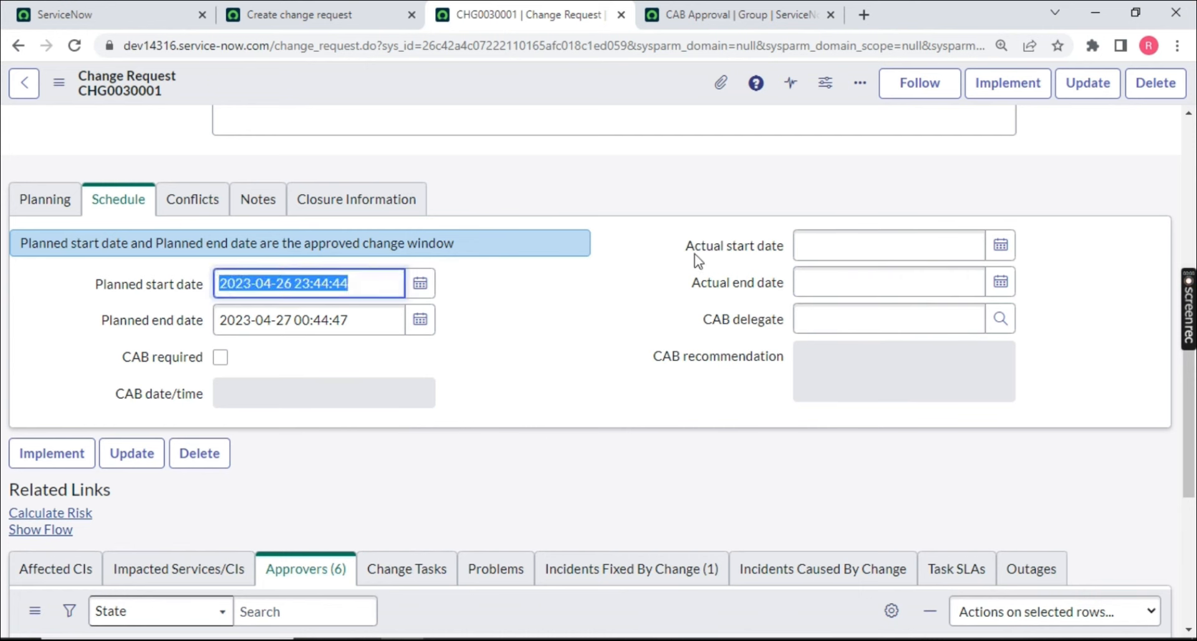
{"action": "left_click", "coordinate": [835, 241]}
{"action": "key", "text": "ctrl+v"}
{"action": "left_click", "coordinate": [652, 363]}
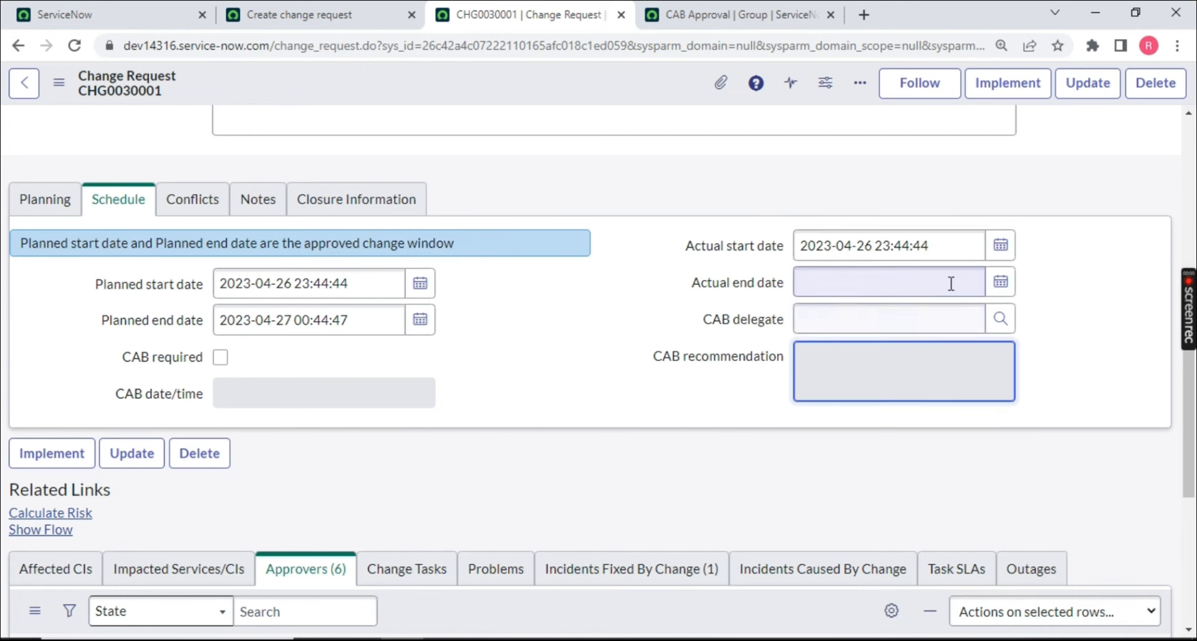
{"action": "scroll", "coordinate": [754, 168], "scroll_direction": "up", "scroll_amount": 2}
{"action": "scroll", "coordinate": [854, 395], "scroll_direction": "down", "scroll_amount": 4}
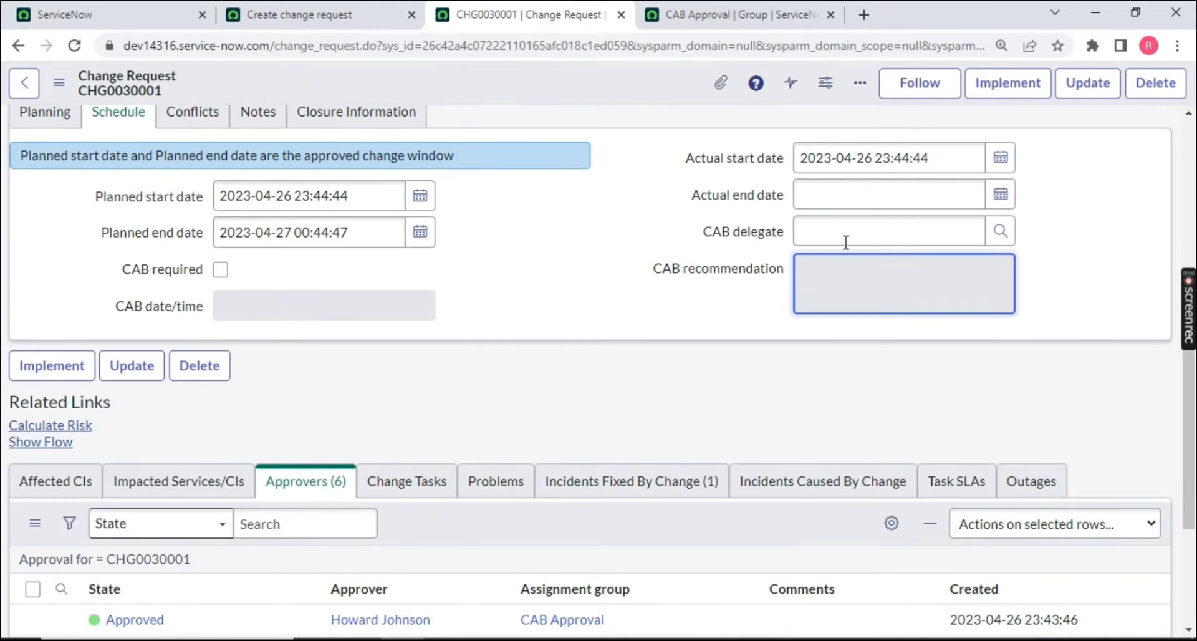
{"action": "scroll", "coordinate": [904, 206], "scroll_direction": "up", "scroll_amount": 10}
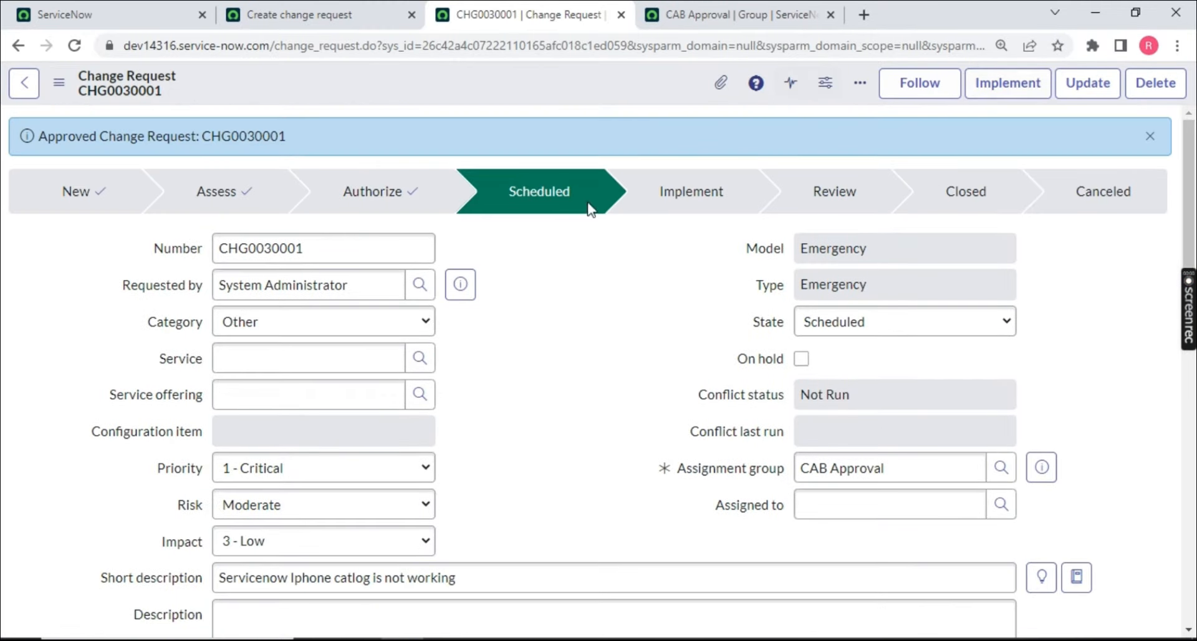
Move the scheduled emergency change request to the Implement state
{"action": "left_click", "coordinate": [1011, 87]}
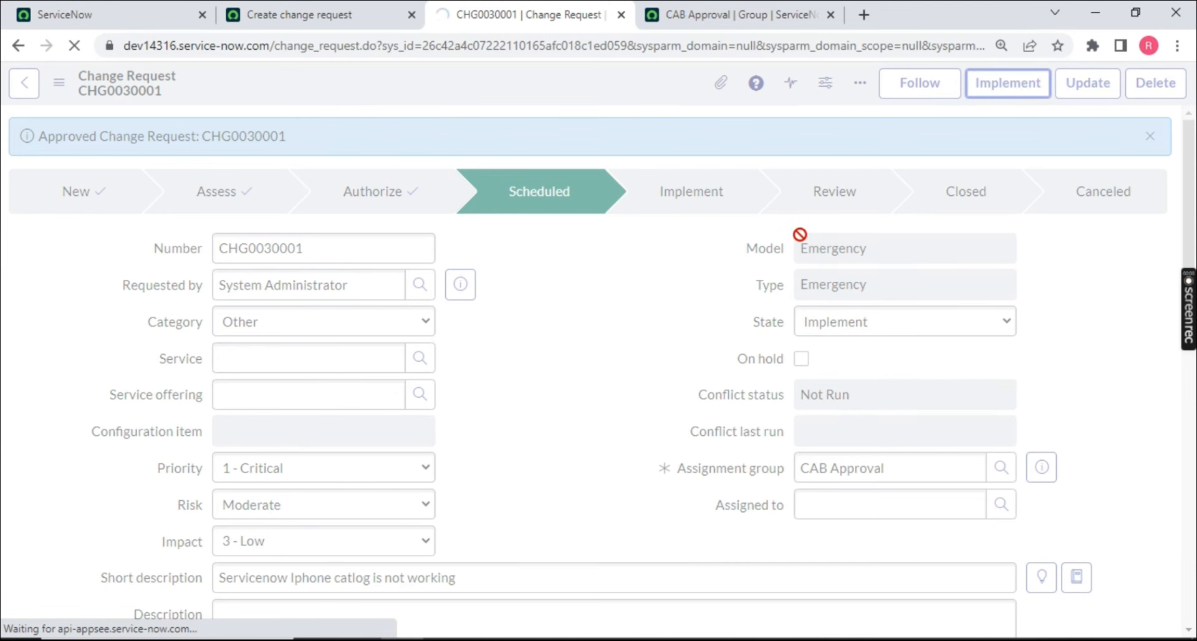
{"action": "scroll", "coordinate": [851, 338], "scroll_direction": "down", "scroll_amount": 2}
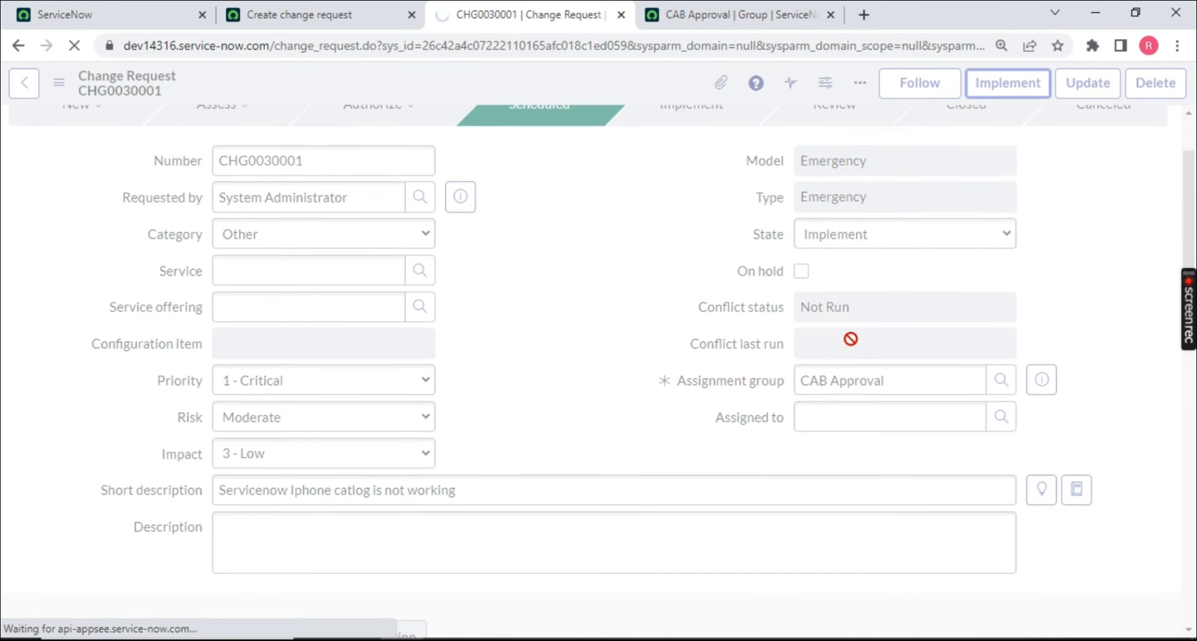
{"action": "scroll", "coordinate": [851, 338], "scroll_direction": "down", "scroll_amount": 4}
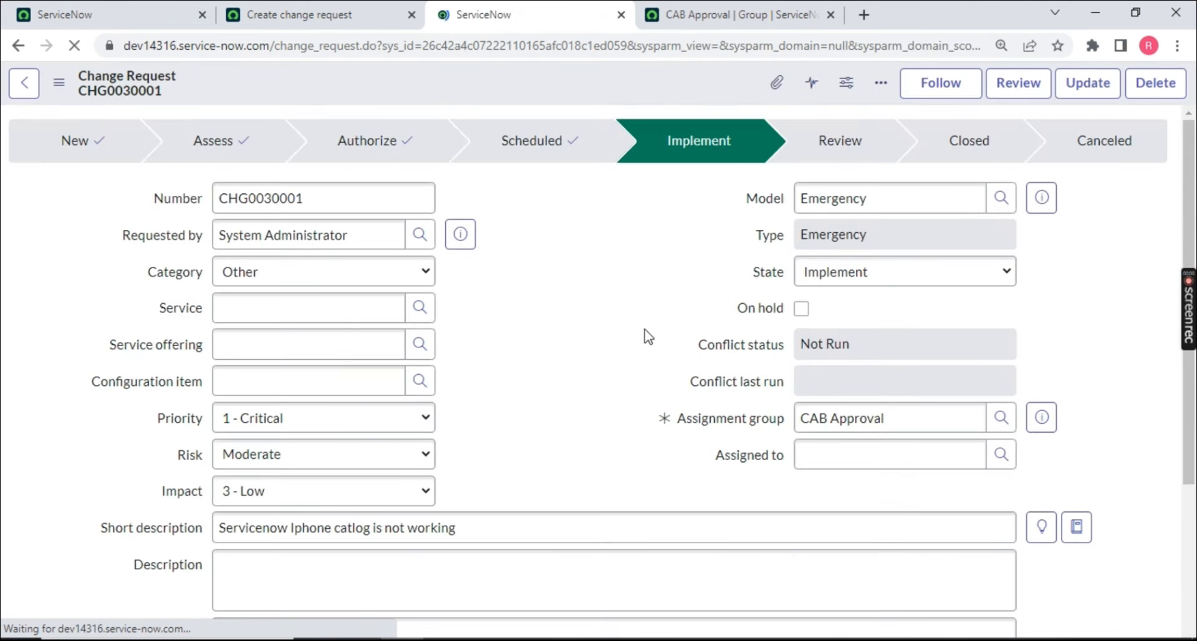
{"action": "scroll", "coordinate": [667, 330], "scroll_direction": "down", "scroll_amount": 3}
{"action": "scroll", "coordinate": [955, 336], "scroll_direction": "up", "scroll_amount": 6}
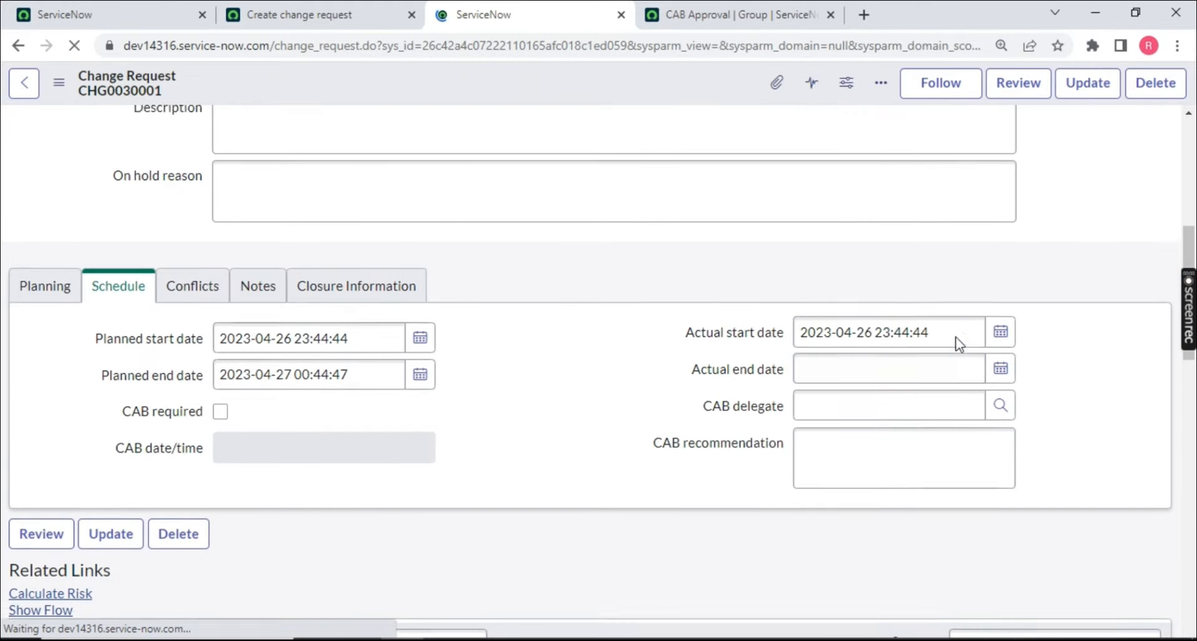
{"action": "scroll", "coordinate": [926, 334], "scroll_direction": "up", "scroll_amount": 2}
{"action": "scroll", "coordinate": [783, 436], "scroll_direction": "down", "scroll_amount": 6}
{"action": "scroll", "coordinate": [742, 430], "scroll_direction": "up", "scroll_amount": 6}
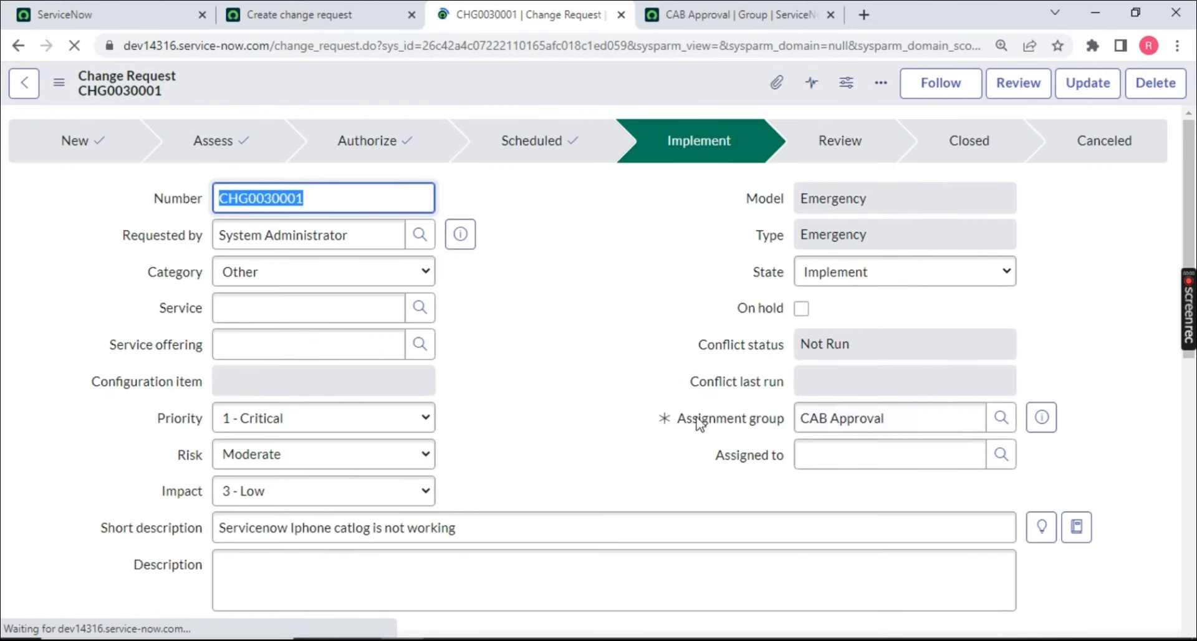
{"action": "scroll", "coordinate": [928, 362], "scroll_direction": "down", "scroll_amount": 6}
{"action": "scroll", "coordinate": [933, 358], "scroll_direction": "down", "scroll_amount": 1}
{"action": "left_click", "coordinate": [1000, 320]}
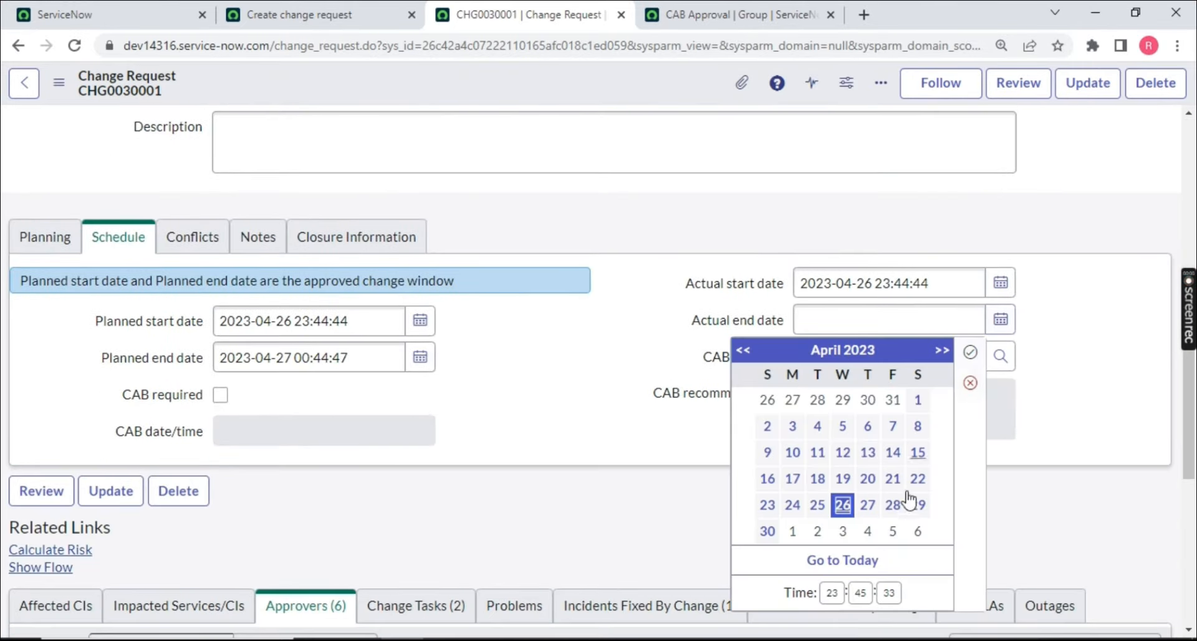
{"action": "left_click", "coordinate": [859, 592]}
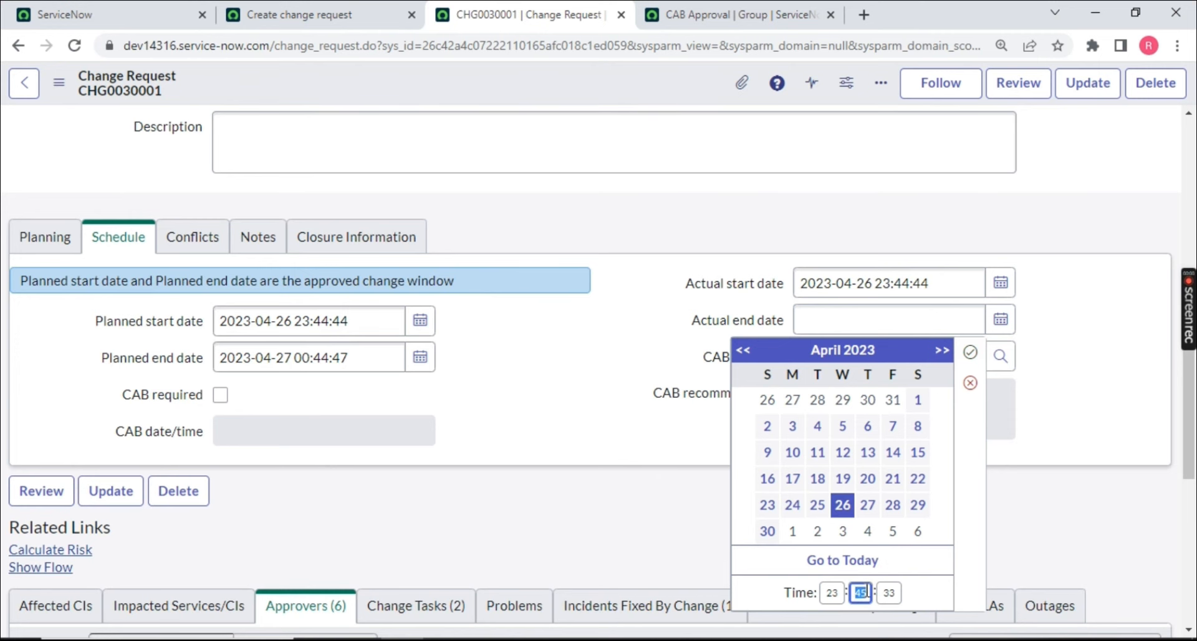
{"action": "type", "text": "55"}
{"action": "left_click", "coordinate": [969, 353]}
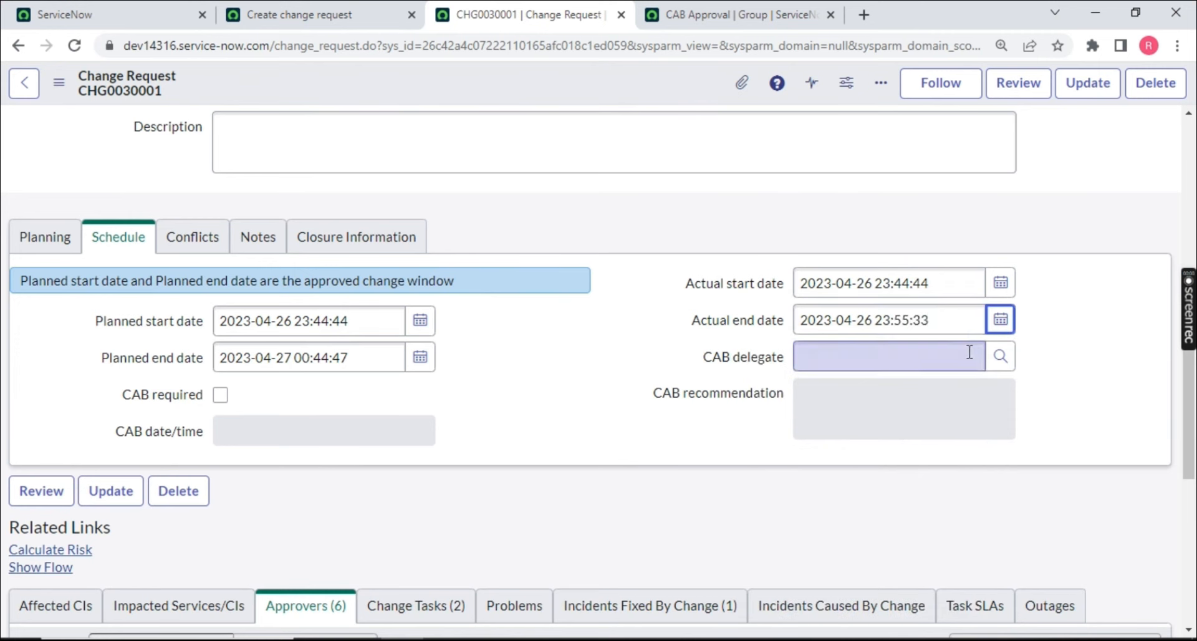
Move the emergency change request to the Review state and look over its schedule and approver records
{"action": "scroll", "coordinate": [865, 294], "scroll_direction": "up", "scroll_amount": 5}
{"action": "left_click", "coordinate": [1017, 83]}
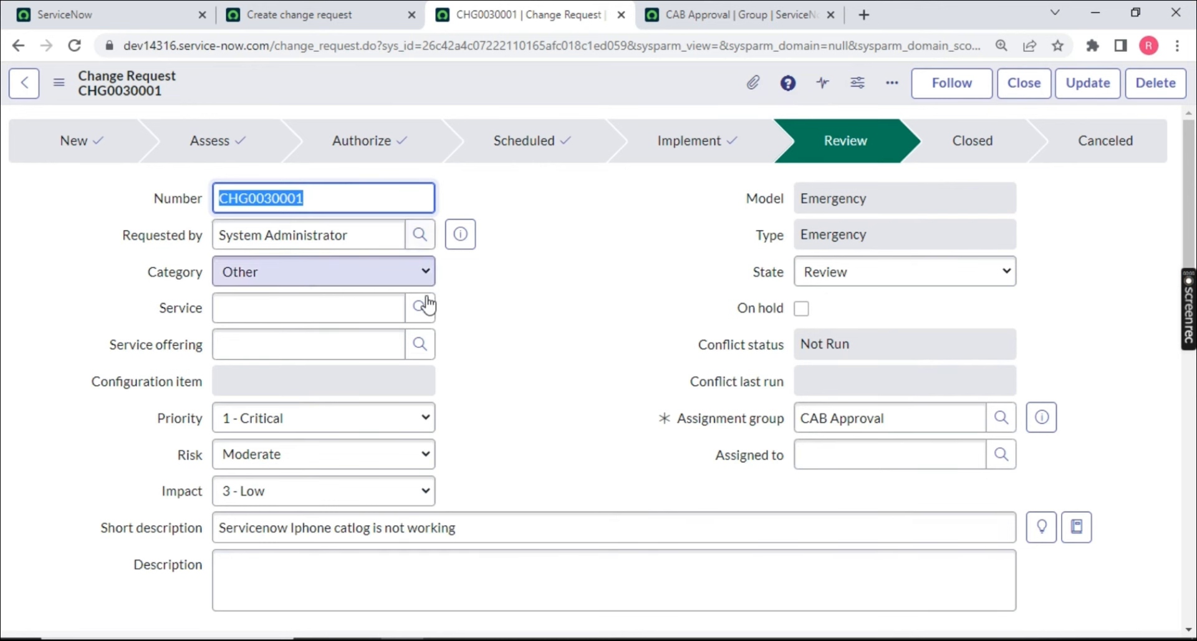
{"action": "scroll", "coordinate": [436, 336], "scroll_direction": "down", "scroll_amount": 10}
{"action": "scroll", "coordinate": [374, 280], "scroll_direction": "down", "scroll_amount": 4}
{"action": "scroll", "coordinate": [481, 285], "scroll_direction": "up", "scroll_amount": 15}
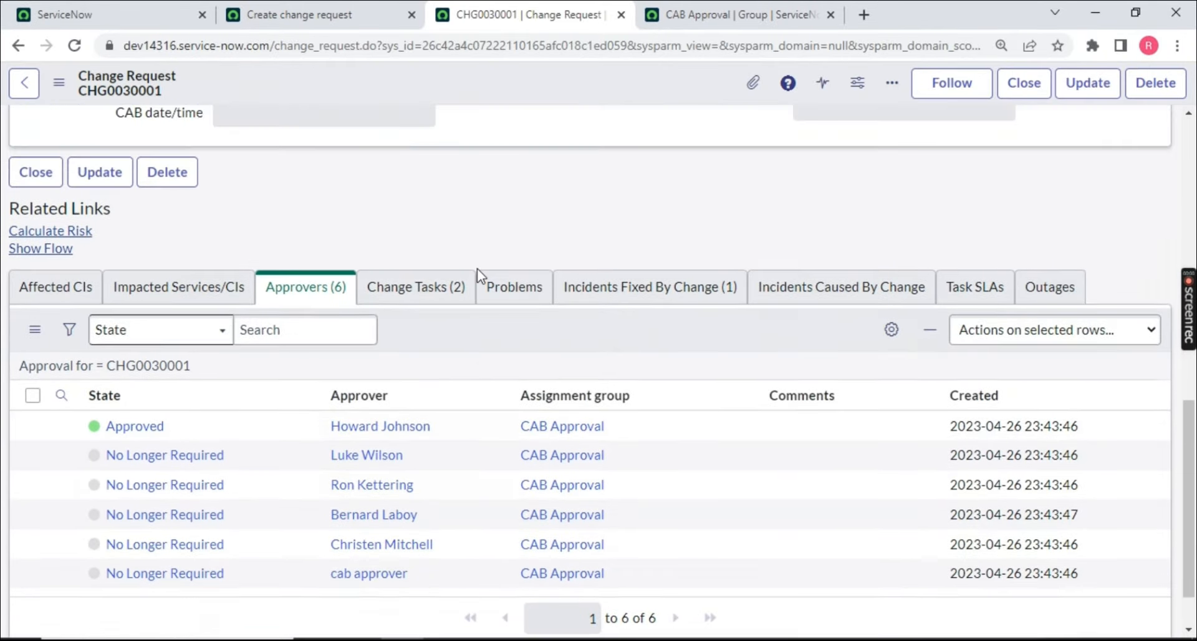
Create a change request from the Normal model and save it while staying on the record
{"action": "left_click", "coordinate": [299, 14]}
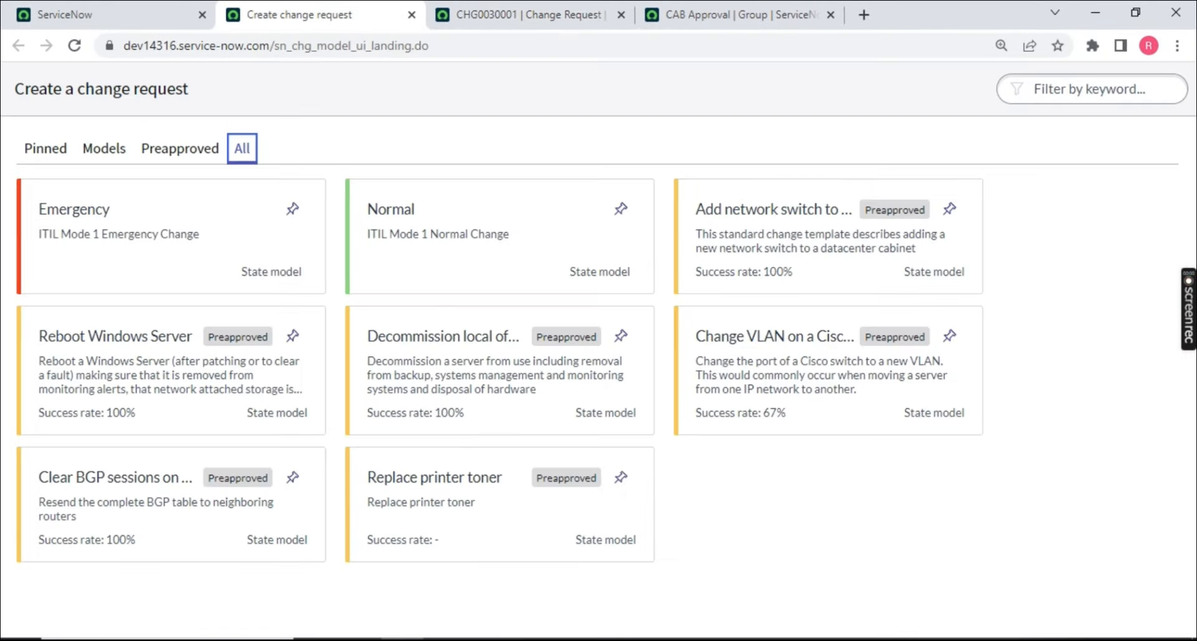
{"action": "left_click", "coordinate": [435, 223]}
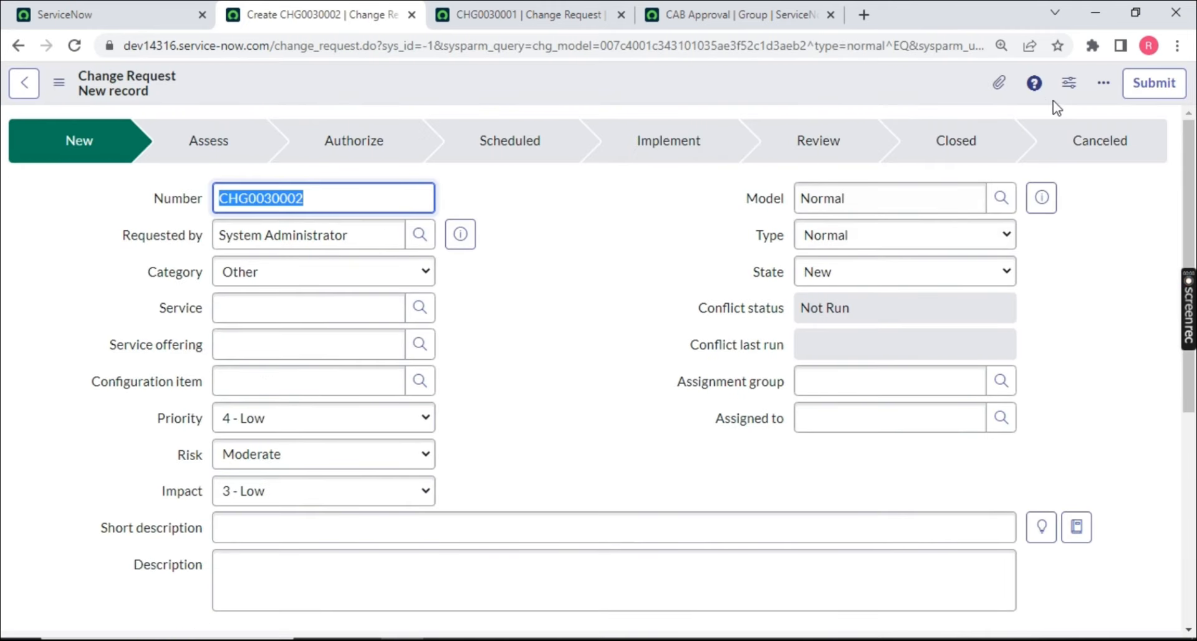
{"action": "right_click", "coordinate": [809, 94]}
{"action": "left_click", "coordinate": [824, 94]}
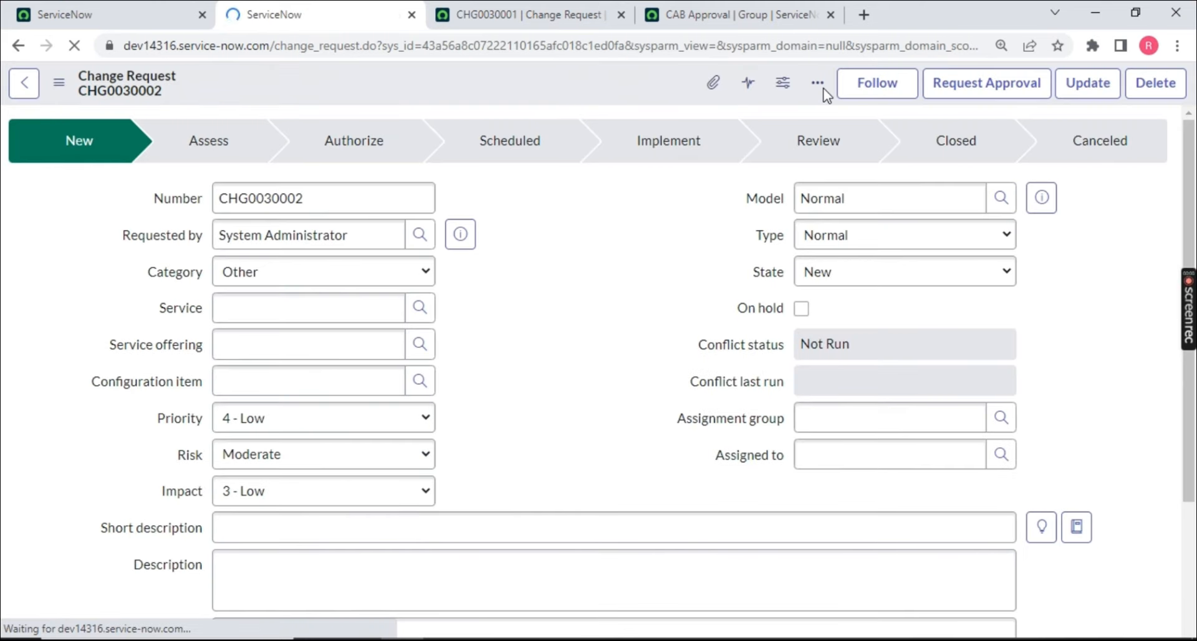
Assign the normal change request to the CAB Approval group
{"action": "left_click", "coordinate": [815, 419]}
{"action": "type", "text": "cab"}
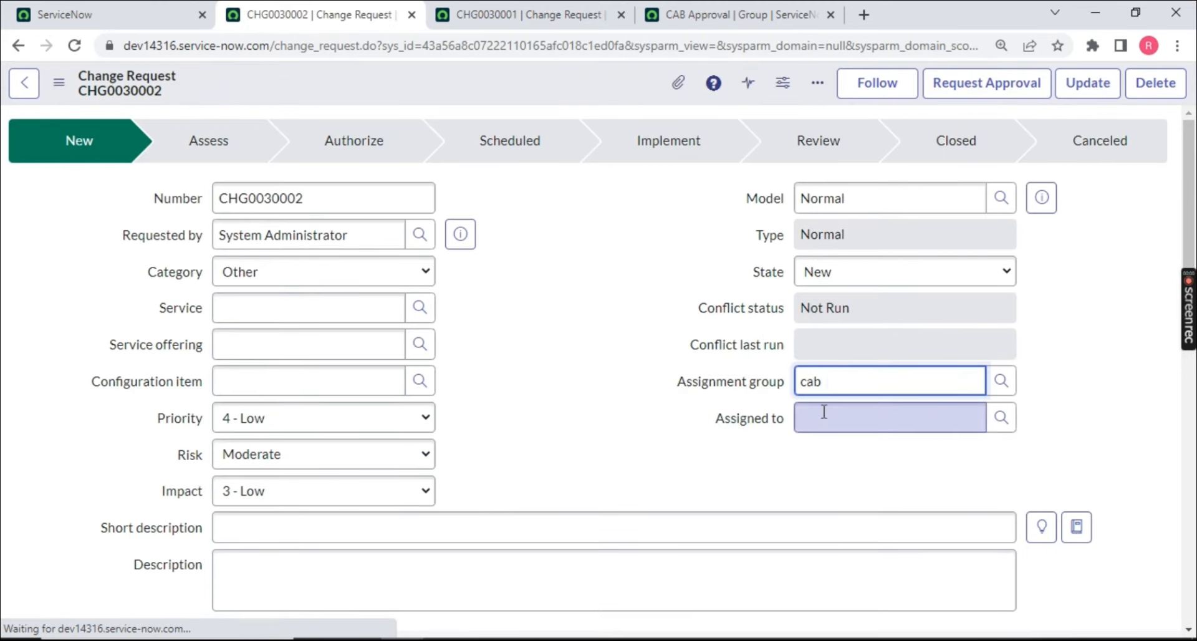
{"action": "left_click", "coordinate": [1082, 380]}
{"action": "left_click", "coordinate": [912, 376]}
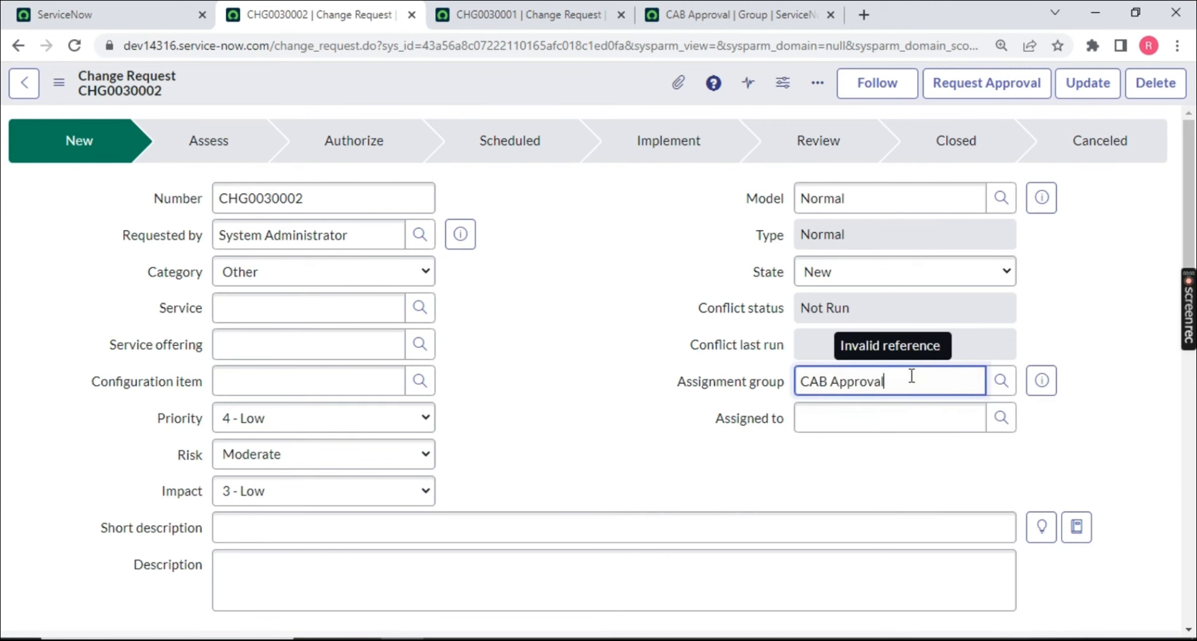
Follow the normal change request and submit it for approval
{"action": "left_click", "coordinate": [914, 86]}
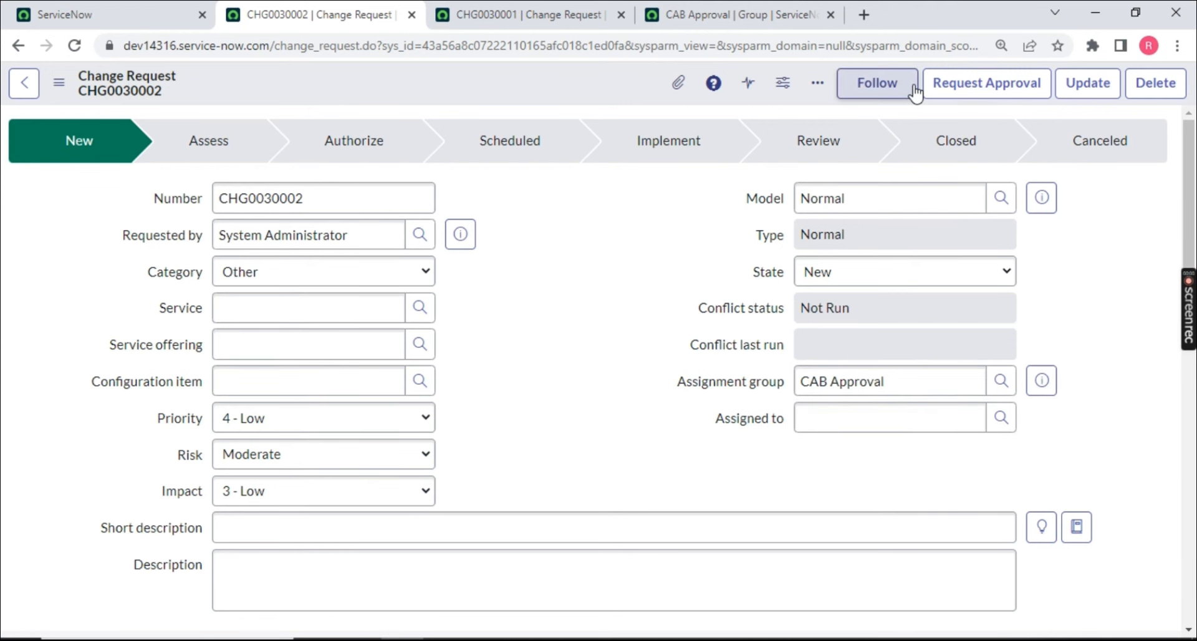
{"action": "left_click", "coordinate": [948, 84]}
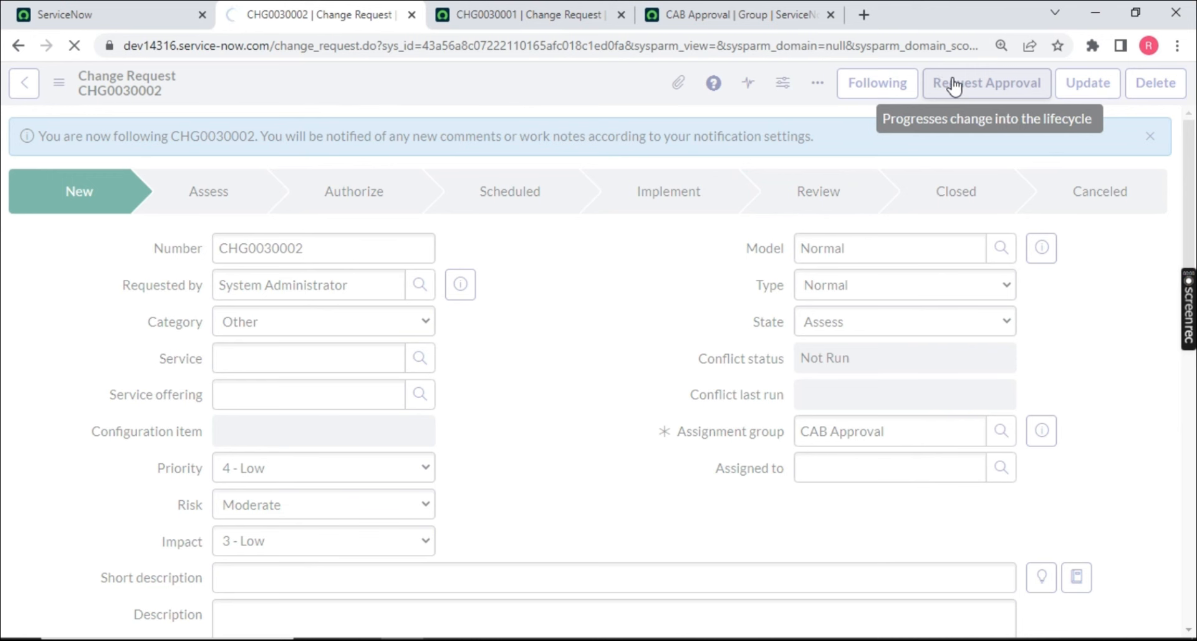
{"action": "left_click", "coordinate": [951, 85]}
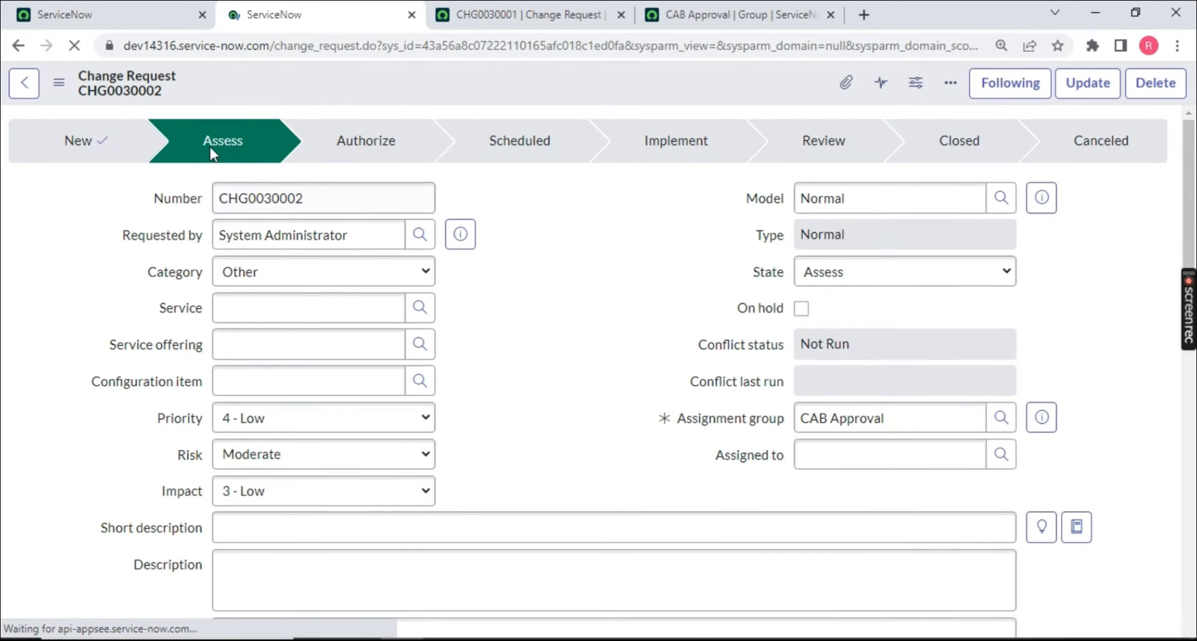
Approve one CAB Approval request in the normal change's first approval round and one in its second round
{"action": "scroll", "coordinate": [350, 256], "scroll_direction": "down", "scroll_amount": 10}
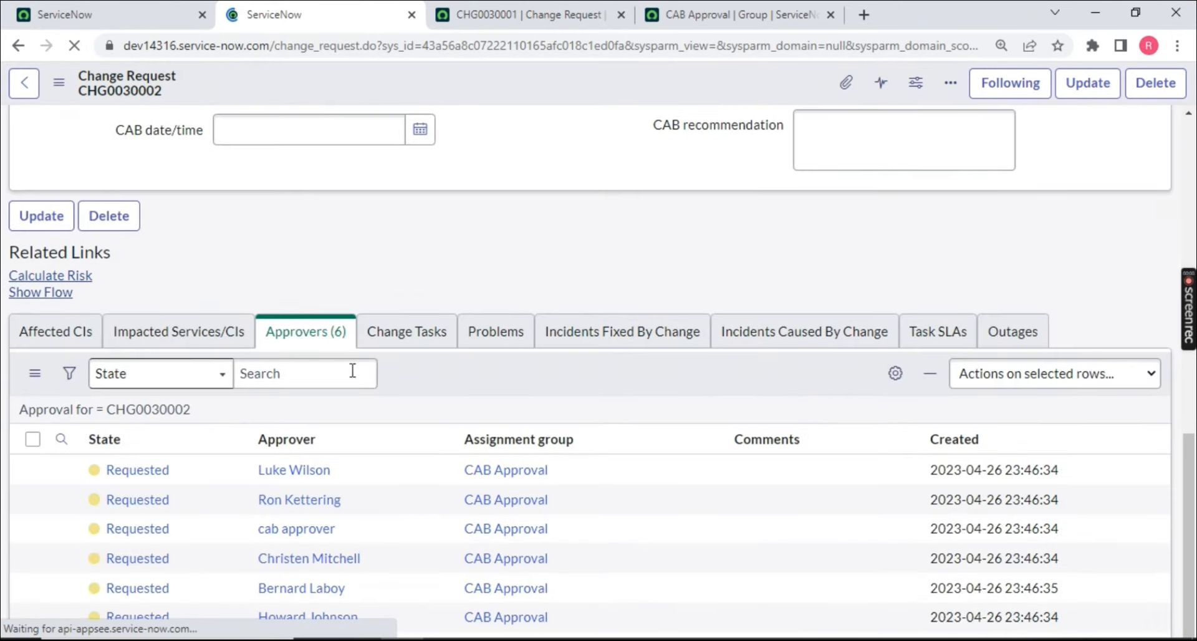
{"action": "scroll", "coordinate": [304, 405], "scroll_direction": "down", "scroll_amount": 10}
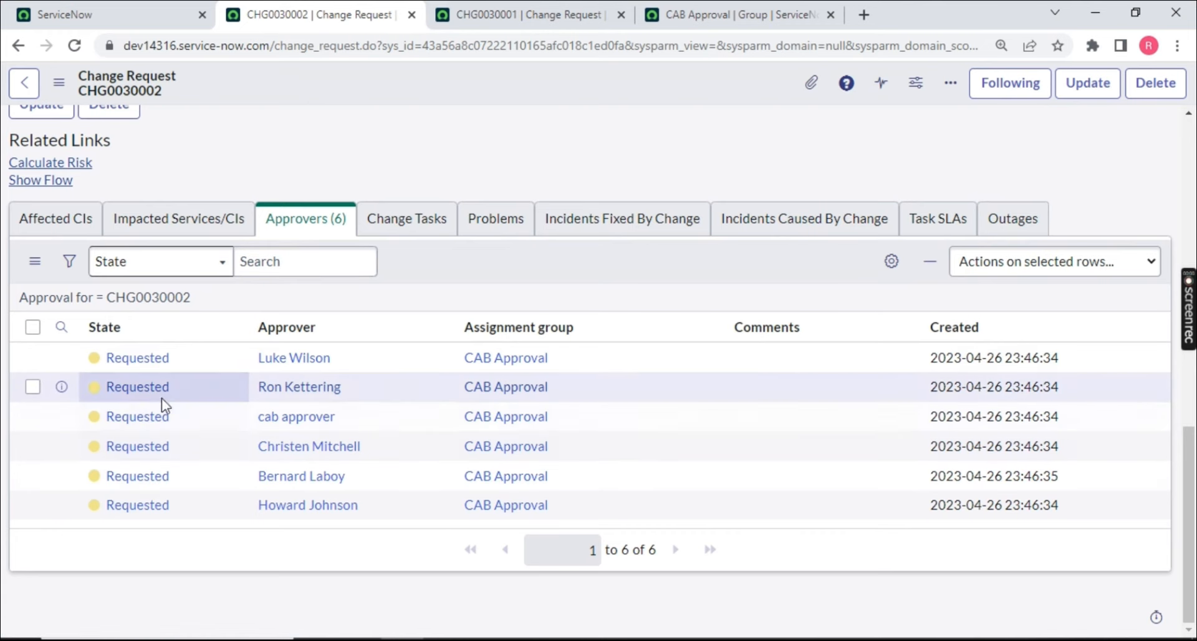
{"action": "right_click", "coordinate": [139, 359]}
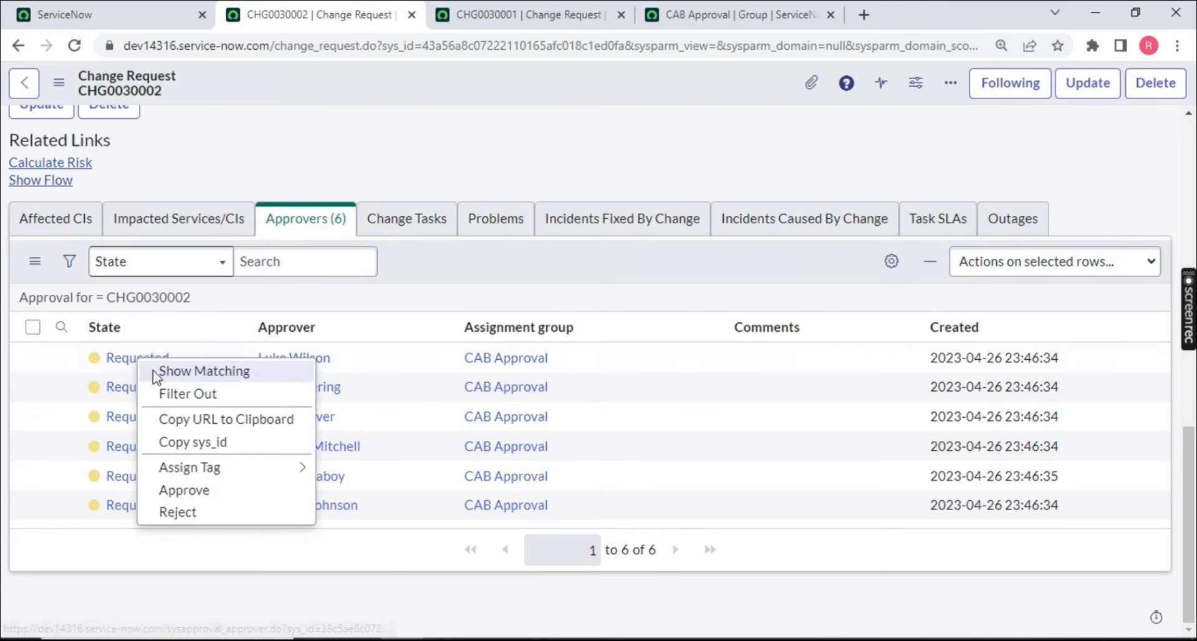
{"action": "left_click", "coordinate": [191, 491]}
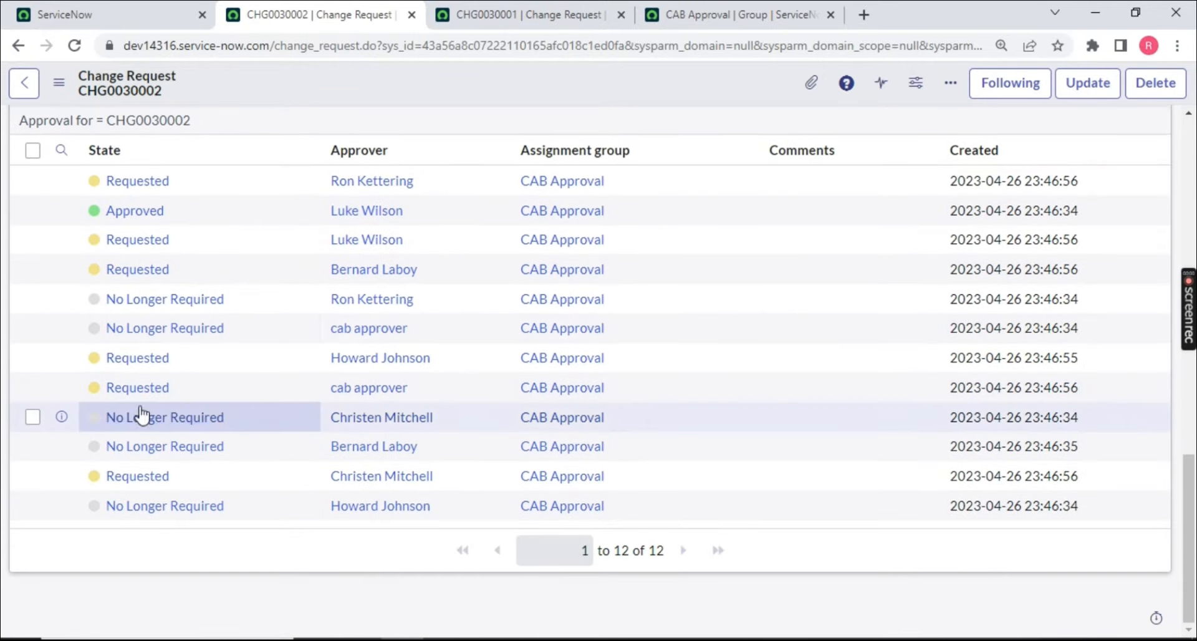
{"action": "right_click", "coordinate": [144, 182]}
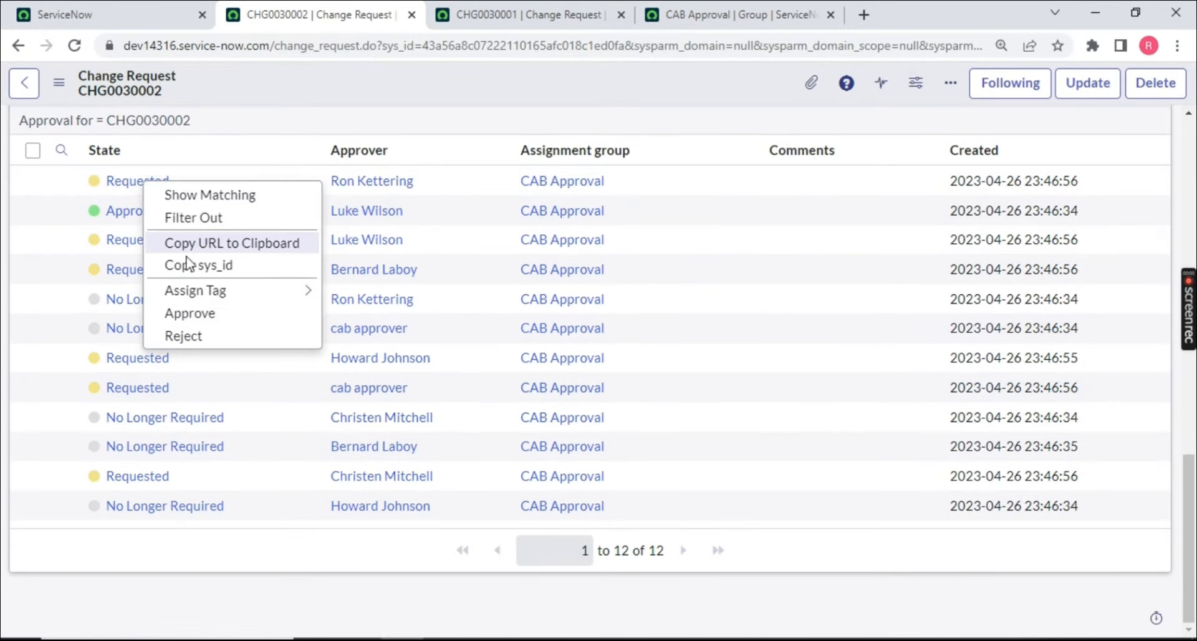
{"action": "left_click", "coordinate": [182, 315]}
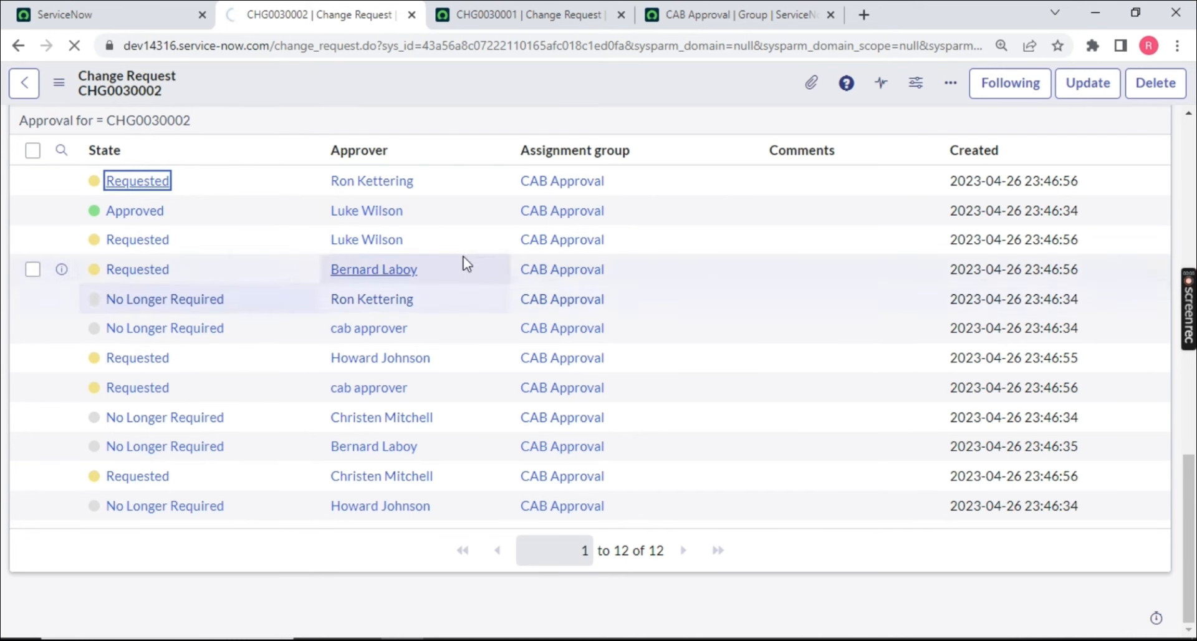